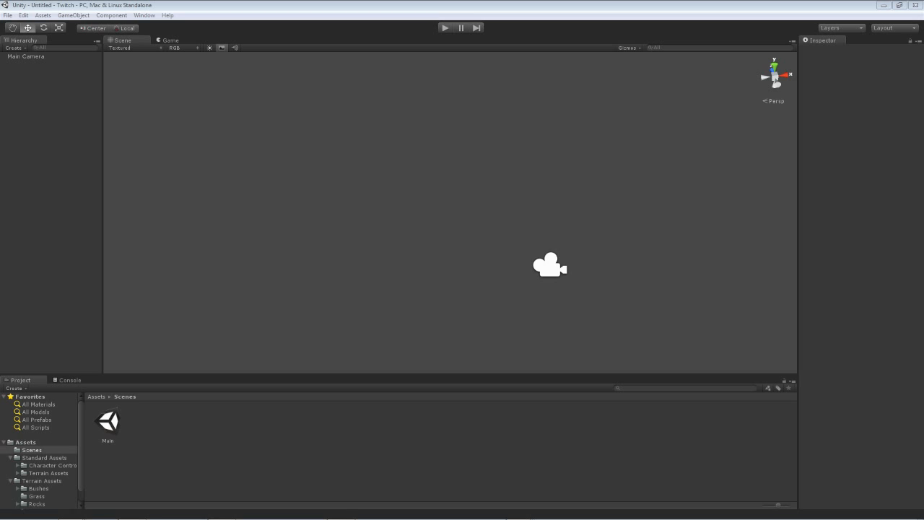
- Select the Main Camera and examine its view frustum in the scene from another angle
{"action": "left_click", "coordinate": [386, 127]}
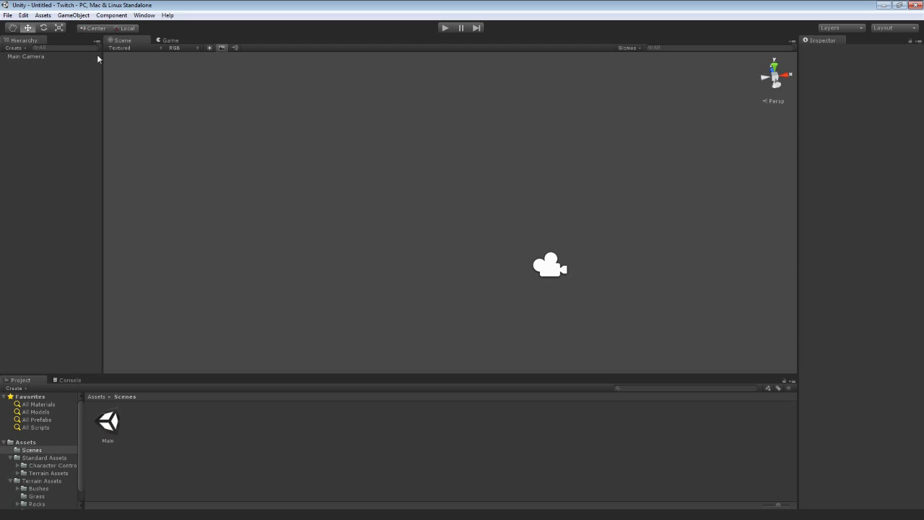
{"action": "left_click", "coordinate": [34, 57]}
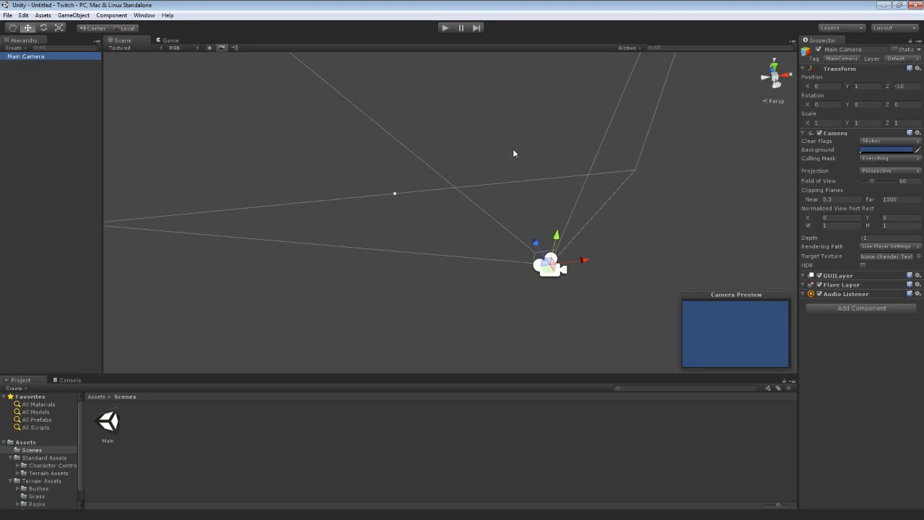
{"action": "left_click_drag", "start_coordinate": [447, 271], "coordinate": [507, 288], "text": "alt"}
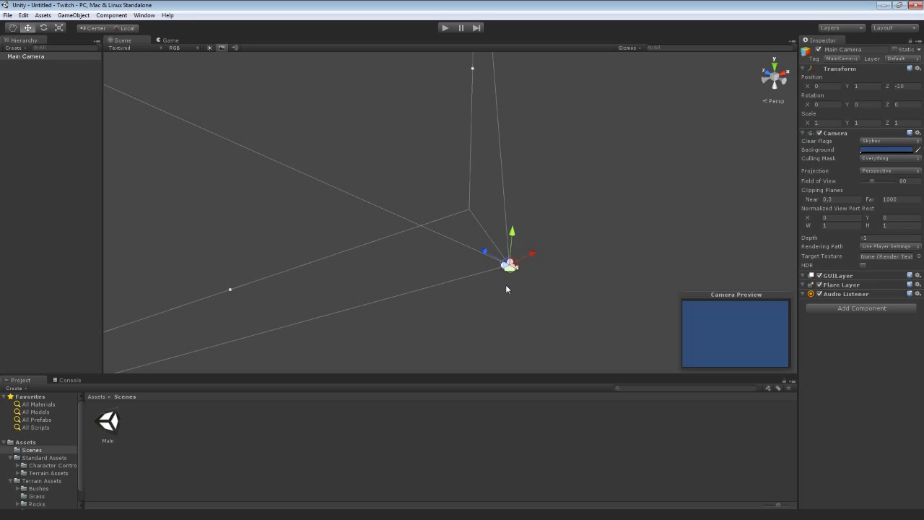
- Create a cube in the scene, delete it again and reselect the Main Camera
{"action": "left_click", "coordinate": [74, 15]}
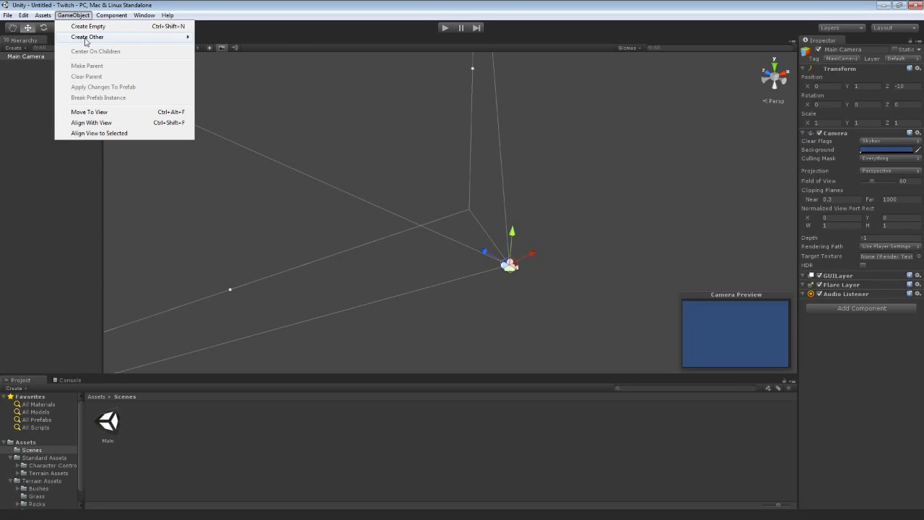
{"action": "mouse_move", "coordinate": [130, 37]}
{"action": "left_click", "coordinate": [217, 140]}
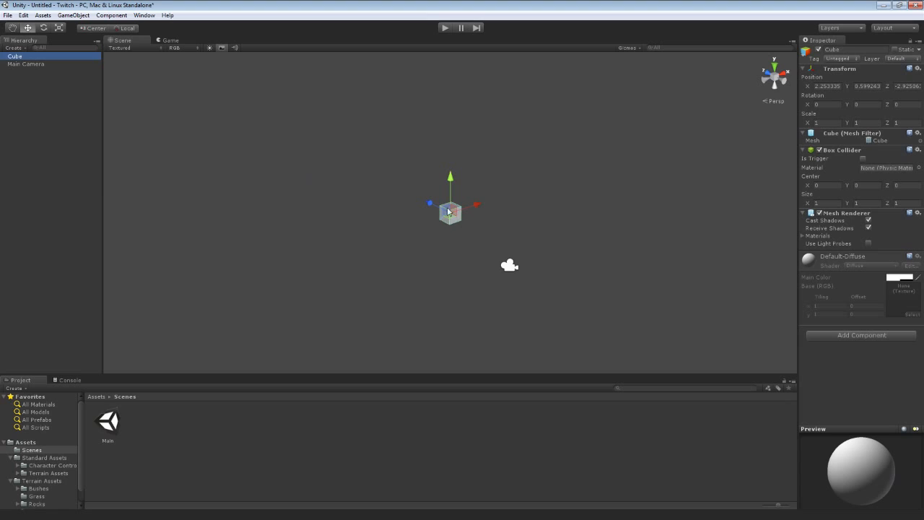
{"action": "key", "text": "Delete"}
{"action": "left_click", "coordinate": [508, 264]}
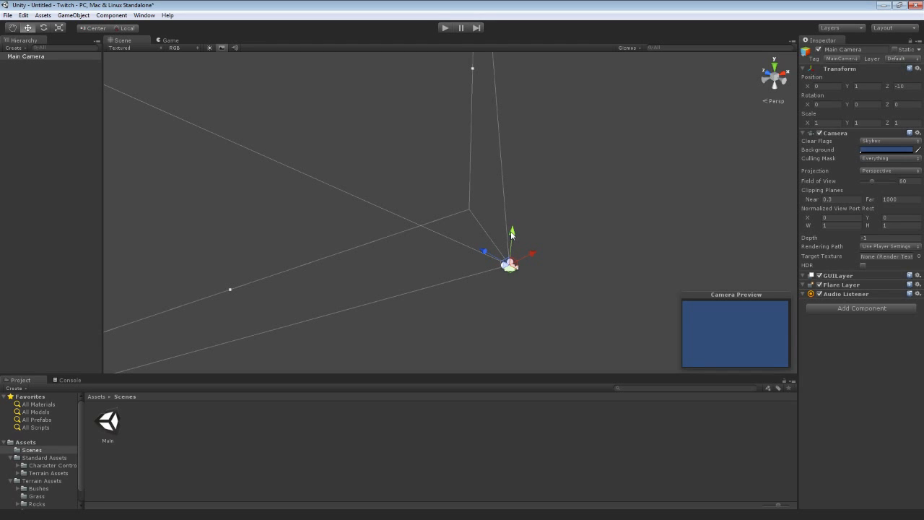
- Create a new cube and add a Camera rendering component to it
{"action": "left_click", "coordinate": [73, 15]}
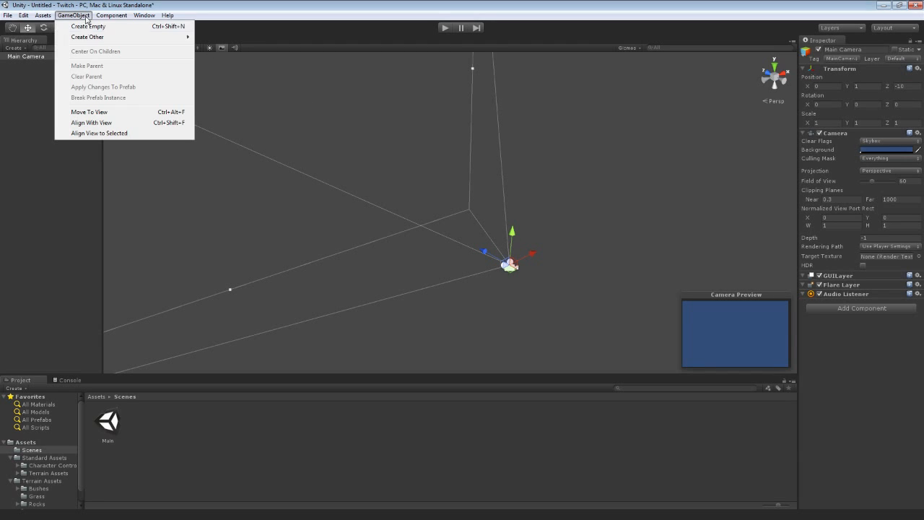
{"action": "mouse_move", "coordinate": [174, 37]}
{"action": "left_click", "coordinate": [217, 141]}
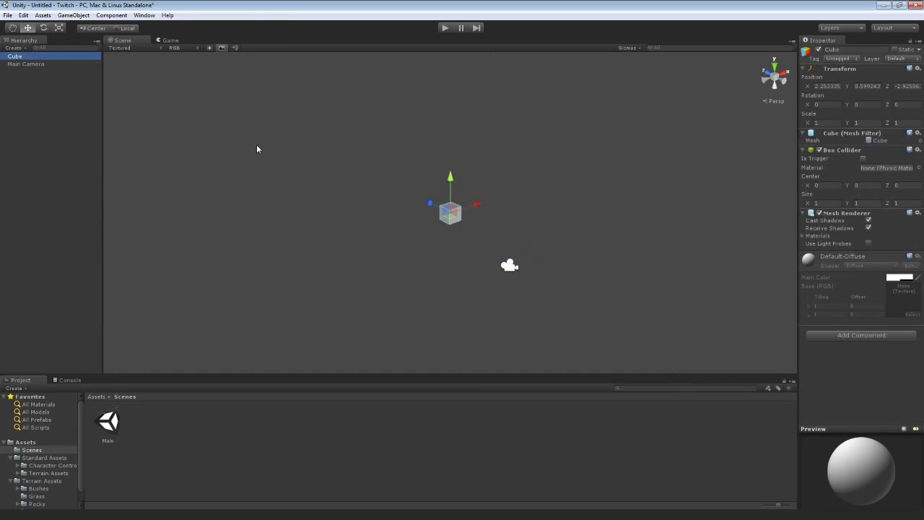
{"action": "left_click", "coordinate": [101, 15]}
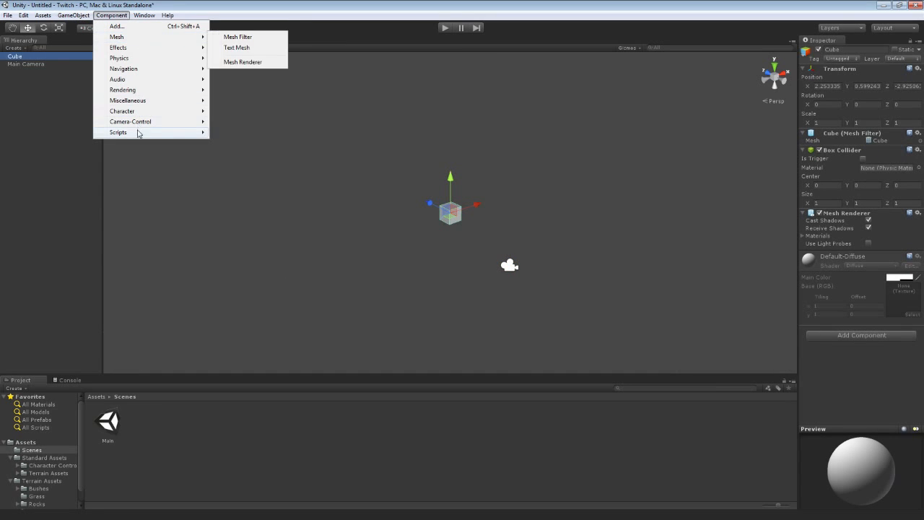
{"action": "mouse_move", "coordinate": [139, 124]}
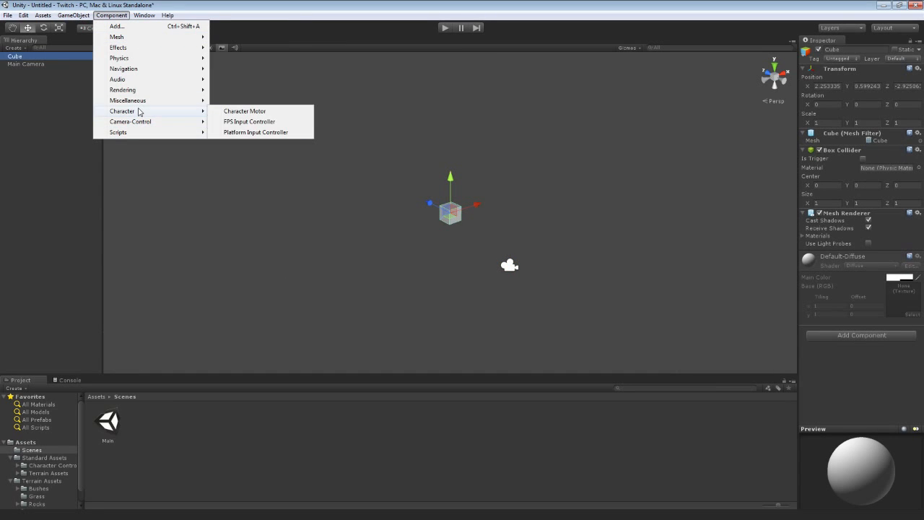
{"action": "mouse_move", "coordinate": [140, 102]}
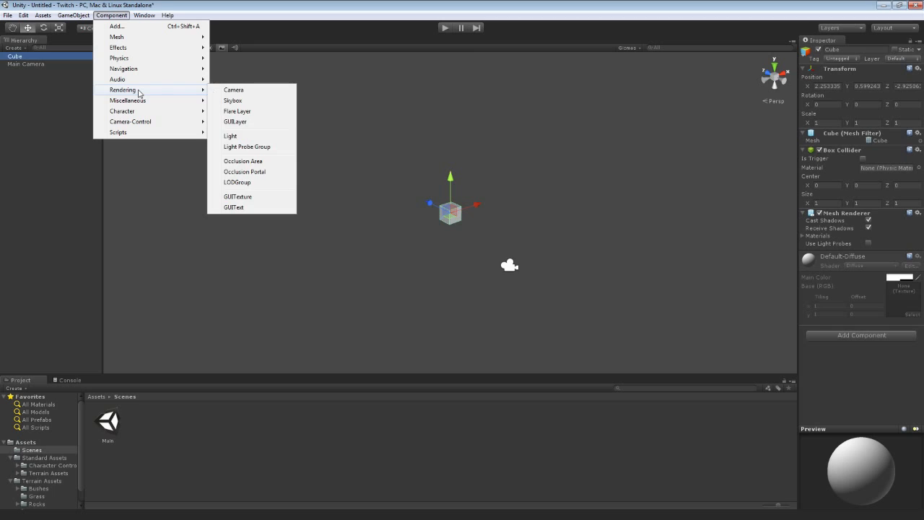
{"action": "left_click", "coordinate": [249, 96]}
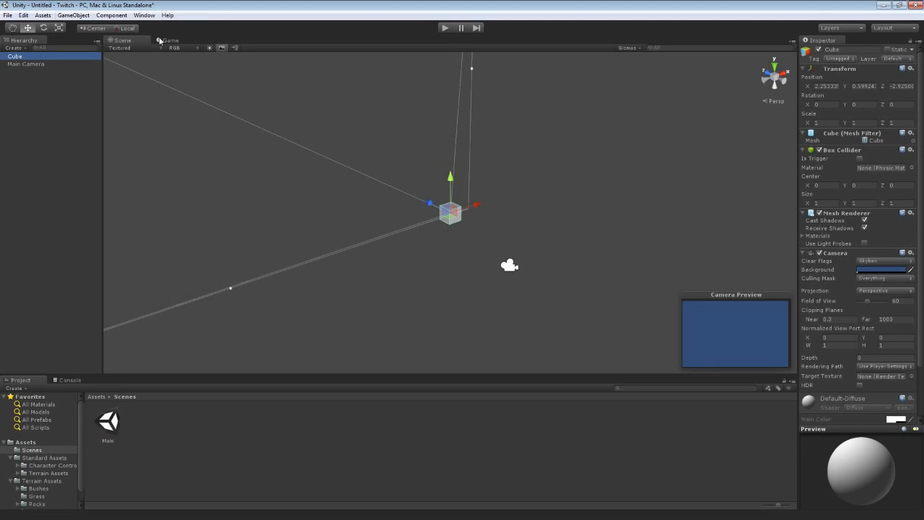
{"action": "left_click", "coordinate": [102, 14]}
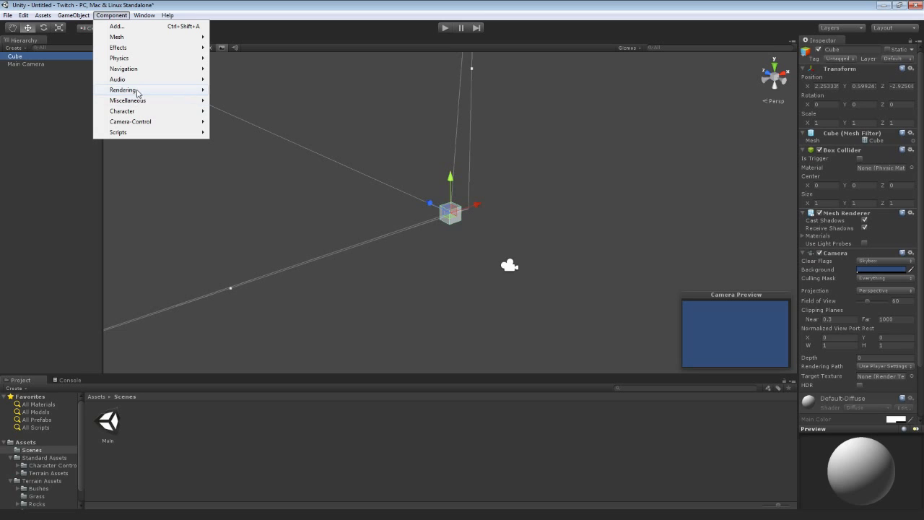
{"action": "mouse_move", "coordinate": [138, 92]}
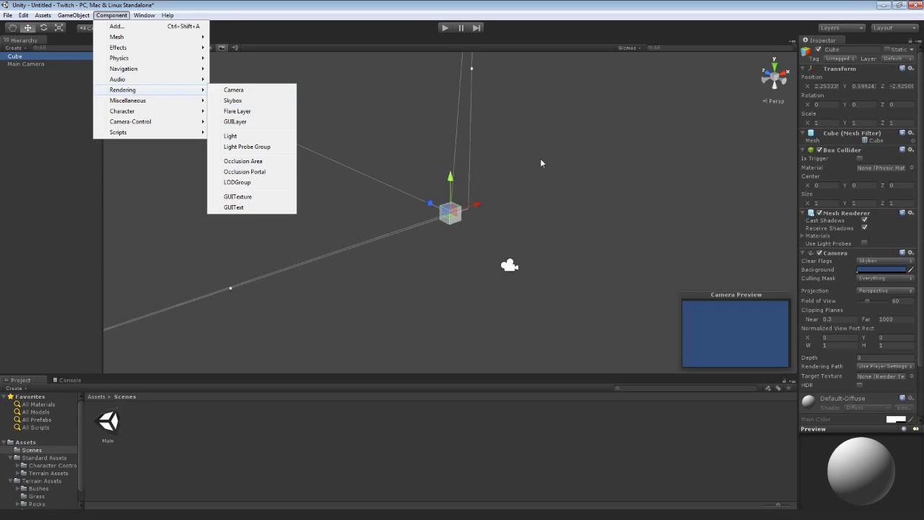
{"action": "left_click", "coordinate": [521, 184]}
- Inspect the cube with its attached camera up close from several angles in the scene
{"action": "left_click", "coordinate": [449, 215]}
{"action": "right_click_drag", "start_coordinate": [524, 197], "coordinate": [685, 199]}
{"action": "key", "text": "w"}
{"action": "key", "text": "a"}
{"action": "key", "text": "d"}
{"action": "right_click_drag", "start_coordinate": [704, 259], "coordinate": [663, 171]}
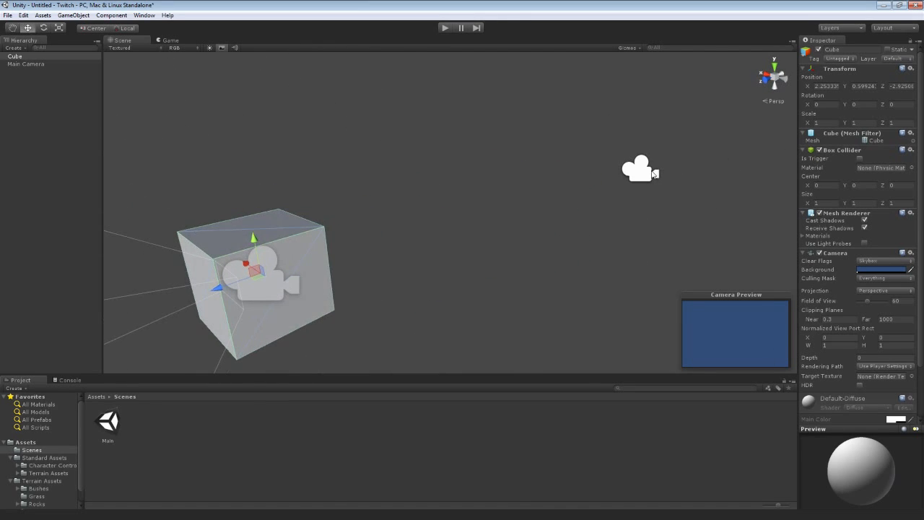
{"action": "left_click", "coordinate": [663, 172]}
{"action": "left_click", "coordinate": [273, 235]}
{"action": "right_click_drag", "start_coordinate": [442, 247], "coordinate": [376, 244]}
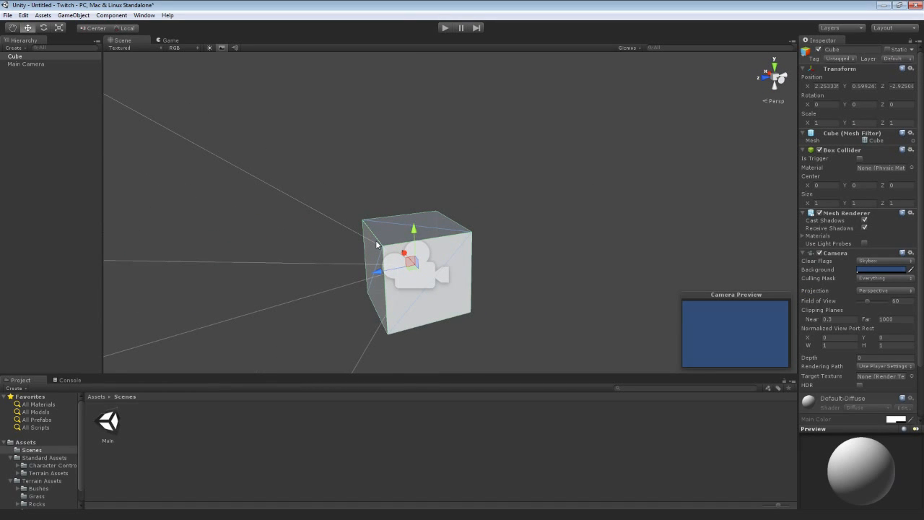
{"action": "right_click_drag", "start_coordinate": [499, 250], "coordinate": [441, 243]}
- Delete the cube that carries the camera component and bring the selected Main Camera back into view
{"action": "key", "text": "Delete"}
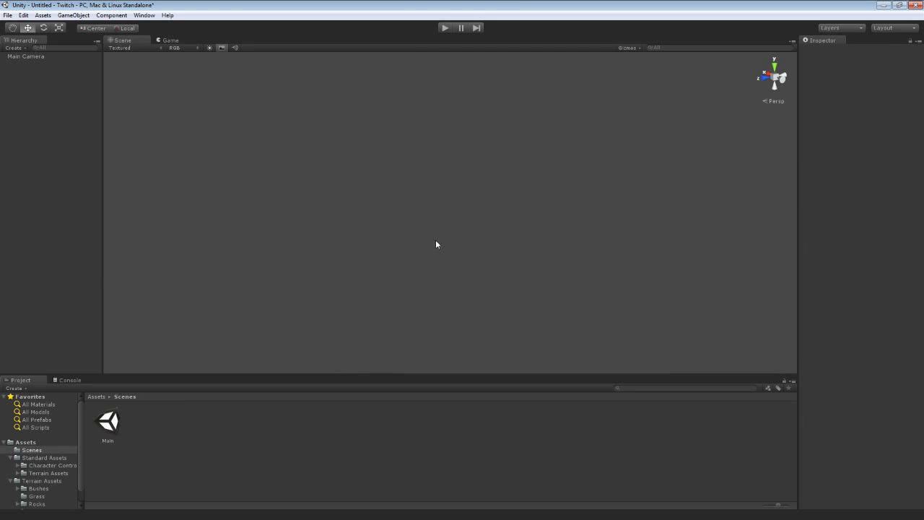
{"action": "left_click", "coordinate": [38, 57]}
{"action": "right_click_drag", "start_coordinate": [374, 182], "coordinate": [206, 277]}
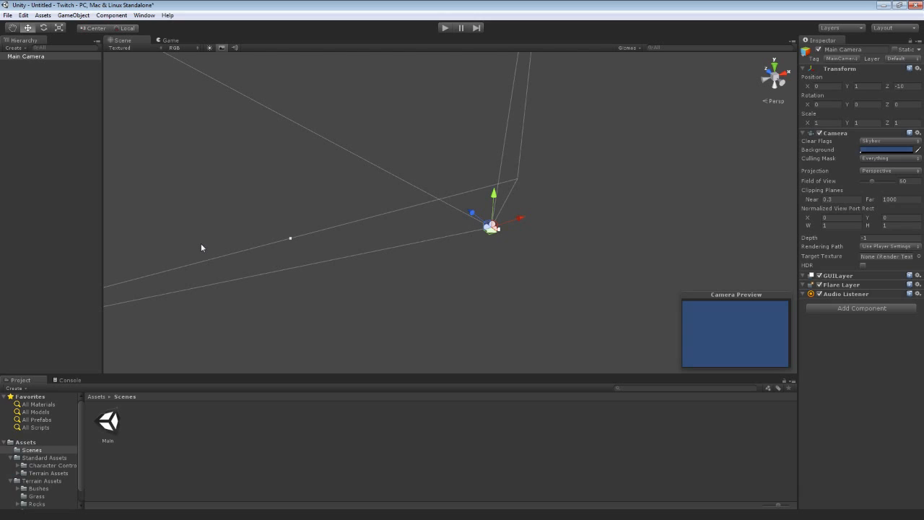
{"action": "left_click", "coordinate": [73, 15]}
{"action": "mouse_move", "coordinate": [88, 43]}
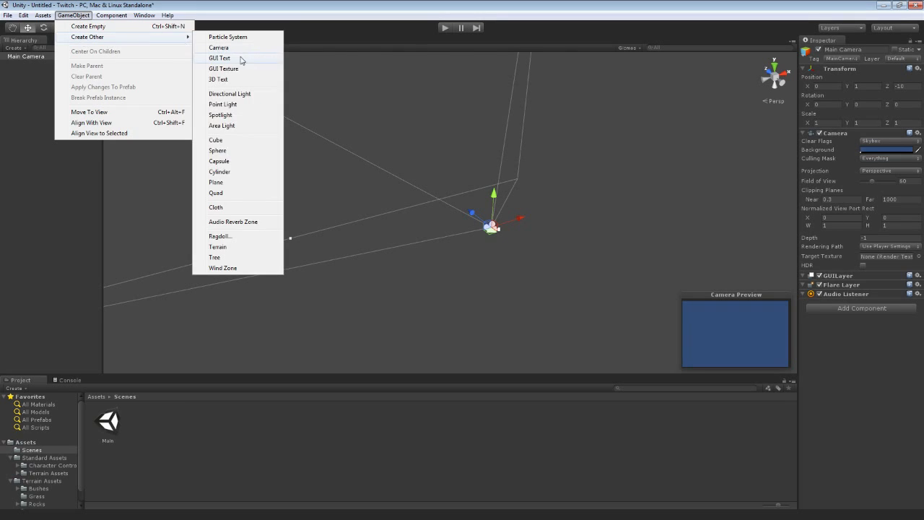
{"action": "left_click", "coordinate": [400, 216]}
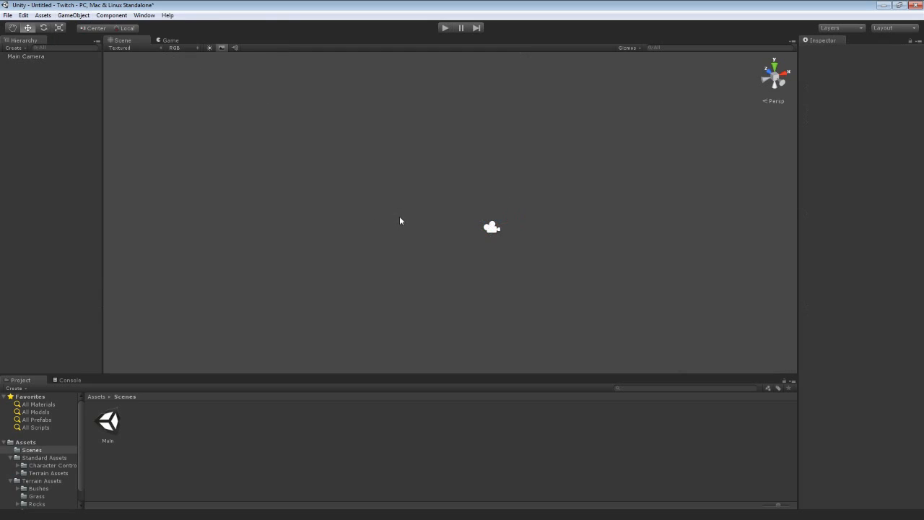
- Turn the Main Camera's GUILayer component off and back on
{"action": "left_click", "coordinate": [497, 224]}
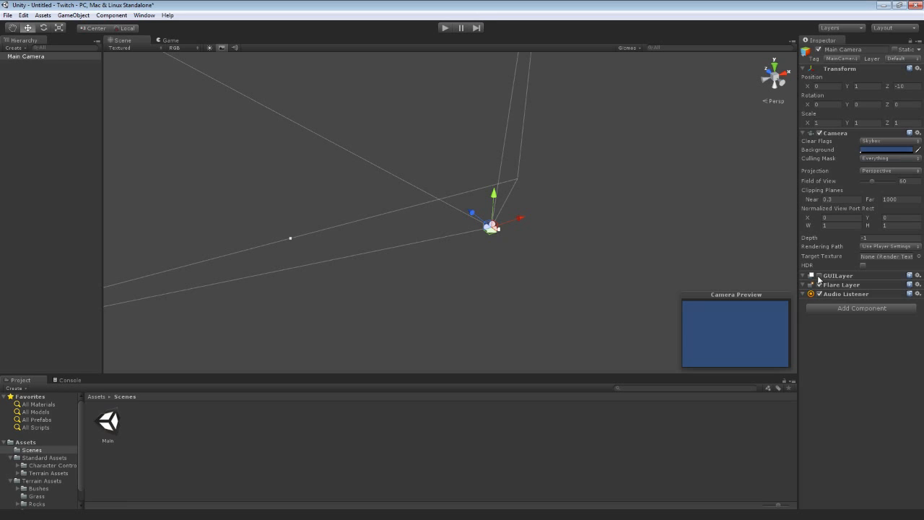
{"action": "left_click", "coordinate": [819, 276]}
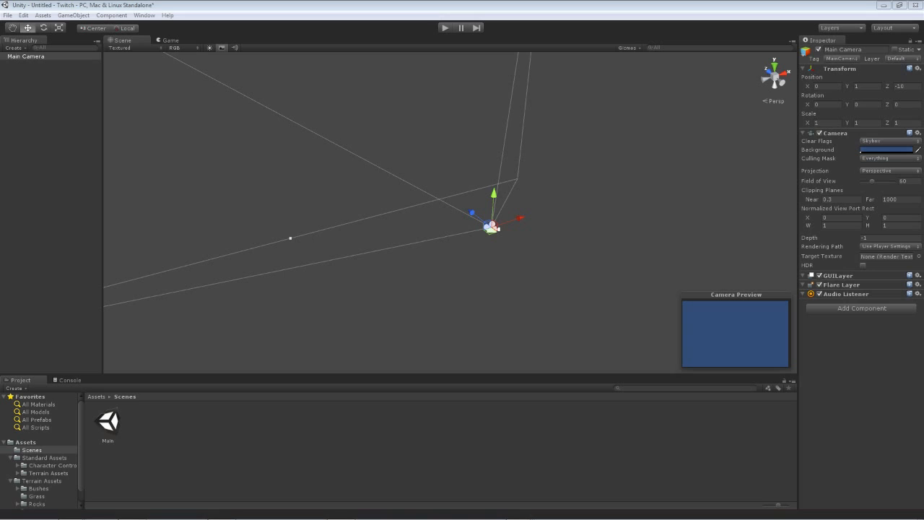
{"action": "left_click_drag", "start_coordinate": [508, 280], "coordinate": [576, 254], "text": "alt"}
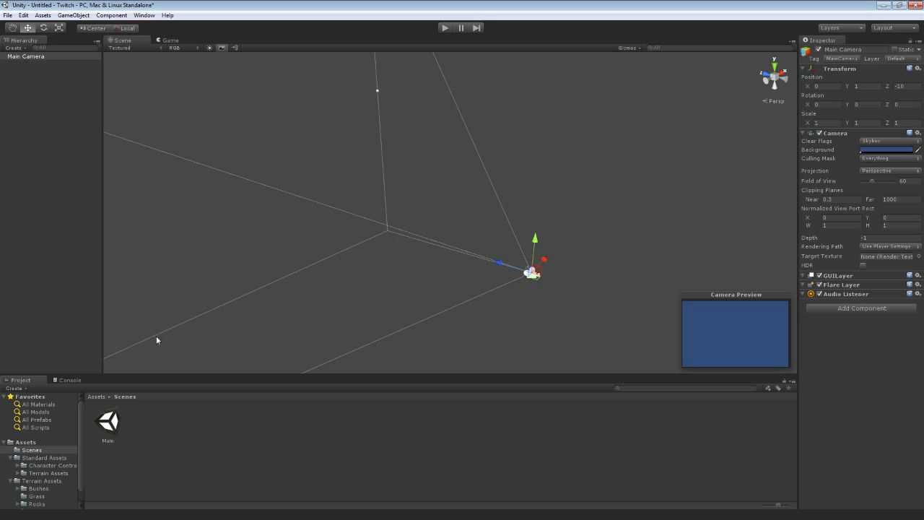
- Open the Main scene without saving the changes to the untitled scene
{"action": "double_click", "coordinate": [108, 422]}
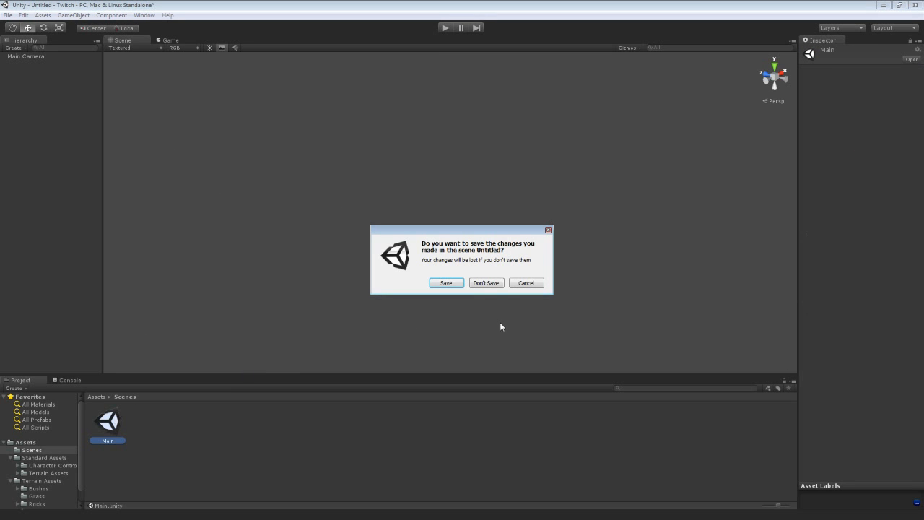
{"action": "left_click", "coordinate": [488, 284]}
{"action": "right_click_drag", "start_coordinate": [358, 317], "coordinate": [766, 264]}
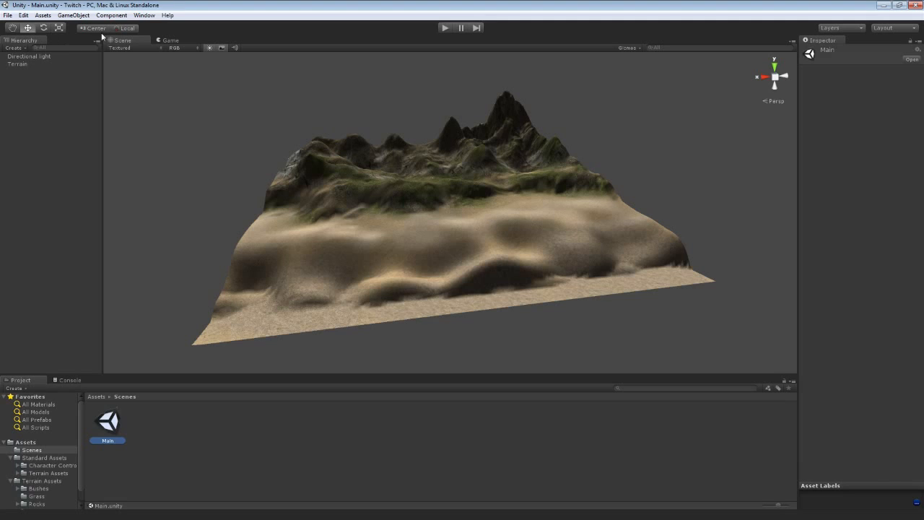
- Create a new Camera object in the terrain scene
{"action": "left_click", "coordinate": [74, 15]}
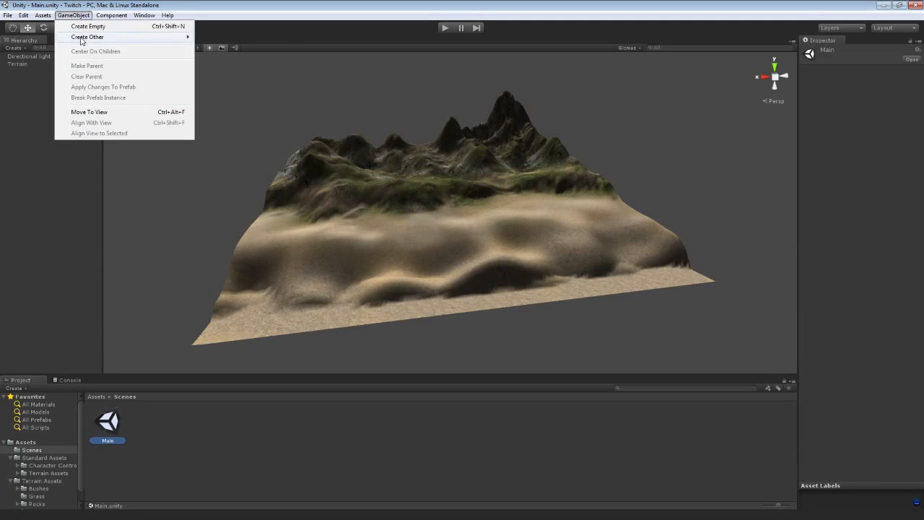
{"action": "left_click", "coordinate": [21, 133]}
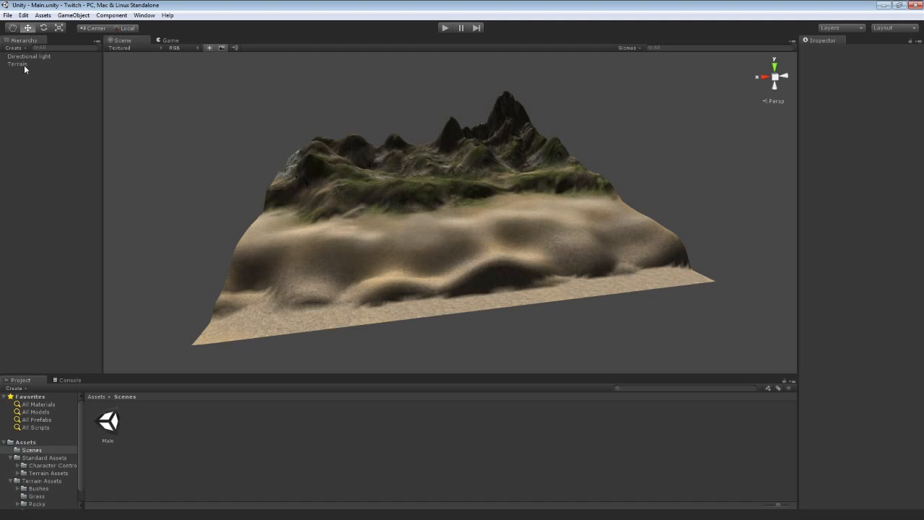
{"action": "left_click", "coordinate": [77, 16]}
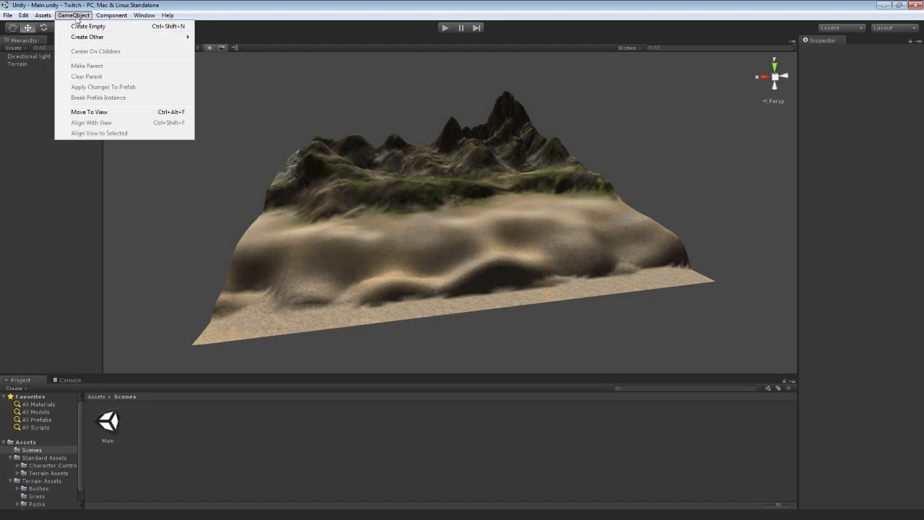
{"action": "mouse_move", "coordinate": [148, 37]}
{"action": "left_click", "coordinate": [241, 46]}
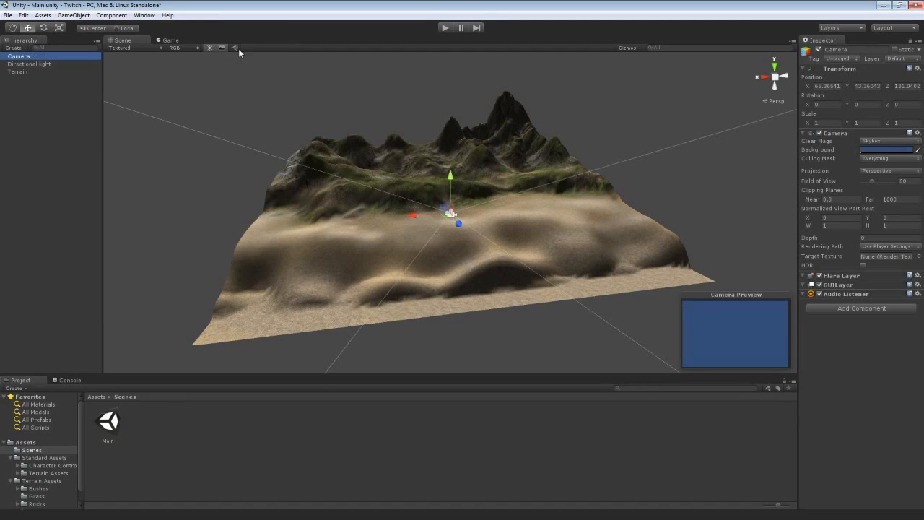
- Set the camera's Y rotation to 180 so it faces the terrain
{"action": "left_click_drag", "start_coordinate": [381, 119], "coordinate": [638, 133], "text": "alt"}
{"action": "left_click", "coordinate": [864, 107]}
{"action": "type", "text": "180"}
{"action": "key", "text": "Return"}
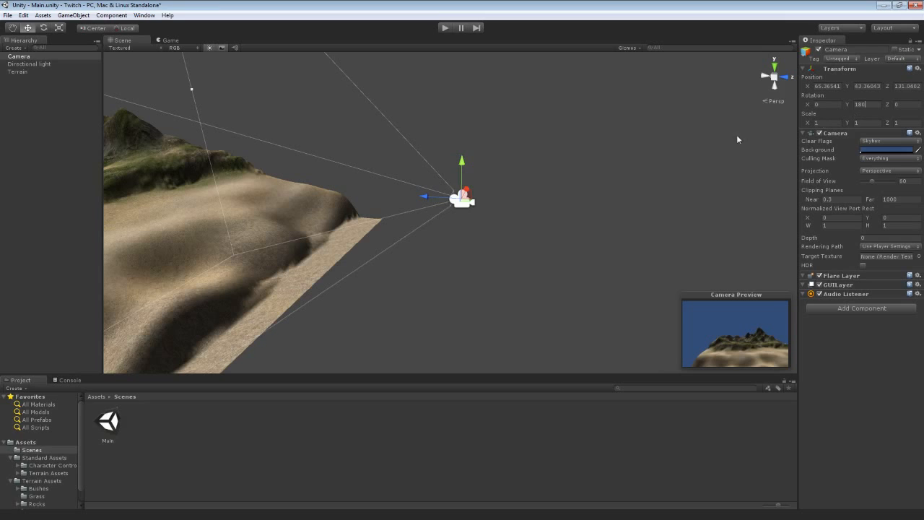
- Move the camera forward and down over the sandy hills to about X 56.6, Y 33.8, Z 87.1
{"action": "scroll", "coordinate": [608, 174], "scroll_direction": "up", "scroll_amount": 2}
{"action": "left_click_drag", "start_coordinate": [472, 151], "coordinate": [247, 135]}
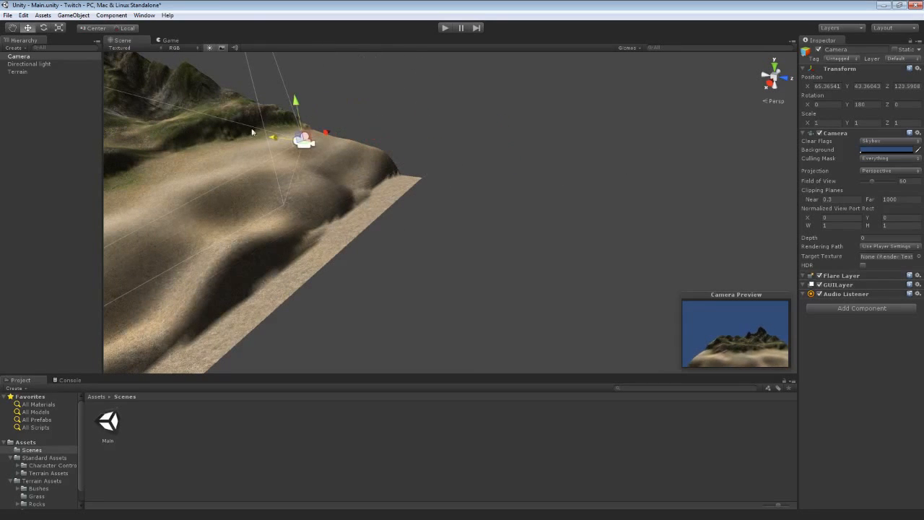
{"action": "left_click_drag", "start_coordinate": [295, 105], "coordinate": [316, 241]}
{"action": "left_click_drag", "start_coordinate": [485, 199], "coordinate": [372, 227], "text": "alt"}
{"action": "mouse_move", "coordinate": [372, 228]}
{"action": "right_mouse_down"}
{"action": "mouse_move", "coordinate": [349, 225]}
{"action": "mouse_move", "coordinate": [377, 214]}
{"action": "right_mouse_up"}
{"action": "left_click_drag", "start_coordinate": [373, 211], "coordinate": [657, 191]}
{"action": "right_click_drag", "start_coordinate": [462, 205], "coordinate": [644, 212]}
{"action": "key", "text": "a"}
{"action": "left_click_drag", "start_coordinate": [572, 183], "coordinate": [261, 147]}
{"action": "right_click_drag", "start_coordinate": [262, 147], "coordinate": [339, 149]}
{"action": "left_click_drag", "start_coordinate": [539, 205], "coordinate": [120, 185]}
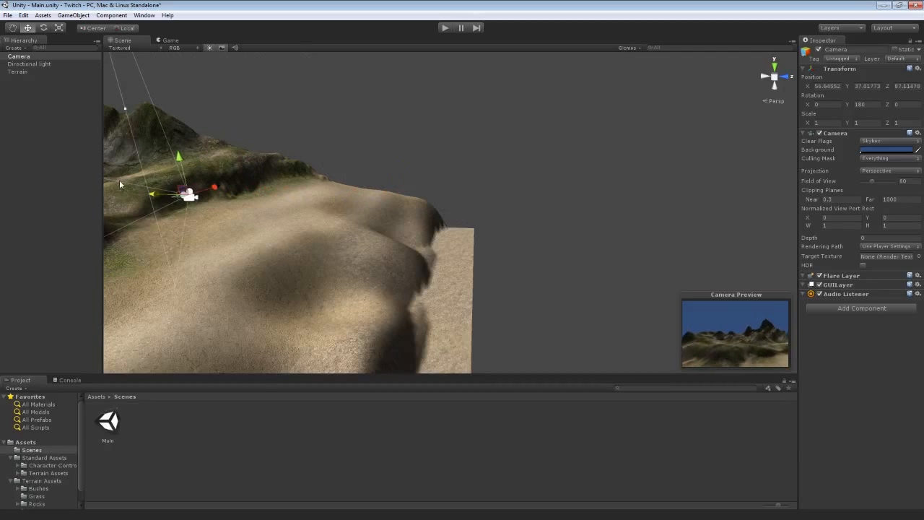
{"action": "left_click_drag", "start_coordinate": [180, 162], "coordinate": [195, 229]}
{"action": "left_click_drag", "start_coordinate": [359, 202], "coordinate": [337, 195], "text": "alt"}
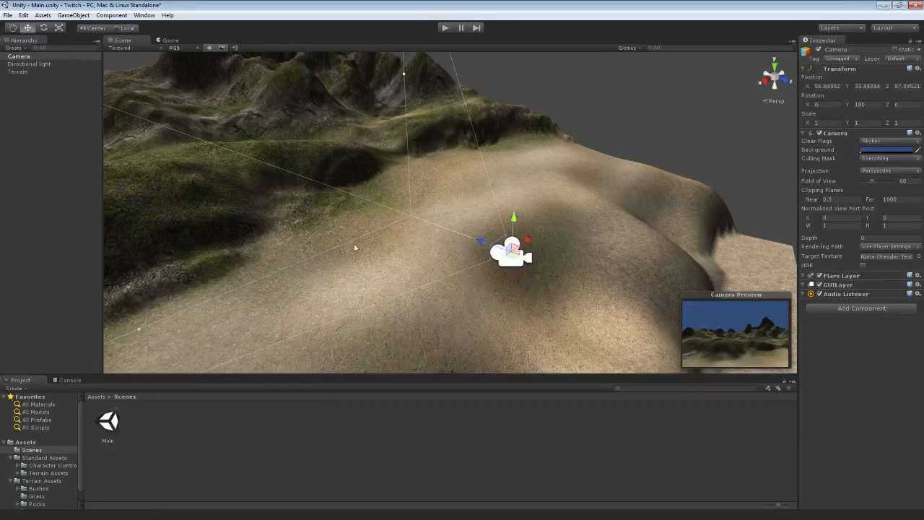
- Select the camera and examine its full output in the Game view
{"action": "left_click", "coordinate": [65, 57]}
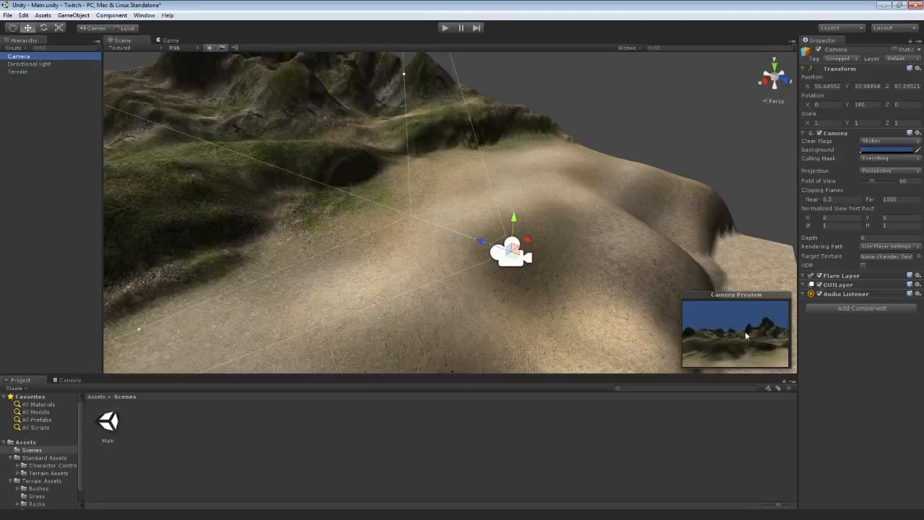
{"action": "left_click", "coordinate": [169, 40]}
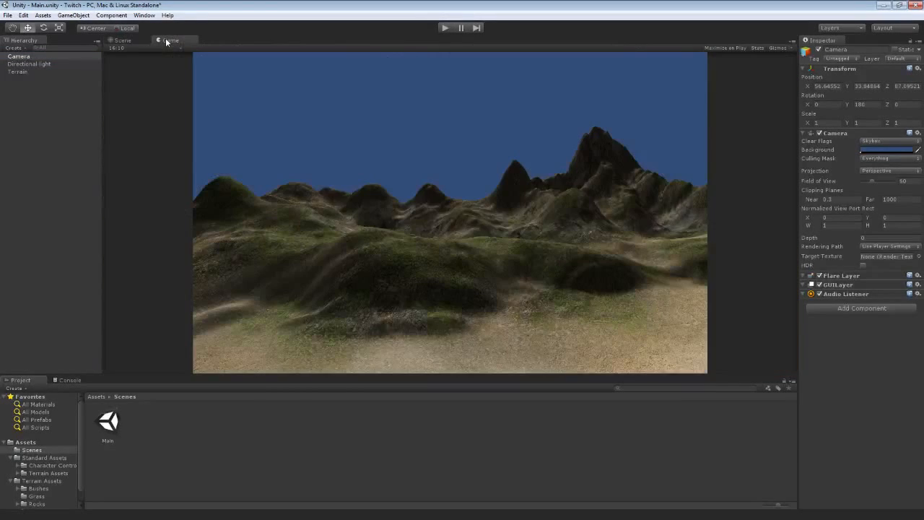
- Return to the Scene view and examine the available Clear Flags options and the area the camera covers over the terrain
{"action": "left_click", "coordinate": [124, 40]}
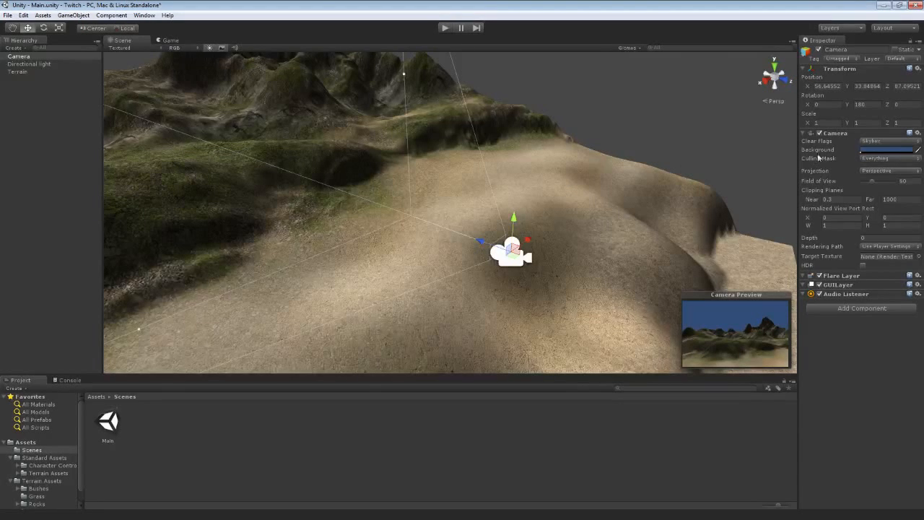
{"action": "left_click", "coordinate": [886, 143]}
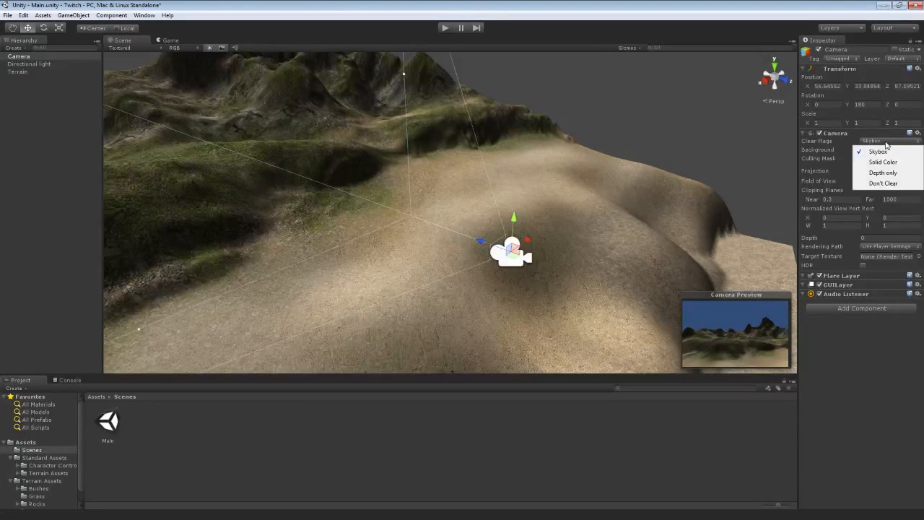
{"action": "left_click", "coordinate": [887, 143]}
{"action": "left_click", "coordinate": [886, 143]}
{"action": "left_click", "coordinate": [854, 143]}
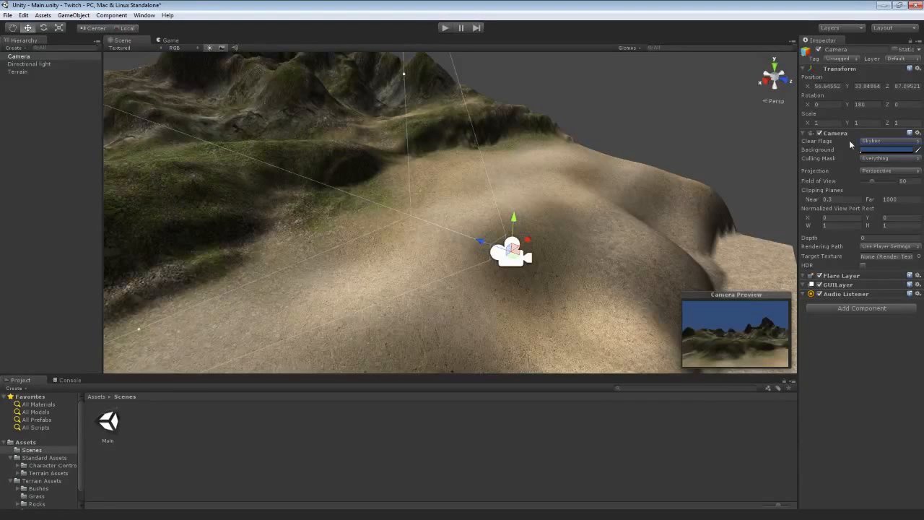
{"action": "right_click_drag", "start_coordinate": [537, 211], "coordinate": [318, 136]}
{"action": "right_click_drag", "start_coordinate": [442, 206], "coordinate": [517, 255]}
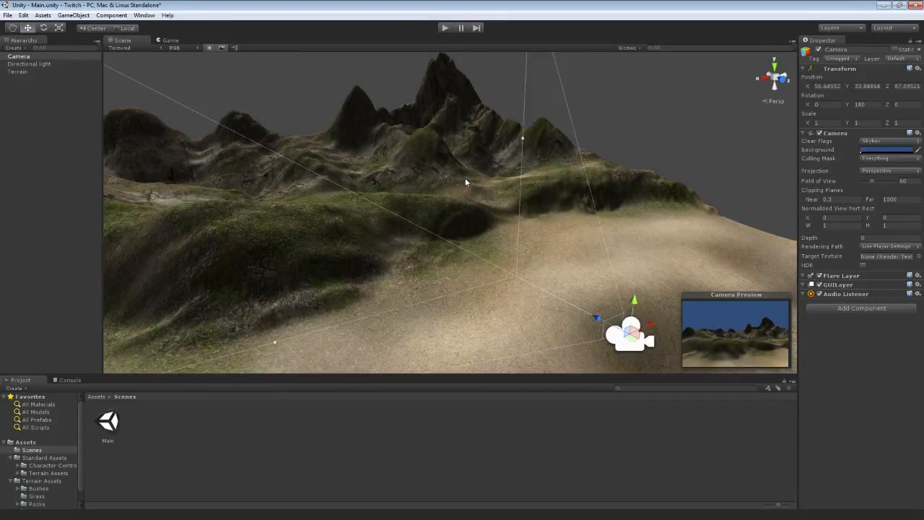
- Try Solid Color clear flags with a brighter blue background of R 32, G 81, B 150, and set the flags back to Skybox
{"action": "left_click", "coordinate": [867, 145]}
{"action": "left_click", "coordinate": [870, 161]}
{"action": "left_click", "coordinate": [874, 150]}
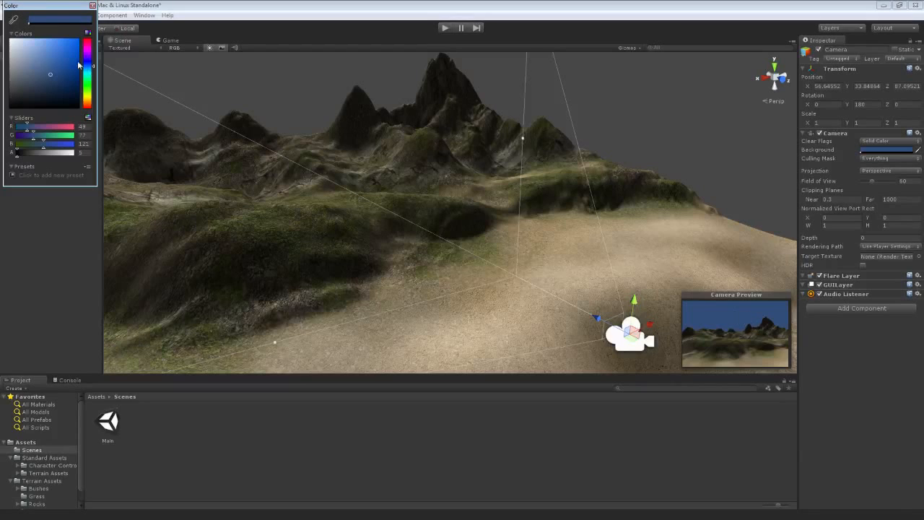
{"action": "mouse_move", "coordinate": [58, 78]}
{"action": "left_mouse_down"}
{"action": "mouse_move", "coordinate": [73, 61]}
{"action": "mouse_move", "coordinate": [64, 89]}
{"action": "mouse_move", "coordinate": [61, 69]}
{"action": "left_mouse_up"}
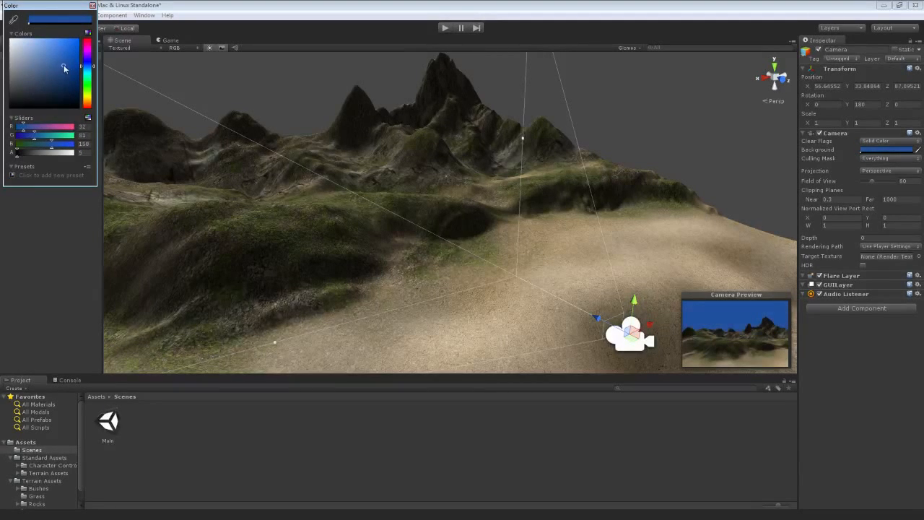
{"action": "left_click", "coordinate": [92, 6]}
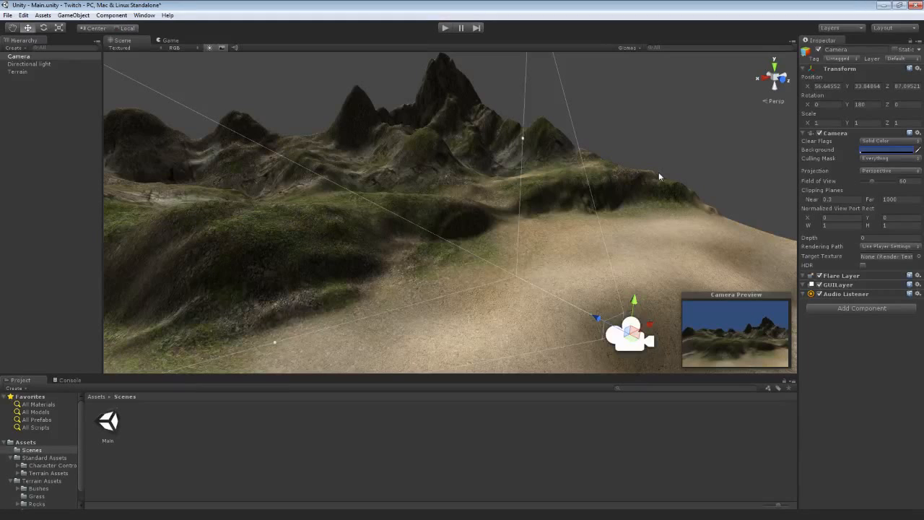
{"action": "left_click", "coordinate": [888, 141]}
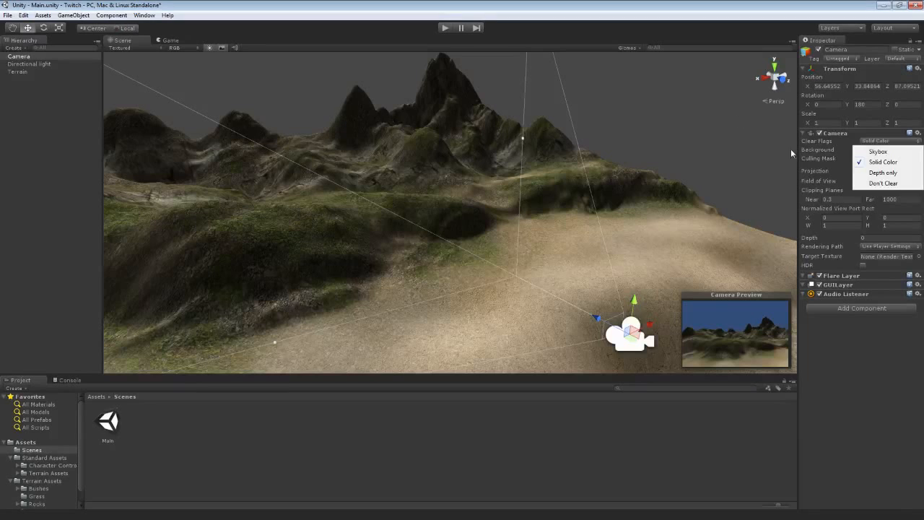
{"action": "left_click", "coordinate": [877, 152]}
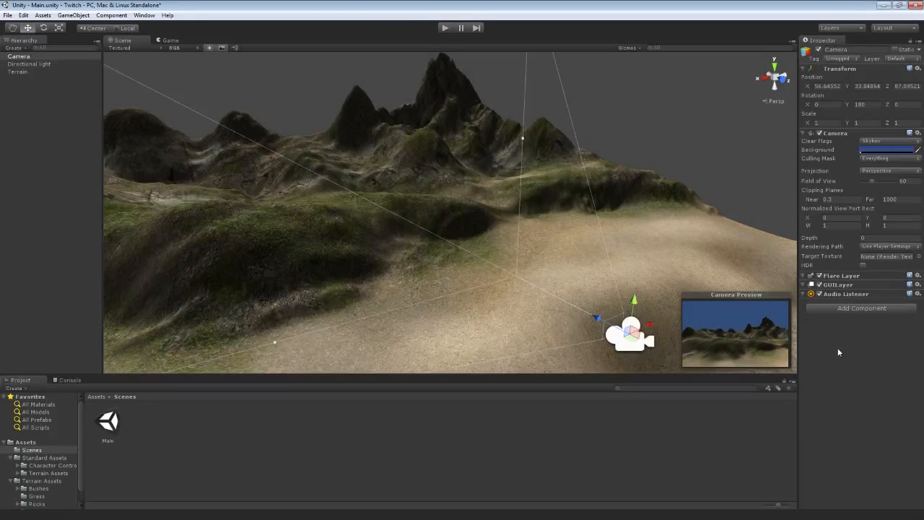
- Try the Don't Clear option for the camera's Clear Flags and switch back to Skybox
{"action": "left_click", "coordinate": [874, 140]}
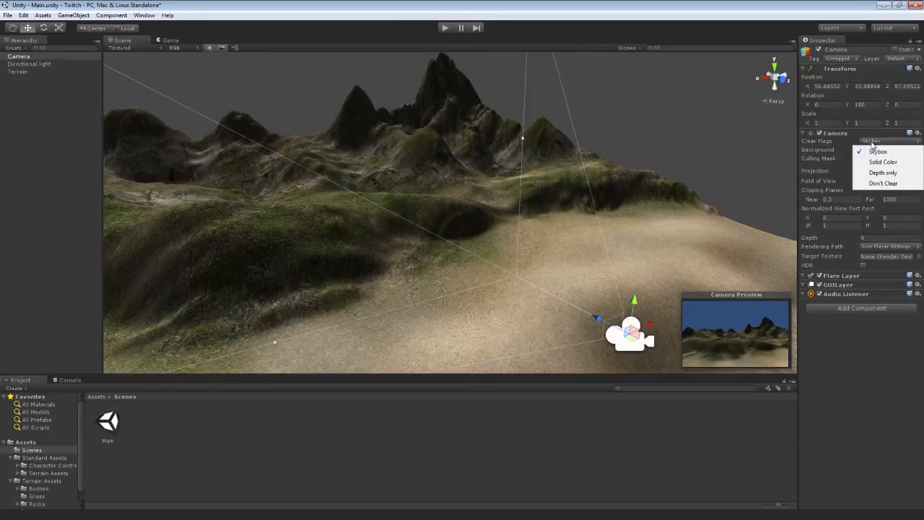
{"action": "left_click", "coordinate": [871, 185]}
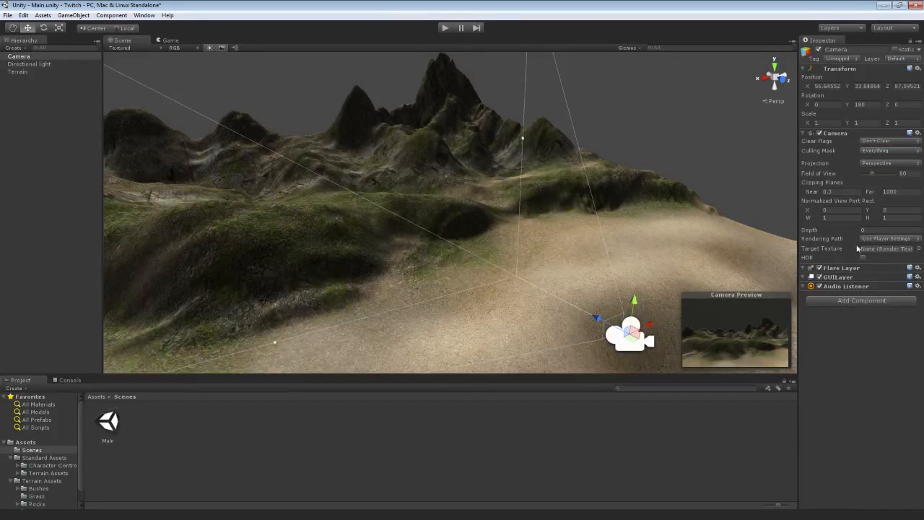
{"action": "left_click", "coordinate": [886, 142]}
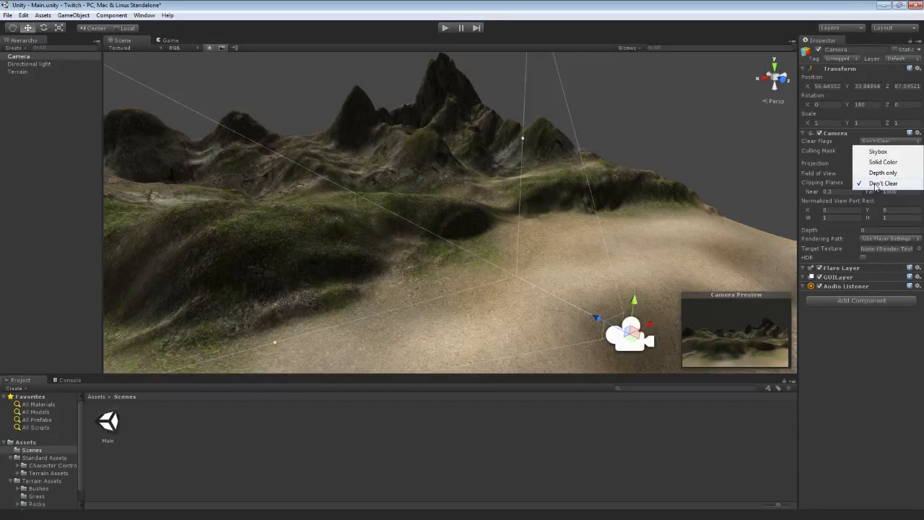
{"action": "left_click", "coordinate": [877, 152]}
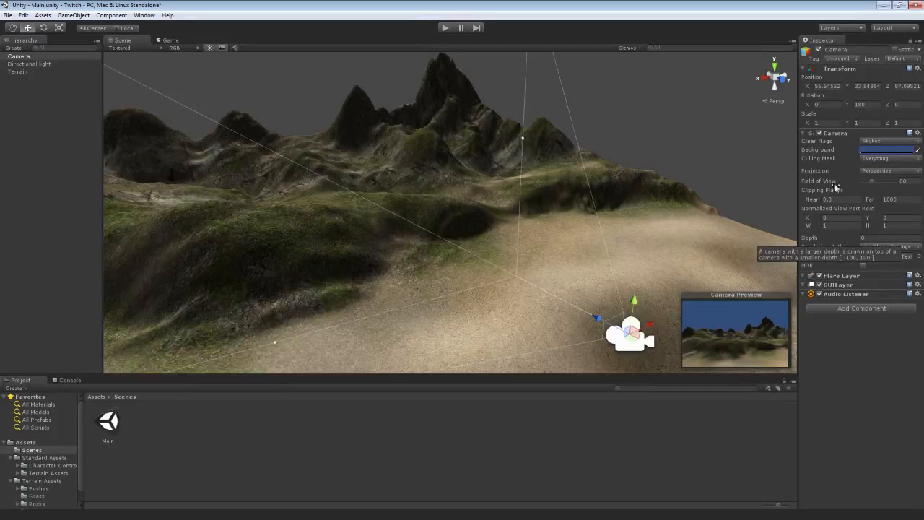
- Try a Culling Mask of Nothing on the camera and restore it to Everything
{"action": "left_click", "coordinate": [877, 159]}
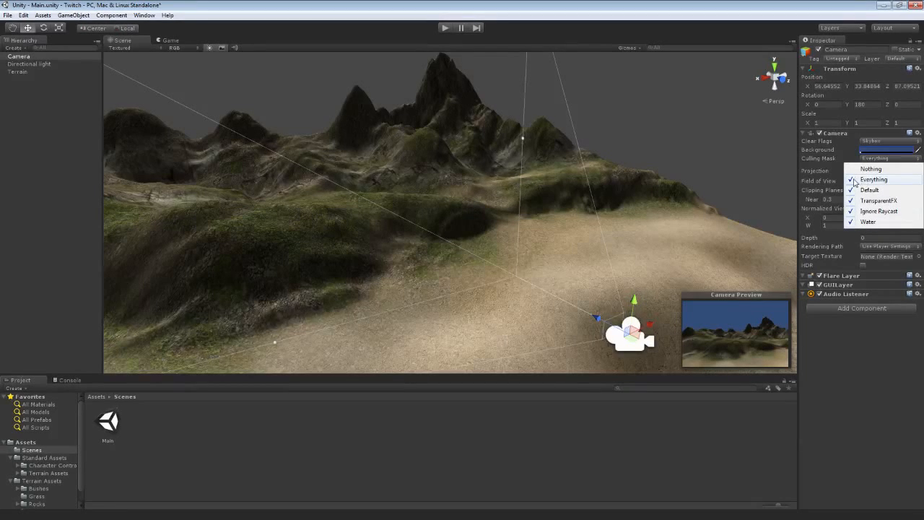
{"action": "left_click", "coordinate": [871, 169]}
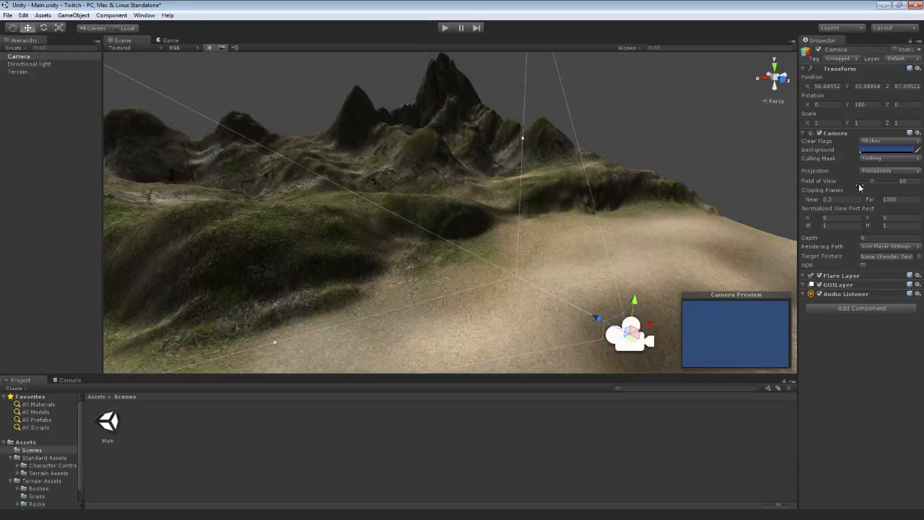
{"action": "left_click", "coordinate": [870, 158]}
{"action": "left_click", "coordinate": [867, 181]}
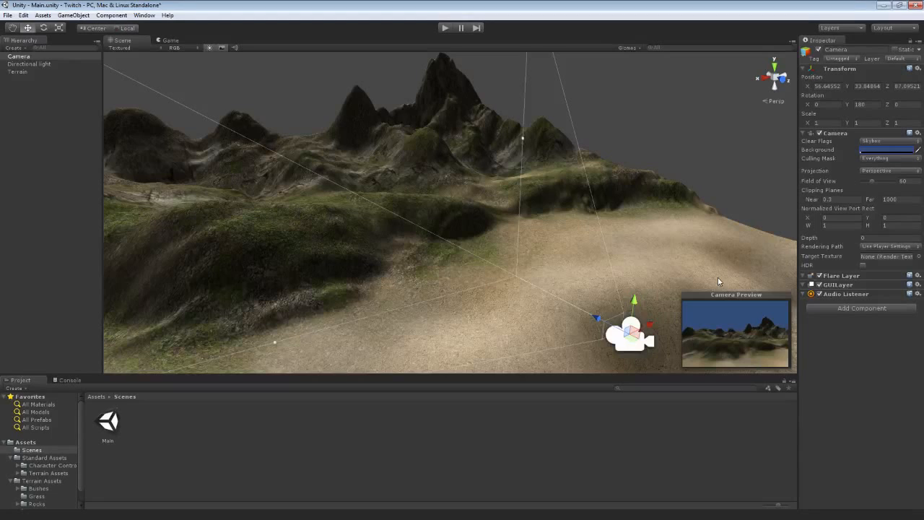
- Try the Orthographic projection on the camera and switch back to Perspective
{"action": "left_click", "coordinate": [863, 171]}
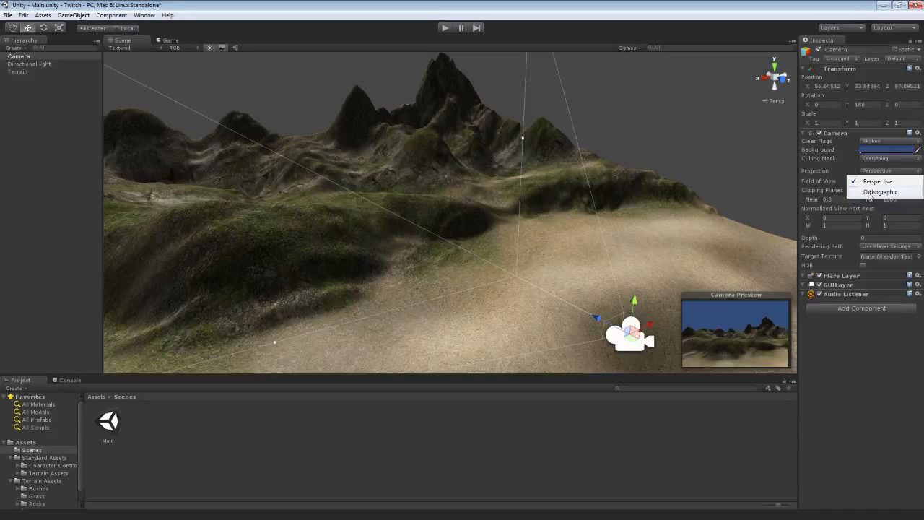
{"action": "left_click", "coordinate": [839, 174]}
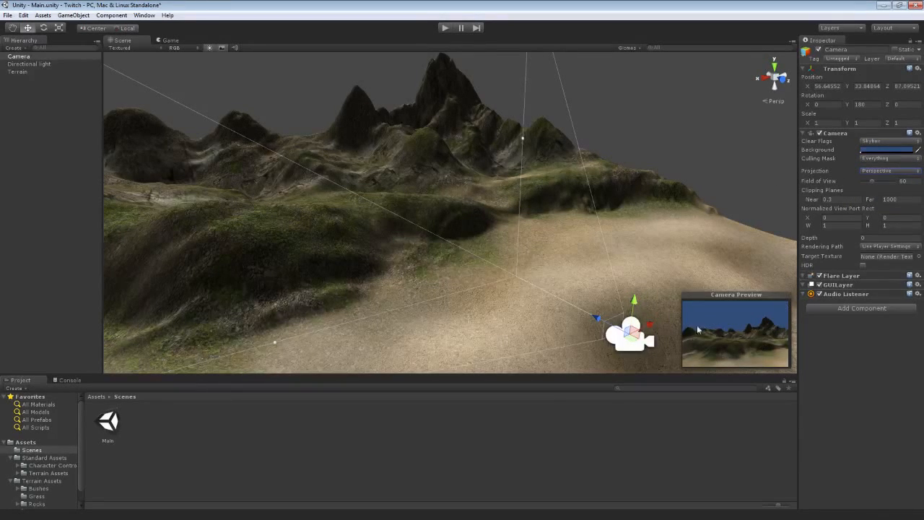
{"action": "left_click", "coordinate": [869, 171]}
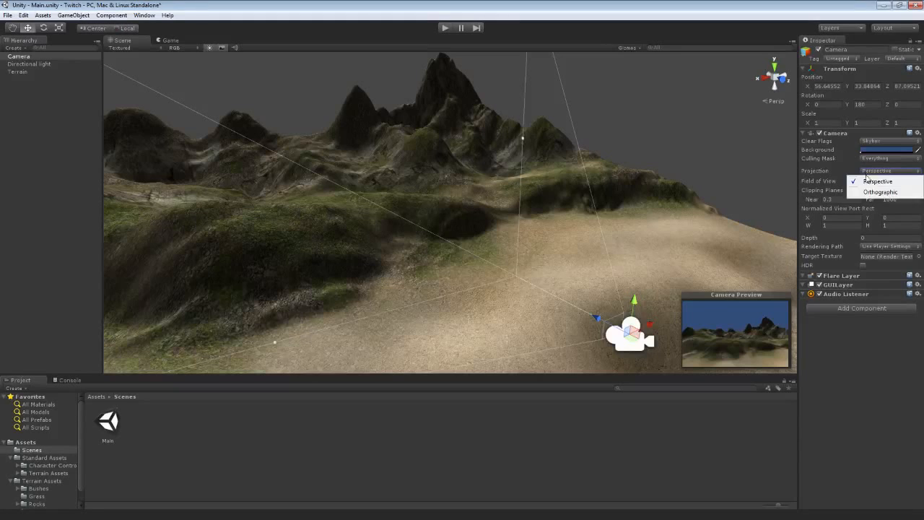
{"action": "left_click", "coordinate": [869, 194]}
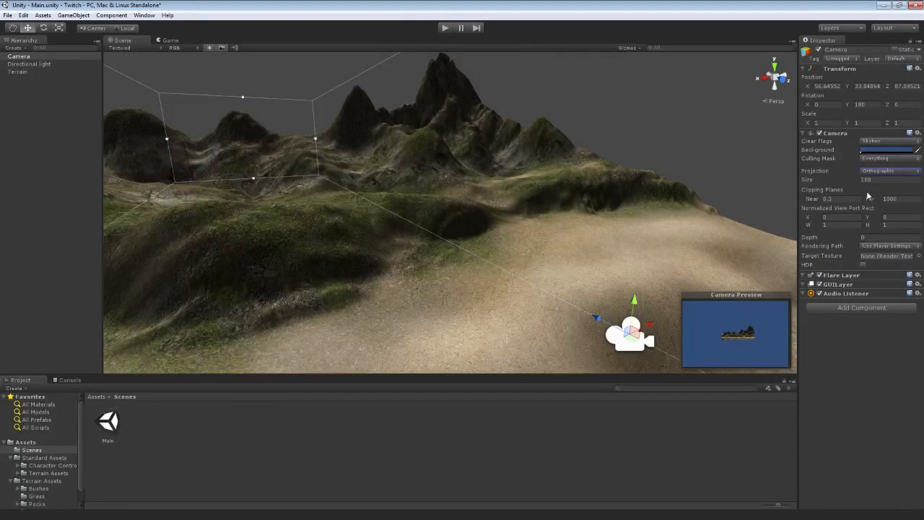
{"action": "left_click", "coordinate": [873, 172]}
{"action": "left_click", "coordinate": [872, 181]}
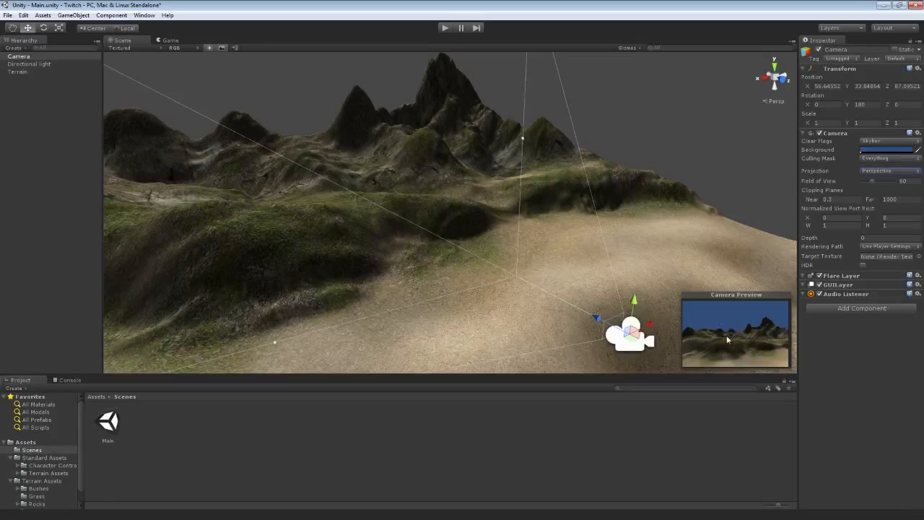
- In the Game view, adjust the camera's near clipping plane to 0.26 and set the far clipping plane to 100
{"action": "left_click", "coordinate": [172, 40]}
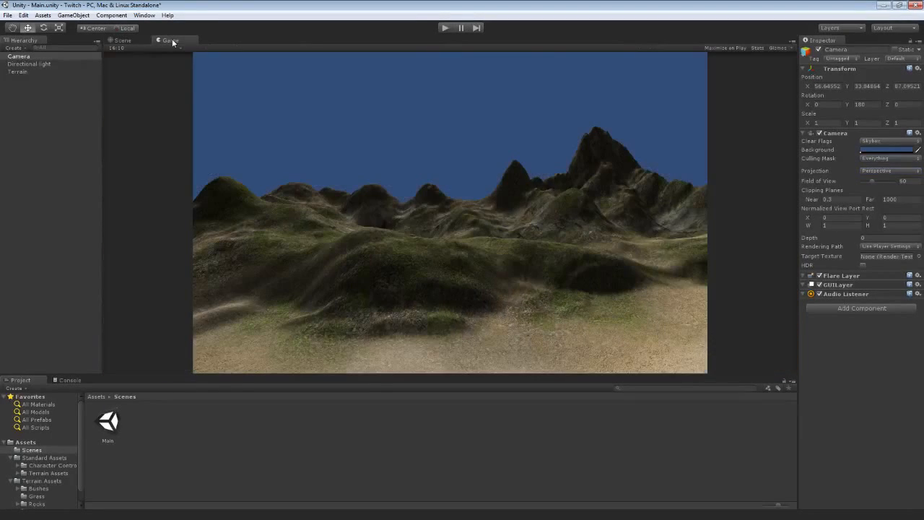
{"action": "left_click_drag", "start_coordinate": [813, 200], "coordinate": [590, 202]}
{"action": "left_click_drag", "start_coordinate": [874, 201], "coordinate": [870, 202]}
{"action": "left_click_drag", "start_coordinate": [153, 210], "coordinate": [189, 211]}
{"action": "left_click_drag", "start_coordinate": [843, 202], "coordinate": [715, 195]}
{"action": "left_click", "coordinate": [899, 199]}
{"action": "type", "text": "100"}
{"action": "key", "text": "Return"}
- Test far clipping distances of about 48.7 and 62.4 on the terrain, and set the far clipping plane to 1000
{"action": "left_click_drag", "start_coordinate": [868, 201], "coordinate": [844, 199]}
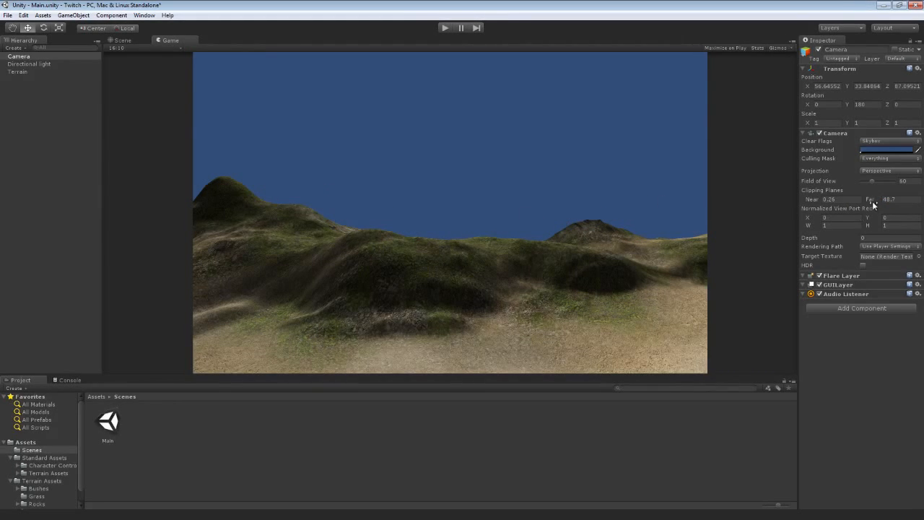
{"action": "left_click_drag", "start_coordinate": [872, 200], "coordinate": [899, 200]}
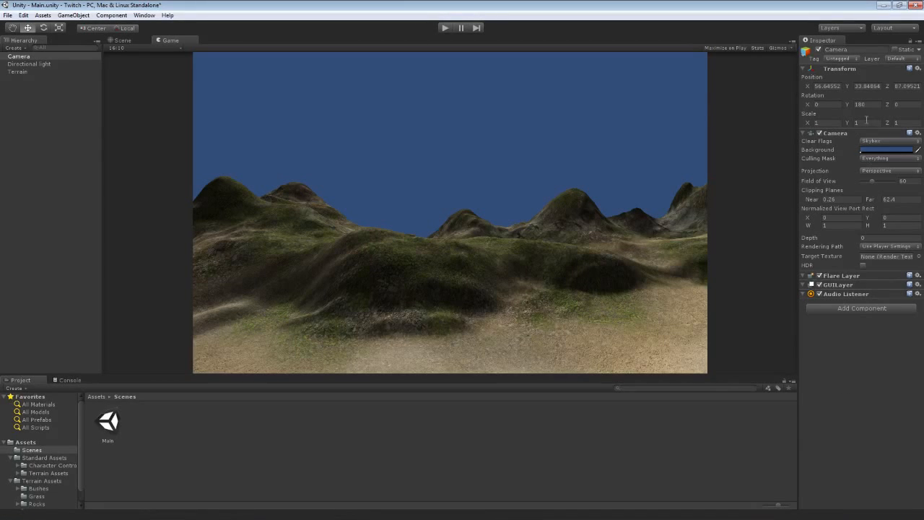
{"action": "left_click_drag", "start_coordinate": [871, 198], "coordinate": [872, 203]}
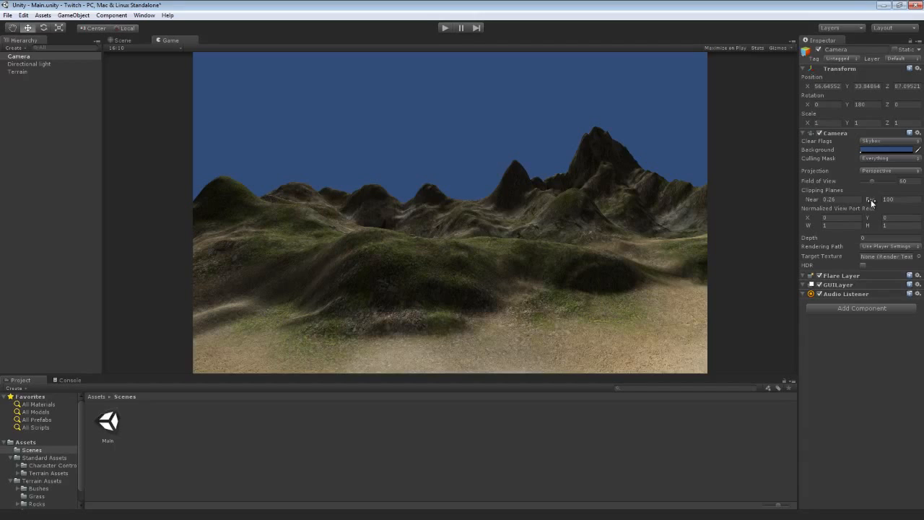
{"action": "left_click", "coordinate": [904, 199]}
{"action": "type", "text": "0"}
- Set the camera's Depth to -1 and look over the Rendering Path options without changing the selection
{"action": "type", "text": "-1"}
{"action": "left_click", "coordinate": [870, 245]}
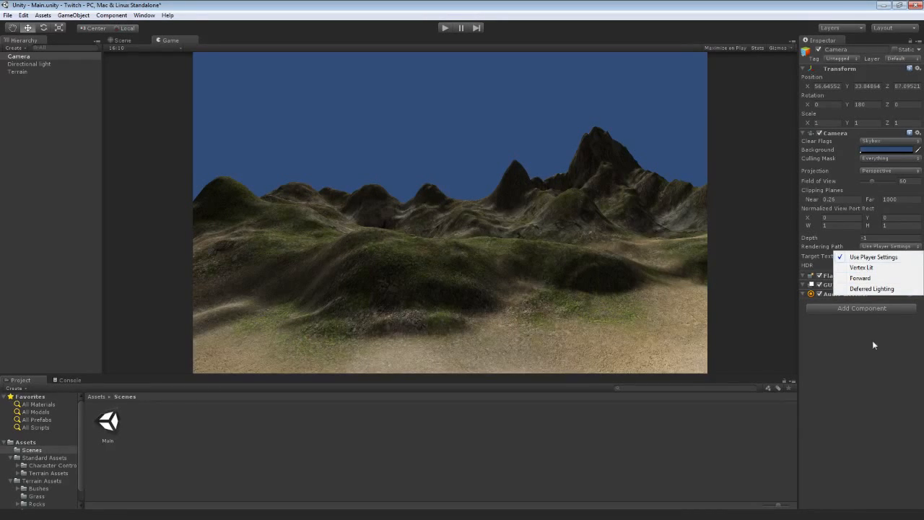
{"action": "left_click", "coordinate": [864, 325]}
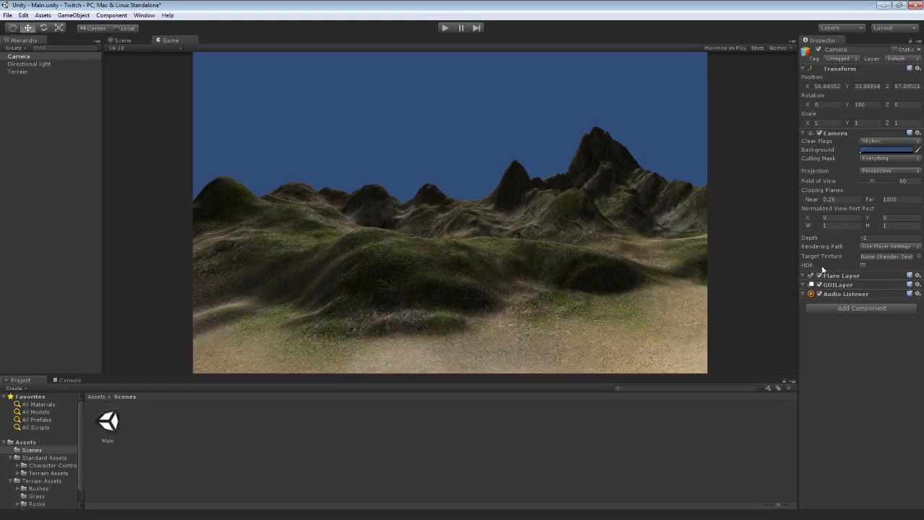
- Try HDR on the camera, clear the console messages and return to the project assets
{"action": "left_click", "coordinate": [864, 265]}
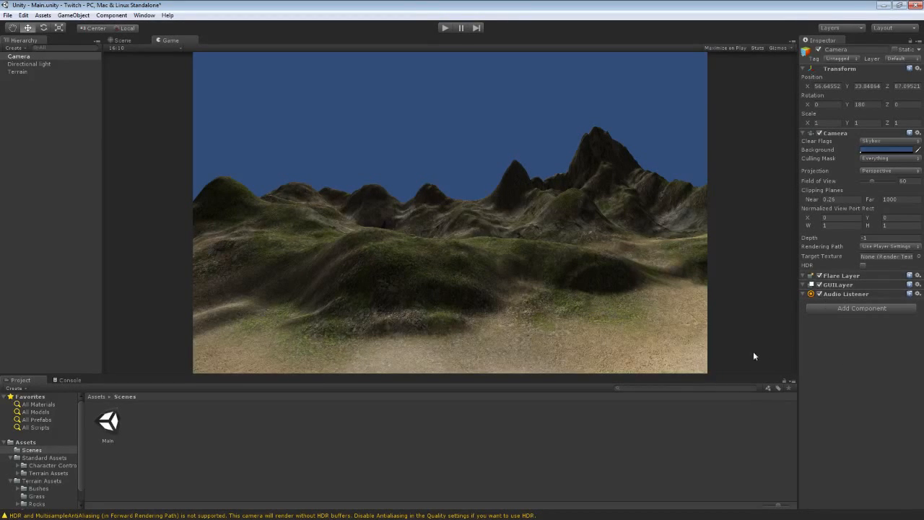
{"action": "left_click", "coordinate": [70, 380]}
{"action": "left_click", "coordinate": [12, 388]}
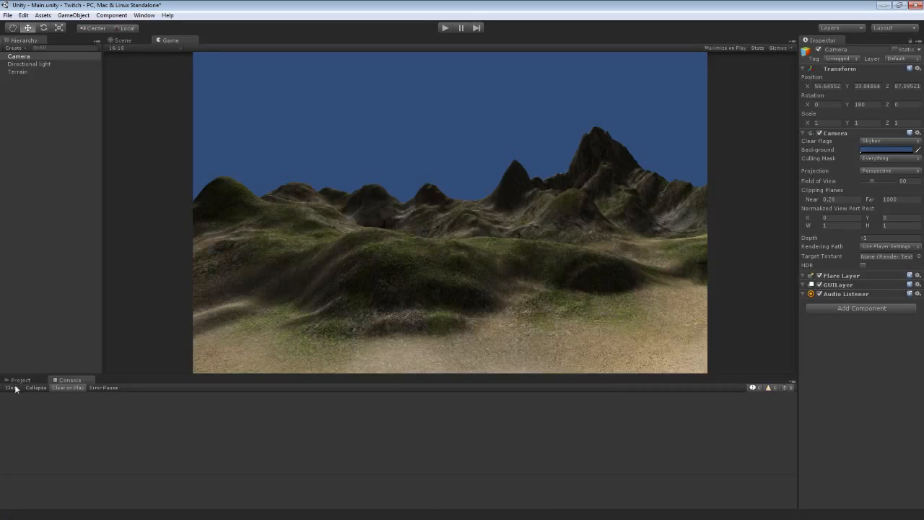
{"action": "left_click", "coordinate": [19, 379]}
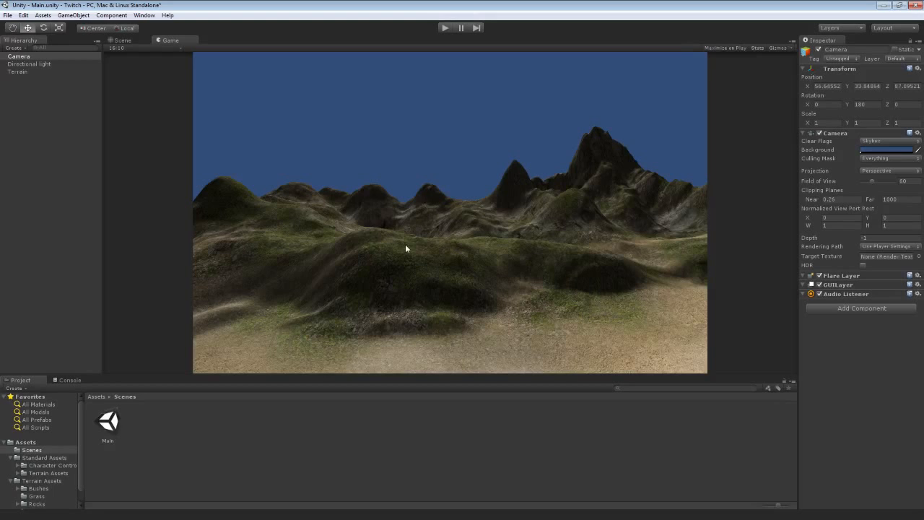
- Create a cube over the terrain in the Scene view and reselect the camera
{"action": "left_click", "coordinate": [118, 40]}
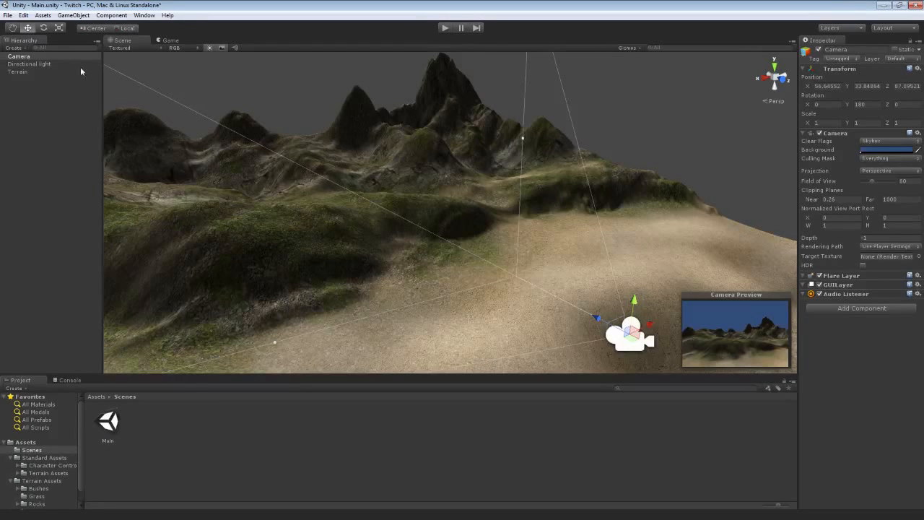
{"action": "left_click", "coordinate": [43, 15]}
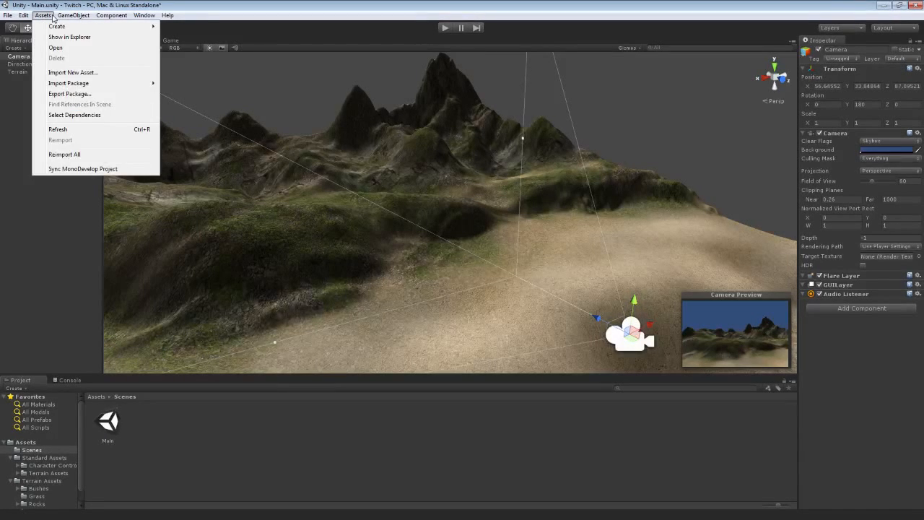
{"action": "mouse_move", "coordinate": [71, 16]}
{"action": "mouse_move", "coordinate": [87, 36]}
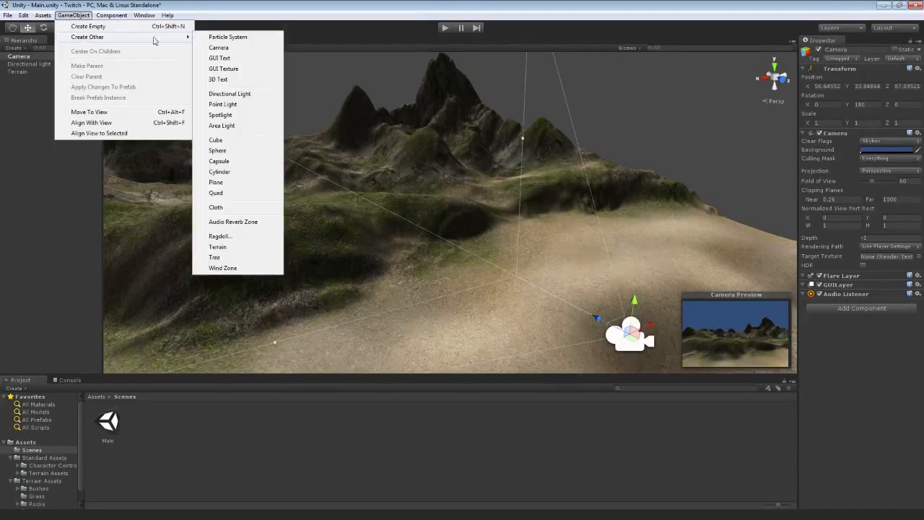
{"action": "left_click", "coordinate": [231, 138]}
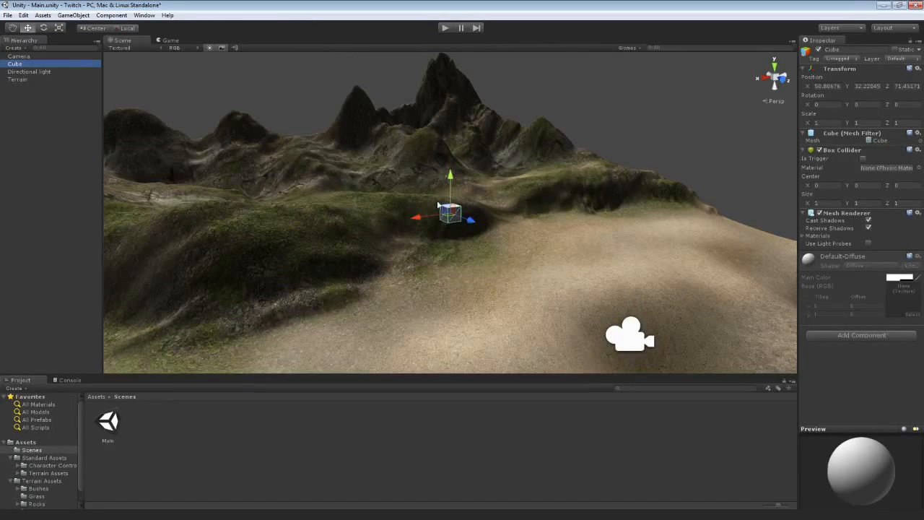
{"action": "left_click", "coordinate": [626, 335]}
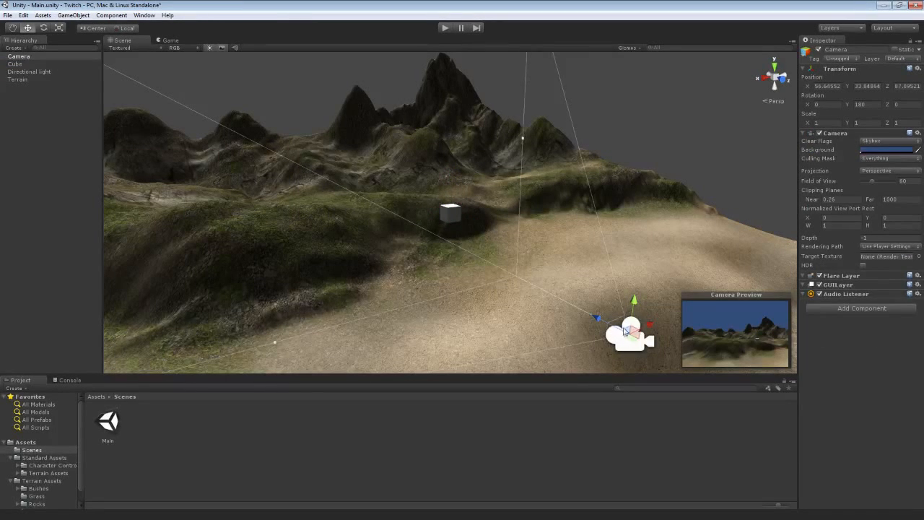
- Set the camera's position to X 56, Y 33 and Z 87
{"action": "left_click", "coordinate": [826, 86]}
{"action": "type", "text": "56"}
{"action": "key", "text": "Tab"}
{"action": "type", "text": "33"}
{"action": "key", "text": "Tab"}
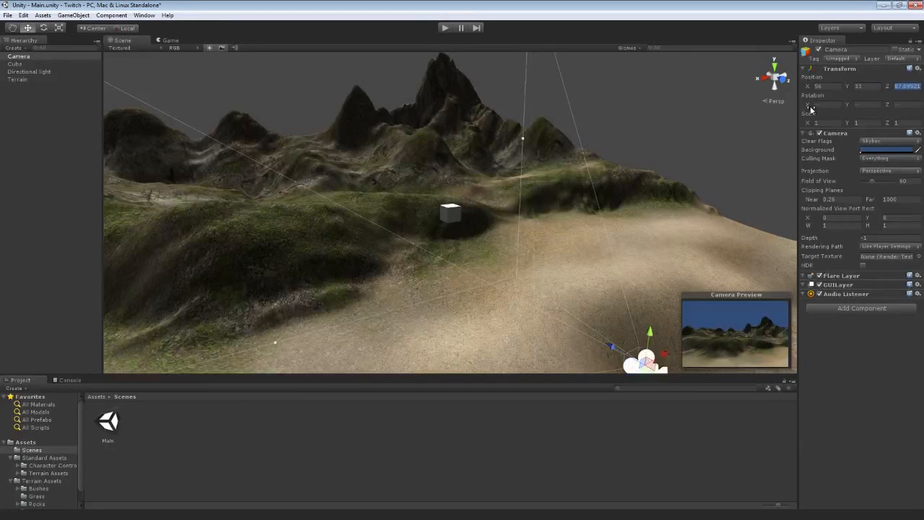
{"action": "type", "text": "67"}
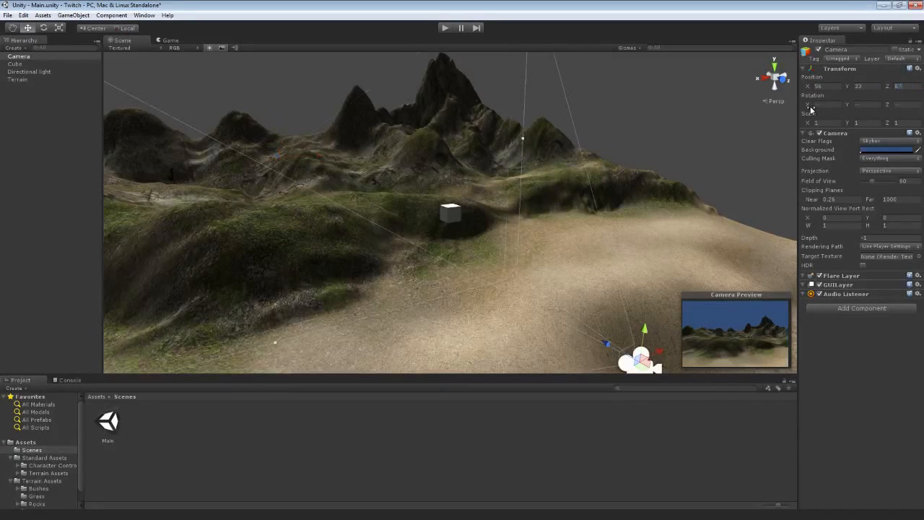
- Set the cube's position to X 56, Y 33 and Z 80, and reselect the camera to check its preview
{"action": "left_click", "coordinate": [458, 210]}
{"action": "left_click", "coordinate": [823, 86]}
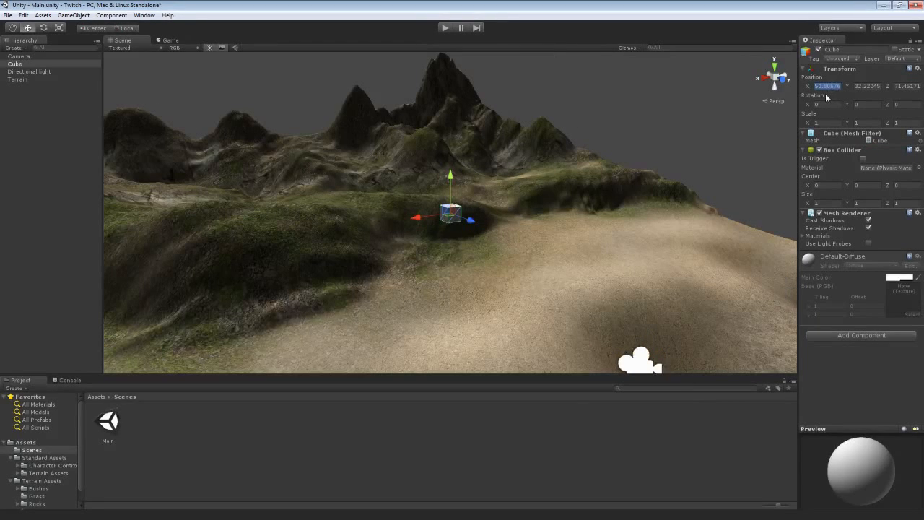
{"action": "type", "text": "56"}
{"action": "key", "text": "Tab"}
{"action": "type", "text": "8"}
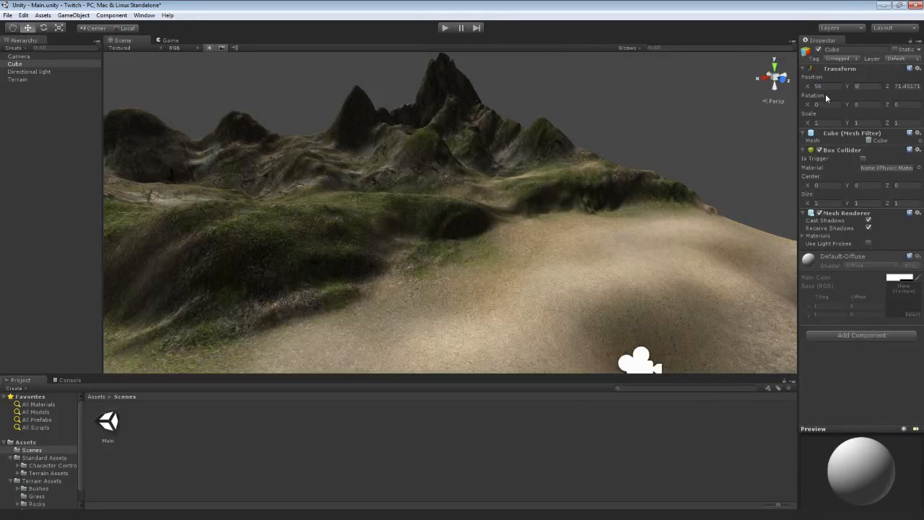
{"action": "left_click", "coordinate": [640, 363]}
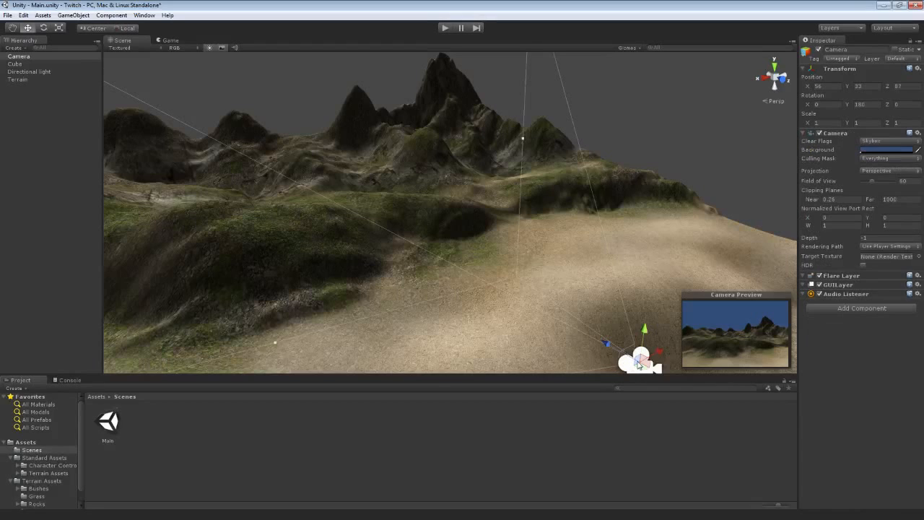
{"action": "left_click", "coordinate": [24, 65]}
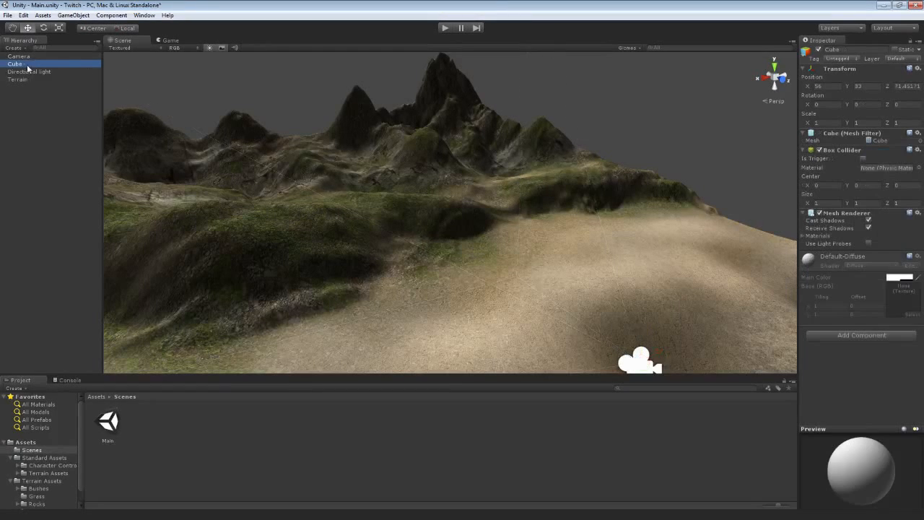
{"action": "left_click", "coordinate": [859, 86]}
{"action": "type", "text": "33"}
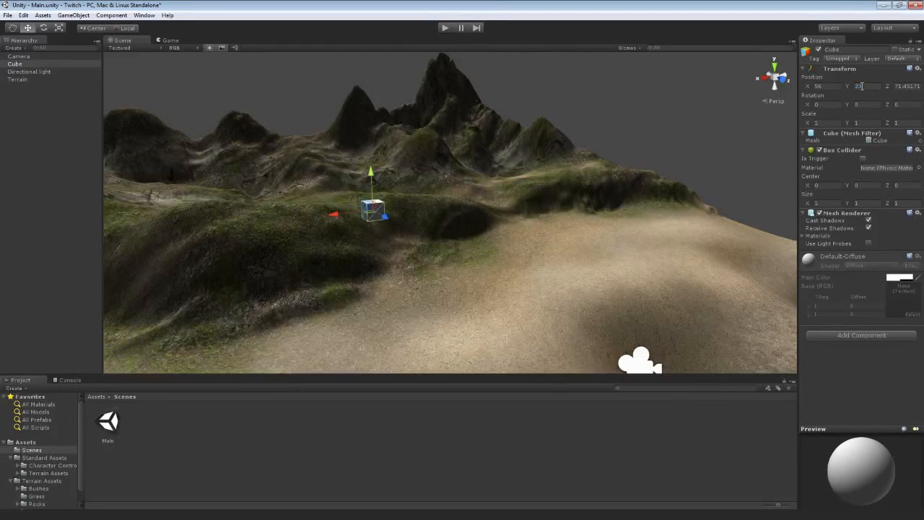
{"action": "left_click", "coordinate": [909, 87]}
{"action": "type", "text": "80"}
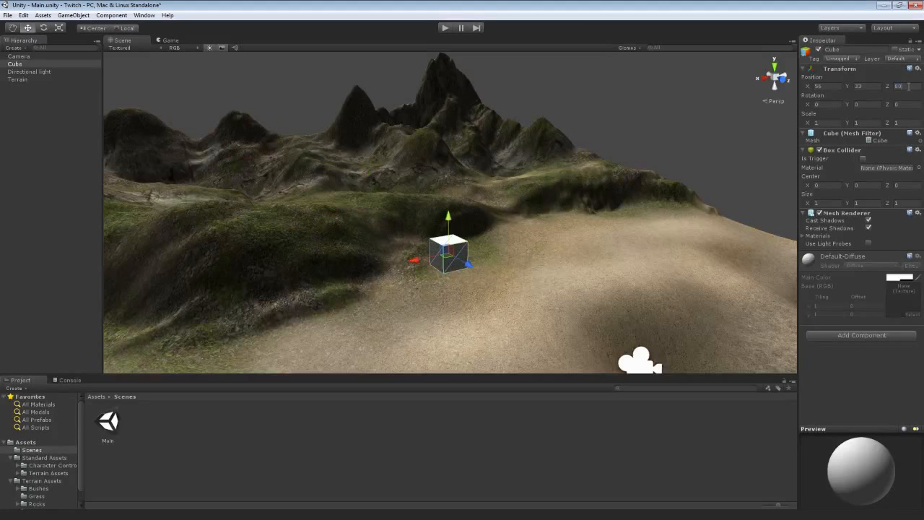
{"action": "left_click", "coordinate": [635, 354]}
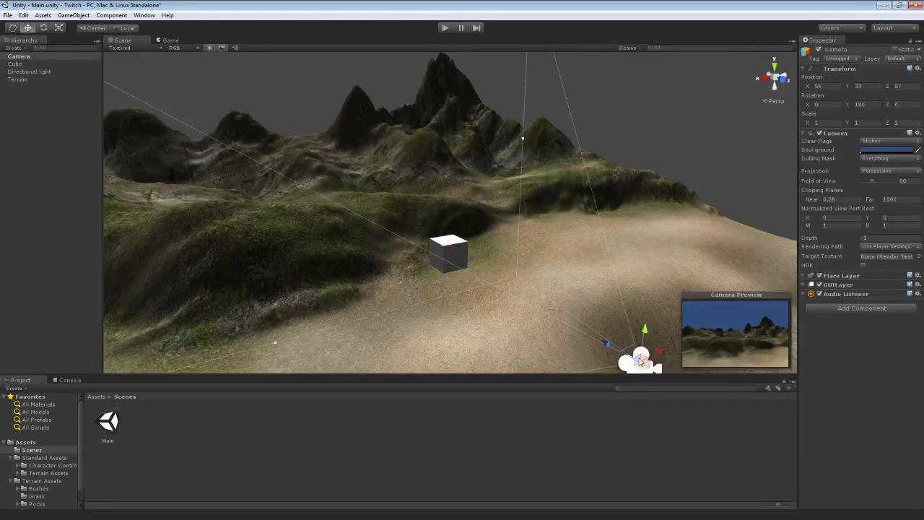
- Move the cube along the Z axis toward the camera to about Z 84.7 and reselect the camera
{"action": "left_click", "coordinate": [454, 249]}
{"action": "left_click_drag", "start_coordinate": [441, 176], "coordinate": [483, 183], "text": "alt"}
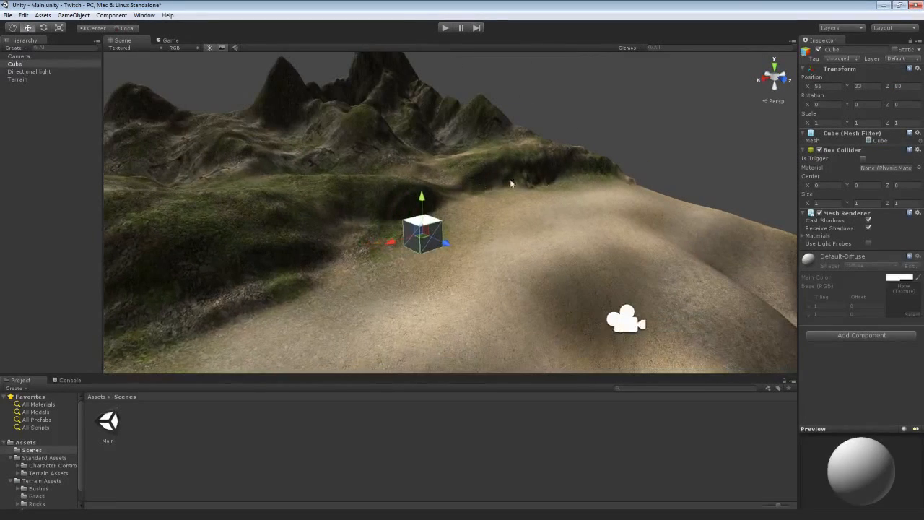
{"action": "left_click_drag", "start_coordinate": [443, 250], "coordinate": [549, 296]}
{"action": "left_click", "coordinate": [633, 322]}
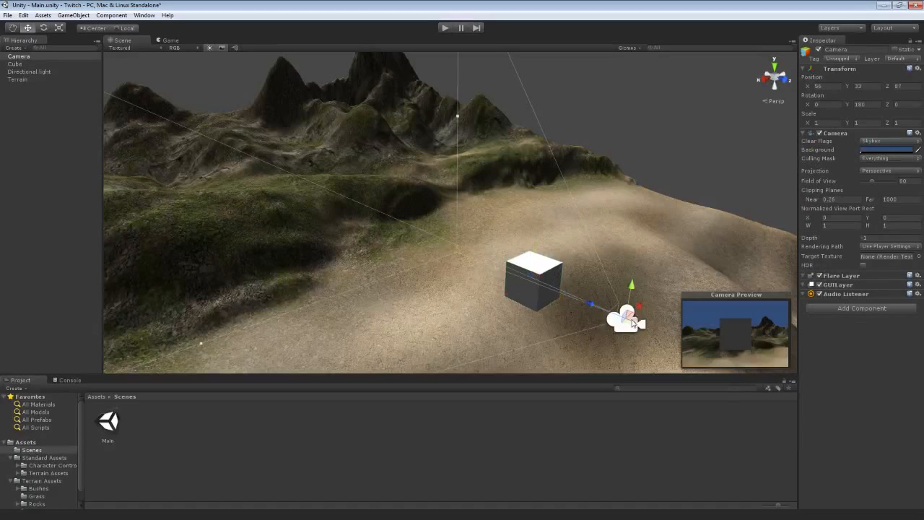
- Lower the cube to about Y 31.9, reselect the camera and check its framing in the Game view
{"action": "left_click_drag", "start_coordinate": [600, 249], "coordinate": [567, 228], "text": "alt"}
{"action": "right_click_drag", "start_coordinate": [567, 228], "coordinate": [582, 240]}
{"action": "left_click", "coordinate": [533, 240]}
{"action": "left_click_drag", "start_coordinate": [515, 223], "coordinate": [513, 263]}
{"action": "left_click", "coordinate": [610, 322]}
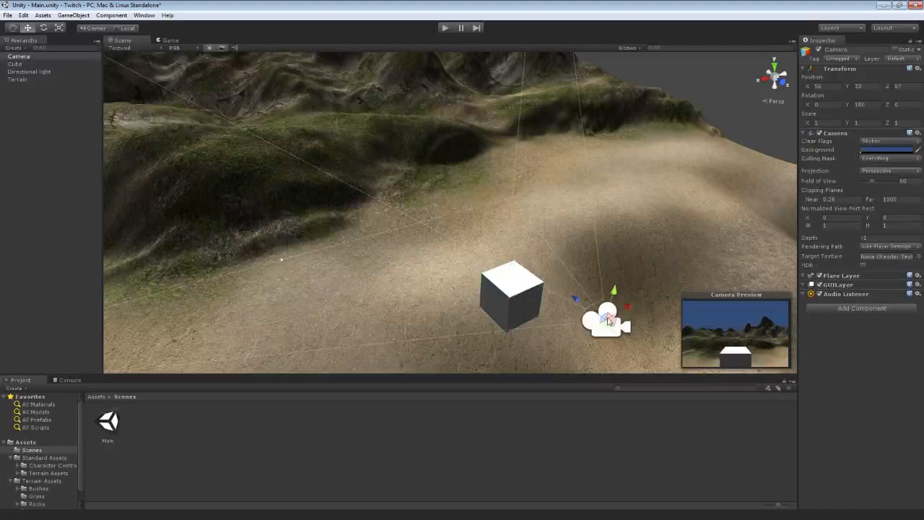
{"action": "left_click_drag", "start_coordinate": [577, 237], "coordinate": [675, 232], "text": "alt"}
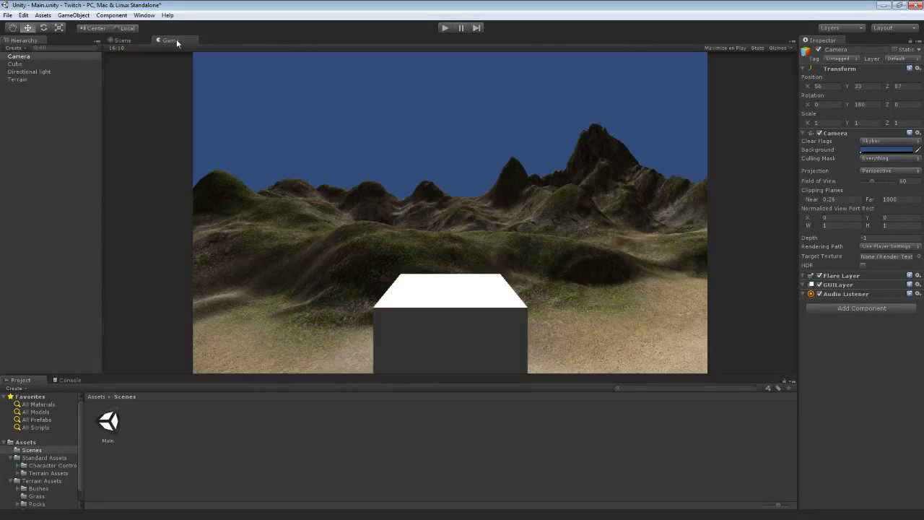
{"action": "left_click", "coordinate": [174, 40]}
{"action": "left_click", "coordinate": [127, 41]}
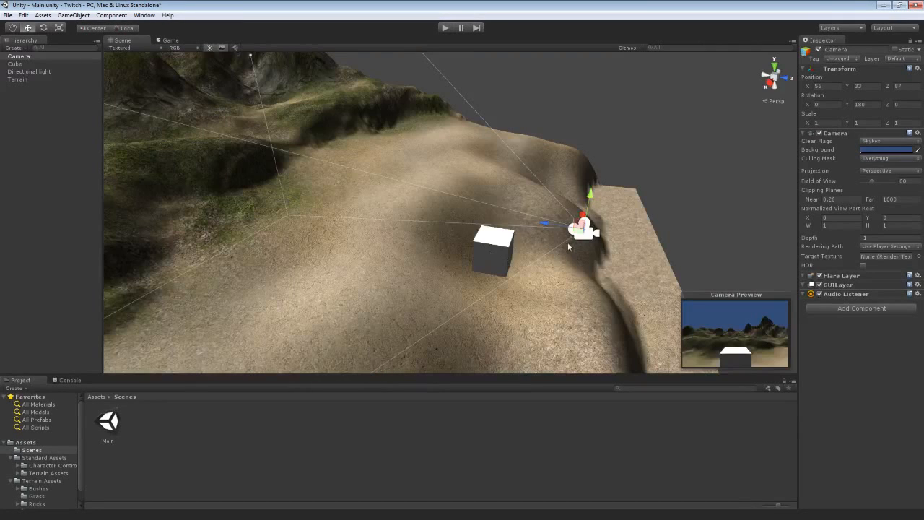
- Test a field of view of 145 with the camera moved to about Z 85.5, and check it in the Game view
{"action": "left_click_drag", "start_coordinate": [875, 181], "coordinate": [882, 180]}
{"action": "left_click_drag", "start_coordinate": [887, 185], "coordinate": [889, 184]}
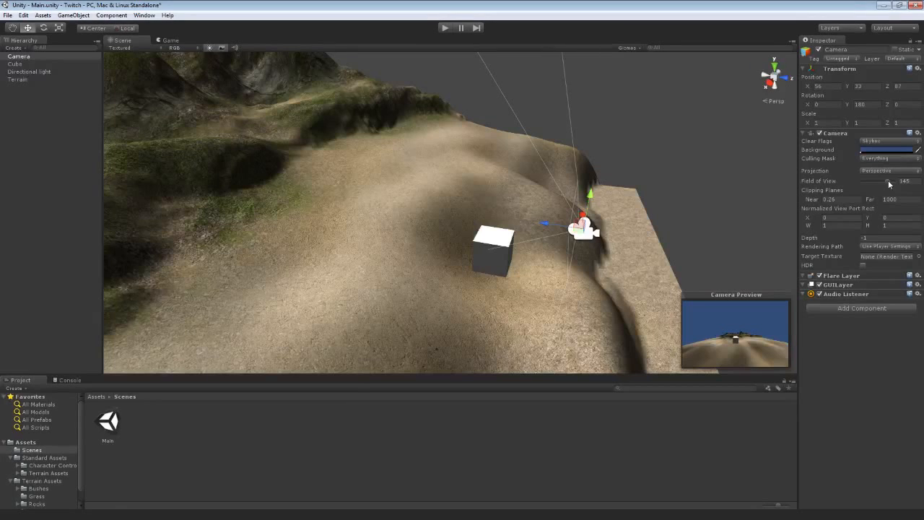
{"action": "left_click_drag", "start_coordinate": [544, 222], "coordinate": [486, 229]}
{"action": "left_click", "coordinate": [168, 40]}
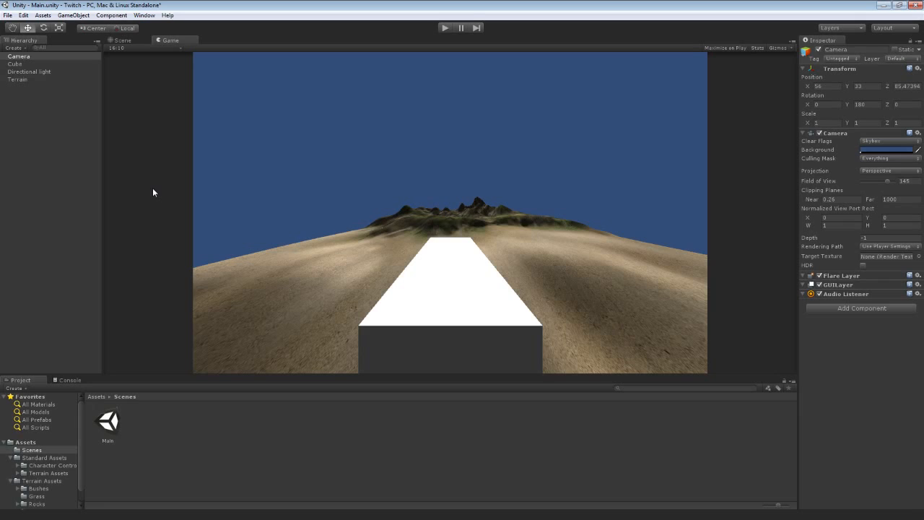
{"action": "left_click", "coordinate": [117, 40]}
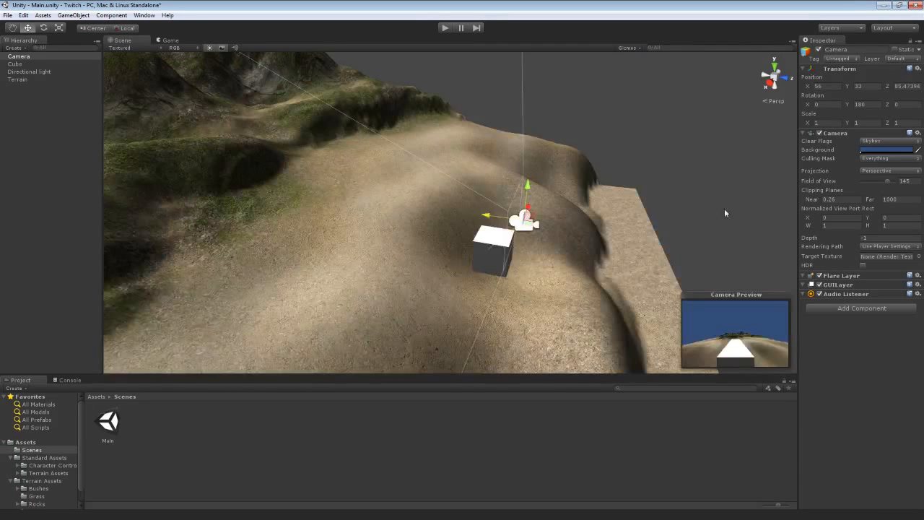
- Test a field of view of 10 with the camera moved back to about Z 94.2, viewed in the Game view
{"action": "left_click_drag", "start_coordinate": [887, 179], "coordinate": [862, 179]}
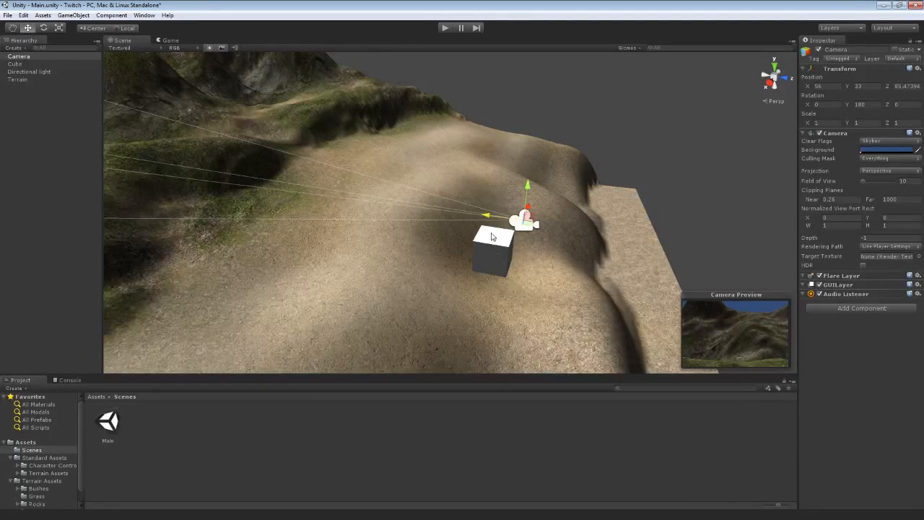
{"action": "left_click_drag", "start_coordinate": [538, 224], "coordinate": [809, 241]}
{"action": "left_click", "coordinate": [171, 40]}
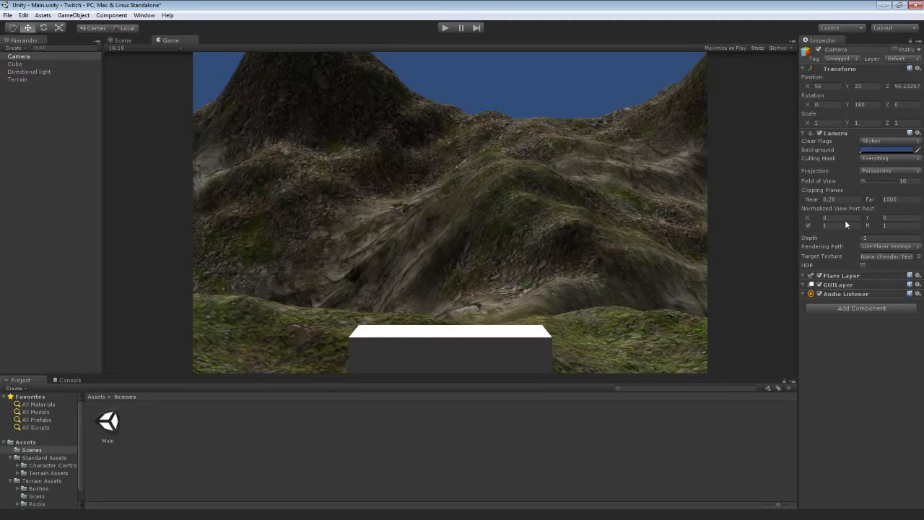
- Try slightly wider field of view values in the Game view, and set the field of view to 60
{"action": "mouse_move", "coordinate": [863, 181]}
{"action": "left_mouse_down"}
{"action": "mouse_move", "coordinate": [892, 183]}
{"action": "mouse_move", "coordinate": [863, 180]}
{"action": "left_mouse_up"}
{"action": "mouse_move", "coordinate": [865, 182]}
{"action": "left_mouse_down"}
{"action": "mouse_move", "coordinate": [897, 184]}
{"action": "mouse_move", "coordinate": [868, 185]}
{"action": "left_mouse_up"}
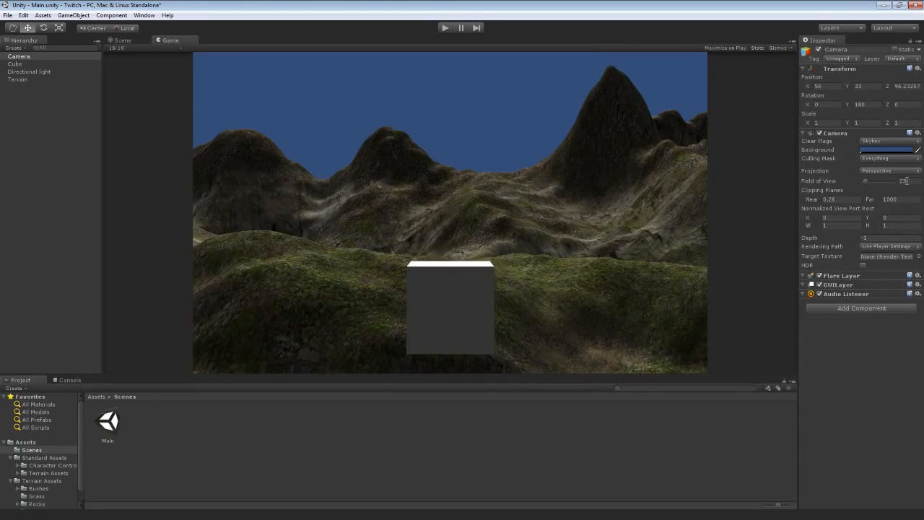
{"action": "left_click", "coordinate": [911, 182]}
{"action": "type", "text": "60"}
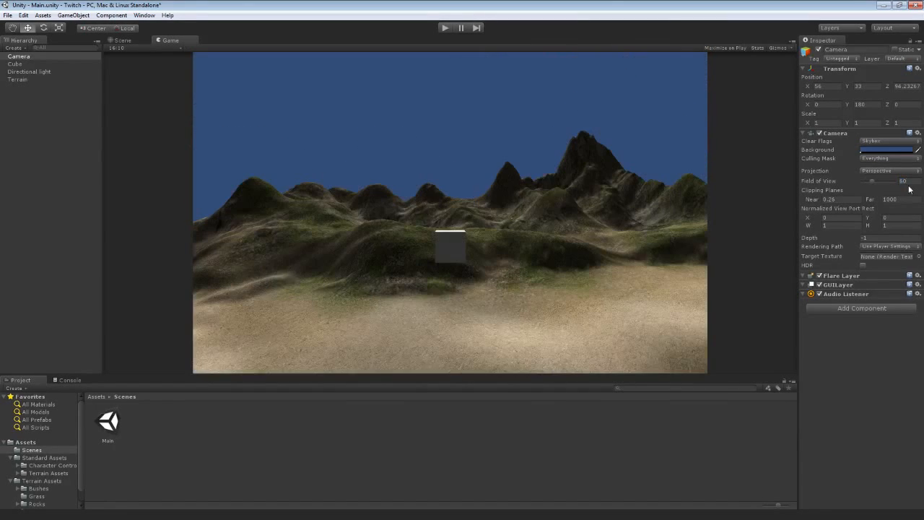
- Move the camera in the scene to about Z 86.9, raise it to about Y 34.2 and view the result in the Game view
{"action": "left_click", "coordinate": [118, 41]}
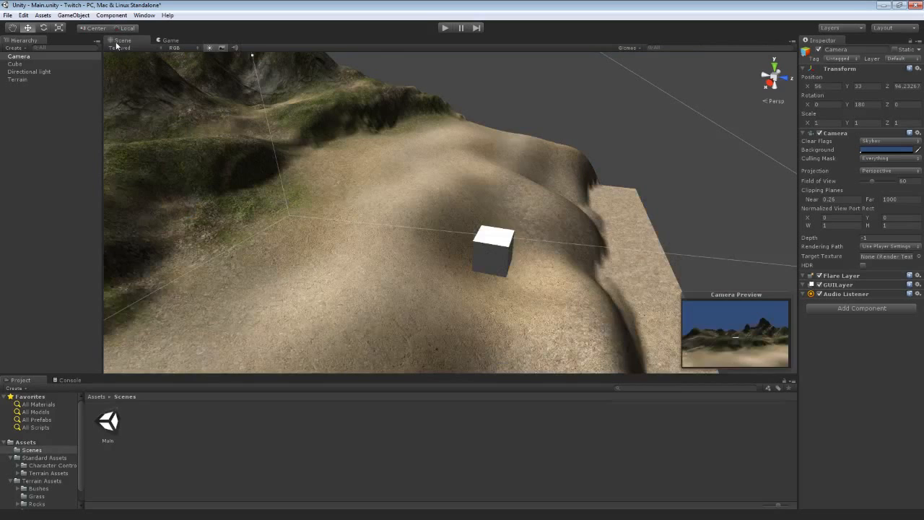
{"action": "right_click_drag", "start_coordinate": [600, 239], "coordinate": [662, 221]}
{"action": "left_click_drag", "start_coordinate": [666, 205], "coordinate": [432, 221]}
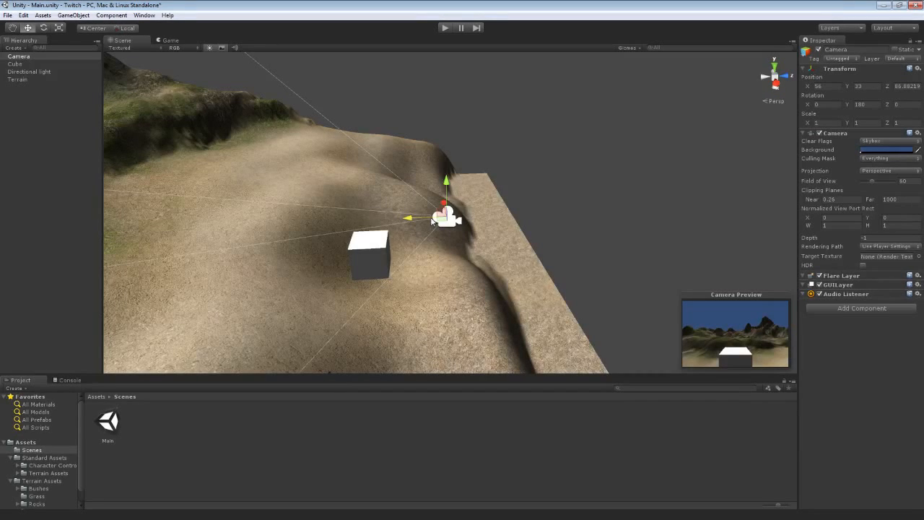
{"action": "left_click_drag", "start_coordinate": [445, 187], "coordinate": [448, 145]}
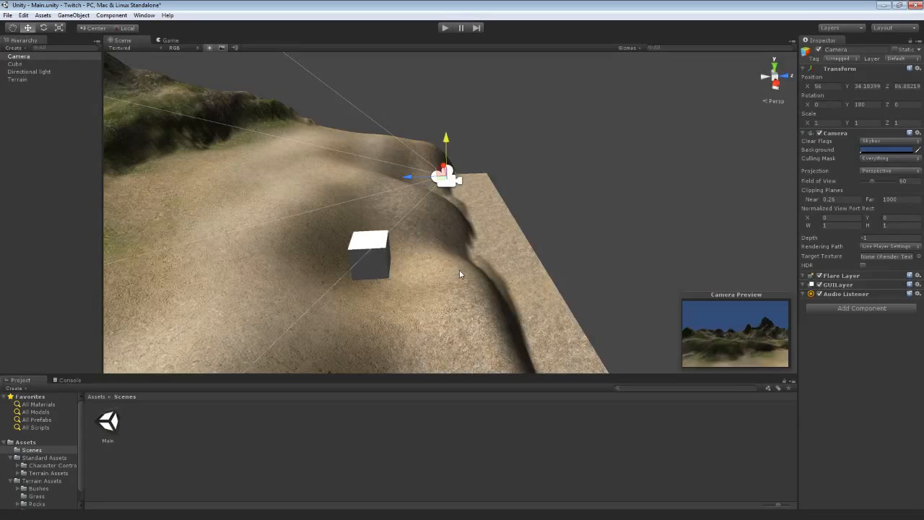
{"action": "left_click", "coordinate": [170, 41]}
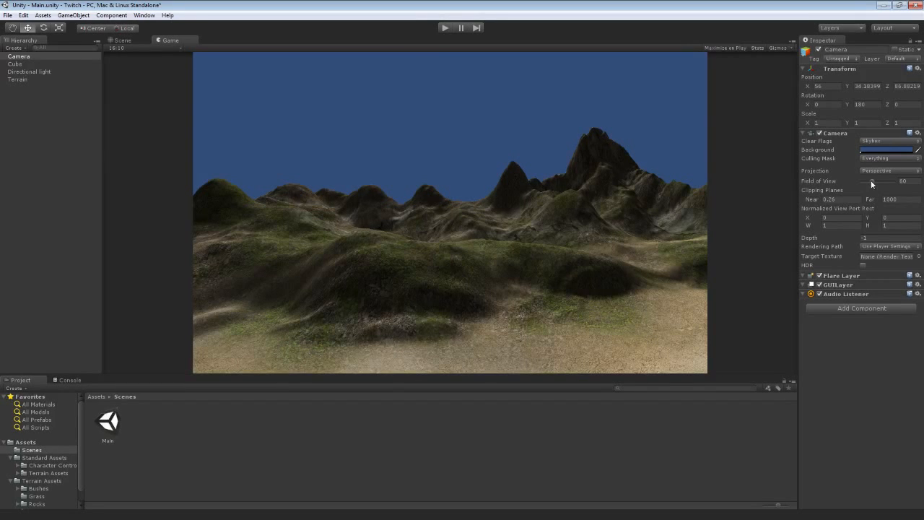
- Reduce the camera's field of view to 1 as a test and restore it to 60
{"action": "mouse_move", "coordinate": [871, 181]}
{"action": "left_mouse_down"}
{"action": "mouse_move", "coordinate": [858, 181]}
{"action": "mouse_move", "coordinate": [892, 187]}
{"action": "mouse_move", "coordinate": [856, 181]}
{"action": "left_mouse_up"}
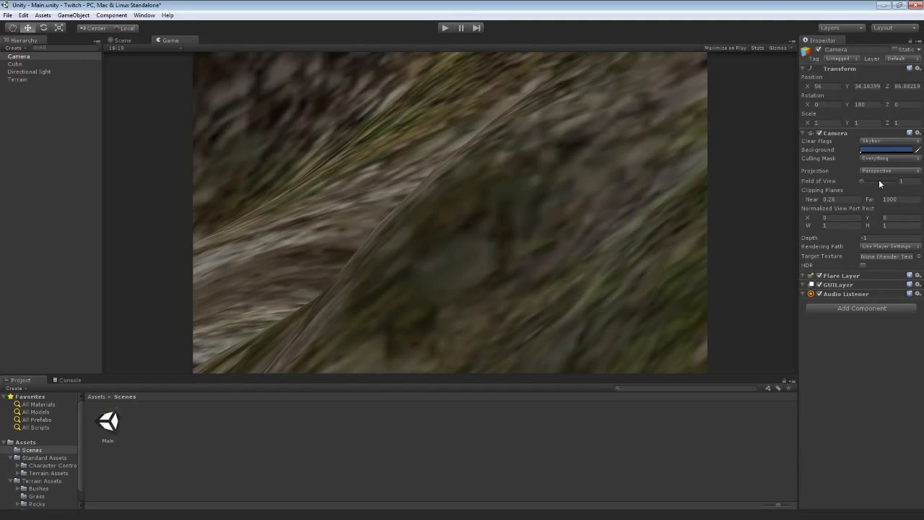
{"action": "double_click", "coordinate": [903, 180]}
{"action": "type", "text": "60"}
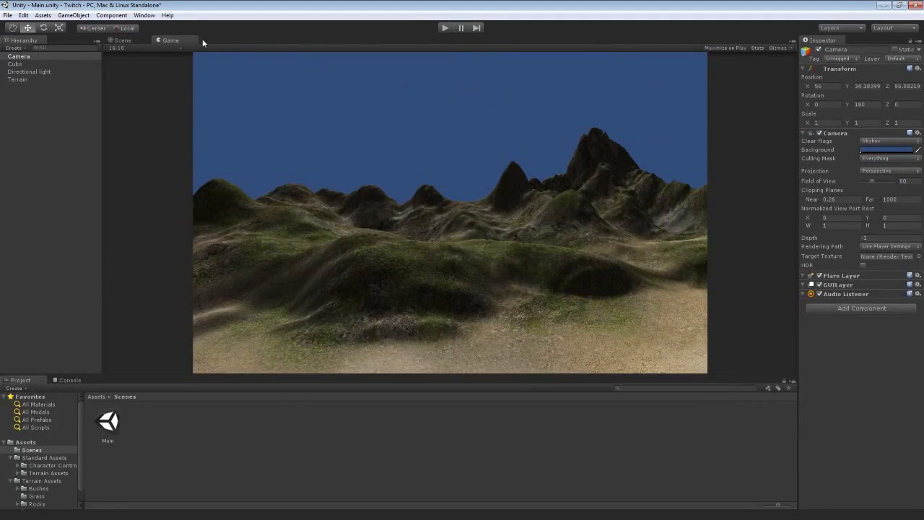
- Reposition the camera to about Y 33.1 and Z 90.8, and raise the cube slightly above the terrain
{"action": "left_click", "coordinate": [121, 39]}
{"action": "left_click_drag", "start_coordinate": [450, 151], "coordinate": [448, 217]}
{"action": "left_click_drag", "start_coordinate": [400, 255], "coordinate": [539, 262]}
{"action": "left_click", "coordinate": [356, 248]}
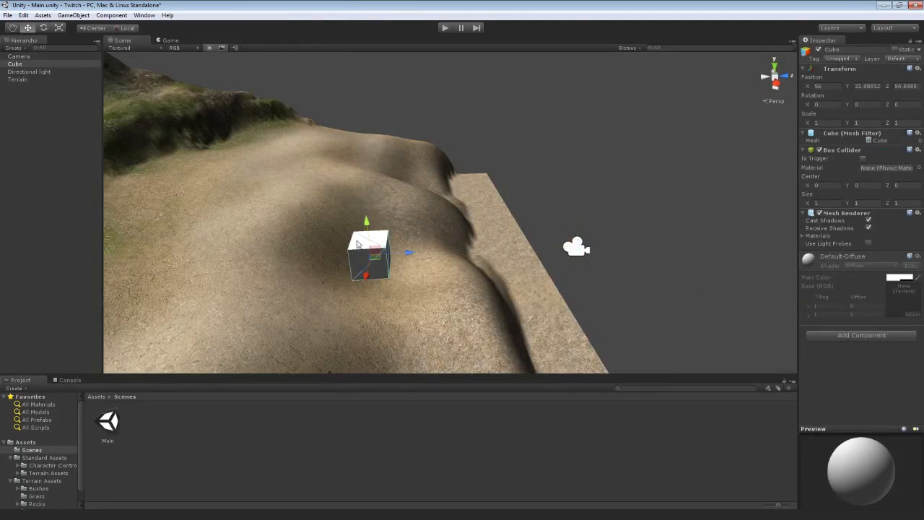
{"action": "left_click_drag", "start_coordinate": [367, 222], "coordinate": [369, 200]}
{"action": "left_click", "coordinate": [576, 247]}
{"action": "left_click_drag", "start_coordinate": [583, 215], "coordinate": [585, 180]}
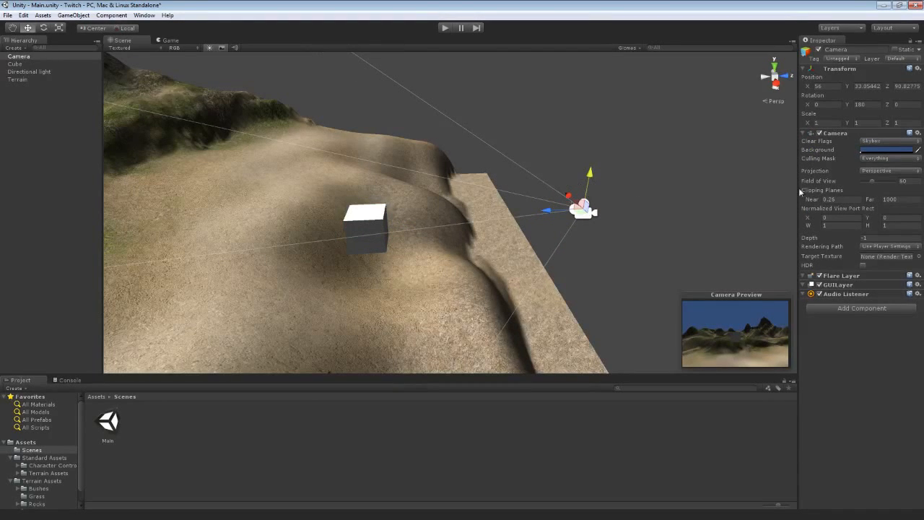
- Try the Orthographic projection on the camera and return it to Perspective
{"action": "left_click", "coordinate": [886, 172]}
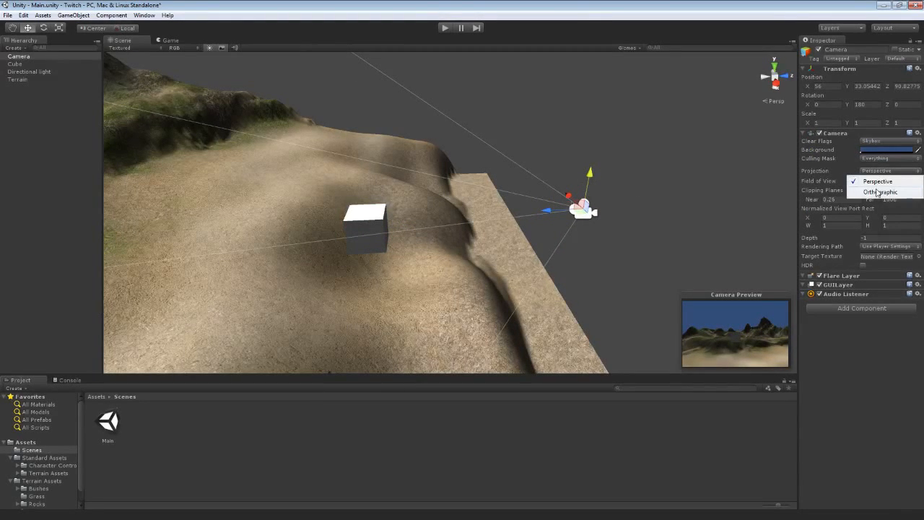
{"action": "left_click", "coordinate": [877, 192]}
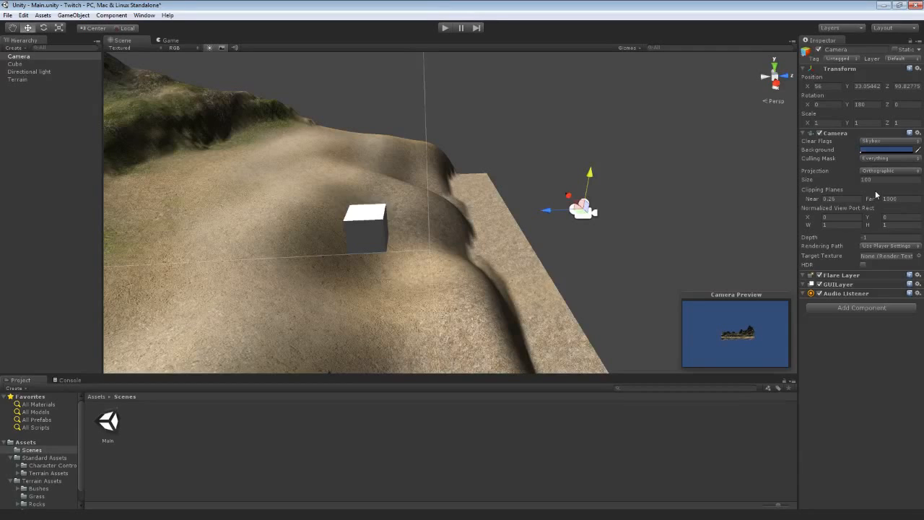
{"action": "left_click", "coordinate": [870, 172]}
{"action": "left_click", "coordinate": [868, 179]}
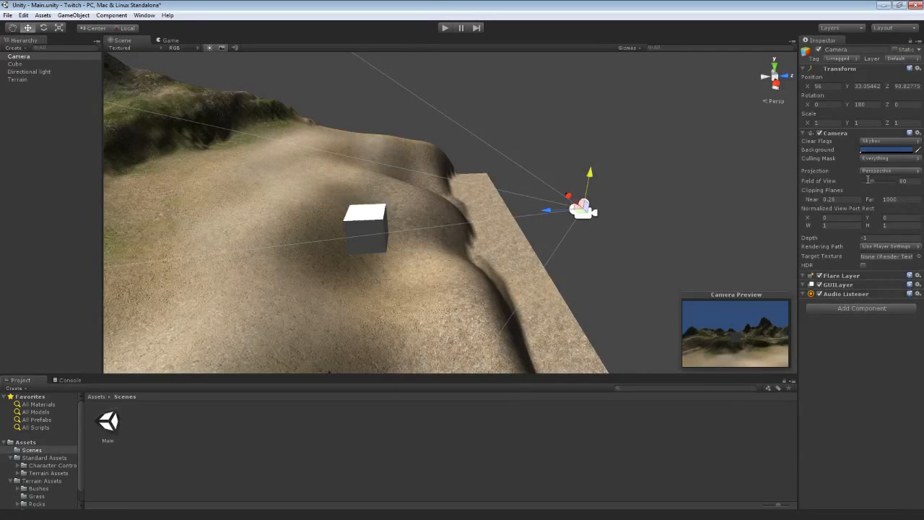
- Narrow the field of view to 1, inspect the camera's view cone around the cube, and set the field of view to 60
{"action": "left_click_drag", "start_coordinate": [870, 180], "coordinate": [856, 182]}
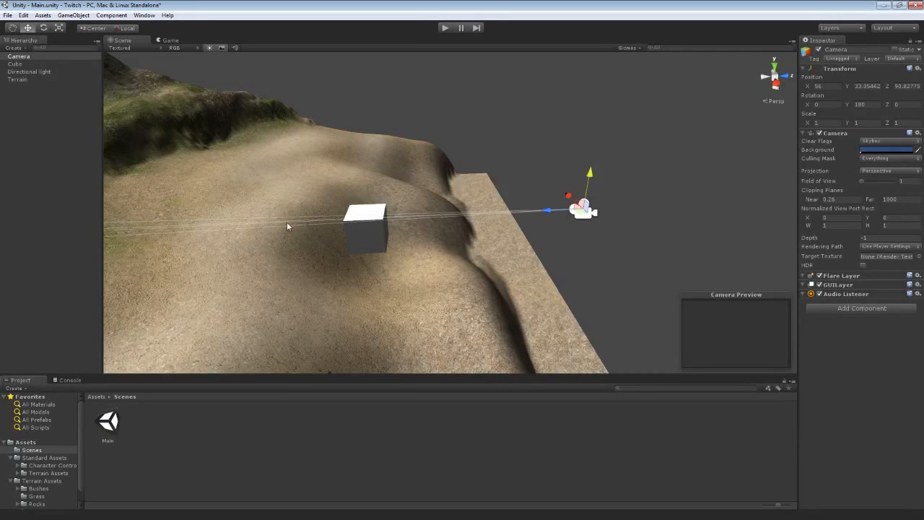
{"action": "right_click_drag", "start_coordinate": [359, 250], "coordinate": [220, 239]}
{"action": "right_click_drag", "start_coordinate": [371, 267], "coordinate": [522, 277]}
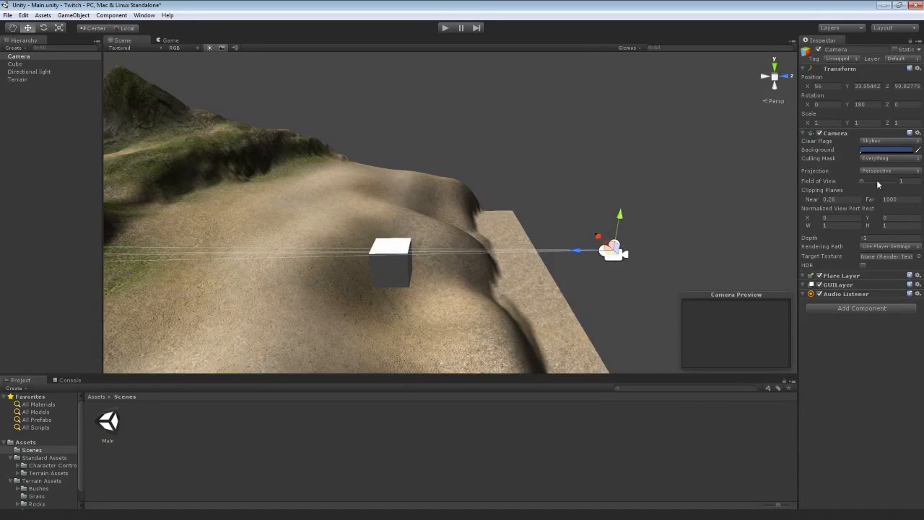
{"action": "left_click", "coordinate": [901, 181]}
{"action": "type", "text": "60"}
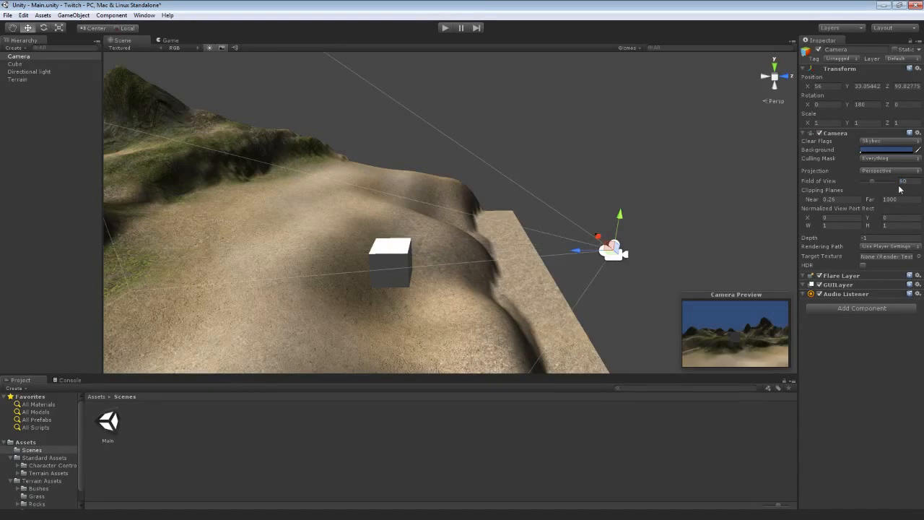
- Switch the camera's projection to Orthographic and check how the terrain appears in the Game view
{"action": "left_click", "coordinate": [878, 172]}
{"action": "left_click", "coordinate": [873, 193]}
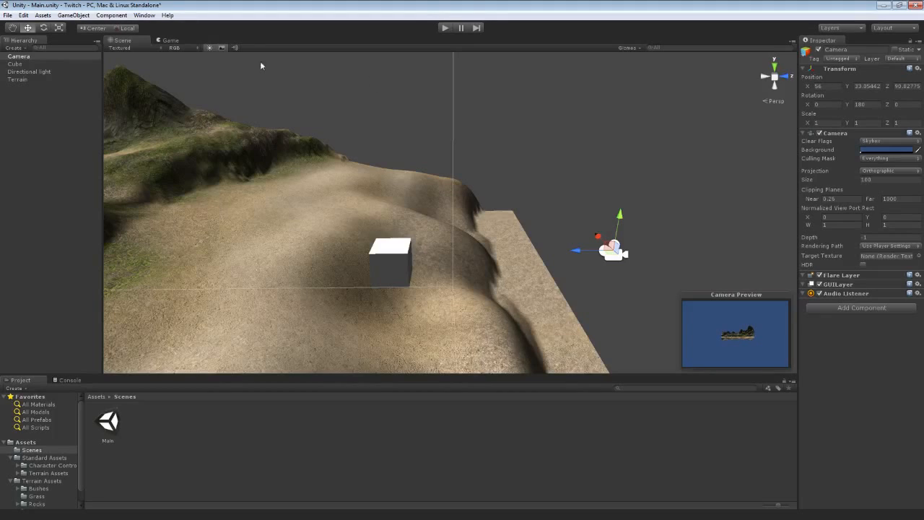
{"action": "left_click", "coordinate": [169, 41]}
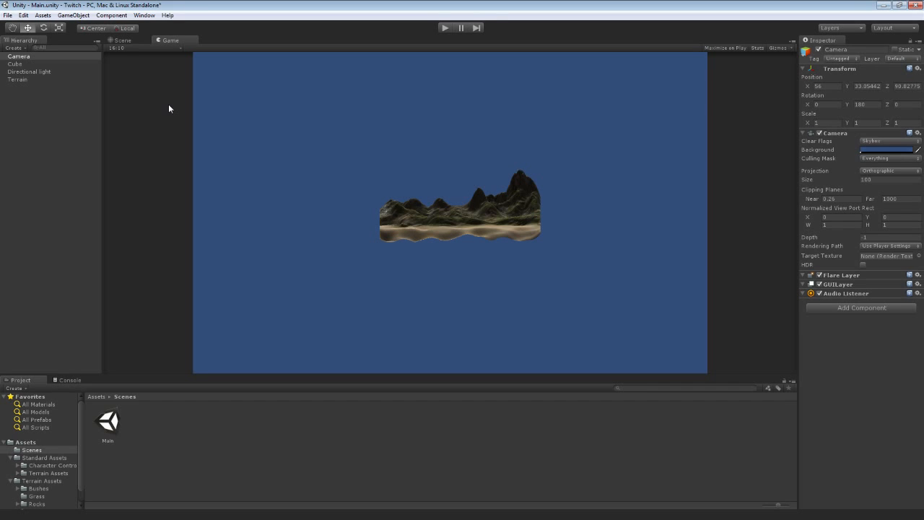
{"action": "left_click", "coordinate": [122, 41]}
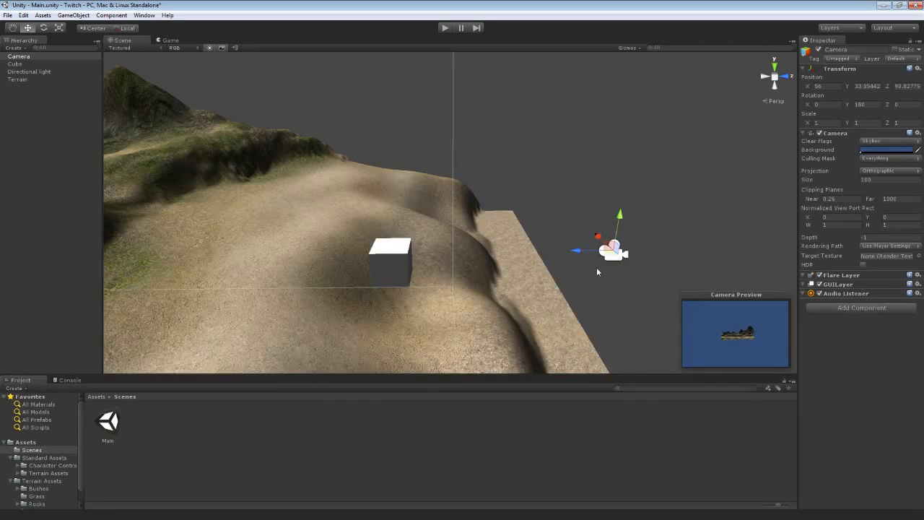
- Move the camera farther from the cube, to about Z 92.1, and check the result in the Game view
{"action": "left_click_drag", "start_coordinate": [578, 255], "coordinate": [646, 252]}
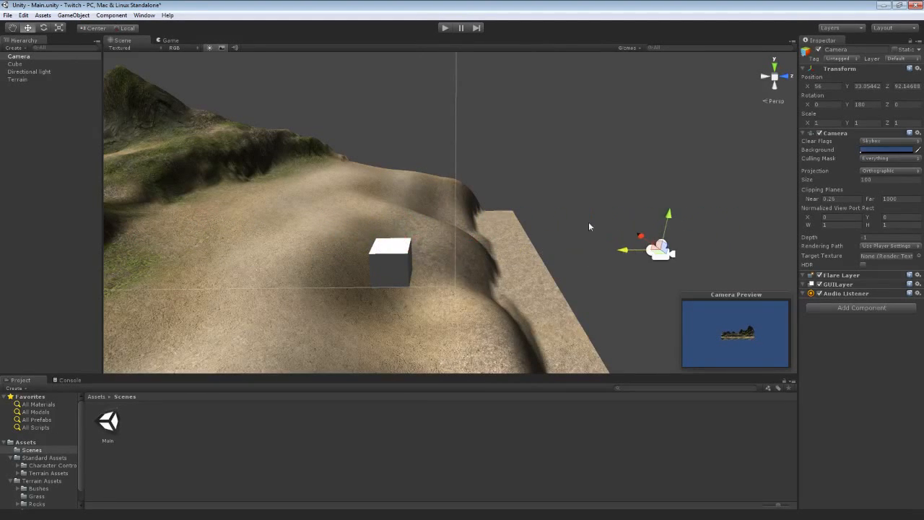
{"action": "left_click", "coordinate": [177, 41]}
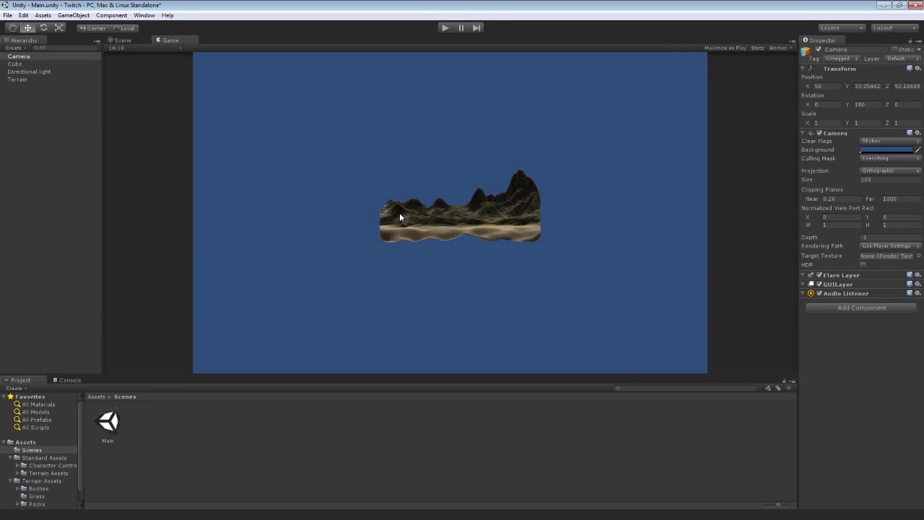
{"action": "left_click", "coordinate": [133, 39]}
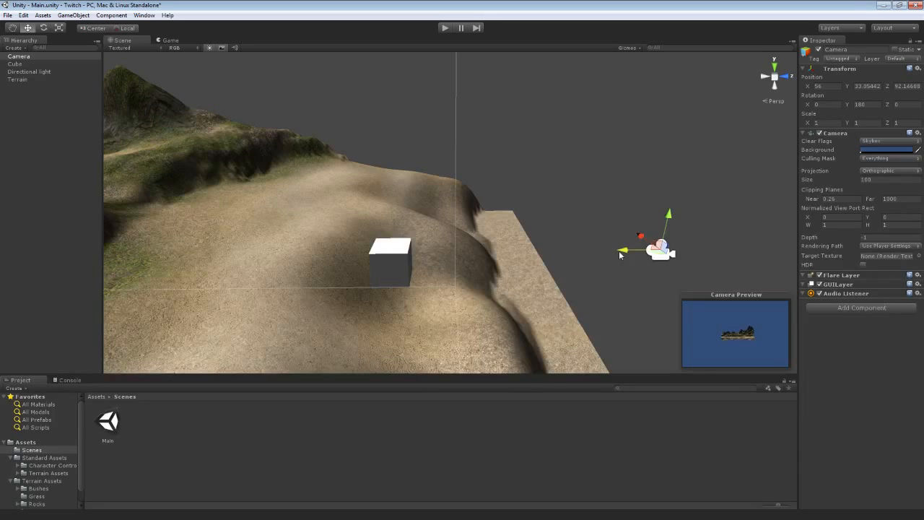
- Set the camera's orthographic size to 2.1 and compare the cube between the Scene and Game views
{"action": "left_click", "coordinate": [397, 257]}
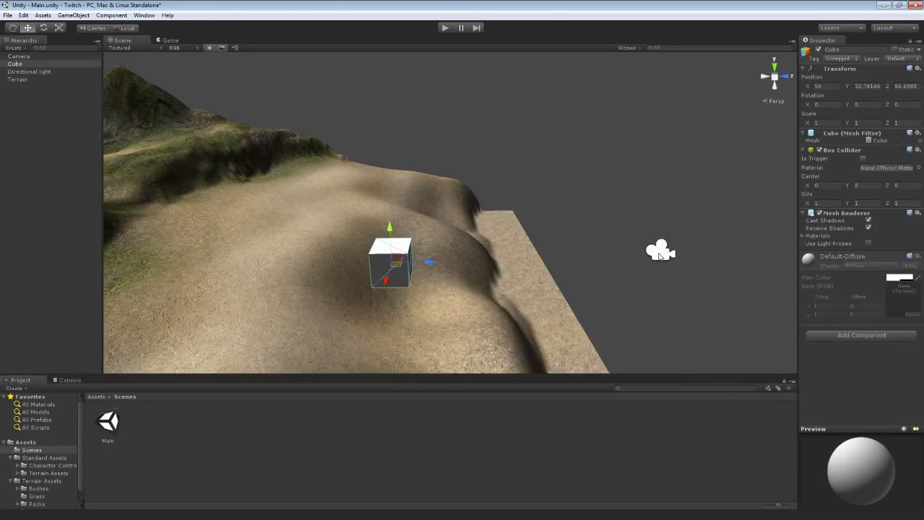
{"action": "left_click", "coordinate": [660, 253]}
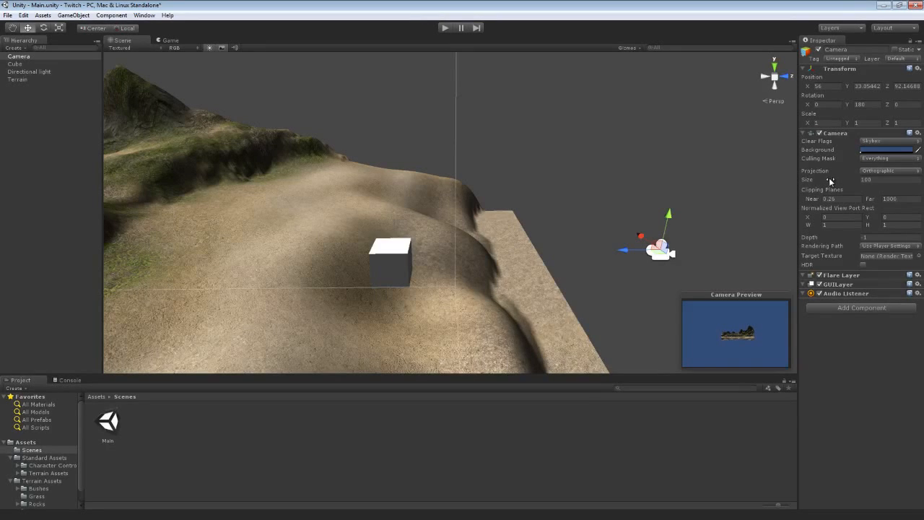
{"action": "left_click_drag", "start_coordinate": [829, 182], "coordinate": [609, 189]}
{"action": "left_click", "coordinate": [168, 41]}
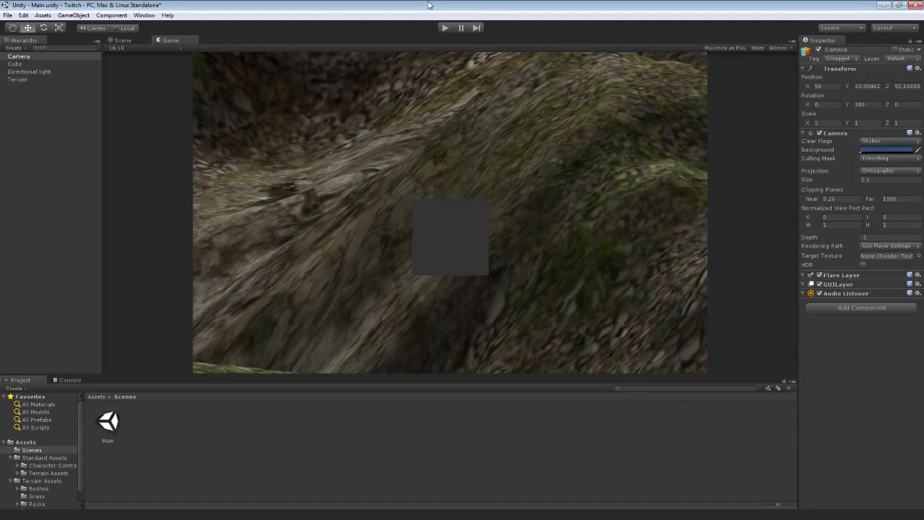
{"action": "left_click", "coordinate": [123, 40]}
{"action": "right_click_drag", "start_coordinate": [309, 180], "coordinate": [280, 155]}
{"action": "left_click", "coordinate": [176, 40]}
{"action": "left_click", "coordinate": [120, 40]}
{"action": "left_click", "coordinate": [477, 257]}
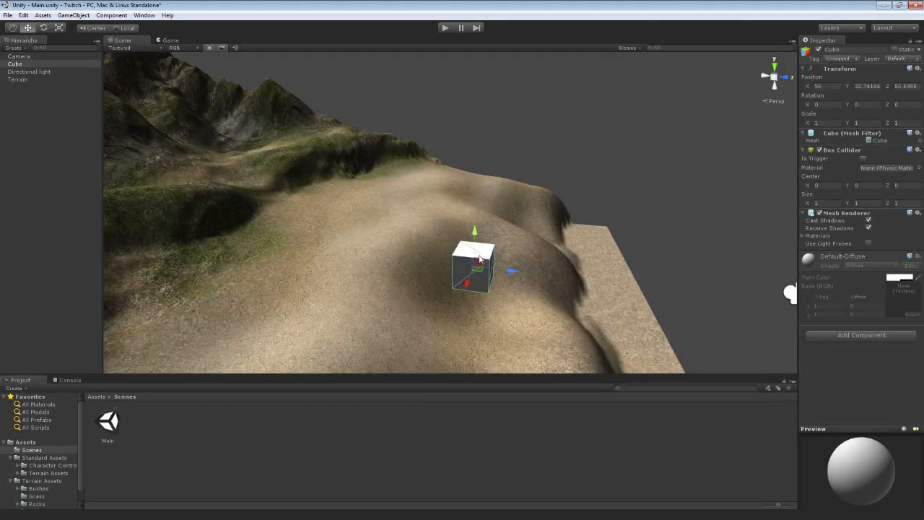
{"action": "left_click", "coordinate": [791, 293]}
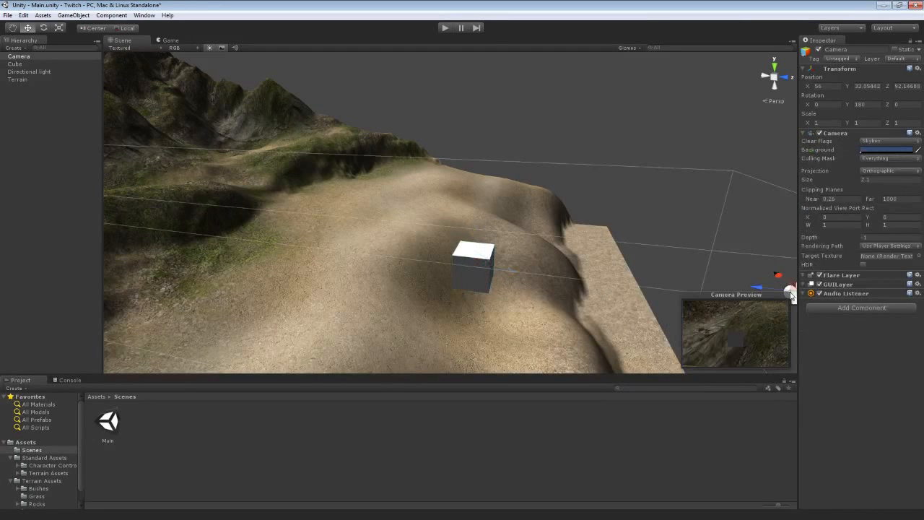
- Dock the Game view beside the Scene view and resize the two so the Game view is wider
{"action": "left_click", "coordinate": [170, 40]}
{"action": "left_click_drag", "start_coordinate": [373, 80], "coordinate": [609, 155]}
{"action": "left_click_drag", "start_coordinate": [260, 10], "coordinate": [694, 127]}
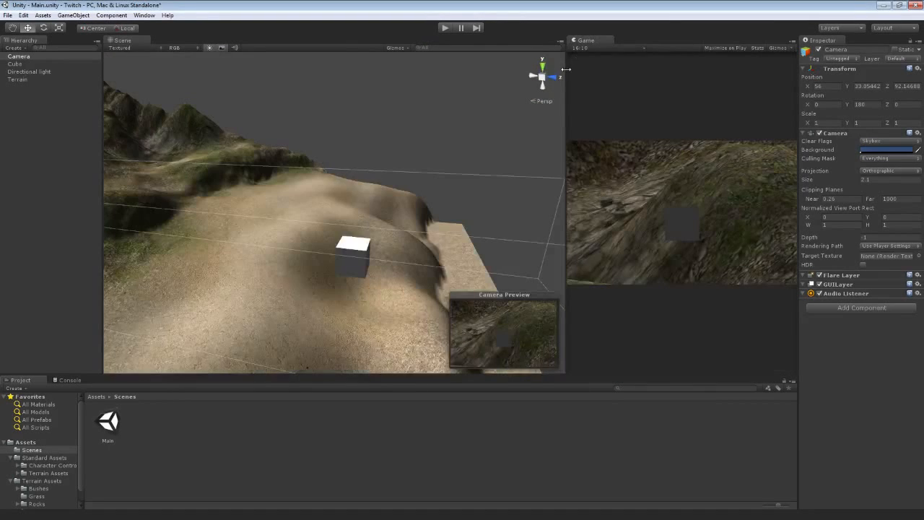
{"action": "left_click_drag", "start_coordinate": [433, 75], "coordinate": [394, 77]}
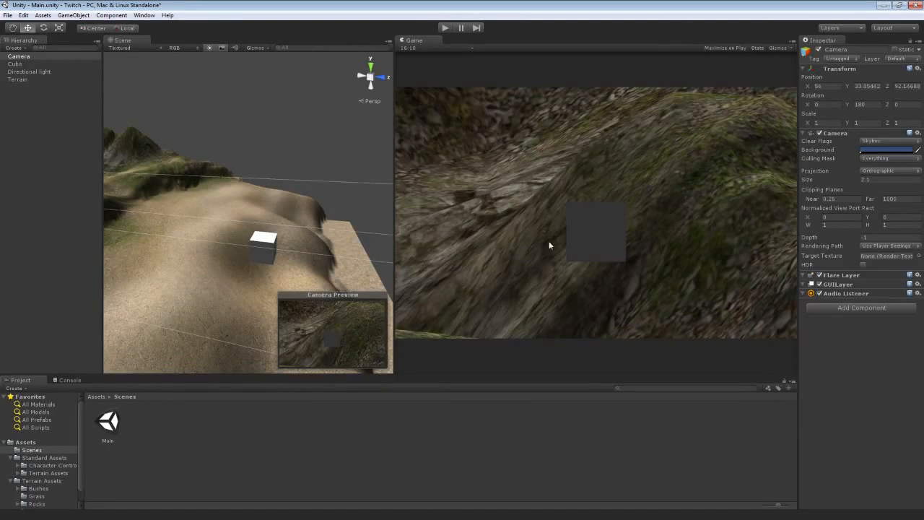
- Move the cube far away from the camera along the Z axis, to about Z 22.4
{"action": "left_click", "coordinate": [271, 245]}
{"action": "left_click_drag", "start_coordinate": [309, 259], "coordinate": [272, 298]}
{"action": "right_click_drag", "start_coordinate": [273, 298], "coordinate": [208, 286]}
{"action": "left_click_drag", "start_coordinate": [372, 278], "coordinate": [800, 124]}
{"action": "key", "text": "w"}
{"action": "right_click_drag", "start_coordinate": [254, 189], "coordinate": [428, 196]}
{"action": "left_click_drag", "start_coordinate": [382, 170], "coordinate": [0, 158]}
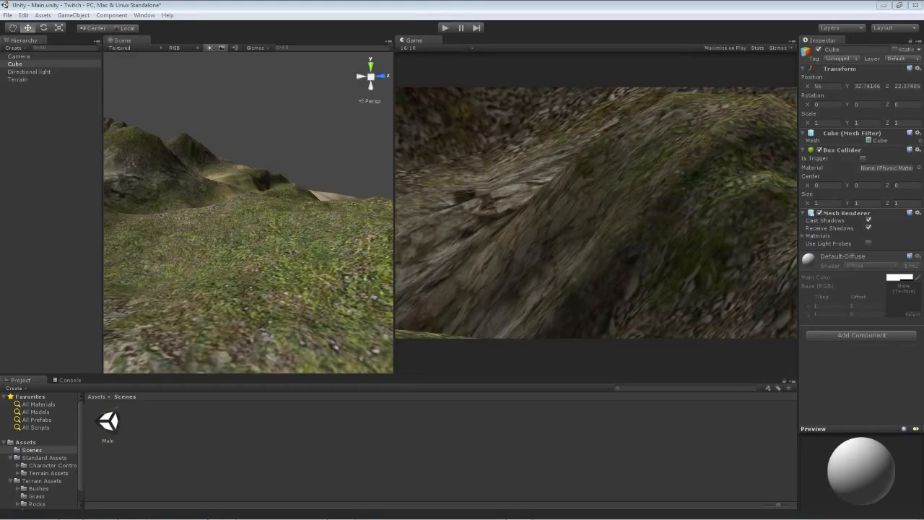
- Bring the cube back toward the camera along the Z axis, to about Z 86.4
{"action": "right_click_drag", "start_coordinate": [262, 189], "coordinate": [169, 181]}
{"action": "key", "text": "w"}
{"action": "left_click_drag", "start_coordinate": [280, 191], "coordinate": [377, 203]}
{"action": "right_click_drag", "start_coordinate": [305, 243], "coordinate": [451, 250]}
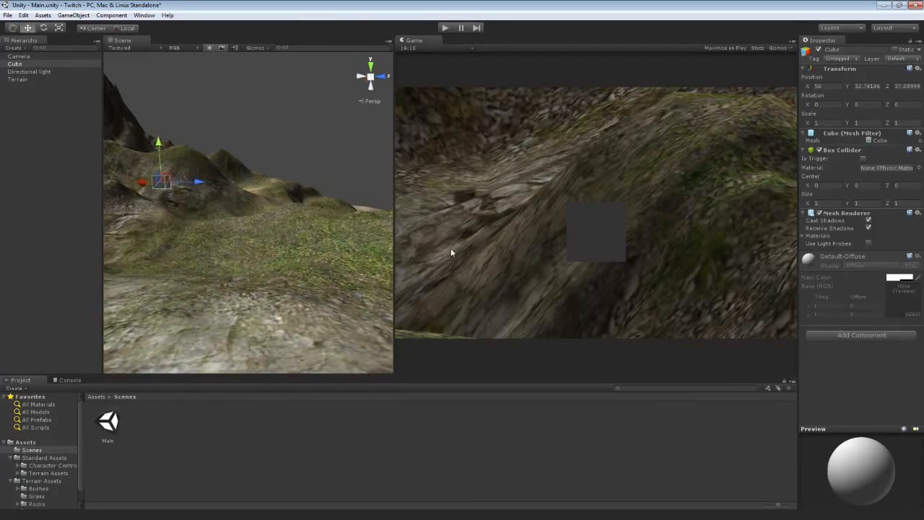
{"action": "left_click_drag", "start_coordinate": [201, 180], "coordinate": [326, 210]}
{"action": "right_click_drag", "start_coordinate": [327, 210], "coordinate": [222, 192]}
{"action": "key", "text": "d"}
{"action": "left_click_drag", "start_coordinate": [199, 211], "coordinate": [471, 248]}
{"action": "right_click_drag", "start_coordinate": [297, 229], "coordinate": [325, 229]}
{"action": "key", "text": "d"}
{"action": "left_click_drag", "start_coordinate": [195, 203], "coordinate": [374, 203]}
{"action": "right_click_drag", "start_coordinate": [342, 236], "coordinate": [414, 235]}
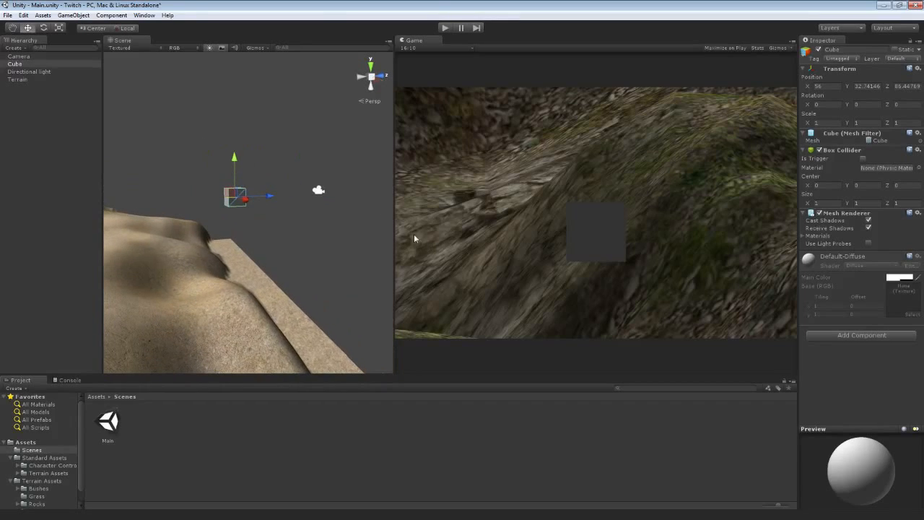
- Select the camera, redock the Game view in the Scene view's group, and display the Scene view
{"action": "left_click", "coordinate": [319, 190]}
{"action": "left_click_drag", "start_coordinate": [414, 40], "coordinate": [162, 42]}
{"action": "left_click", "coordinate": [125, 41]}
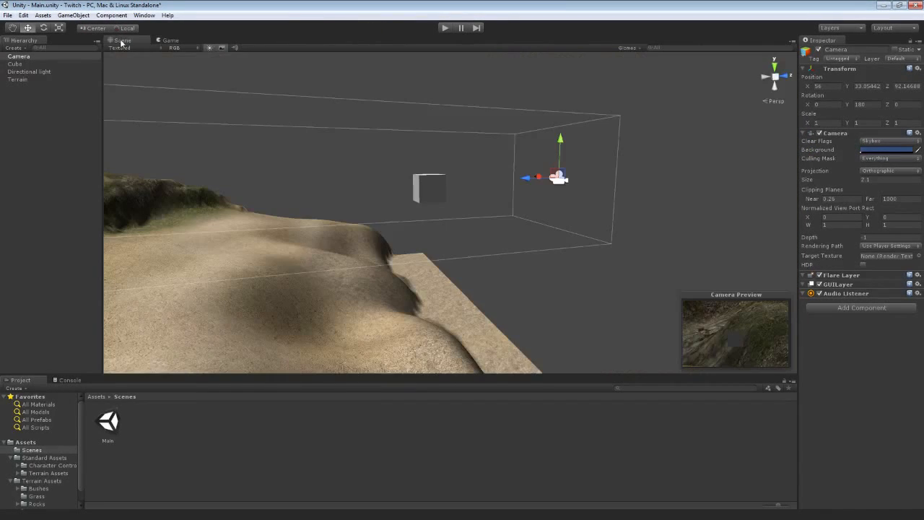
- Vary the camera's orthographic size, ending at 8.3, and switch the projection back to Perspective
{"action": "left_click_drag", "start_coordinate": [832, 182], "coordinate": [794, 184]}
{"action": "left_click_drag", "start_coordinate": [814, 185], "coordinate": [842, 189]}
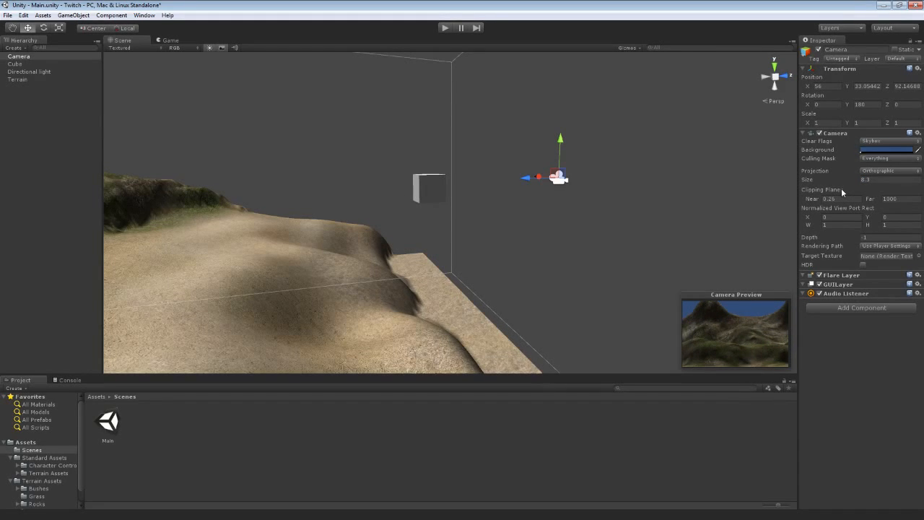
{"action": "left_click", "coordinate": [873, 171]}
{"action": "left_click", "coordinate": [876, 181]}
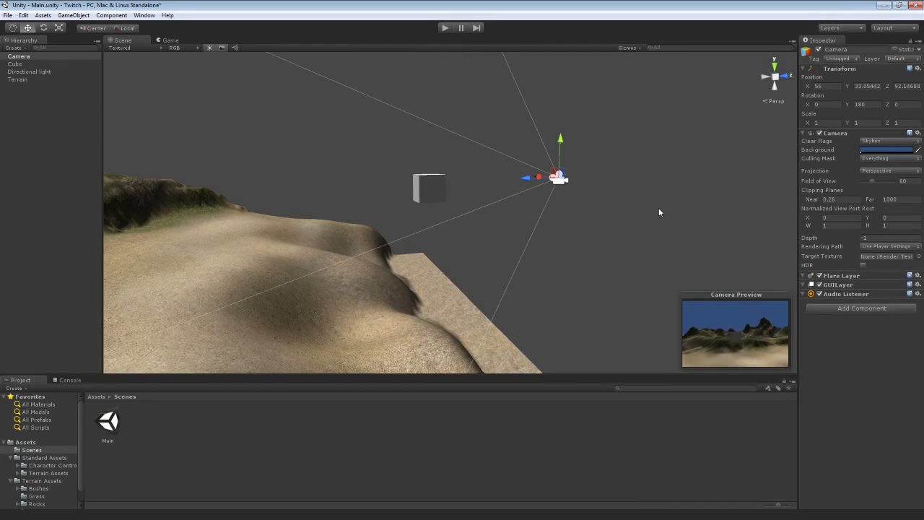
- Shift the camera sideways to about X 59.1 and check the cube's perspective in the Game view
{"action": "right_click_drag", "start_coordinate": [687, 198], "coordinate": [581, 245]}
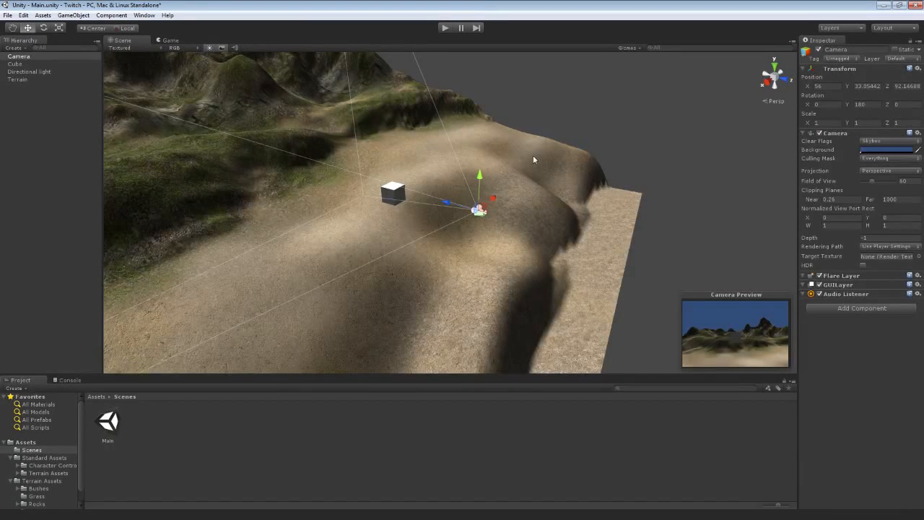
{"action": "right_click_drag", "start_coordinate": [553, 142], "coordinate": [506, 181]}
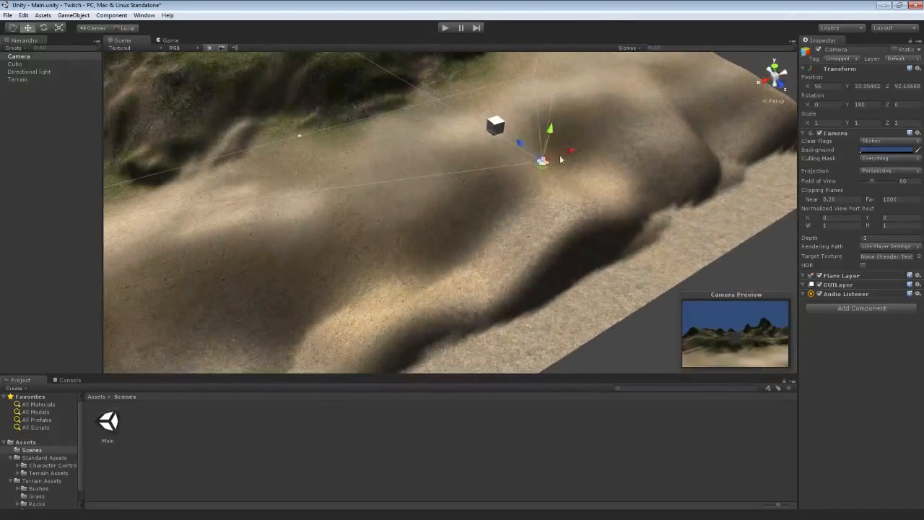
{"action": "left_click_drag", "start_coordinate": [570, 151], "coordinate": [536, 167]}
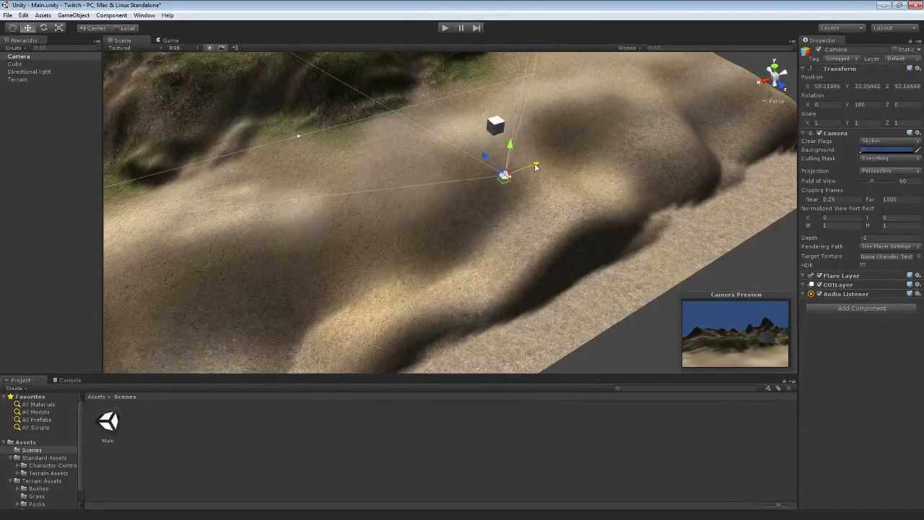
{"action": "scroll", "coordinate": [598, 205], "scroll_direction": "down", "scroll_amount": 5}
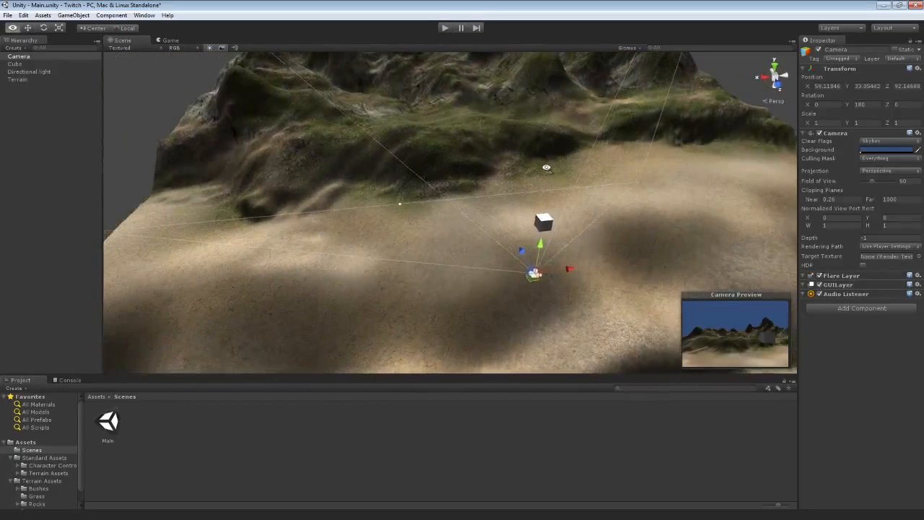
{"action": "left_click", "coordinate": [170, 41]}
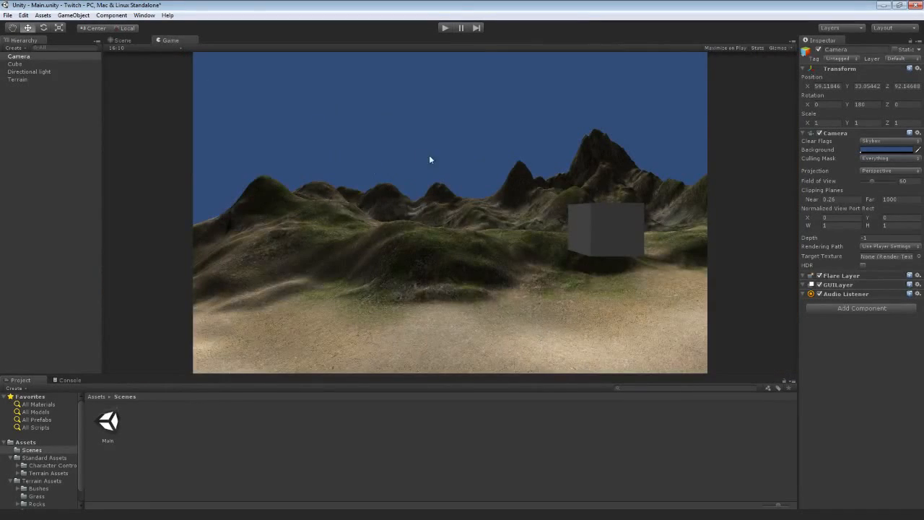
{"action": "left_click", "coordinate": [120, 41]}
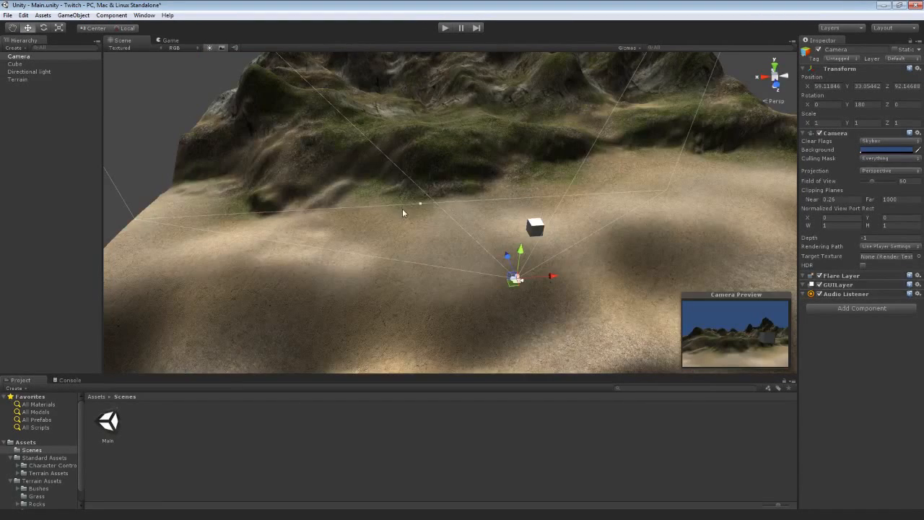
{"action": "left_click", "coordinate": [73, 15]}
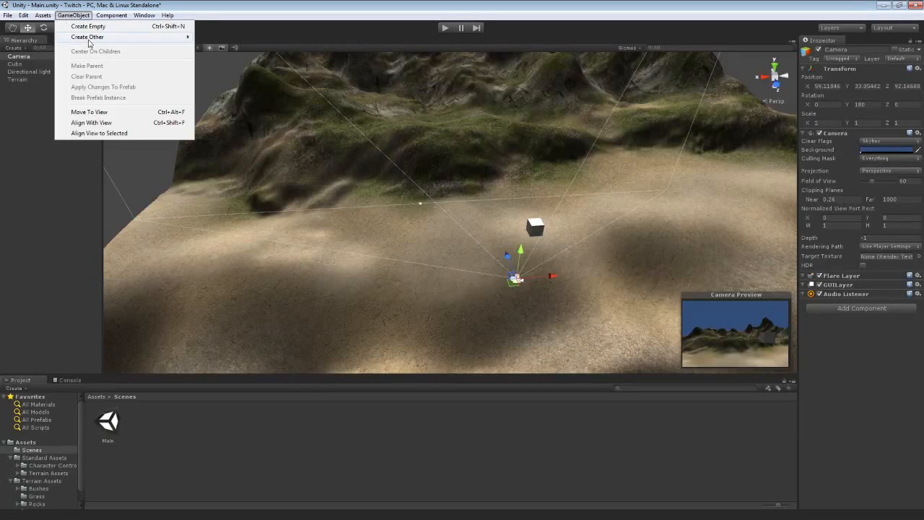
{"action": "mouse_move", "coordinate": [88, 42]}
{"action": "left_click", "coordinate": [218, 3]}
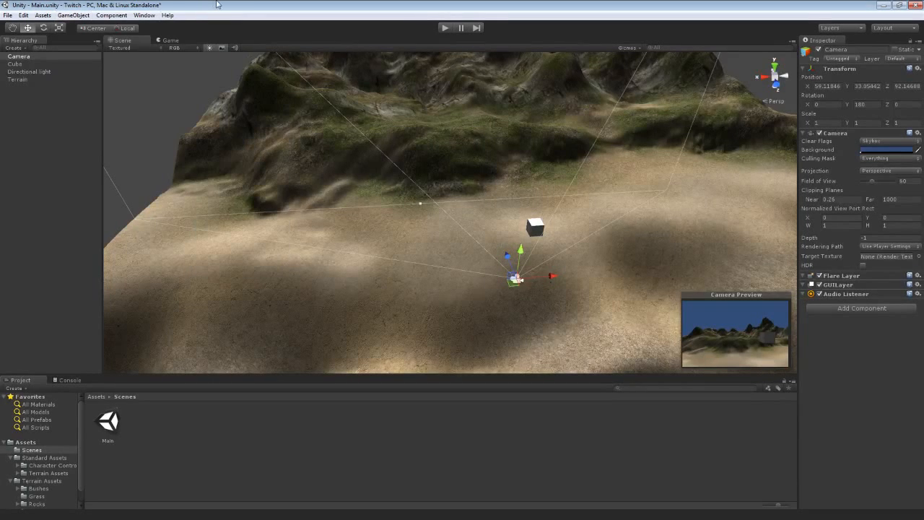
- Duplicate the camera and move one of the two sideways past the cube, to about X 52.6
{"action": "left_click", "coordinate": [19, 59]}
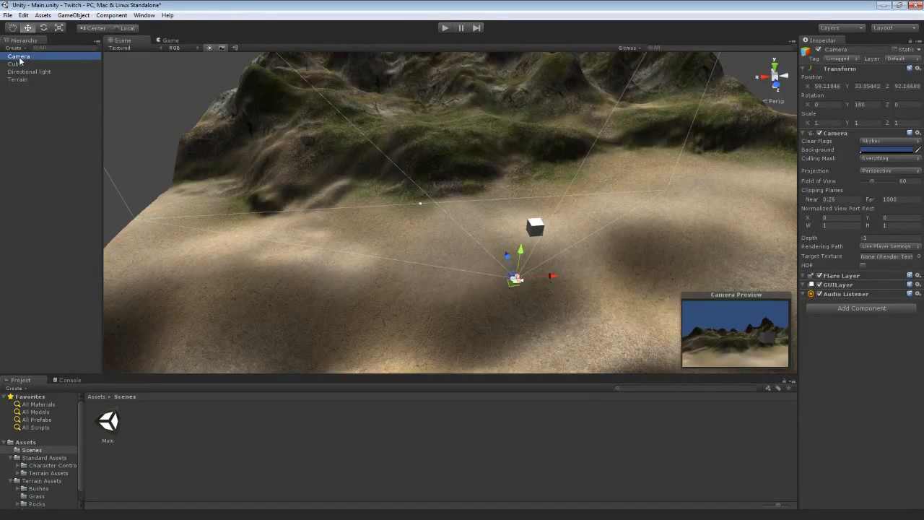
{"action": "right_click", "coordinate": [20, 60]}
{"action": "left_click", "coordinate": [55, 101]}
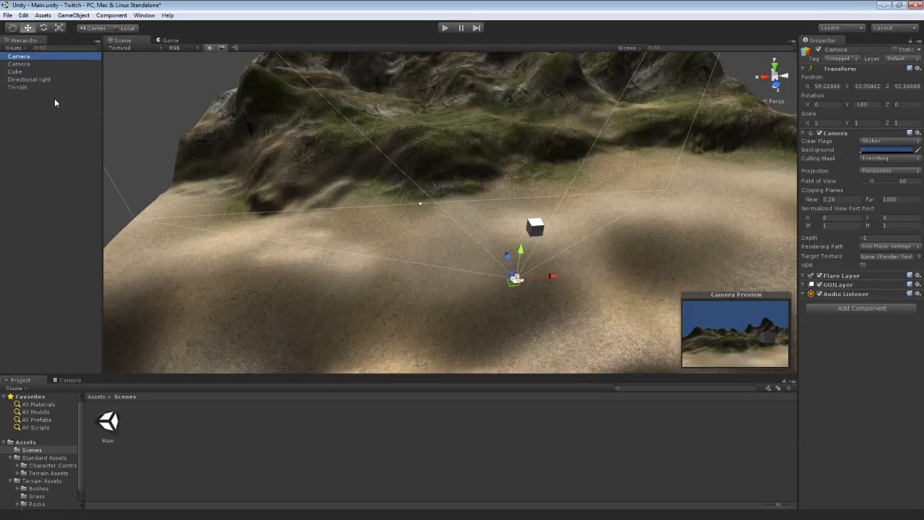
{"action": "left_click", "coordinate": [26, 64]}
{"action": "left_click_drag", "start_coordinate": [552, 279], "coordinate": [655, 272]}
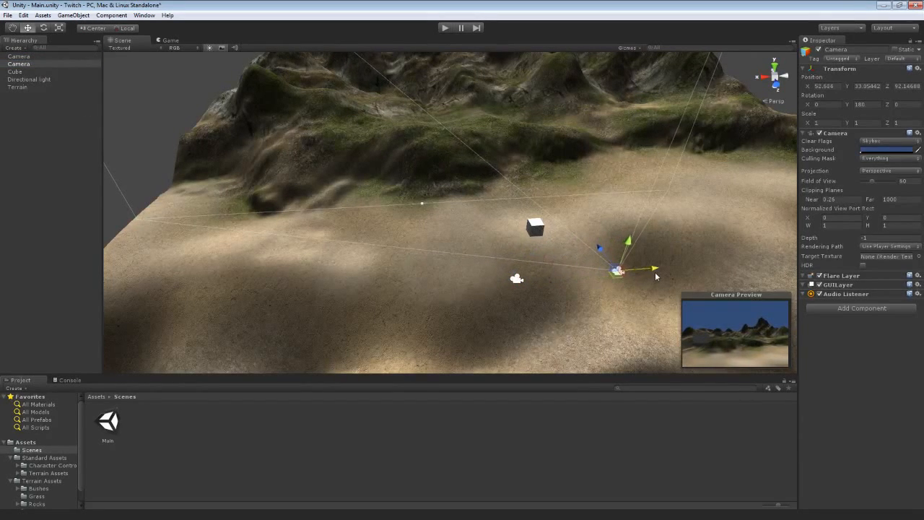
- Compare the previews of both cameras, run the scene to check which one renders, and stop play mode
{"action": "left_click", "coordinate": [517, 282]}
{"action": "left_click", "coordinate": [616, 270]}
{"action": "left_click", "coordinate": [518, 280]}
{"action": "left_click", "coordinate": [617, 271]}
{"action": "left_click", "coordinate": [444, 28]}
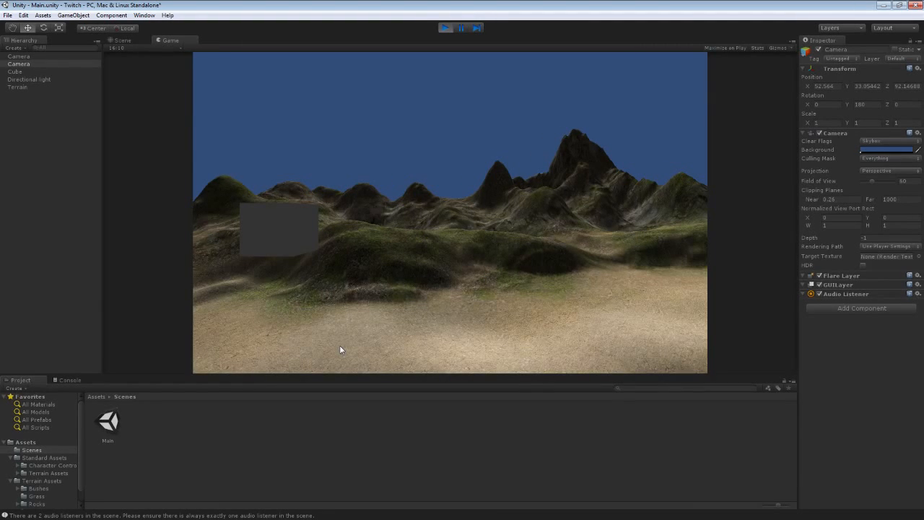
{"action": "left_click", "coordinate": [445, 28]}
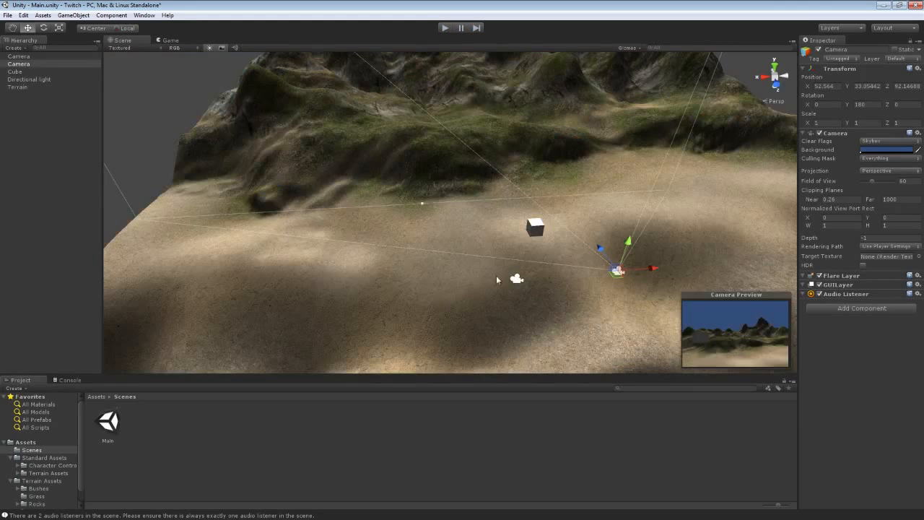
- Inspect each camera's preview again and rerun the scene to compare it with the rendered view
{"action": "left_click", "coordinate": [517, 279]}
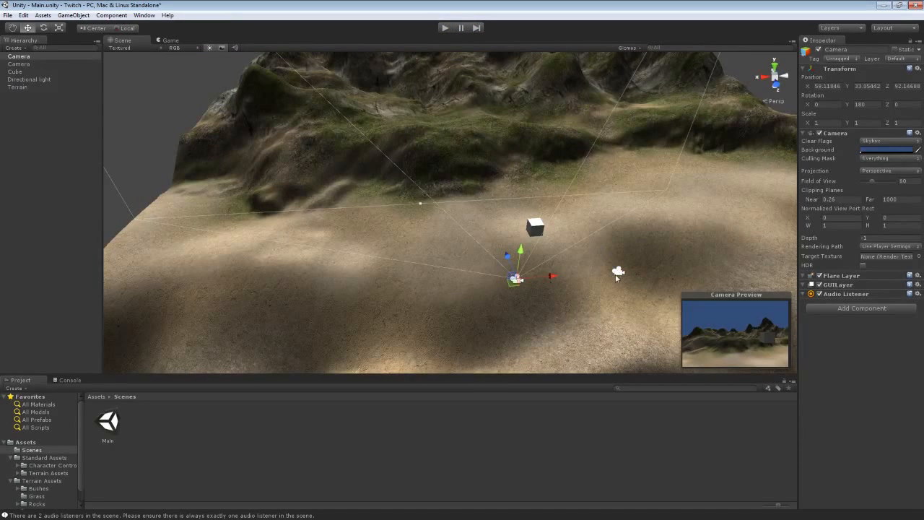
{"action": "left_click", "coordinate": [617, 272]}
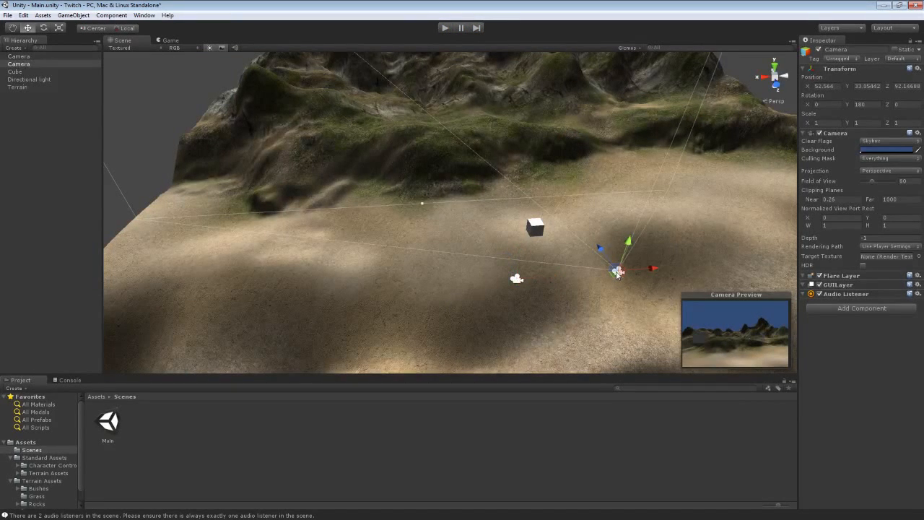
{"action": "left_click", "coordinate": [445, 27]}
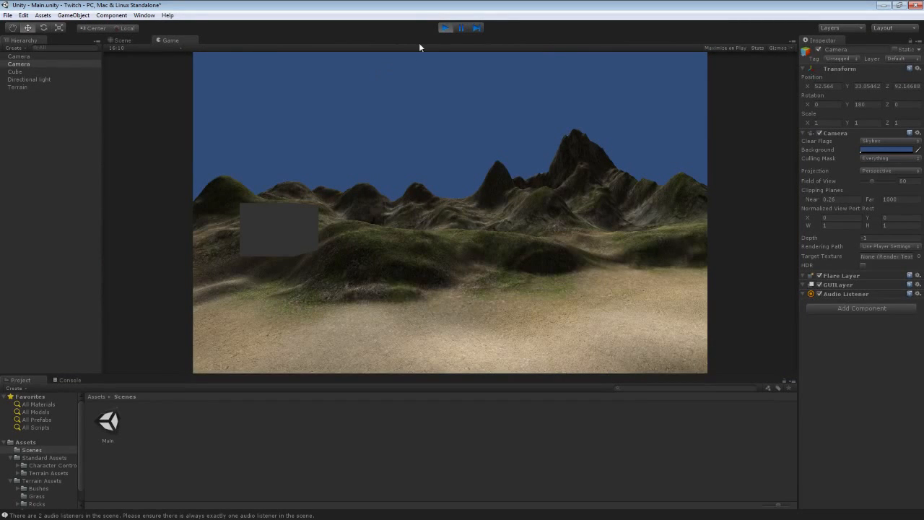
- Stop play mode and disable the Audio Listener on the camera at about X 52.6
{"action": "left_click", "coordinate": [445, 27]}
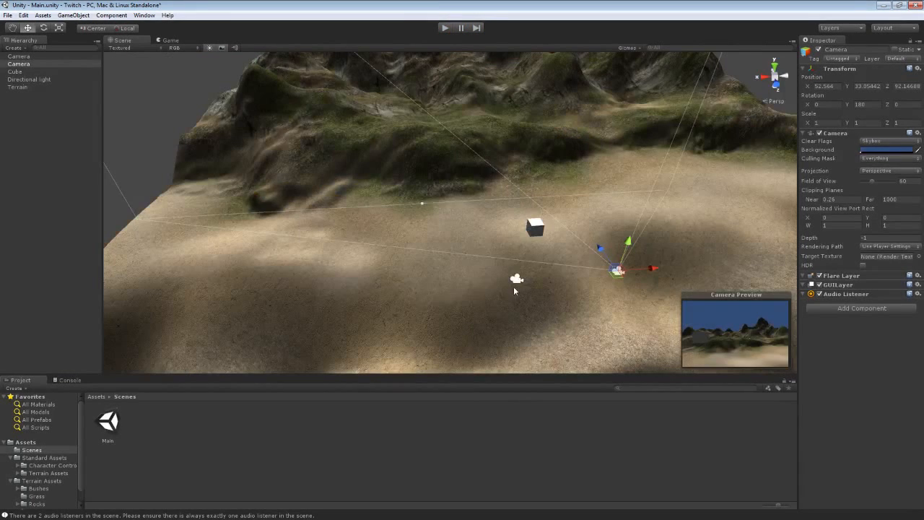
{"action": "left_click", "coordinate": [820, 294]}
{"action": "left_click", "coordinate": [872, 236]}
- Compare the terrain previews of both cameras, run the scene to see which view renders, and stop it
{"action": "left_click", "coordinate": [518, 279]}
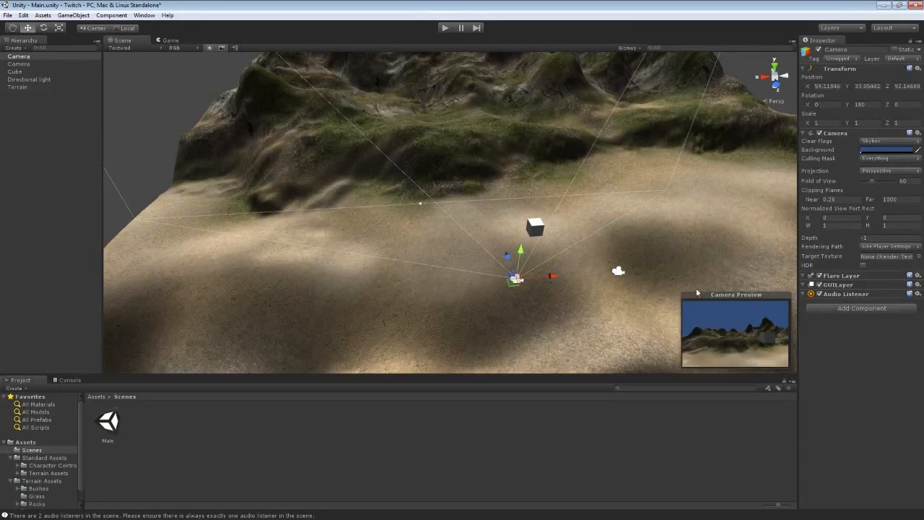
{"action": "left_click", "coordinate": [619, 272]}
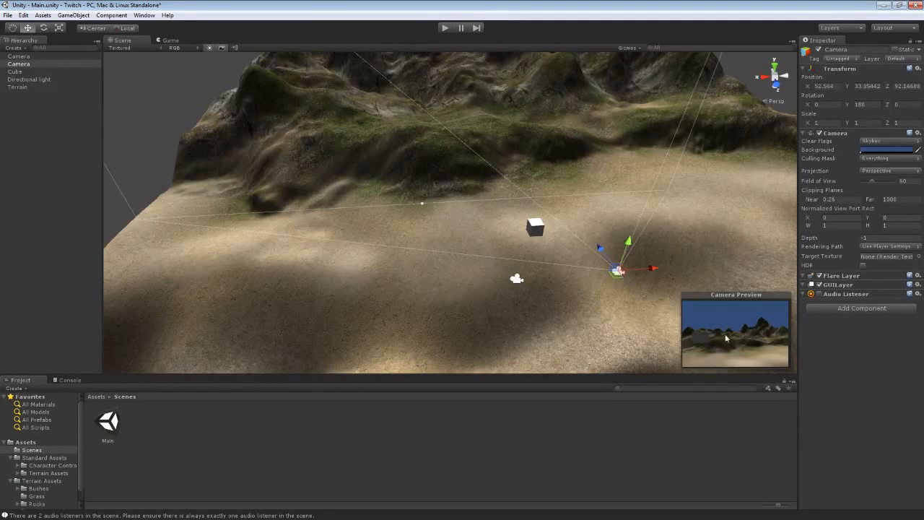
{"action": "left_click", "coordinate": [518, 278]}
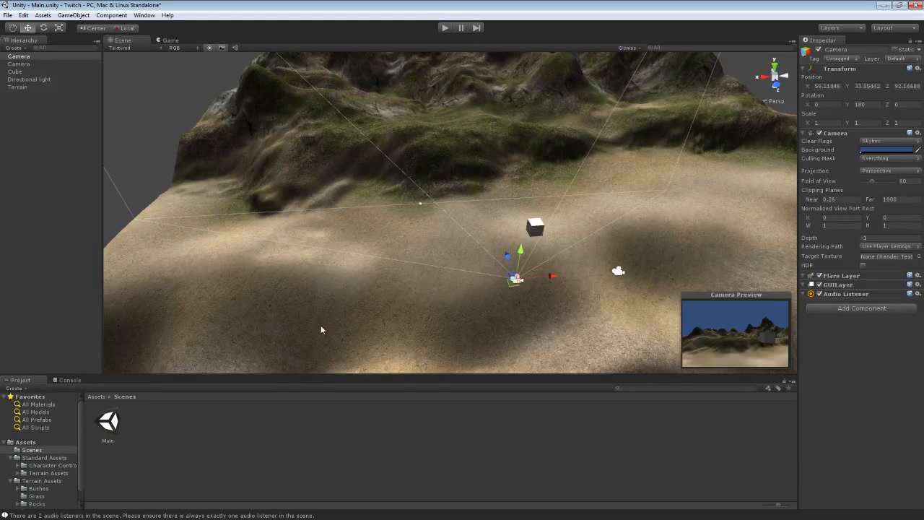
{"action": "left_click", "coordinate": [446, 28]}
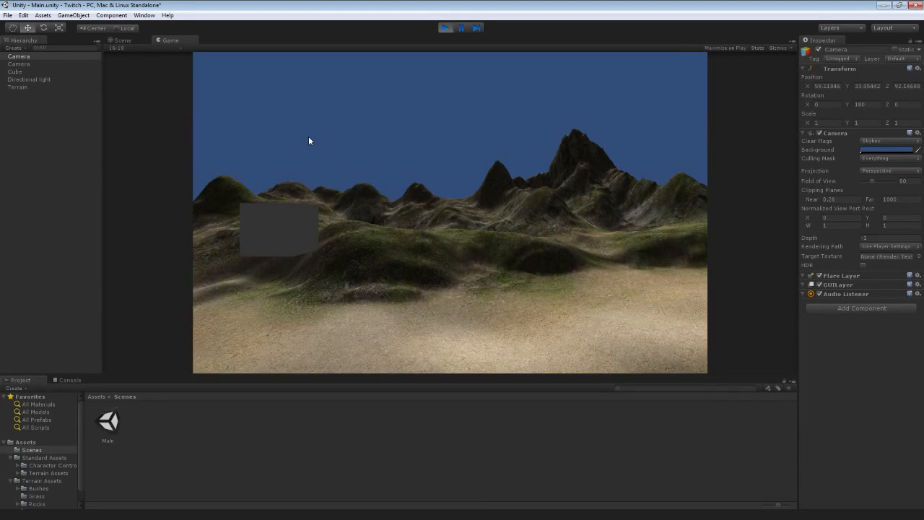
{"action": "left_click", "coordinate": [447, 28]}
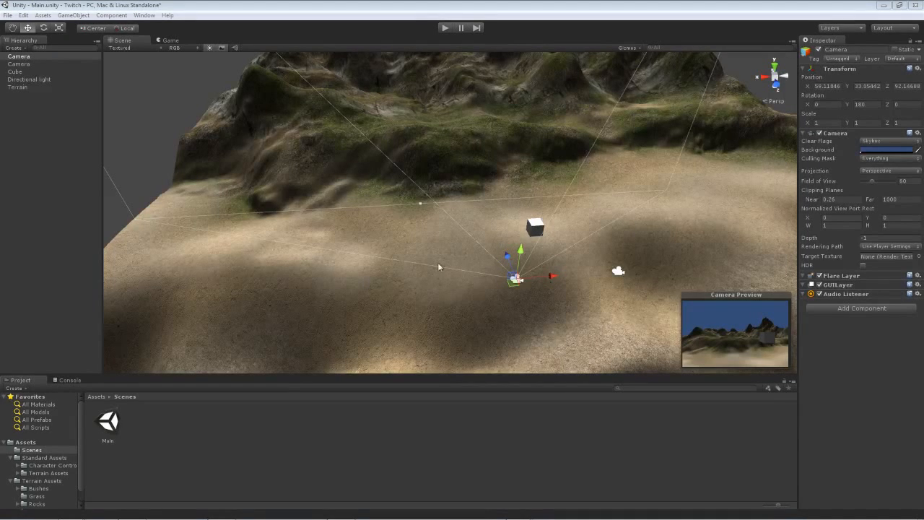
- Try raising the camera at about X 59.1 to about Y 43.8, and revert it to its original height
{"action": "left_click", "coordinate": [535, 228], "text": "shift"}
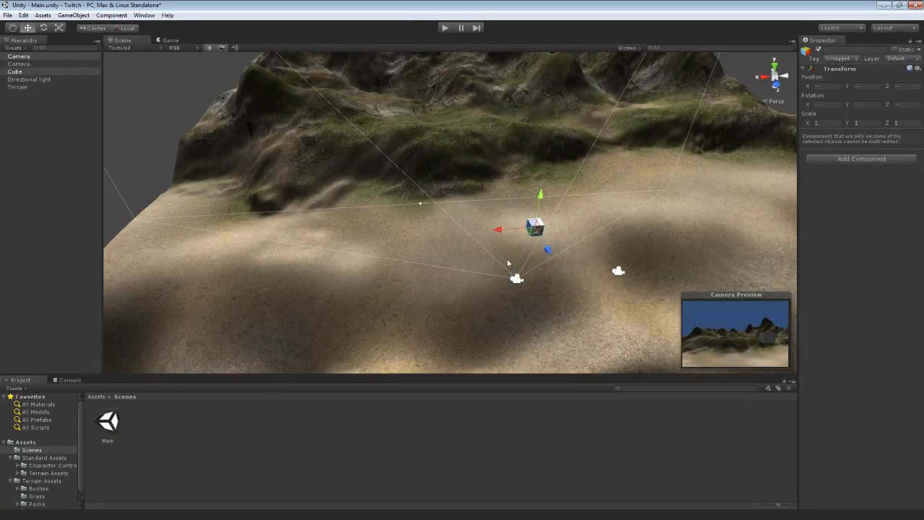
{"action": "left_click", "coordinate": [517, 279]}
{"action": "left_click_drag", "start_coordinate": [517, 249], "coordinate": [444, 94]}
{"action": "right_click_drag", "start_coordinate": [444, 95], "coordinate": [438, 44]}
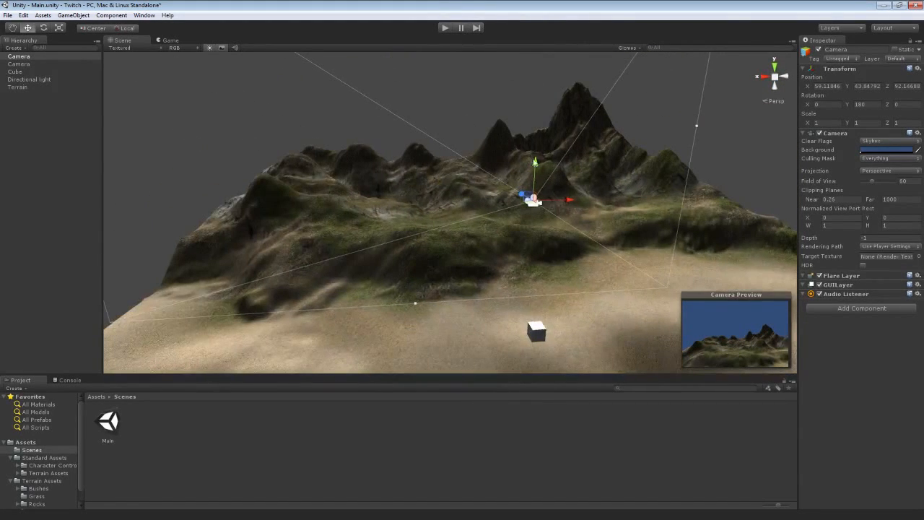
{"action": "left_click_drag", "start_coordinate": [534, 164], "coordinate": [522, 354]}
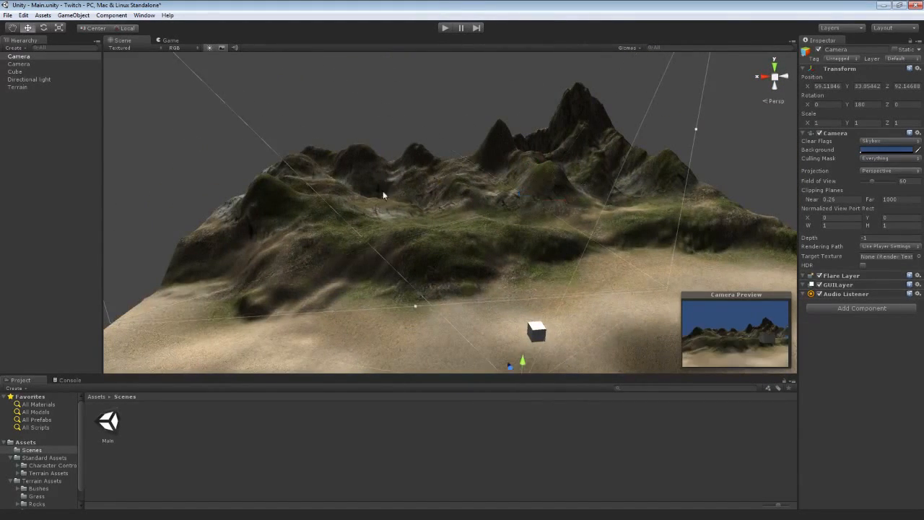
- Deactivate the Terrain object so that only the cube and the cameras remain in the scene
{"action": "left_click", "coordinate": [29, 87]}
{"action": "left_click", "coordinate": [818, 50]}
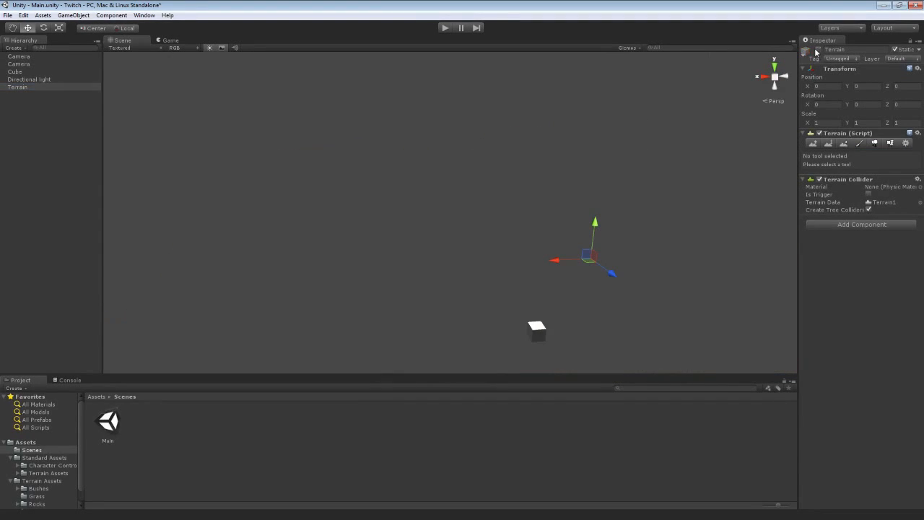
{"action": "right_click_drag", "start_coordinate": [470, 222], "coordinate": [525, 289]}
- Inspect the cube and the camera without the terrain, and run the scene briefly to check the rendered view
{"action": "left_click", "coordinate": [433, 173]}
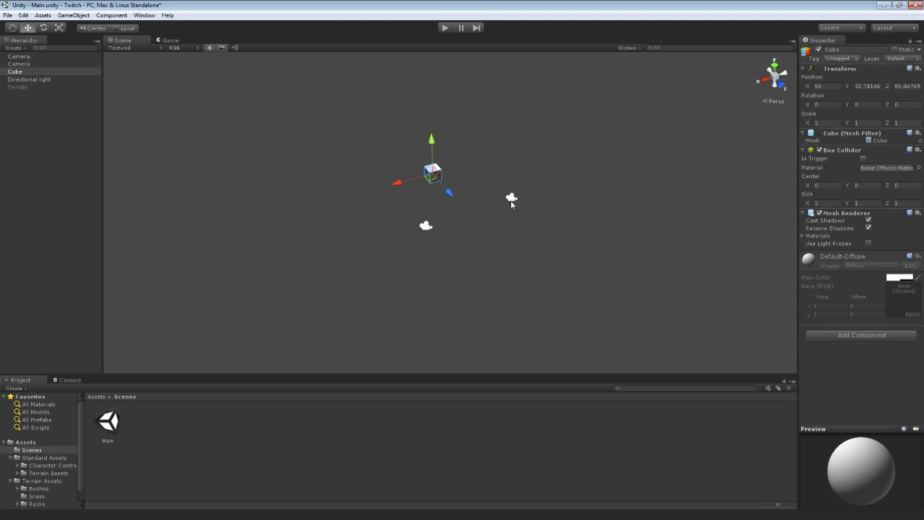
{"action": "left_click", "coordinate": [512, 201]}
{"action": "left_click", "coordinate": [513, 199]}
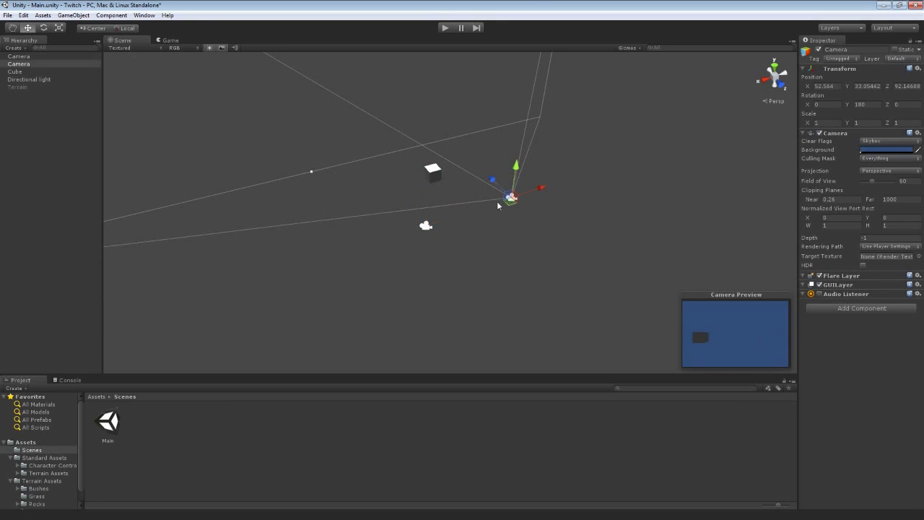
{"action": "left_click", "coordinate": [512, 200]}
{"action": "left_click", "coordinate": [513, 200]}
{"action": "left_click", "coordinate": [432, 174]}
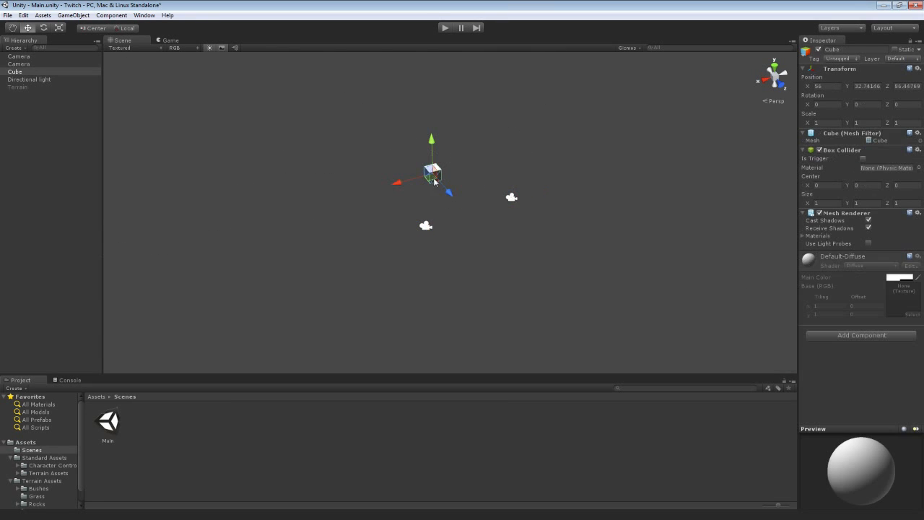
{"action": "left_click", "coordinate": [40, 92]}
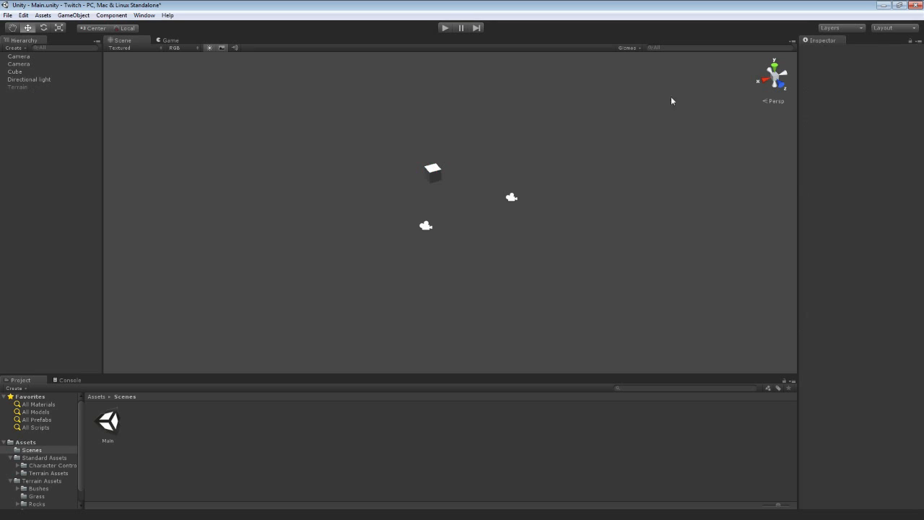
{"action": "left_click_drag", "start_coordinate": [563, 286], "coordinate": [457, 208], "text": "alt"}
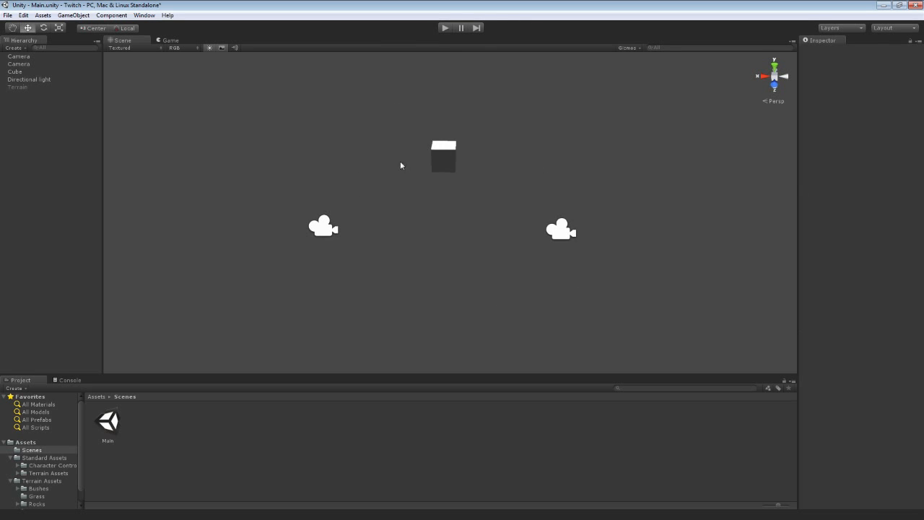
{"action": "left_click", "coordinate": [445, 28]}
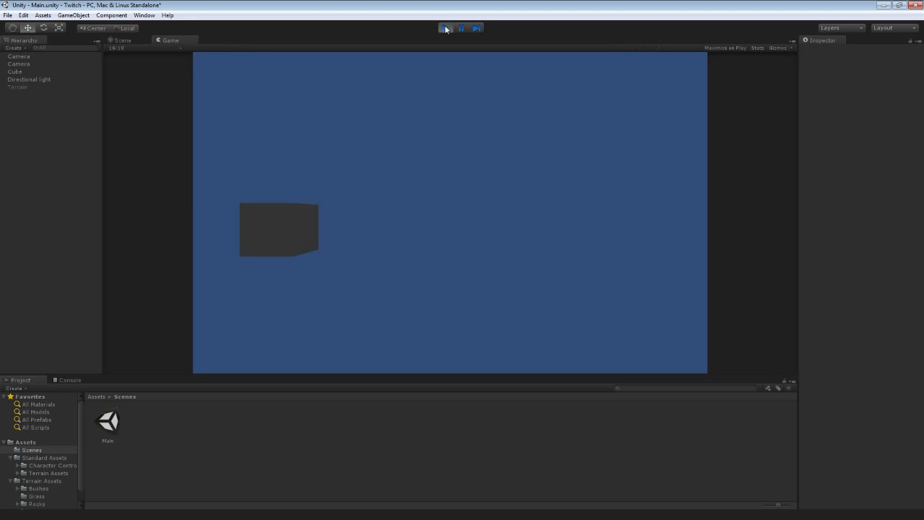
{"action": "left_click", "coordinate": [445, 29]}
- Rotate the directional light to about X 23.2, Y 217.9, Z -72.3 and check the cube's lighting in the Game view
{"action": "left_click", "coordinate": [44, 79]}
{"action": "left_click_drag", "start_coordinate": [289, 72], "coordinate": [404, 78], "text": "alt"}
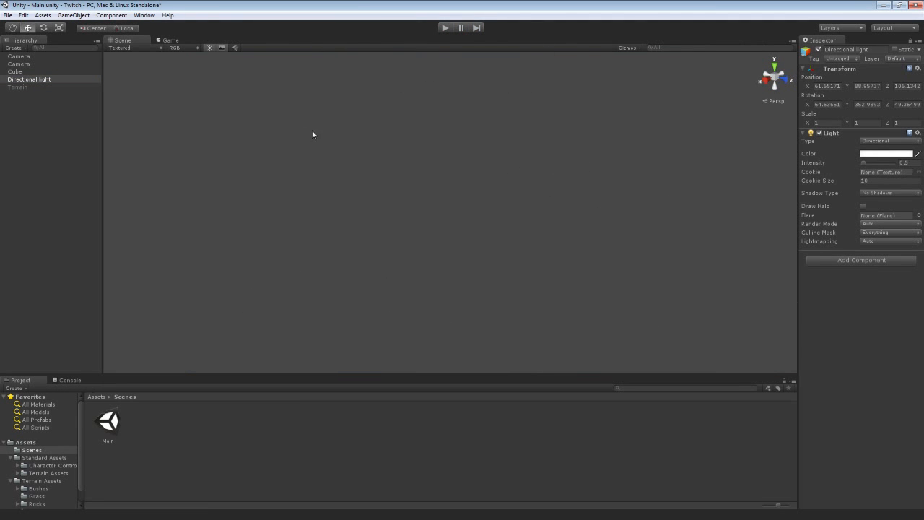
{"action": "key", "text": "f"}
{"action": "key", "text": "e"}
{"action": "mouse_move", "coordinate": [421, 222]}
{"action": "left_mouse_down"}
{"action": "mouse_move", "coordinate": [439, 198]}
{"action": "mouse_move", "coordinate": [481, 244]}
{"action": "mouse_move", "coordinate": [420, 206]}
{"action": "left_mouse_up"}
{"action": "left_click", "coordinate": [170, 41]}
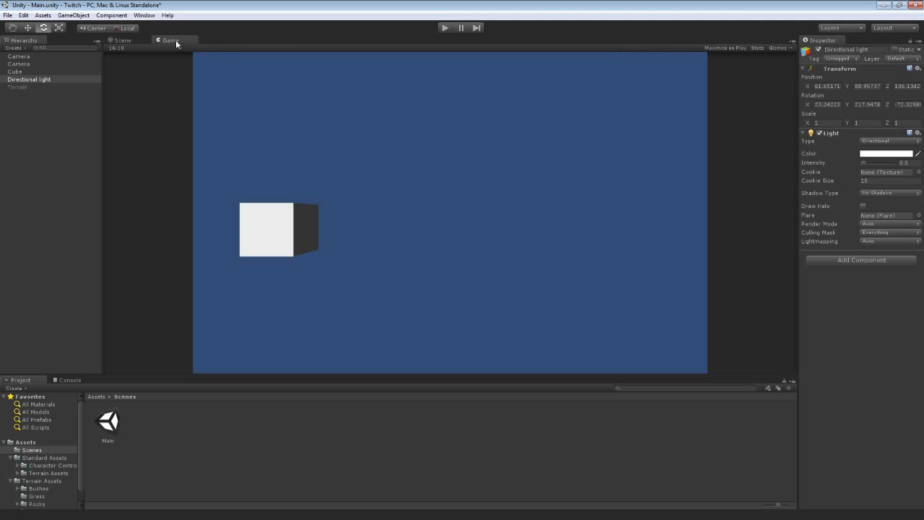
{"action": "left_click", "coordinate": [122, 41]}
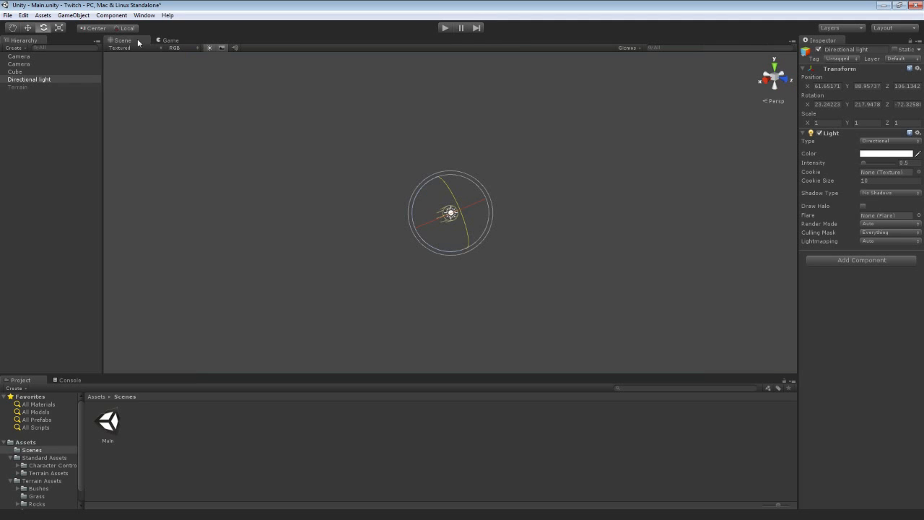
- Frame the cube together with both cameras and compare how each camera's preview shows the lit cube
{"action": "left_click", "coordinate": [28, 72]}
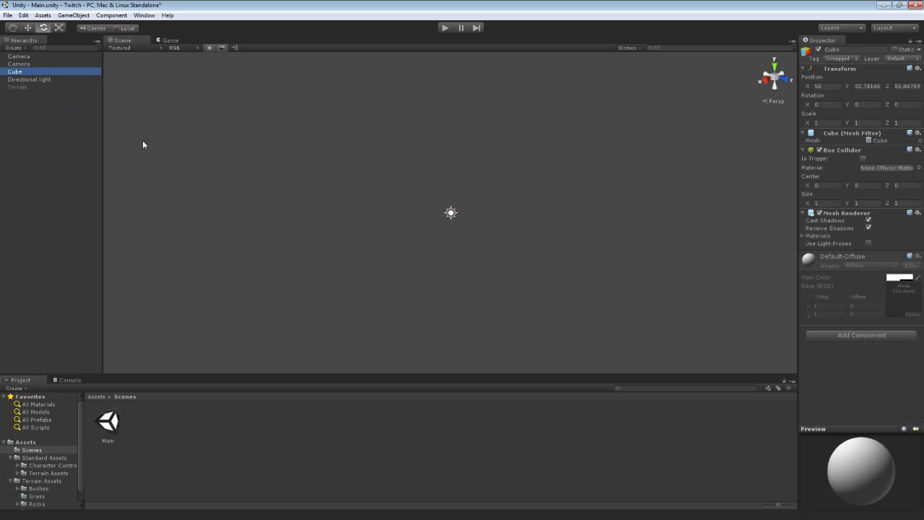
{"action": "key", "text": "f"}
{"action": "key", "text": "s"}
{"action": "right_click_drag", "start_coordinate": [531, 229], "coordinate": [434, 238]}
{"action": "key", "text": "e"}
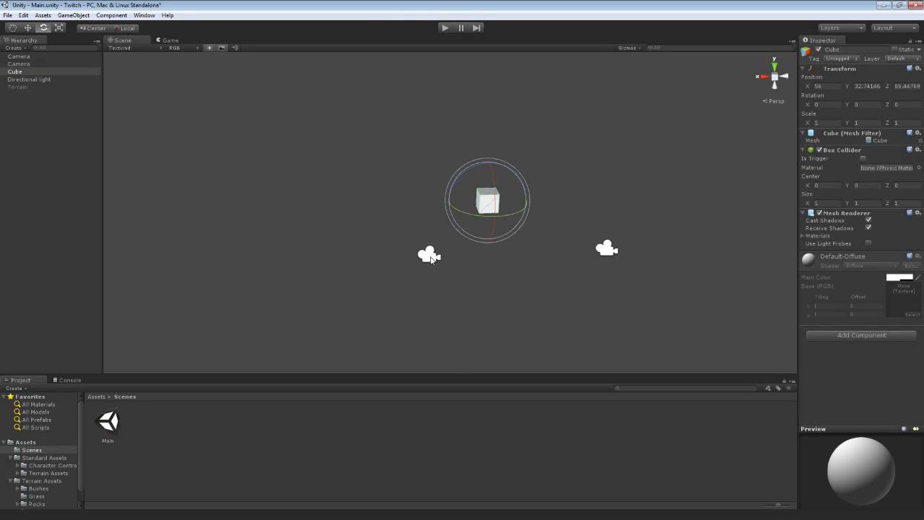
{"action": "left_click", "coordinate": [431, 257]}
{"action": "left_click", "coordinate": [605, 252]}
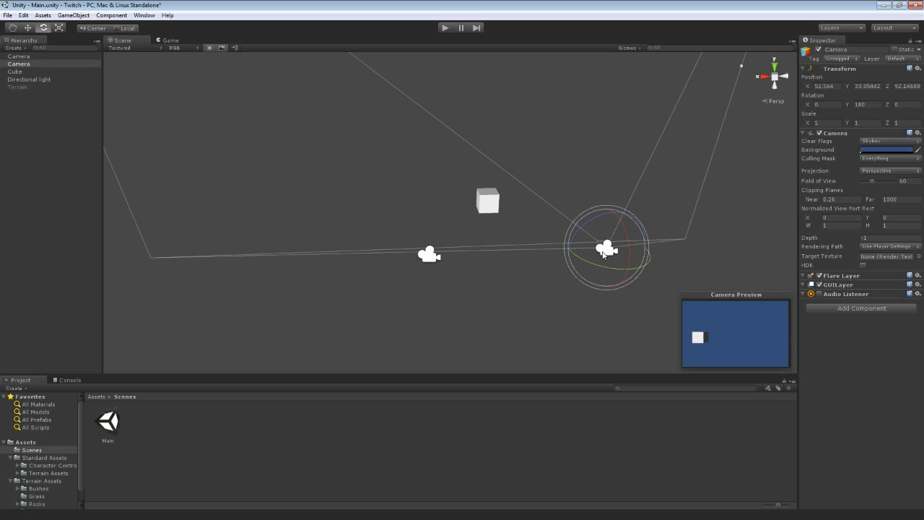
{"action": "left_click", "coordinate": [435, 262]}
{"action": "left_click", "coordinate": [435, 263]}
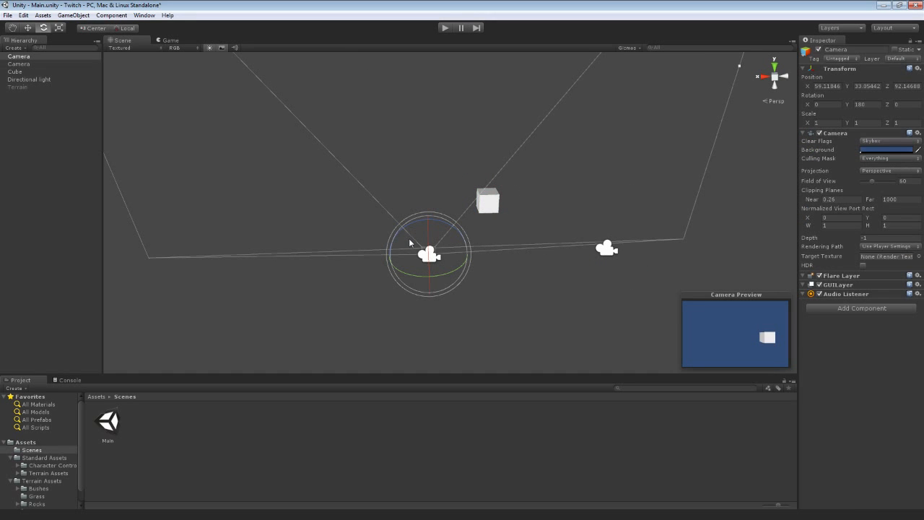
- Set the Clear Flags of the camera at about X 52.6 to Depth only and test the combined rendering in play mode
{"action": "left_click", "coordinate": [611, 251]}
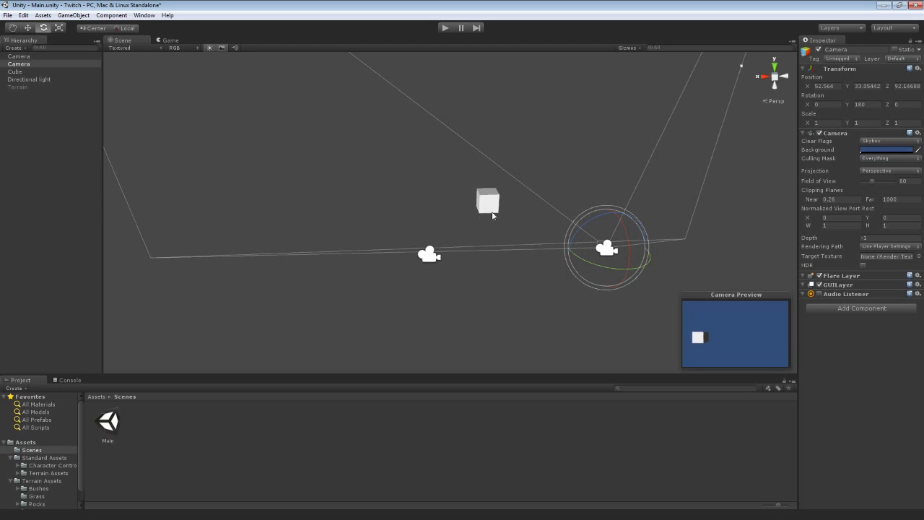
{"action": "left_click", "coordinate": [872, 142]}
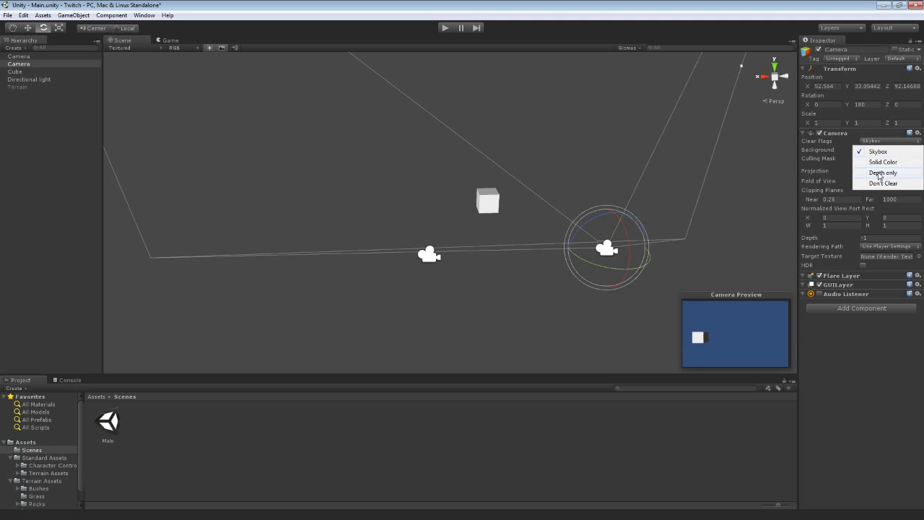
{"action": "left_click", "coordinate": [880, 174]}
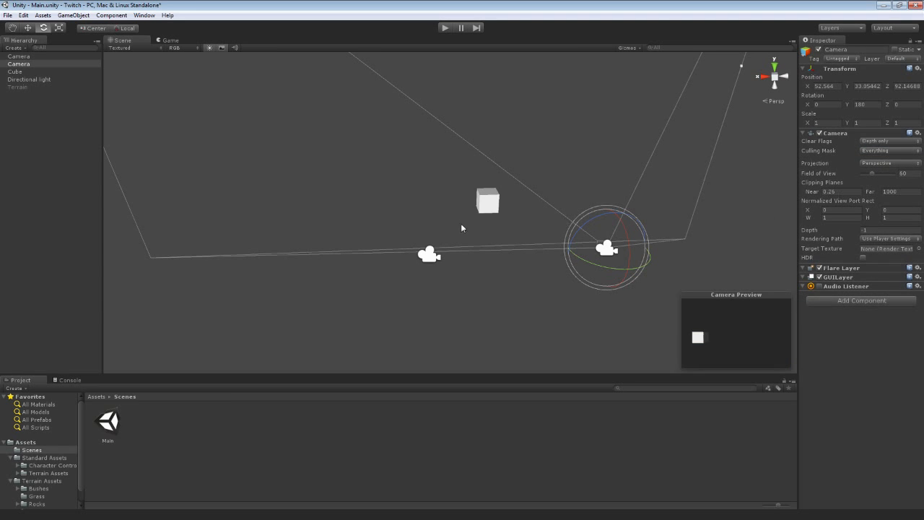
{"action": "left_click", "coordinate": [442, 30]}
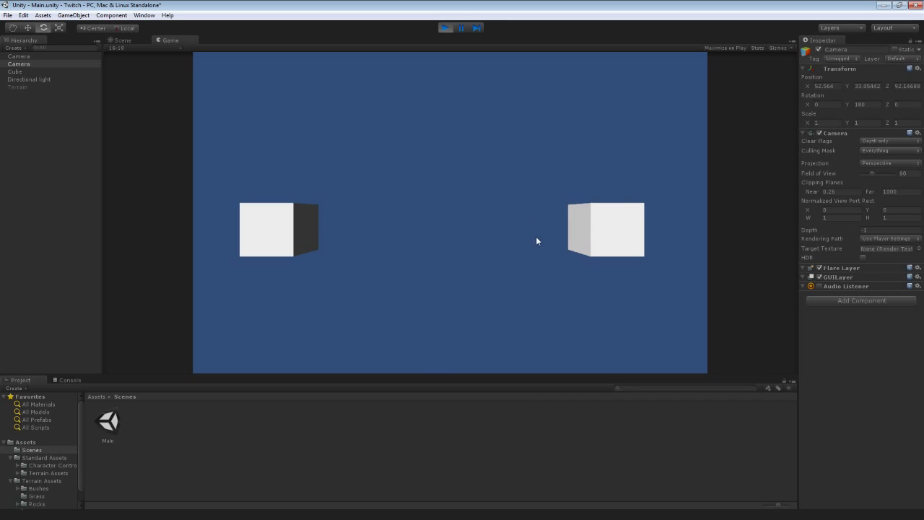
{"action": "left_click", "coordinate": [445, 28]}
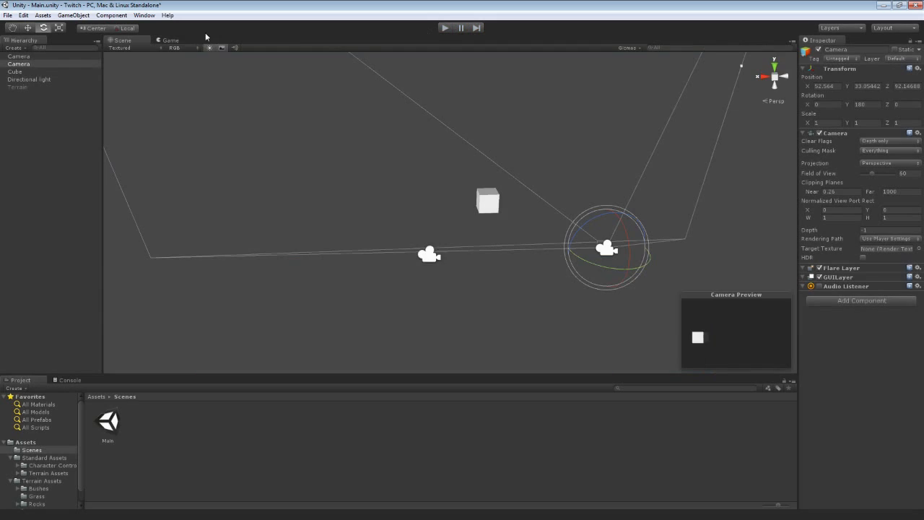
- Dock the Game view beside the Scene view and try rotating the cube during play mode
{"action": "left_click_drag", "start_coordinate": [165, 45], "coordinate": [745, 181]}
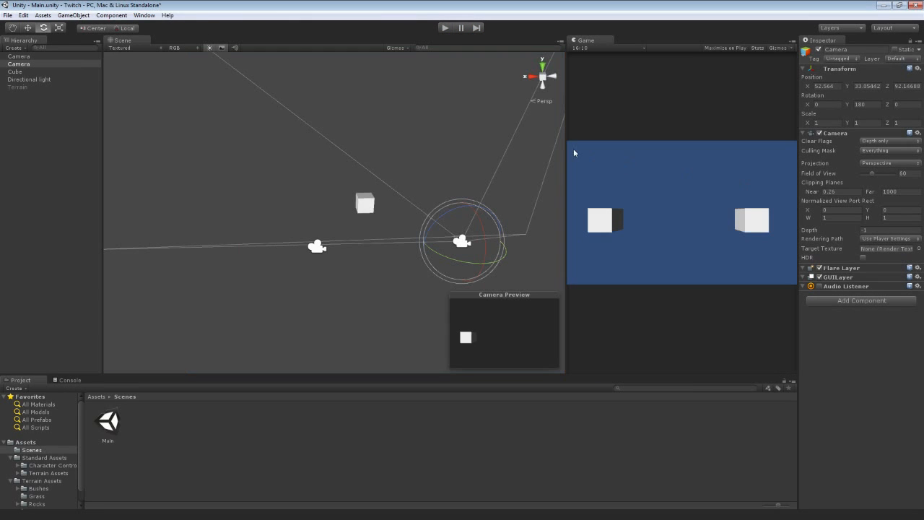
{"action": "left_click_drag", "start_coordinate": [568, 146], "coordinate": [488, 139]}
{"action": "left_click", "coordinate": [444, 27]}
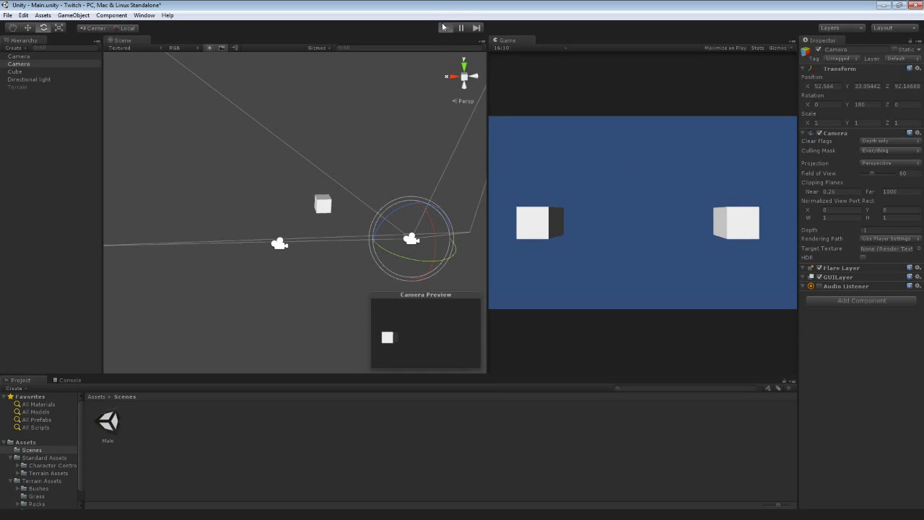
{"action": "left_click", "coordinate": [323, 207]}
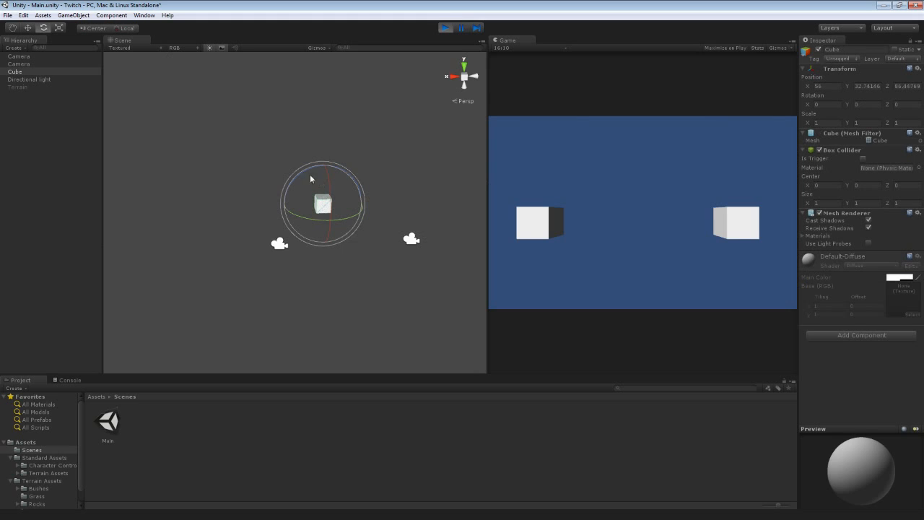
{"action": "mouse_move", "coordinate": [305, 169]}
{"action": "left_mouse_down"}
{"action": "mouse_move", "coordinate": [270, 179]}
{"action": "mouse_move", "coordinate": [387, 168]}
{"action": "mouse_move", "coordinate": [242, 181]}
{"action": "mouse_move", "coordinate": [366, 175]}
{"action": "mouse_move", "coordinate": [289, 189]}
{"action": "mouse_move", "coordinate": [363, 177]}
{"action": "mouse_move", "coordinate": [299, 177]}
{"action": "left_mouse_up"}
{"action": "left_click", "coordinate": [445, 28]}
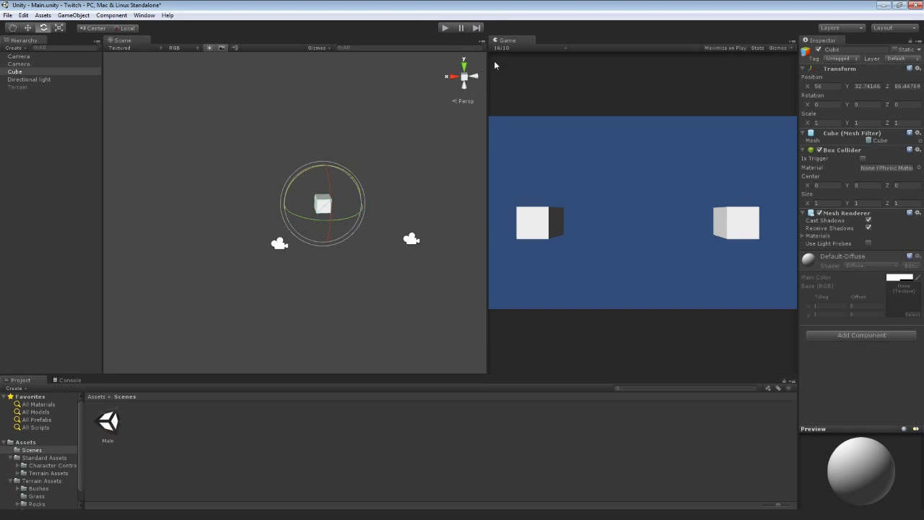
- Regroup the Game view with the Scene view and reselect the Depth only camera in the scene
{"action": "left_click_drag", "start_coordinate": [504, 40], "coordinate": [173, 43]}
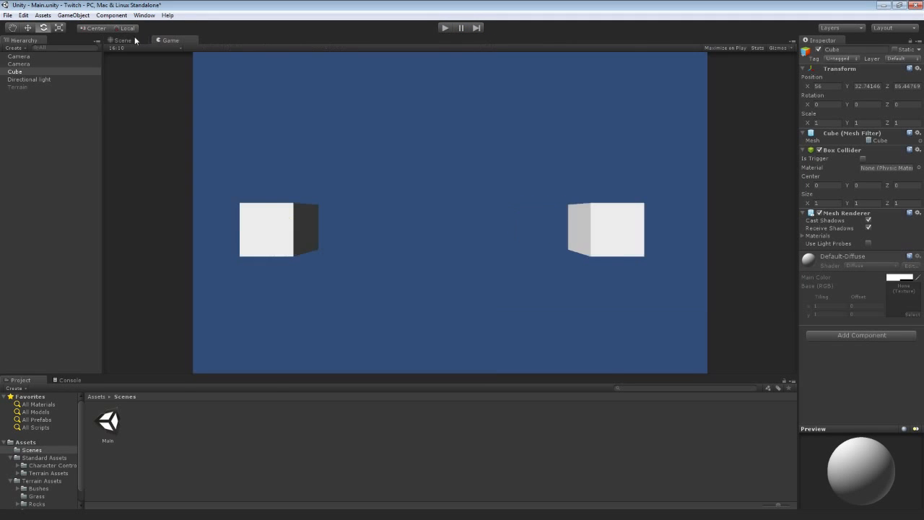
{"action": "left_click", "coordinate": [122, 39]}
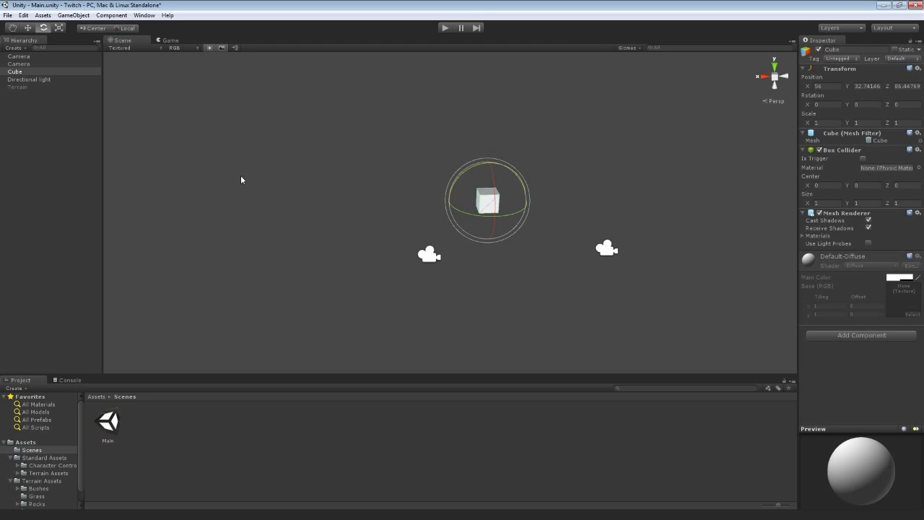
{"action": "left_click", "coordinate": [614, 250]}
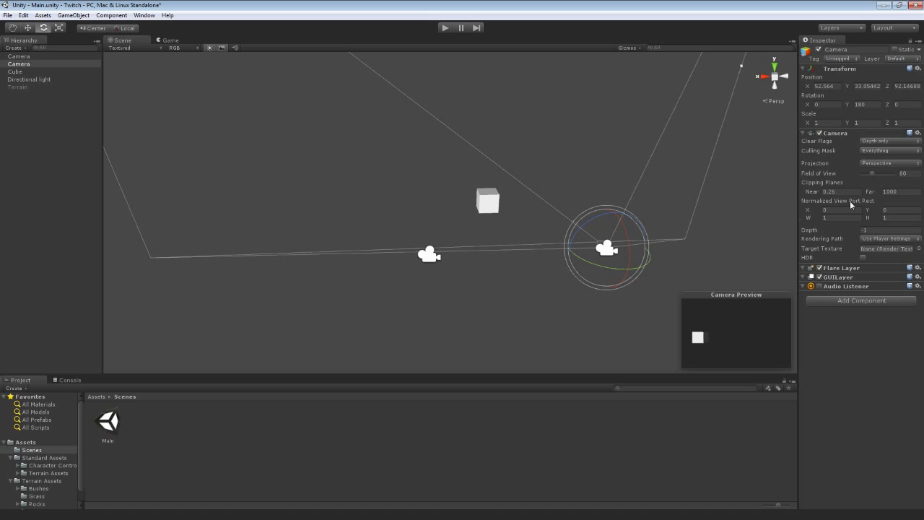
- Try a Depth of 0 on the Depth only camera, then on the Skybox camera, and test the rendering in play mode
{"action": "left_click", "coordinate": [874, 231]}
{"action": "type", "text": "0"}
{"action": "left_click_drag", "start_coordinate": [869, 232], "coordinate": [862, 229]}
{"action": "left_click", "coordinate": [429, 254]}
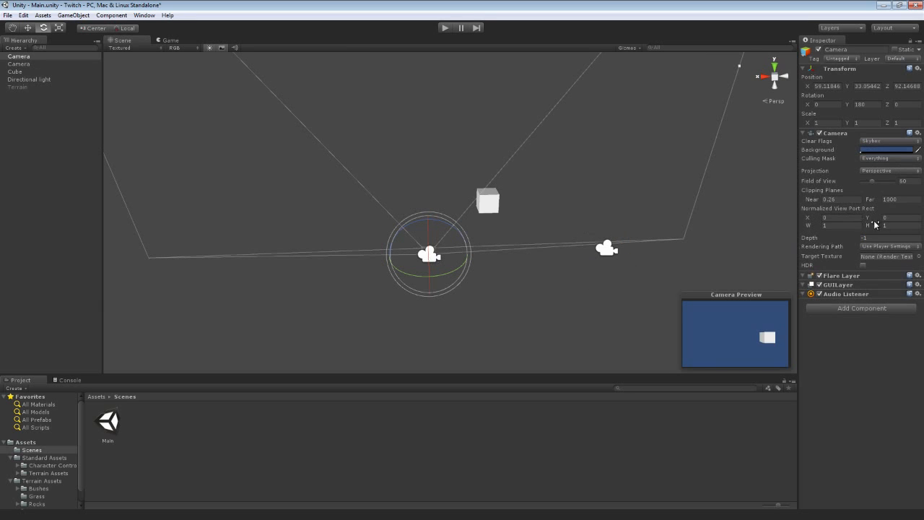
{"action": "left_click", "coordinate": [867, 238]}
{"action": "type", "text": "0"}
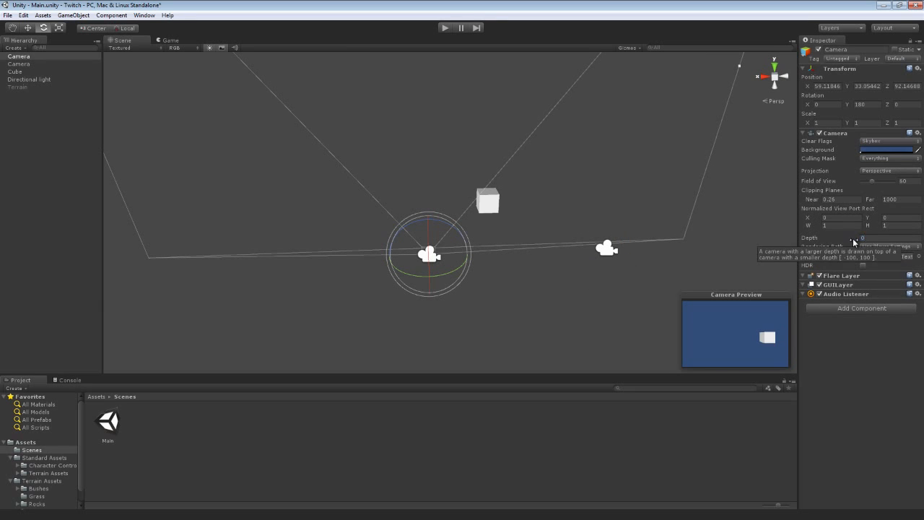
{"action": "left_click", "coordinate": [446, 29]}
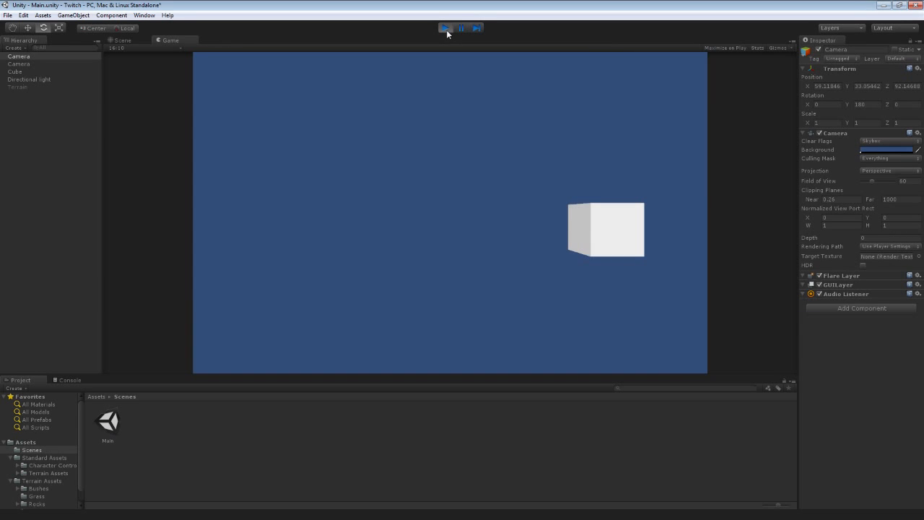
{"action": "left_click", "coordinate": [445, 28]}
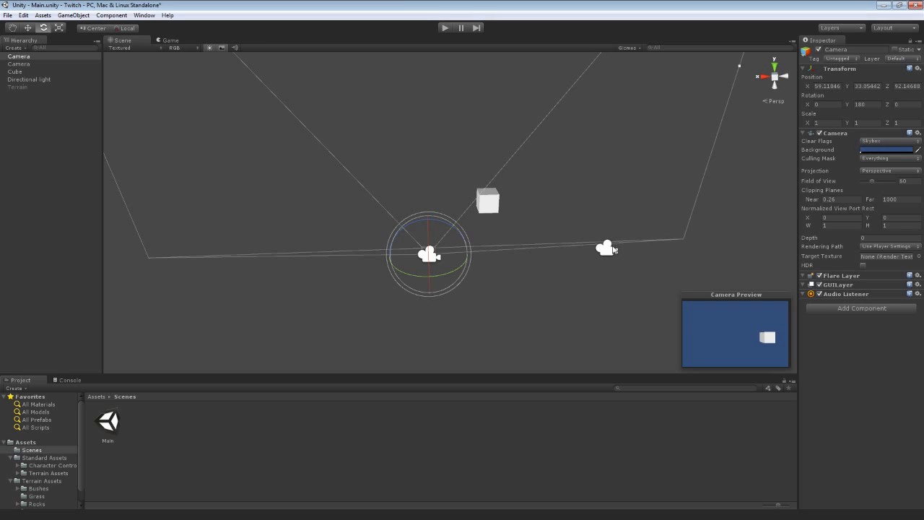
- Return the Skybox camera's Depth to -1, test again in play mode, and compare both cameras' settings
{"action": "left_click_drag", "start_coordinate": [874, 236], "coordinate": [839, 240]}
{"action": "left_click", "coordinate": [445, 27]}
{"action": "left_click", "coordinate": [445, 27]}
{"action": "left_click", "coordinate": [607, 251]}
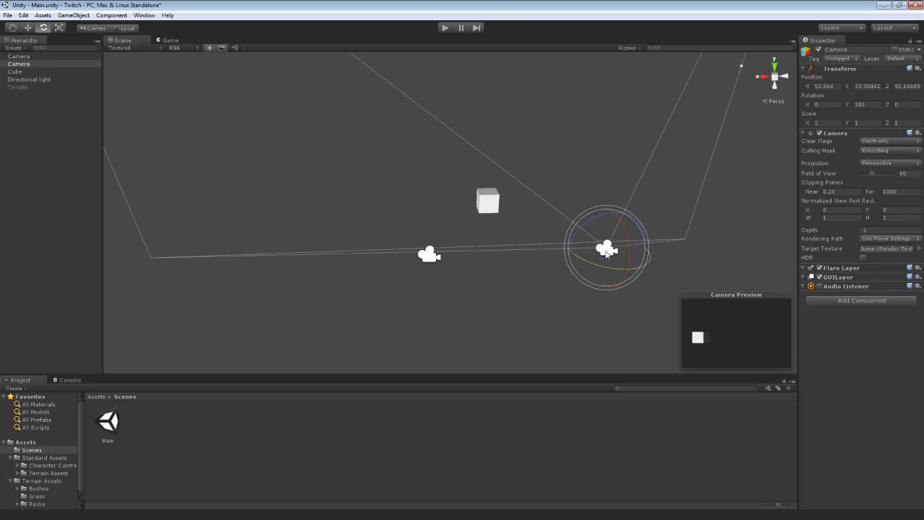
{"action": "left_click", "coordinate": [429, 254]}
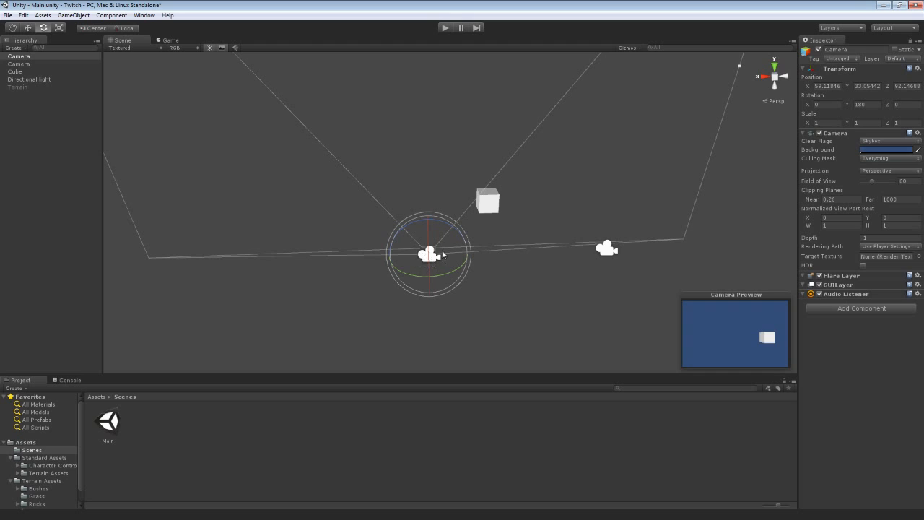
- Set the Depth of the Depth only camera to 0 and test the combined rendering in play mode
{"action": "left_click", "coordinate": [834, 240]}
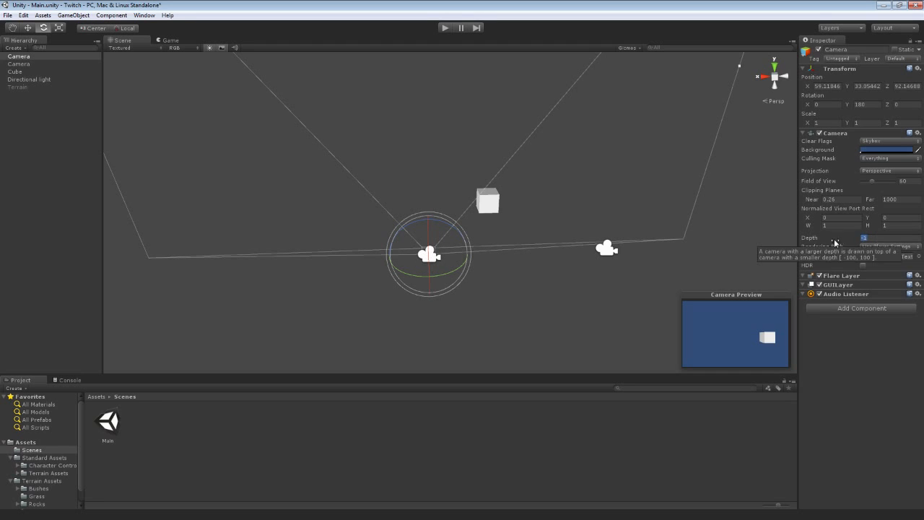
{"action": "left_click", "coordinate": [606, 250]}
{"action": "left_click", "coordinate": [862, 231]}
{"action": "type", "text": "0"}
{"action": "key", "text": "Return"}
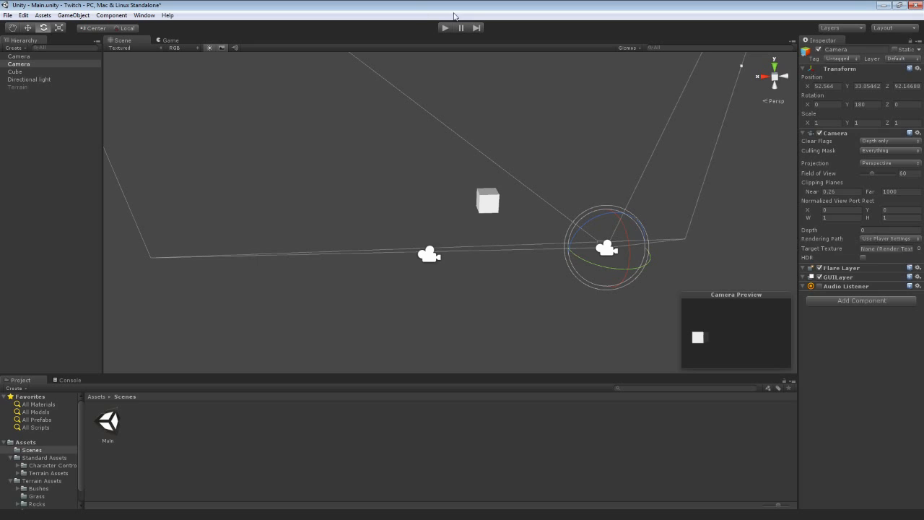
{"action": "left_click", "coordinate": [445, 28]}
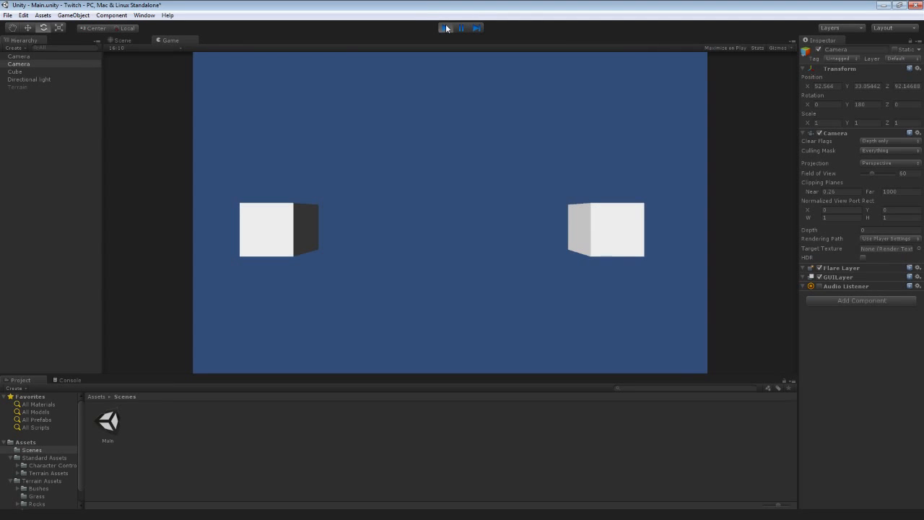
{"action": "left_click", "coordinate": [445, 27]}
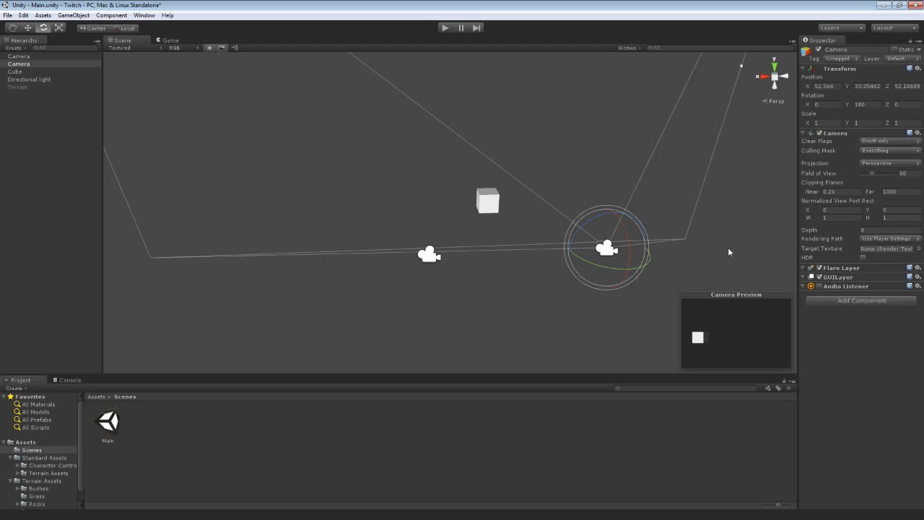
- Set the Clear Flags of the Depth only camera to Skybox and its Depth to -1
{"action": "left_click", "coordinate": [868, 140]}
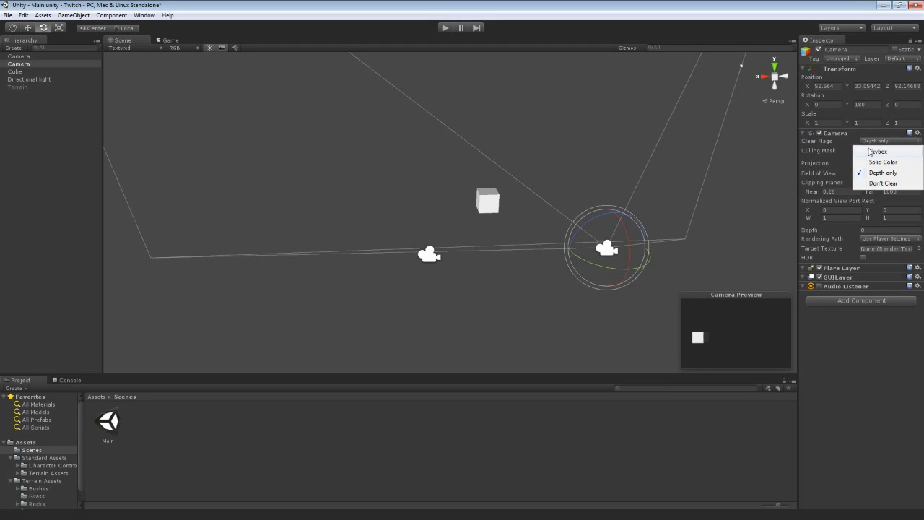
{"action": "left_click", "coordinate": [870, 151]}
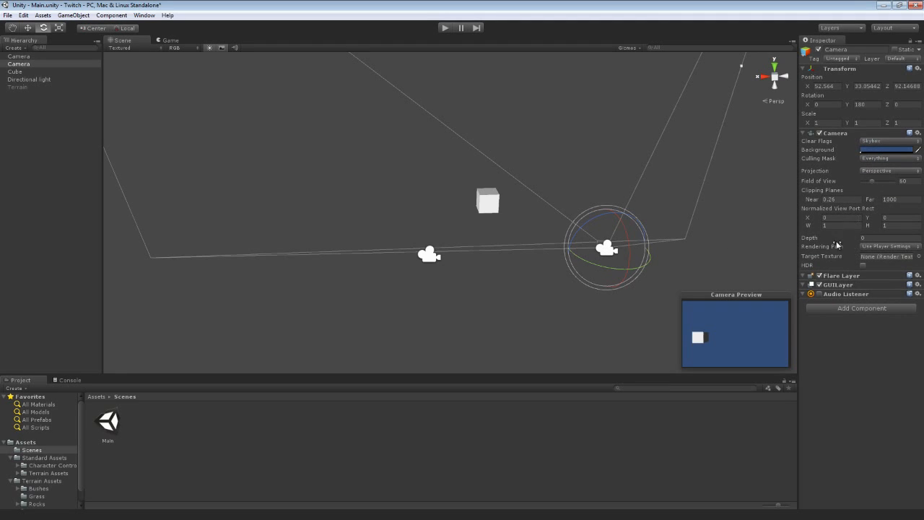
{"action": "left_click", "coordinate": [871, 238]}
{"action": "type", "text": "-1"}
- Enable the Terrain object and compare how each camera's preview shows it with the cube
{"action": "left_click", "coordinate": [19, 86]}
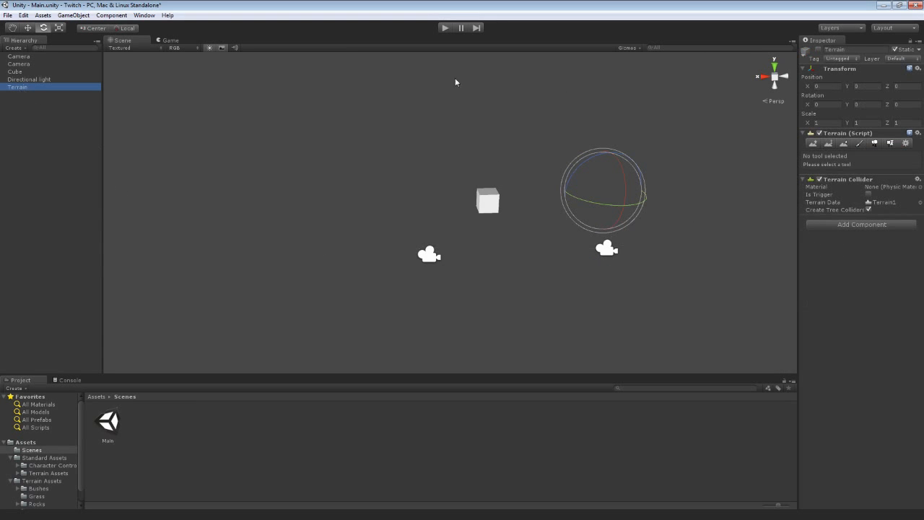
{"action": "left_click", "coordinate": [818, 50]}
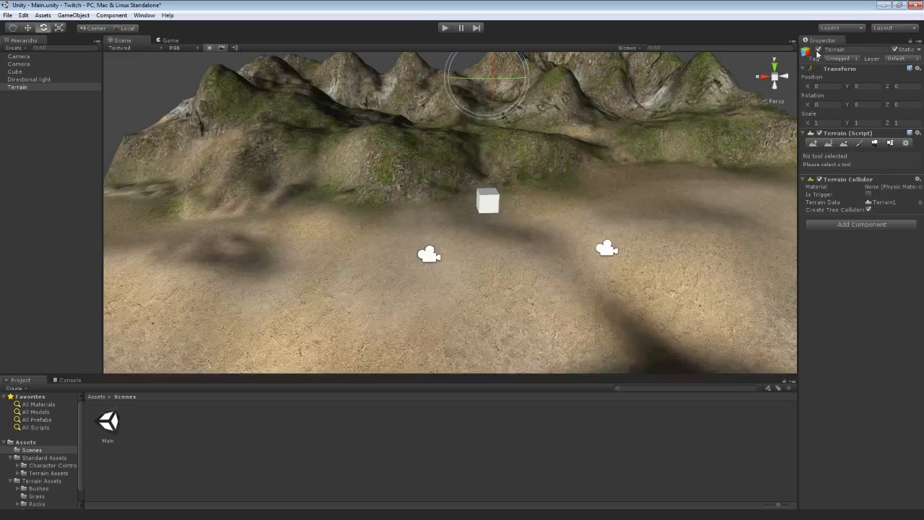
{"action": "left_click", "coordinate": [429, 254]}
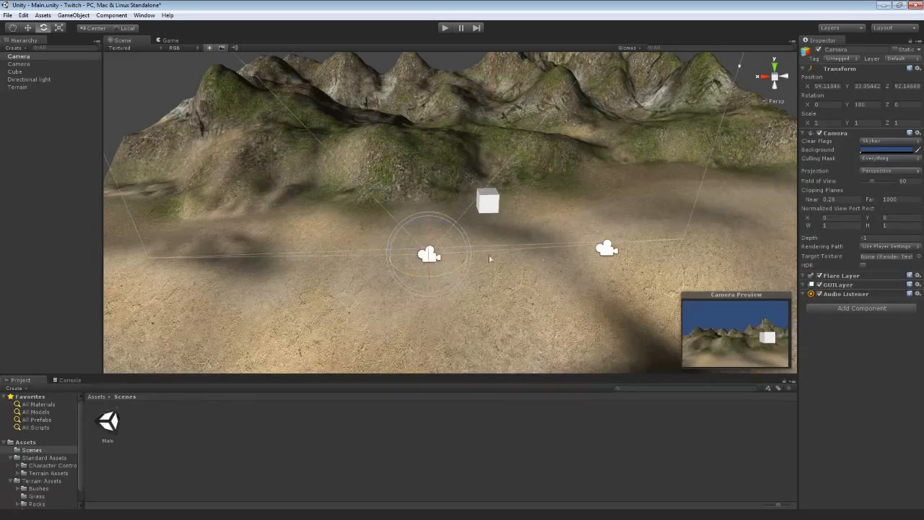
{"action": "left_click", "coordinate": [609, 251]}
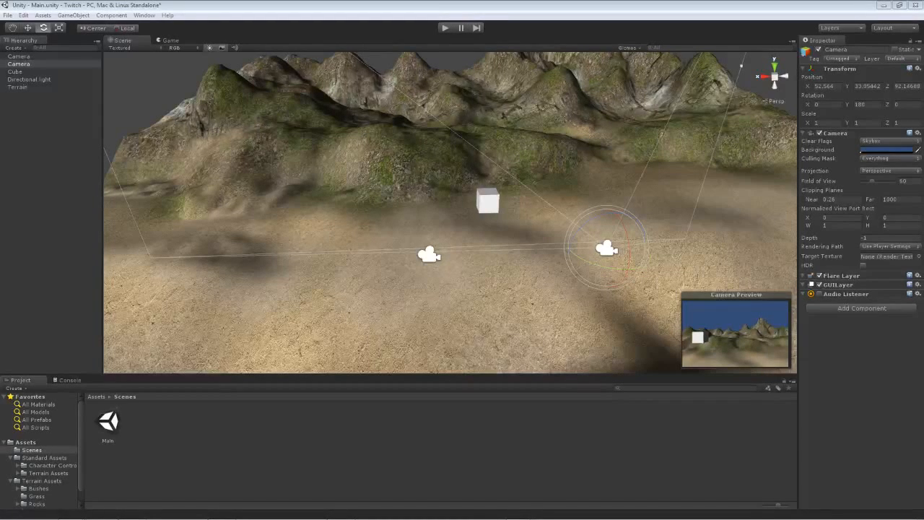
{"action": "left_click", "coordinate": [420, 7]}
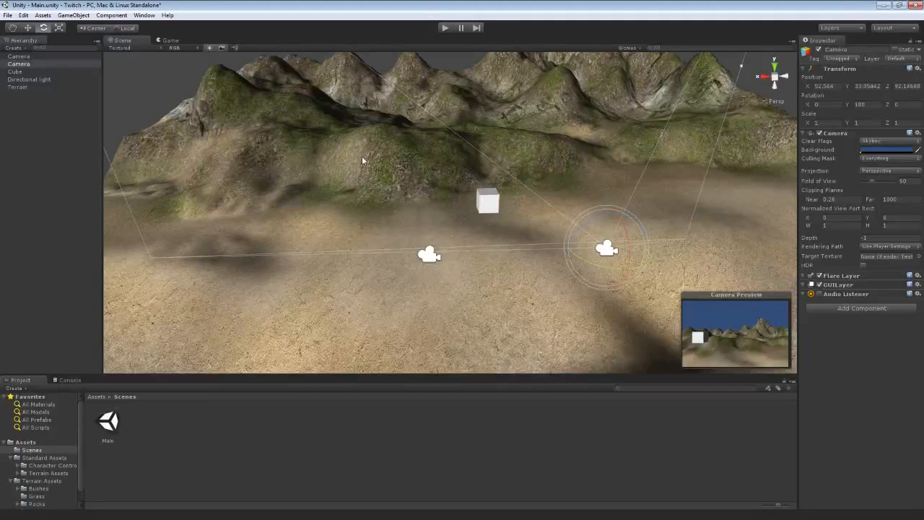
- Set the Normalized View Port Rect height of the camera at about X 59.1 to 0.5
{"action": "left_click", "coordinate": [429, 258]}
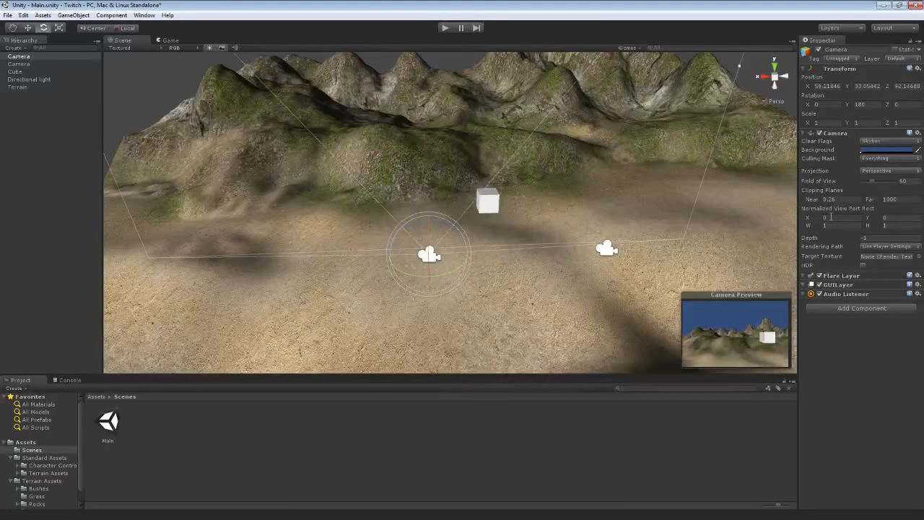
{"action": "left_click", "coordinate": [893, 217]}
{"action": "left_click", "coordinate": [826, 225]}
{"action": "left_click", "coordinate": [890, 225]}
{"action": "type", "text": "0.5"}
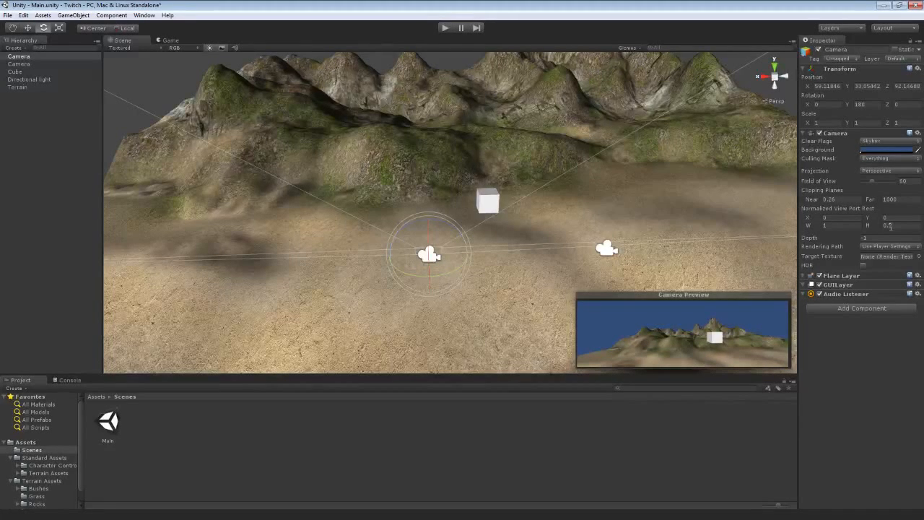
- Set the view port Y and H of the camera at about X 52.6 to 0.5 and test the split screen in play mode
{"action": "left_click", "coordinate": [604, 250]}
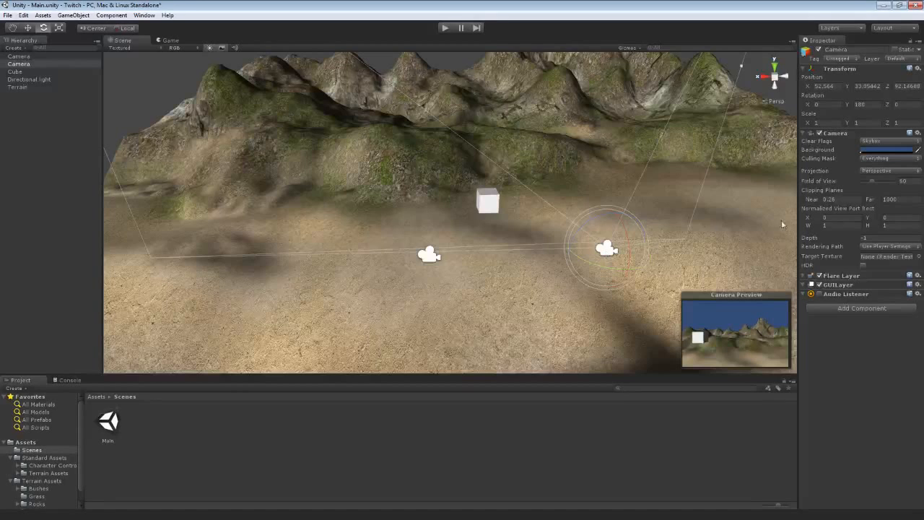
{"action": "left_click", "coordinate": [828, 217]}
{"action": "left_click", "coordinate": [886, 218]}
{"action": "type", "text": "0.5"}
{"action": "left_click", "coordinate": [887, 225]}
{"action": "key", "text": "BackSpace"}
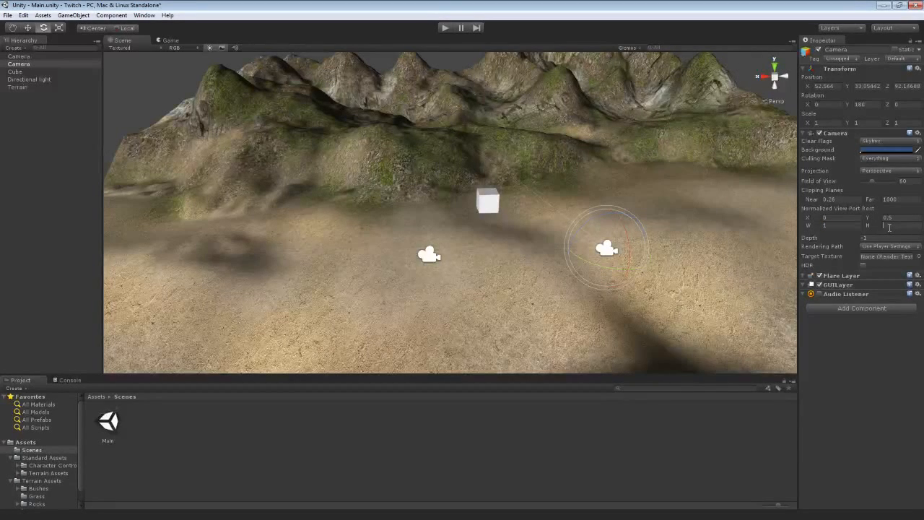
{"action": "type", "text": "0.5"}
{"action": "key", "text": "Return"}
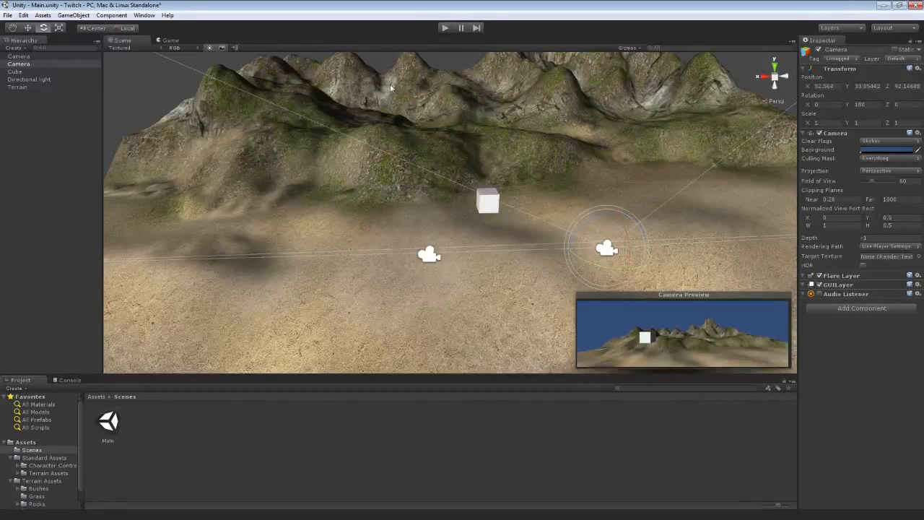
{"action": "left_click", "coordinate": [445, 28]}
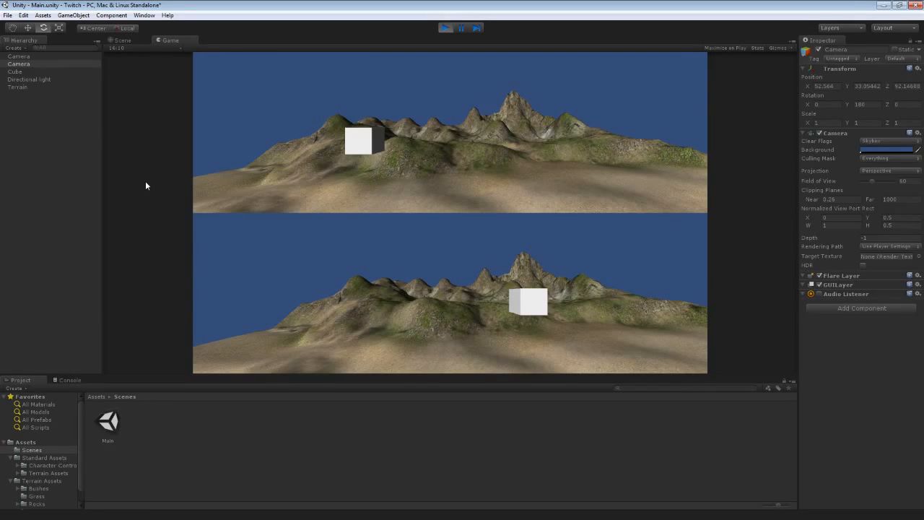
{"action": "left_click", "coordinate": [446, 28]}
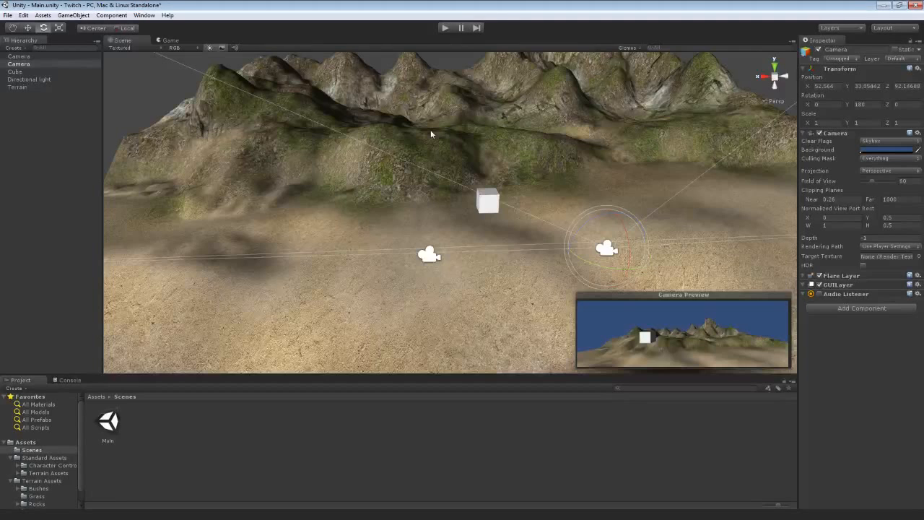
- Set the view port height of the camera at about X 59.1 to 1
{"action": "left_click", "coordinate": [429, 255]}
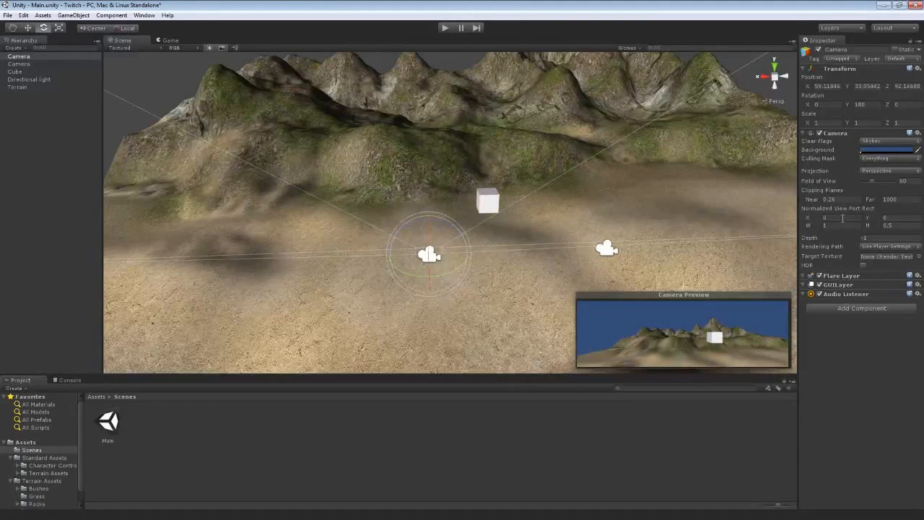
{"action": "left_click", "coordinate": [888, 226]}
{"action": "type", "text": "1"}
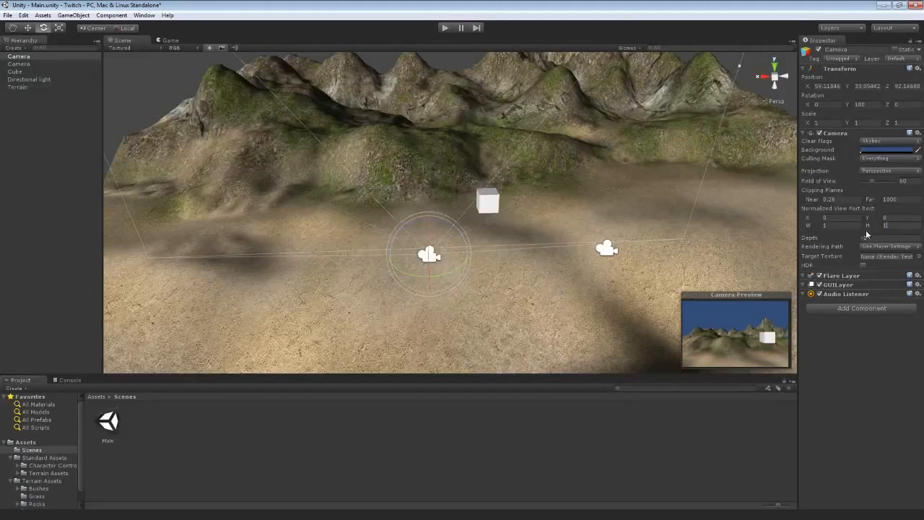
- Set the Depth of the camera at about X 52.6 to 0
{"action": "left_click", "coordinate": [607, 249]}
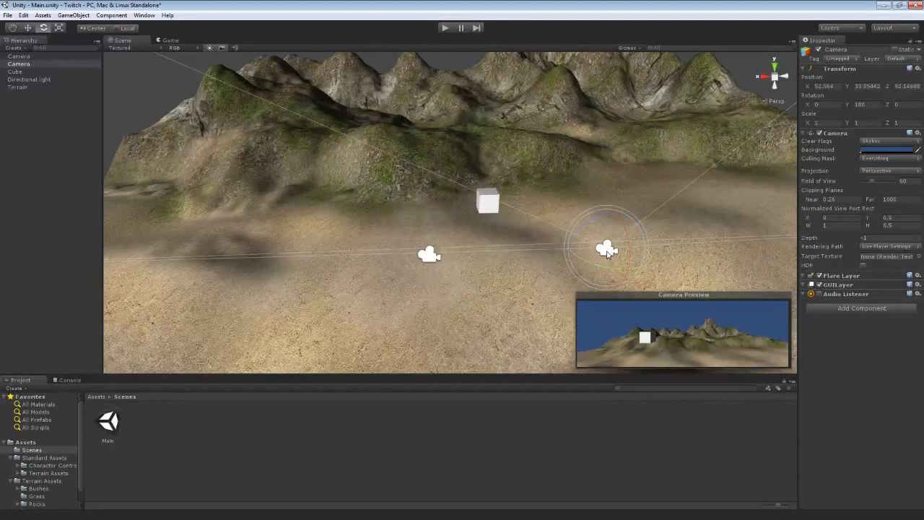
{"action": "left_click", "coordinate": [862, 239]}
{"action": "type", "text": "0"}
{"action": "key", "text": "Return"}
- Set that camera's Normalized View Port Rect to X 0.75, Y 0, W 0.2 and H 0.2
{"action": "left_click", "coordinate": [836, 218]}
{"action": "type", "text": ".75"}
{"action": "left_click", "coordinate": [896, 216]}
{"action": "type", "text": "00.2"}
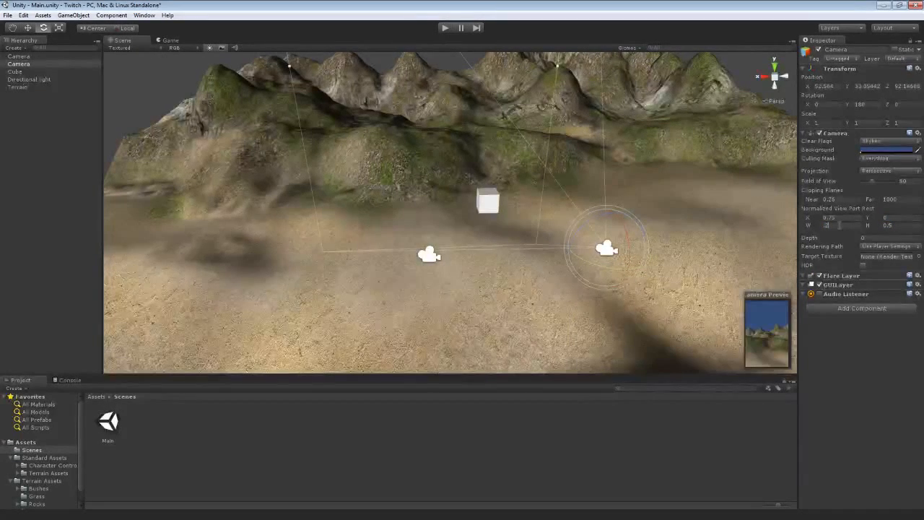
{"action": "left_click", "coordinate": [887, 225]}
{"action": "type", "text": "0.2"}
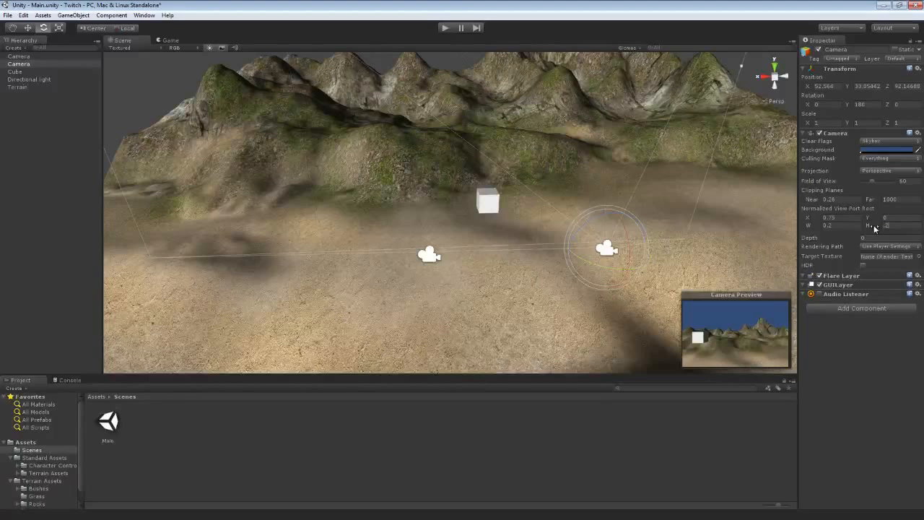
{"action": "left_click", "coordinate": [823, 219]}
- Test the inset camera view in play mode and dock the Game view beside the Scene view
{"action": "left_click", "coordinate": [443, 28]}
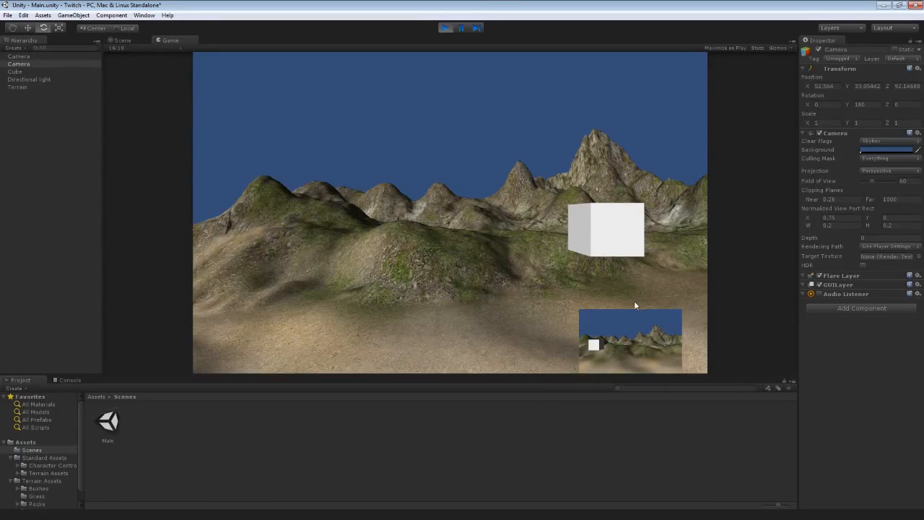
{"action": "left_click", "coordinate": [124, 40]}
{"action": "left_click_drag", "start_coordinate": [166, 42], "coordinate": [681, 136]}
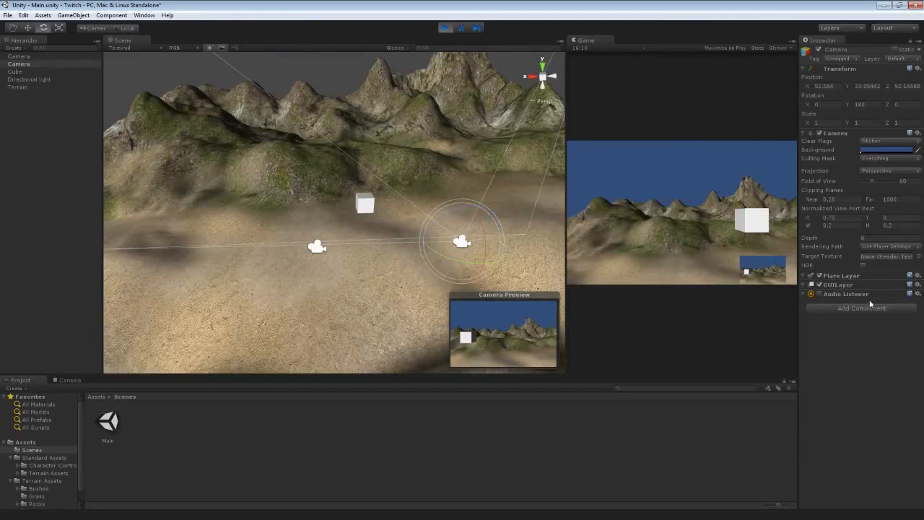
- Toggle the inset camera object off and on while the game runs, leaving it enabled
{"action": "left_click", "coordinate": [819, 49]}
{"action": "left_click", "coordinate": [819, 49]}
{"action": "left_click", "coordinate": [819, 49]}
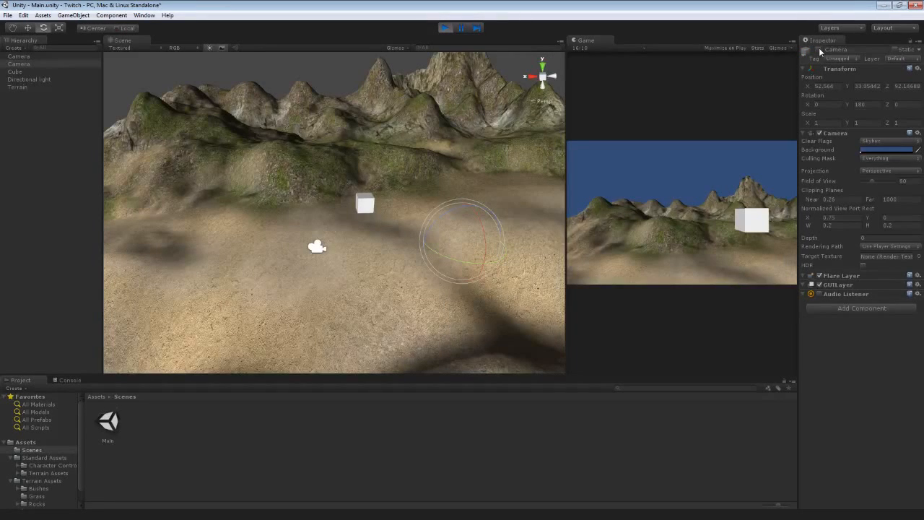
{"action": "left_click", "coordinate": [819, 50]}
{"action": "left_click", "coordinate": [819, 50]}
{"action": "left_click", "coordinate": [819, 50]}
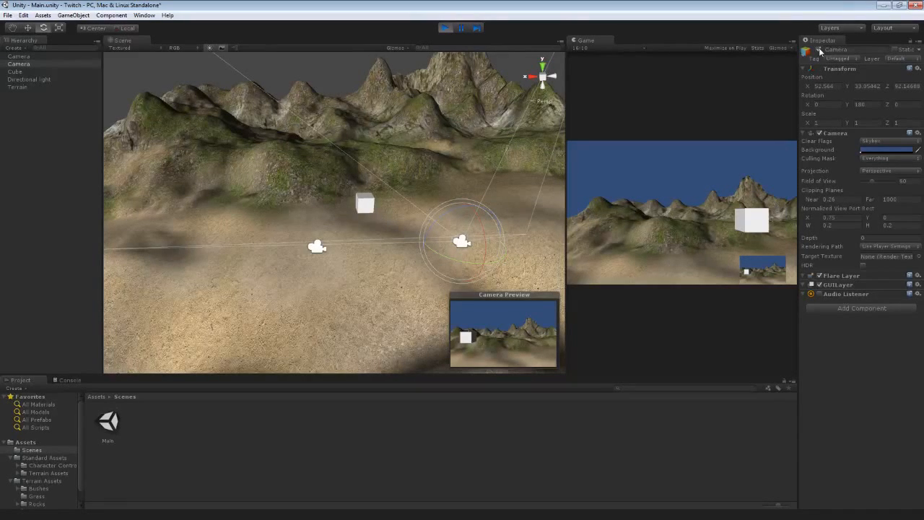
- Stop the running game, dock the Game view beside the Scene view, and return to the Scene view
{"action": "left_click", "coordinate": [446, 28]}
{"action": "left_click_drag", "start_coordinate": [585, 40], "coordinate": [164, 44]}
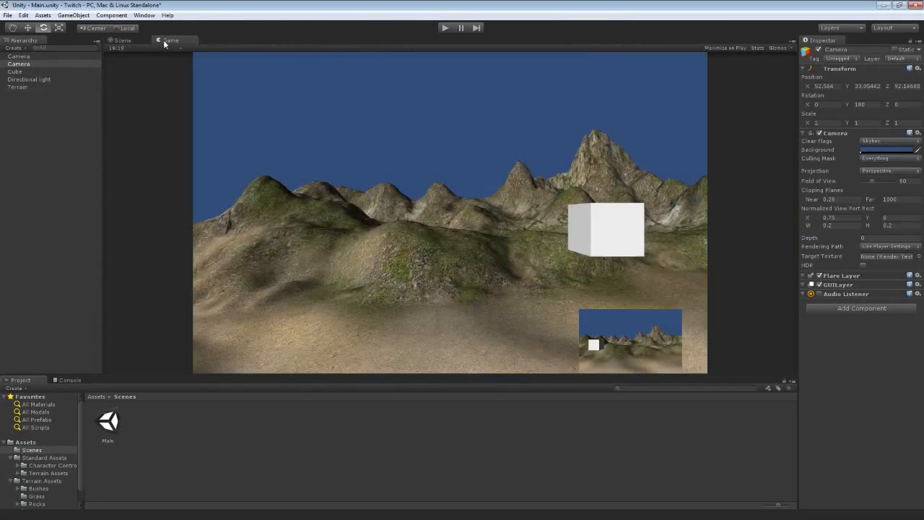
{"action": "left_click", "coordinate": [121, 40]}
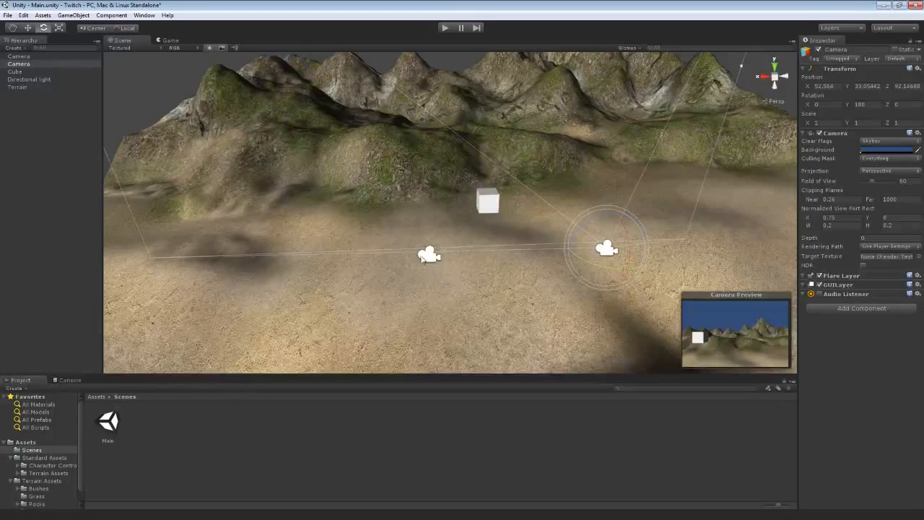
- Set the second camera's depth to -1
{"action": "left_click", "coordinate": [429, 255]}
{"action": "left_click", "coordinate": [607, 250]}
{"action": "left_click_drag", "start_coordinate": [881, 239], "coordinate": [832, 241]}
{"action": "type", "text": "-1"}
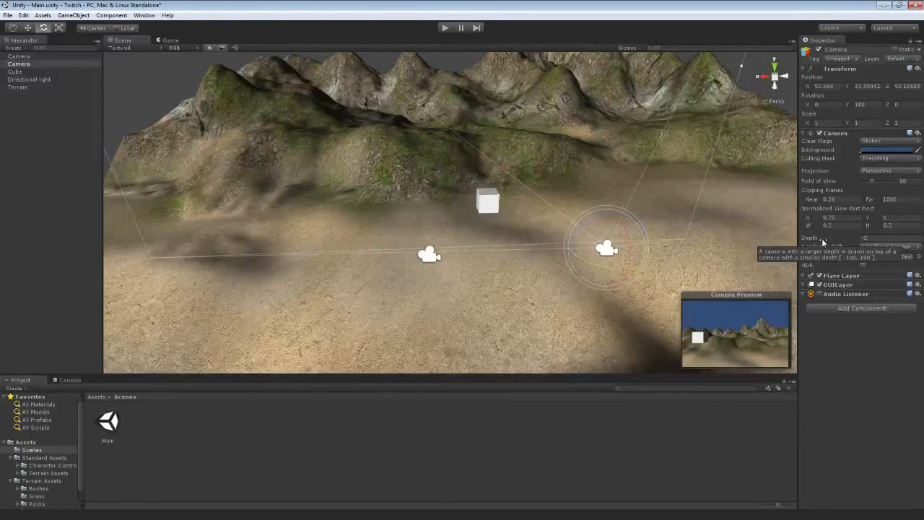
- Set the second camera's normalized viewport rectangle to X 0, width 1 and height 1
{"action": "left_click", "coordinate": [840, 220]}
{"action": "type", "text": "0"}
{"action": "key", "text": "Tab"}
{"action": "type", "text": "1"}
{"action": "key", "text": "Tab"}
{"action": "type", "text": "1"}
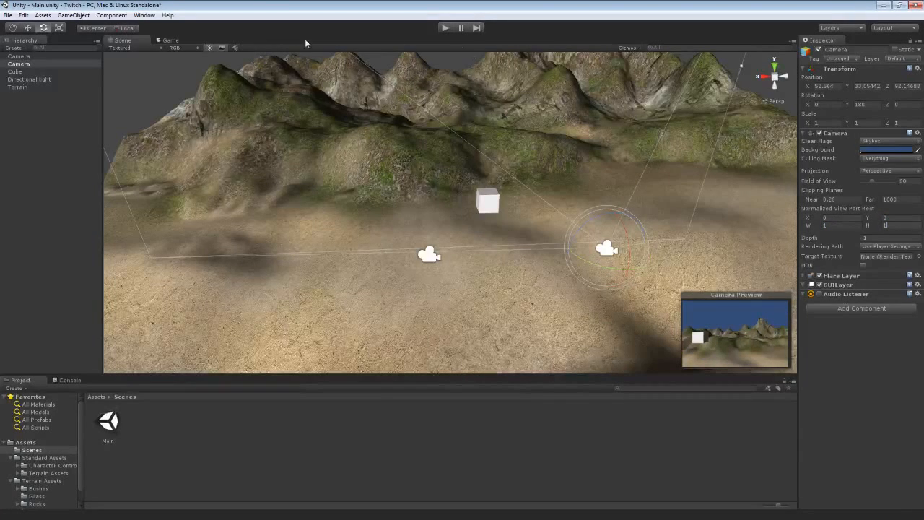
- Run the game to see which of the two full-screen cameras is drawn, and stop it
{"action": "left_click", "coordinate": [181, 41]}
{"action": "left_click", "coordinate": [121, 41]}
{"action": "left_click", "coordinate": [445, 29]}
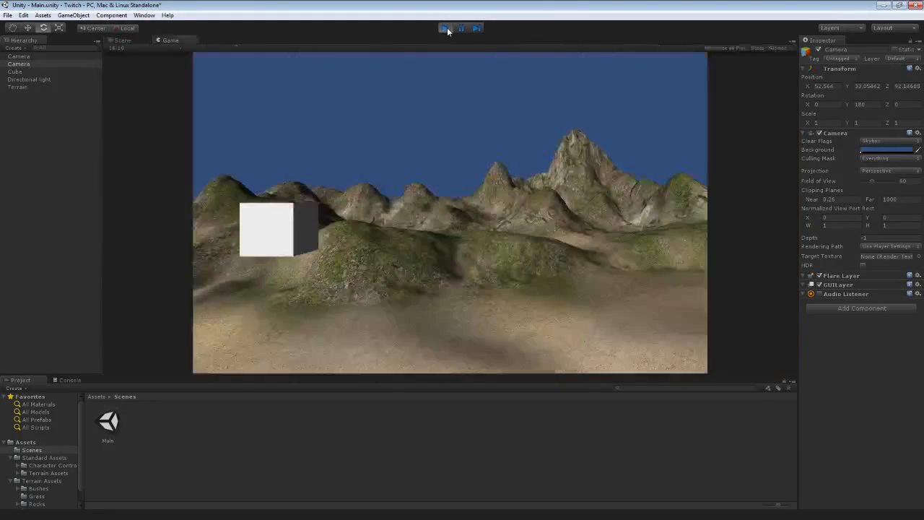
{"action": "left_click", "coordinate": [445, 29]}
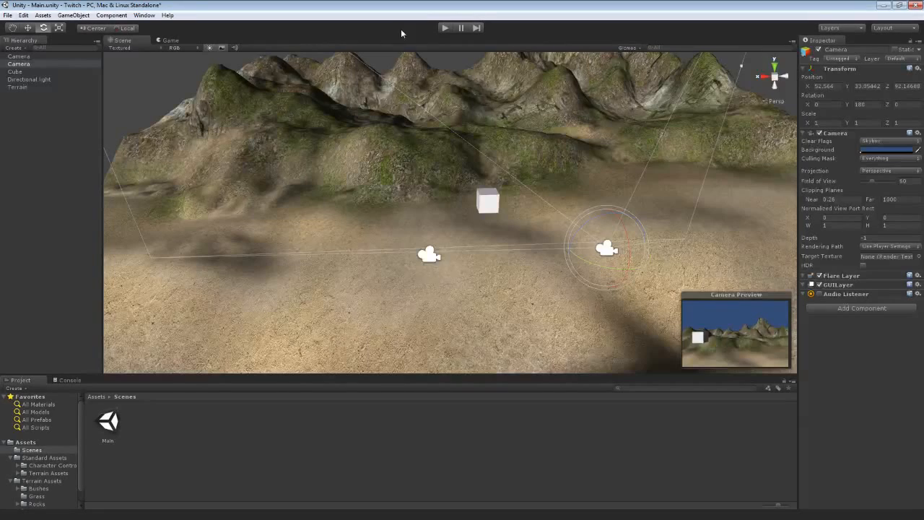
- Move the cube along the X axis to about 59.23, in front of the first camera, and check both camera previews
{"action": "left_click", "coordinate": [489, 202]}
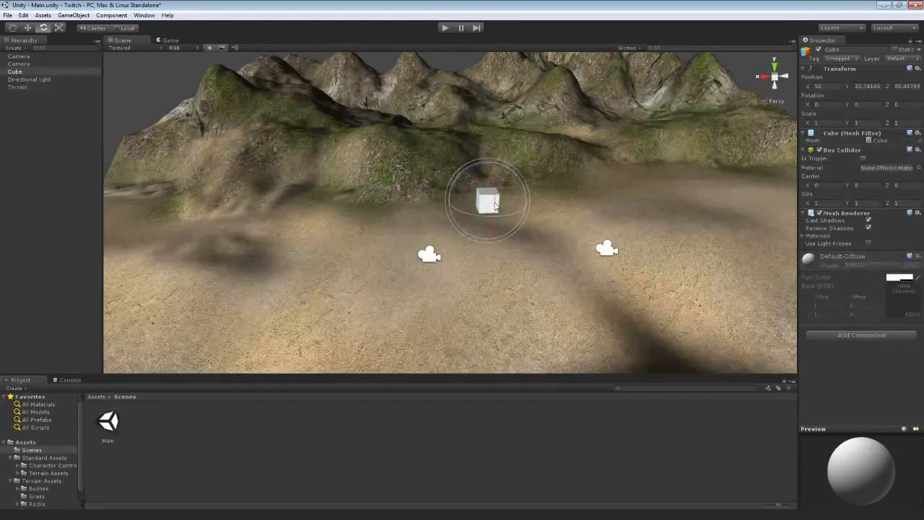
{"action": "key", "text": "w"}
{"action": "left_click_drag", "start_coordinate": [455, 205], "coordinate": [395, 205]}
{"action": "left_click", "coordinate": [429, 254]}
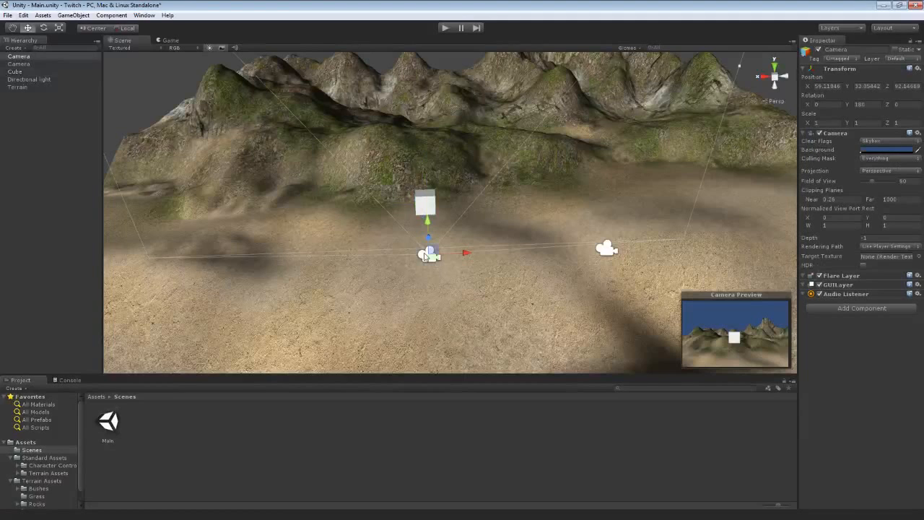
{"action": "left_click", "coordinate": [425, 203]}
{"action": "left_click", "coordinate": [607, 248]}
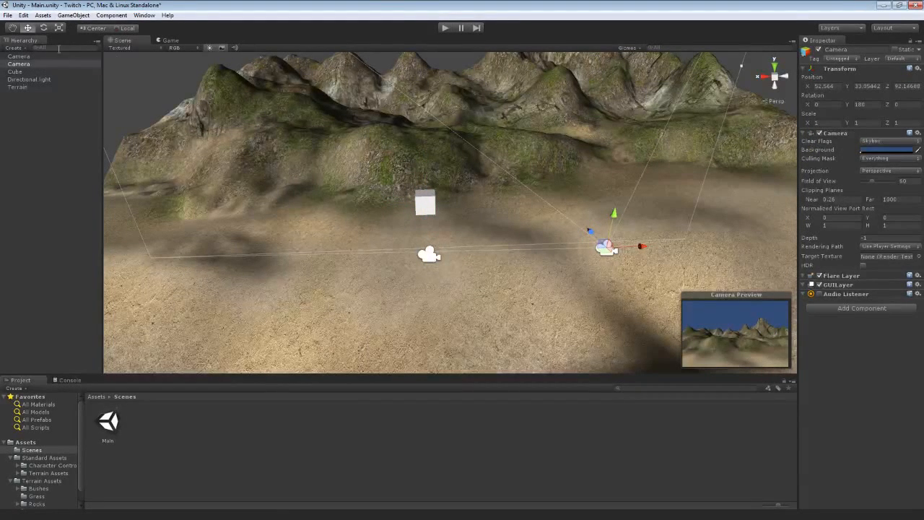
- Create a sphere and move it along the X axis towards the second camera
{"action": "left_click", "coordinate": [75, 15]}
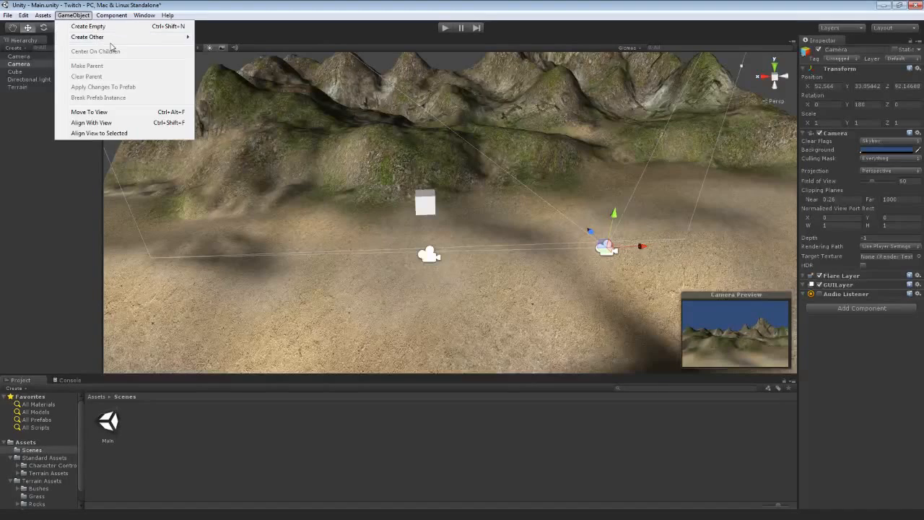
{"action": "mouse_move", "coordinate": [110, 39]}
{"action": "left_click", "coordinate": [237, 154]}
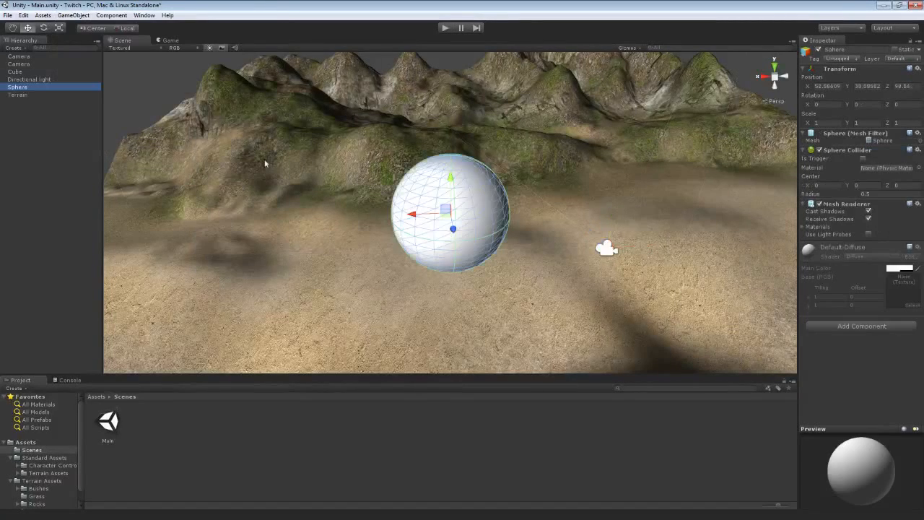
{"action": "left_click_drag", "start_coordinate": [413, 216], "coordinate": [616, 212]}
{"action": "left_click", "coordinate": [422, 208]}
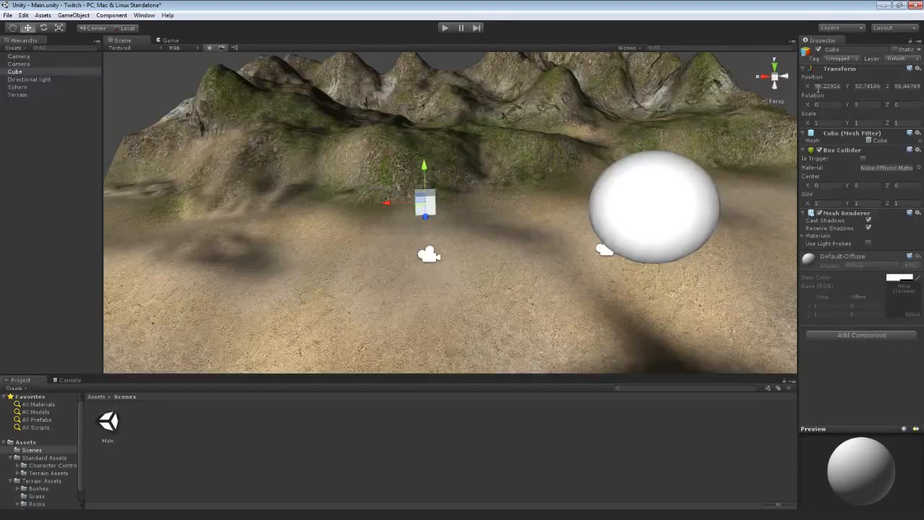
- Set the sphere's position to X 61, Y 32 and Z 86, using the cube's position as reference
{"action": "left_click", "coordinate": [683, 189]}
{"action": "left_click", "coordinate": [822, 86]}
{"action": "type", "text": "65"}
{"action": "key", "text": "Tab"}
{"action": "type", "text": "32"}
{"action": "key", "text": "Tab"}
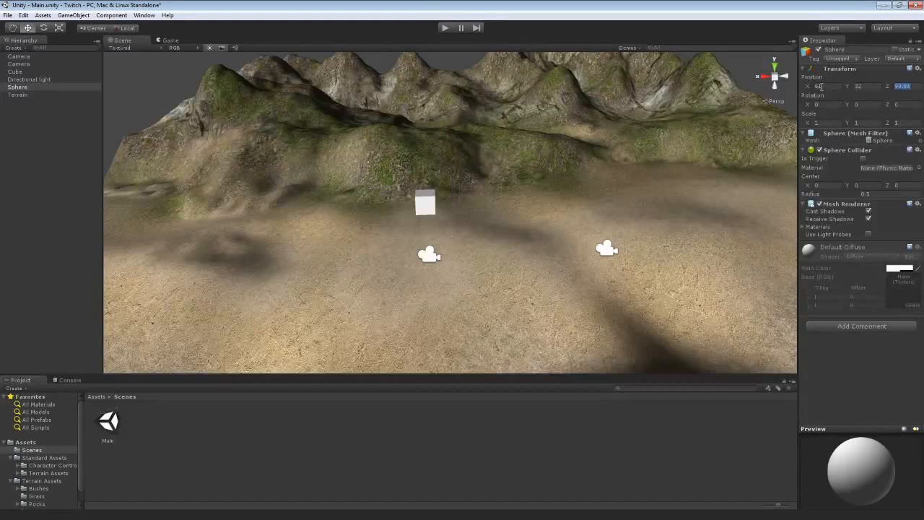
{"action": "left_click", "coordinate": [429, 201]}
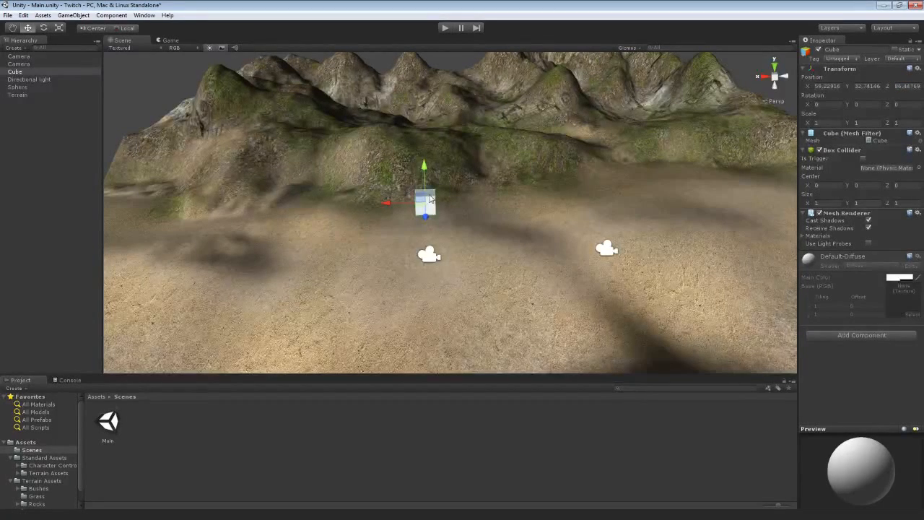
{"action": "left_click", "coordinate": [21, 88]}
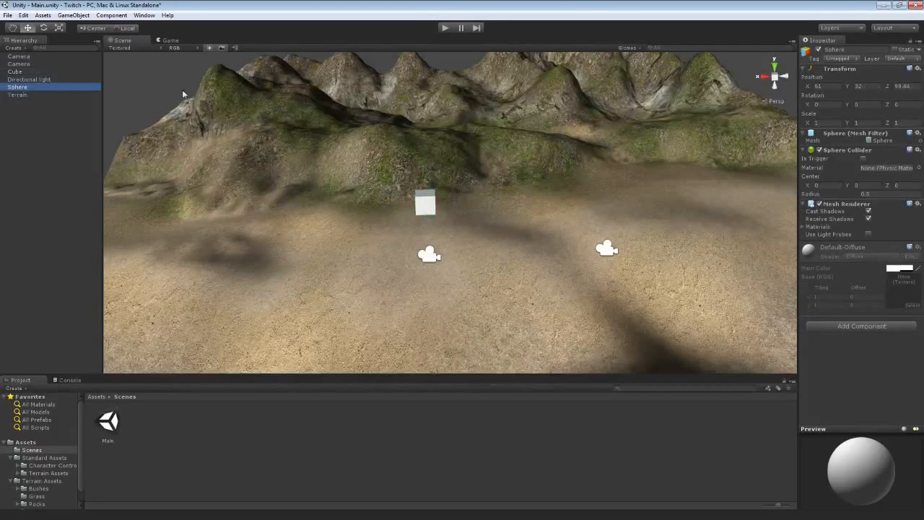
{"action": "left_click", "coordinate": [916, 86]}
{"action": "type", "text": "86"}
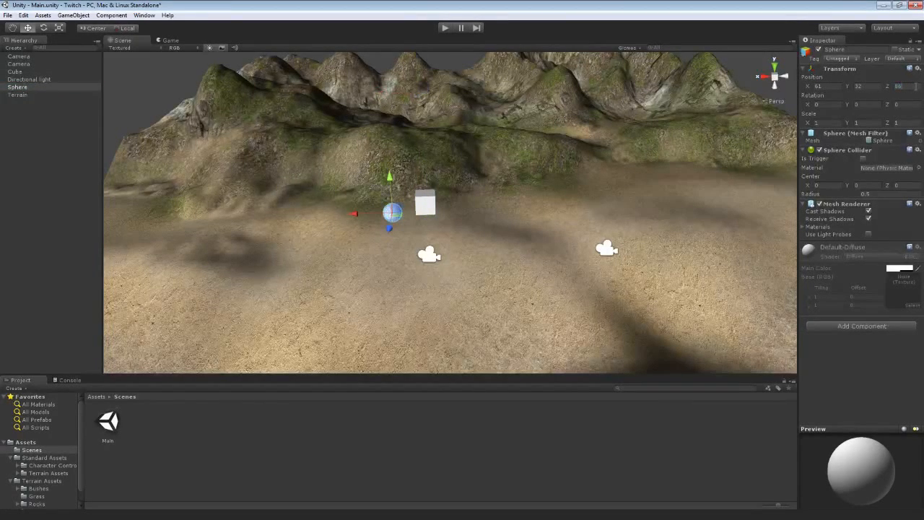
- Move the sphere along the X axis in front of the second camera, adjusting it by that camera's preview
{"action": "left_click_drag", "start_coordinate": [353, 217], "coordinate": [598, 247]}
{"action": "left_click", "coordinate": [604, 249]}
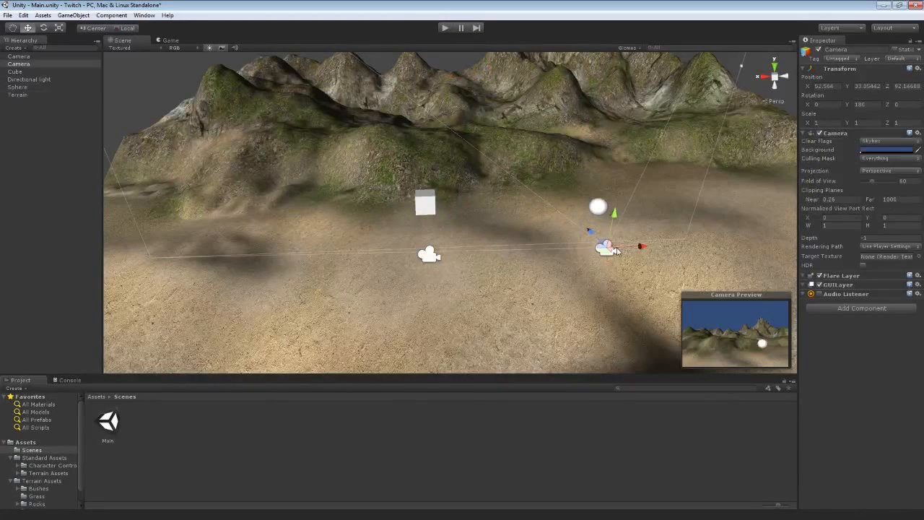
{"action": "left_click", "coordinate": [598, 208]}
{"action": "left_click_drag", "start_coordinate": [564, 209], "coordinate": [540, 209]}
- Select the first camera, run the game to see which object is rendered, and stop it
{"action": "left_click", "coordinate": [429, 255]}
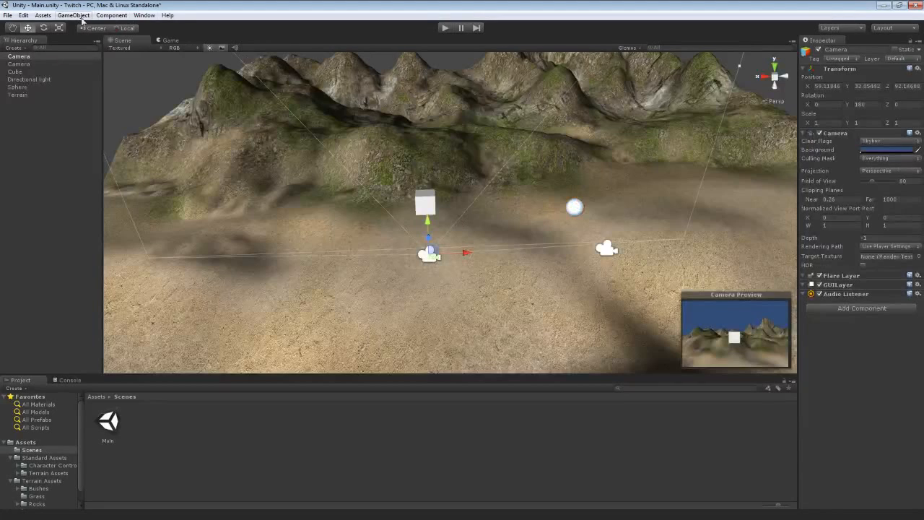
{"action": "left_click", "coordinate": [446, 28]}
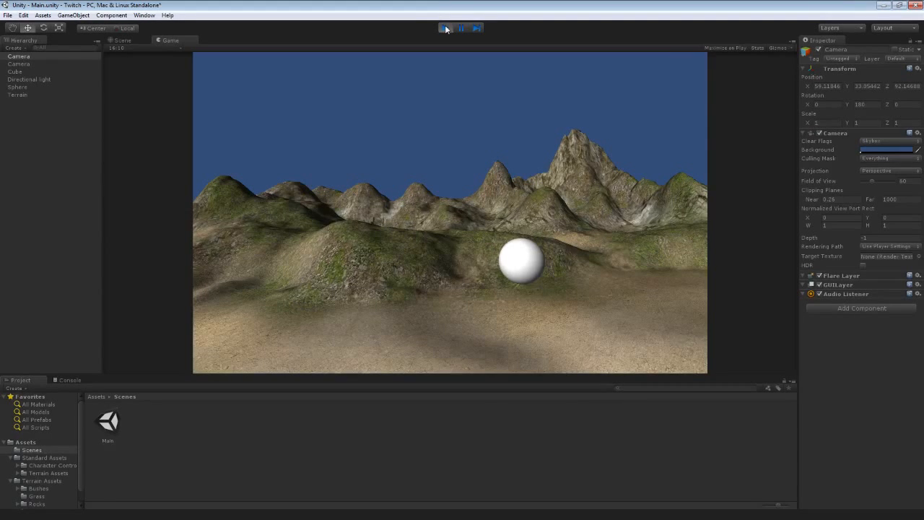
{"action": "left_click", "coordinate": [445, 28]}
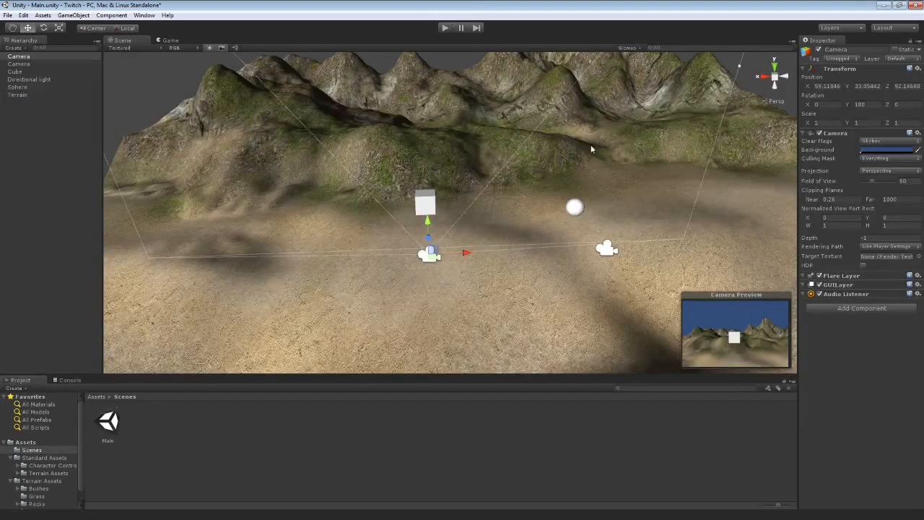
- Move the sphere along the X axis to about 54.3, closer to the cube, and check the first camera's preview
{"action": "left_click_drag", "start_coordinate": [426, 237], "coordinate": [542, 244], "text": "alt"}
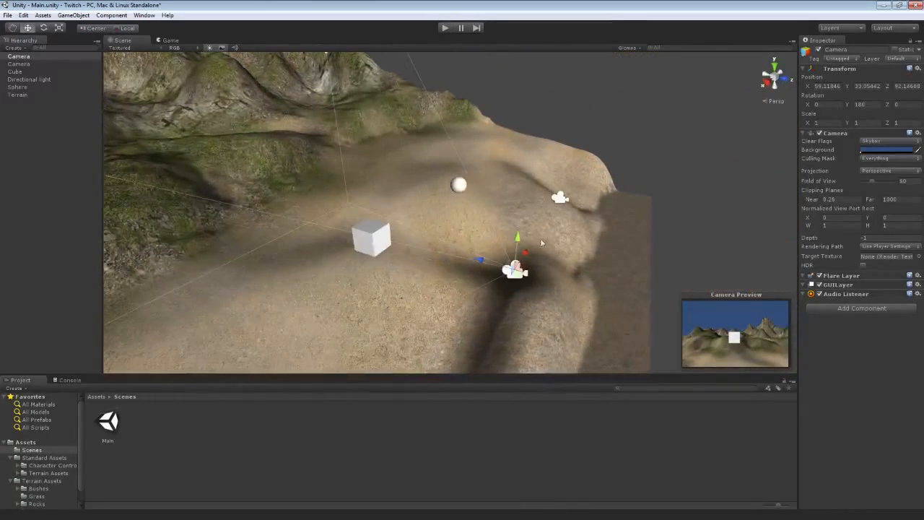
{"action": "left_click", "coordinate": [460, 187]}
{"action": "left_click_drag", "start_coordinate": [439, 198], "coordinate": [410, 220]}
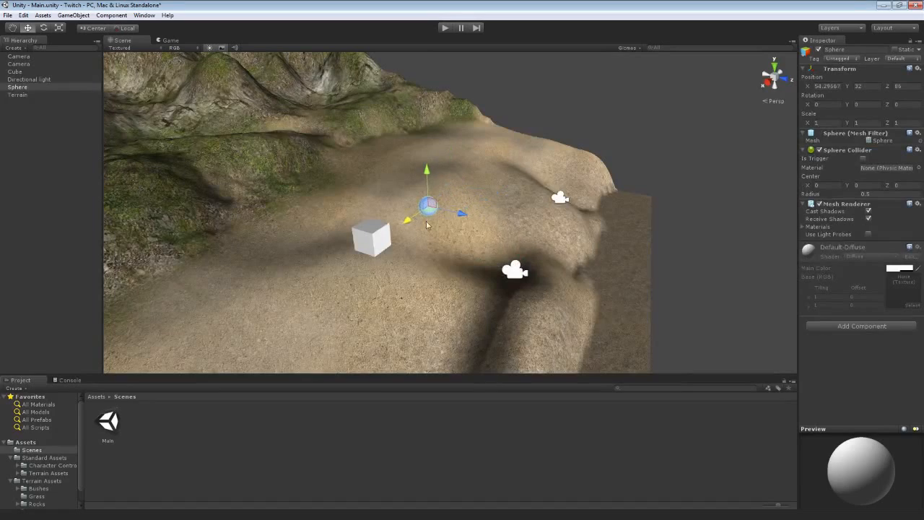
{"action": "left_click", "coordinate": [514, 268]}
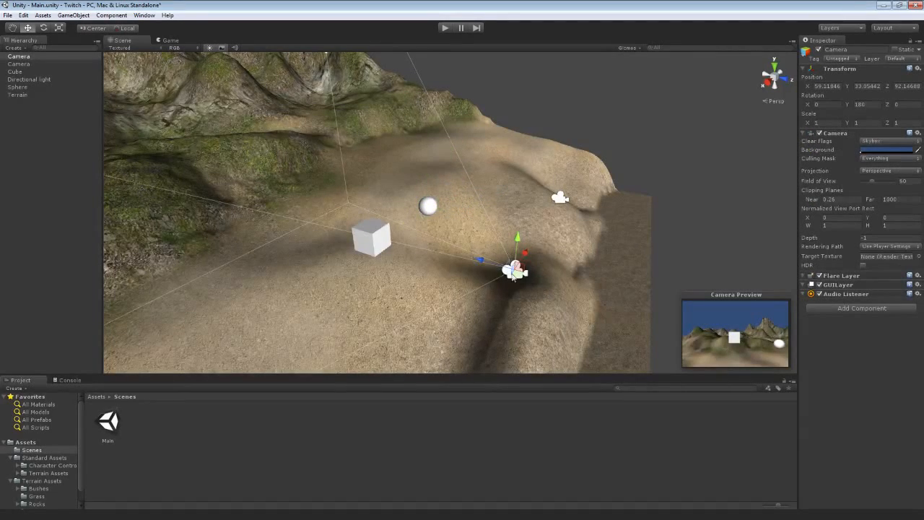
- Reposition the second camera at about X 55.45, Y 33.73 and the sphere at about X 55.65, comparing both camera previews
{"action": "left_click_drag", "start_coordinate": [472, 246], "coordinate": [427, 225], "text": "alt"}
{"action": "left_click", "coordinate": [484, 212]}
{"action": "right_click_drag", "start_coordinate": [425, 217], "coordinate": [459, 181]}
{"action": "left_click", "coordinate": [481, 230]}
{"action": "left_click_drag", "start_coordinate": [501, 216], "coordinate": [546, 206]}
{"action": "right_click_drag", "start_coordinate": [546, 205], "coordinate": [509, 213]}
{"action": "left_click", "coordinate": [414, 283]}
{"action": "left_click", "coordinate": [533, 222]}
{"action": "left_click", "coordinate": [407, 286]}
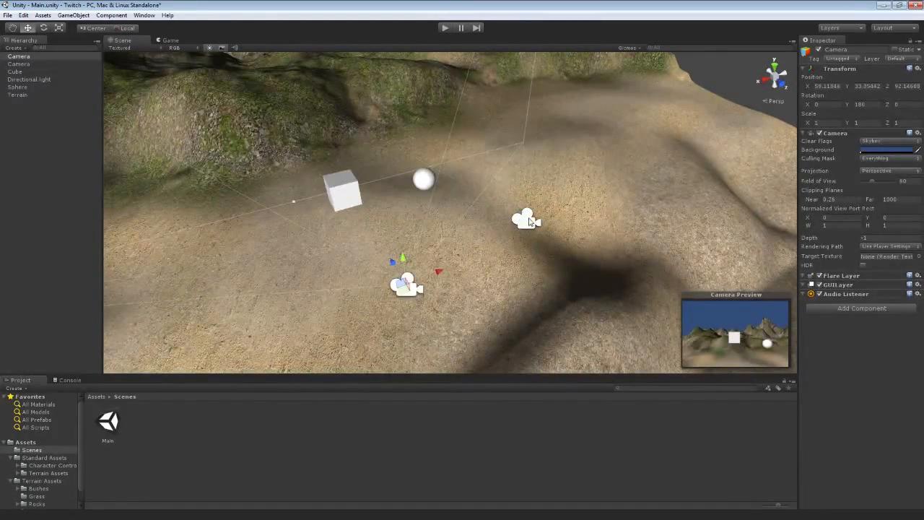
{"action": "left_click", "coordinate": [530, 222]}
{"action": "right_click_drag", "start_coordinate": [634, 198], "coordinate": [561, 165]}
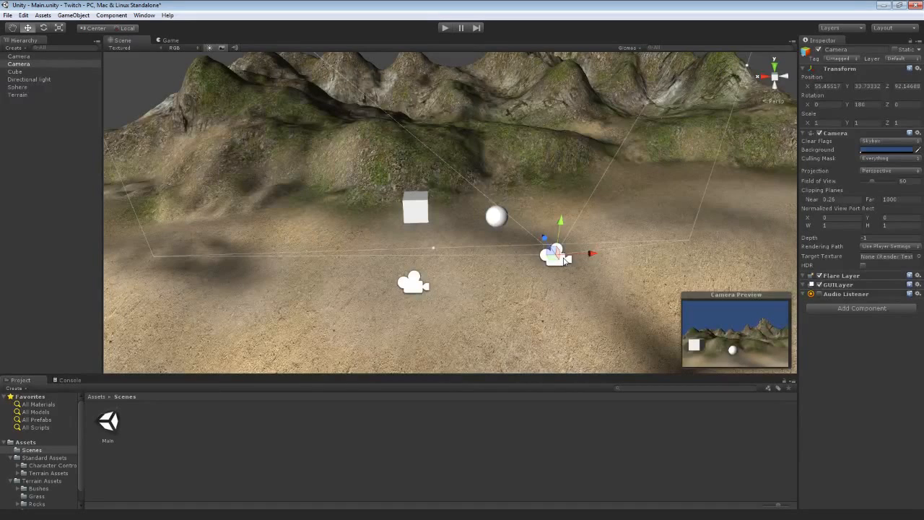
- Set the second camera's clear flags to Depth only and its depth to 0, and compare it with the first camera
{"action": "left_click", "coordinate": [885, 142]}
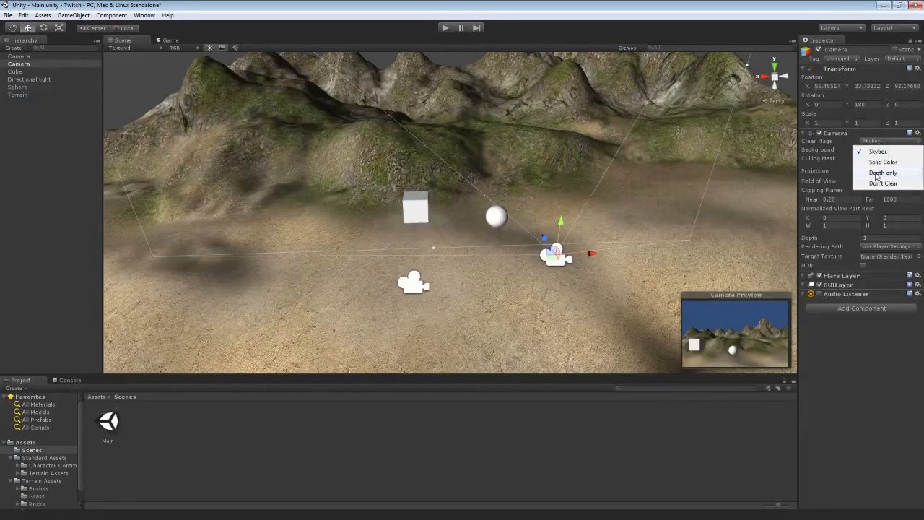
{"action": "left_click", "coordinate": [876, 174]}
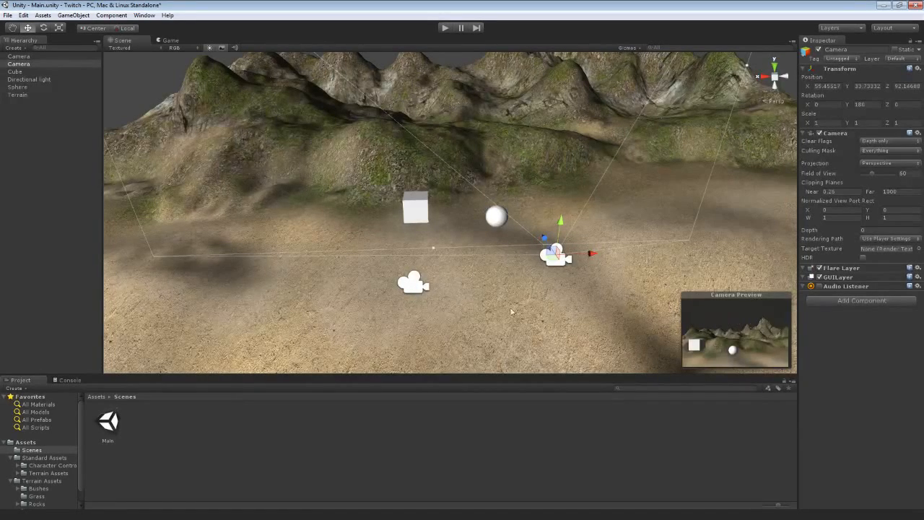
{"action": "left_click", "coordinate": [419, 285]}
{"action": "left_click", "coordinate": [555, 257]}
- Disable the terrain to view the scene without it, and enable it again
{"action": "left_click", "coordinate": [246, 312]}
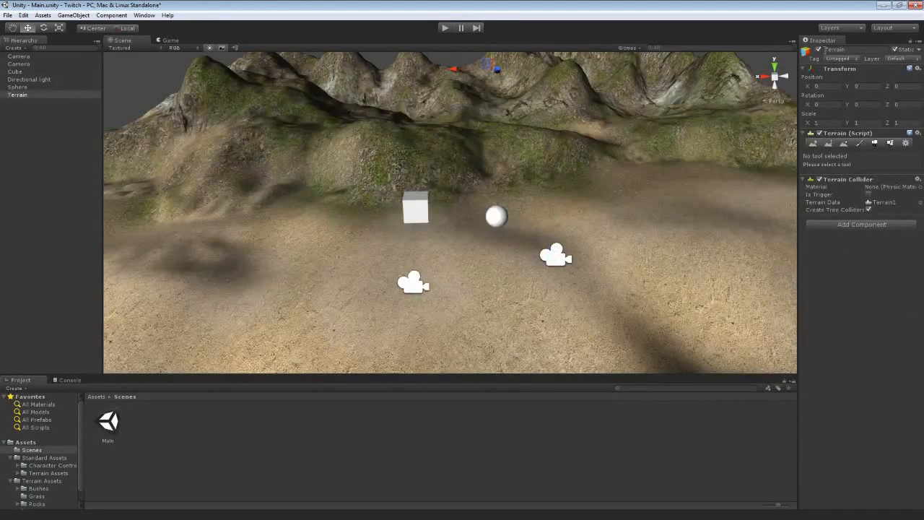
{"action": "left_click", "coordinate": [819, 49]}
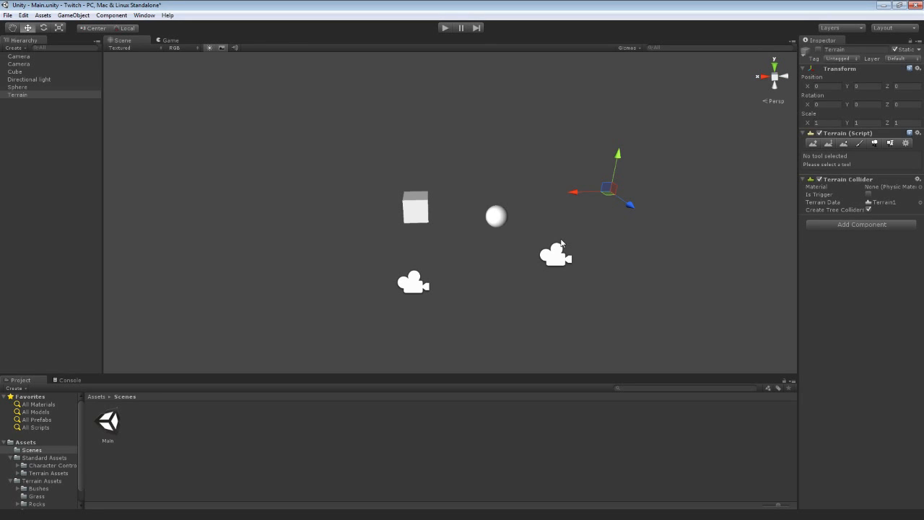
{"action": "left_click", "coordinate": [818, 49]}
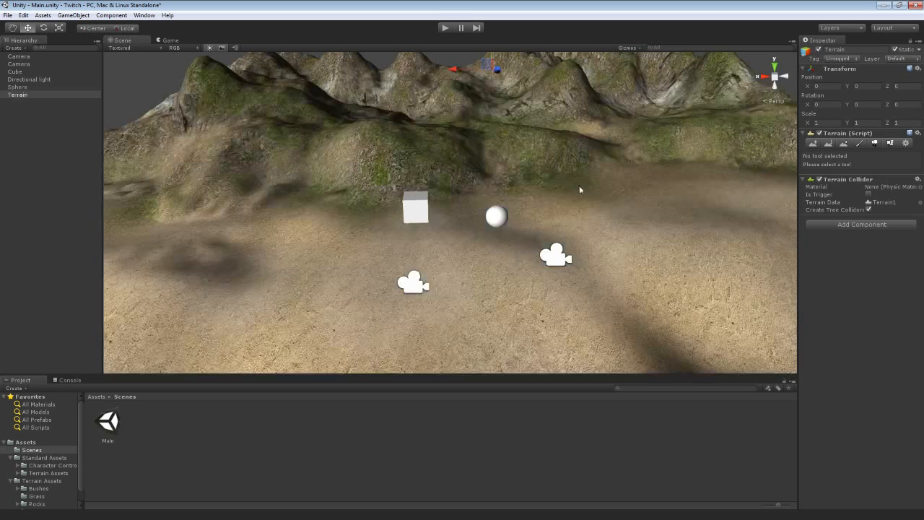
- Compare the two cameras' settings and add a new layer named Special as User Layer 8
{"action": "left_click", "coordinate": [552, 262]}
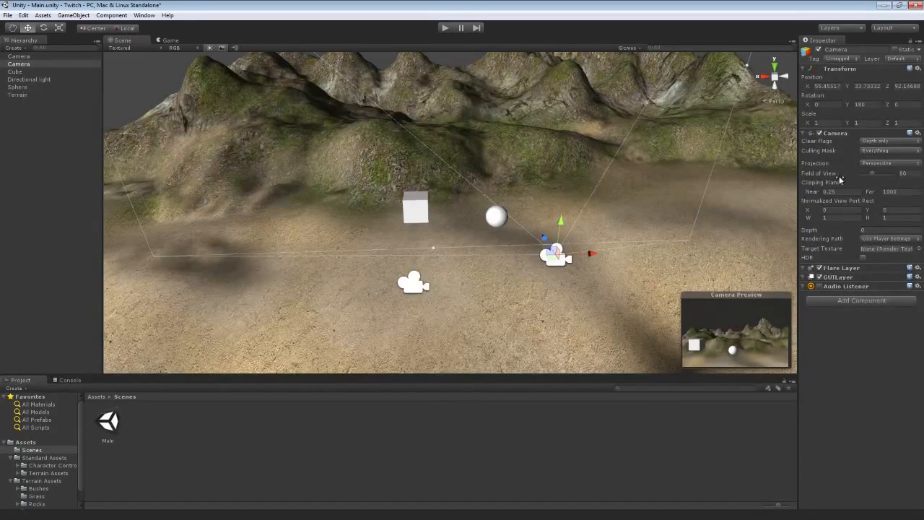
{"action": "left_click", "coordinate": [417, 284]}
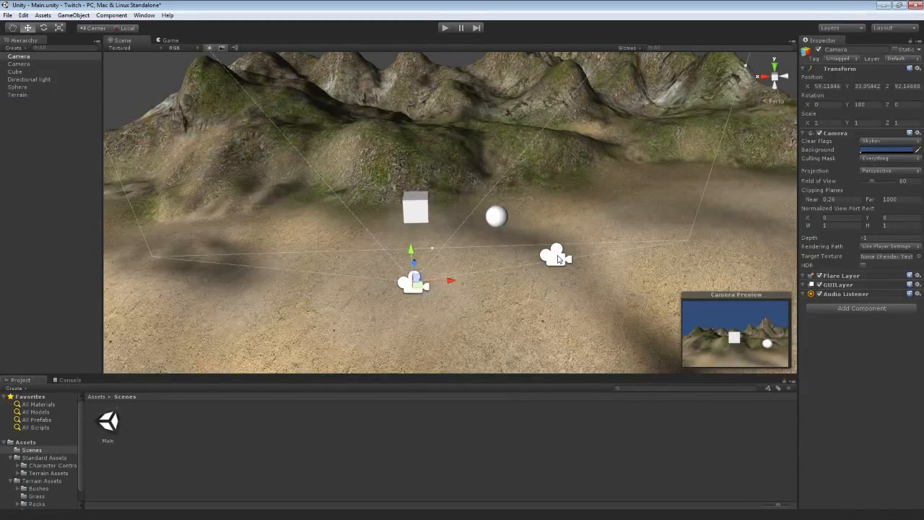
{"action": "left_click", "coordinate": [494, 220]}
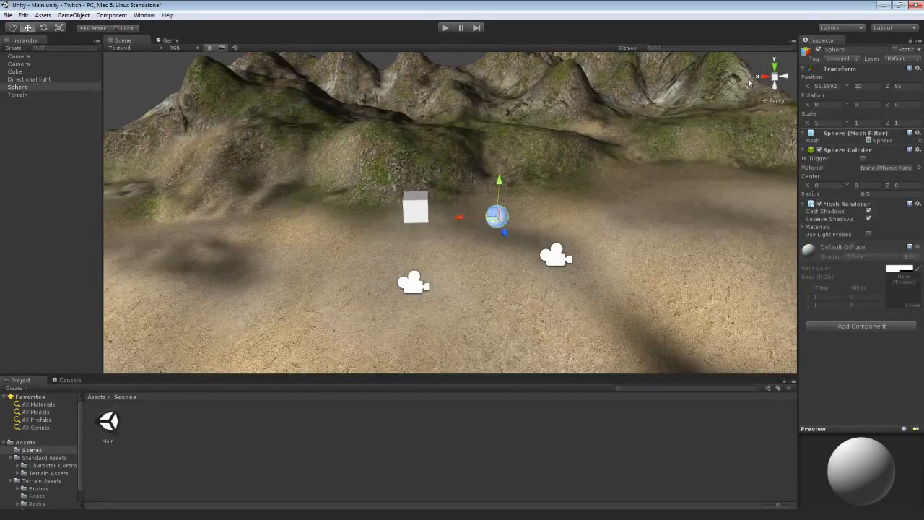
{"action": "left_click", "coordinate": [892, 59]}
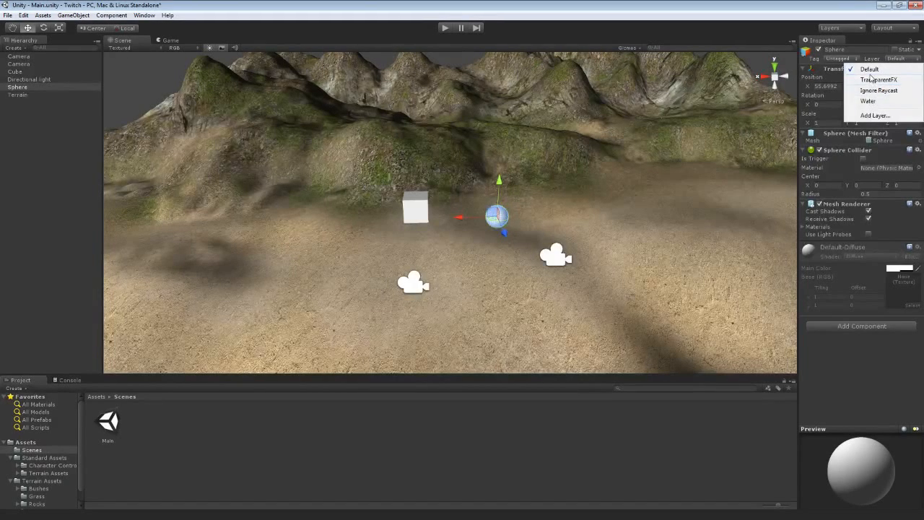
{"action": "left_click", "coordinate": [874, 117]}
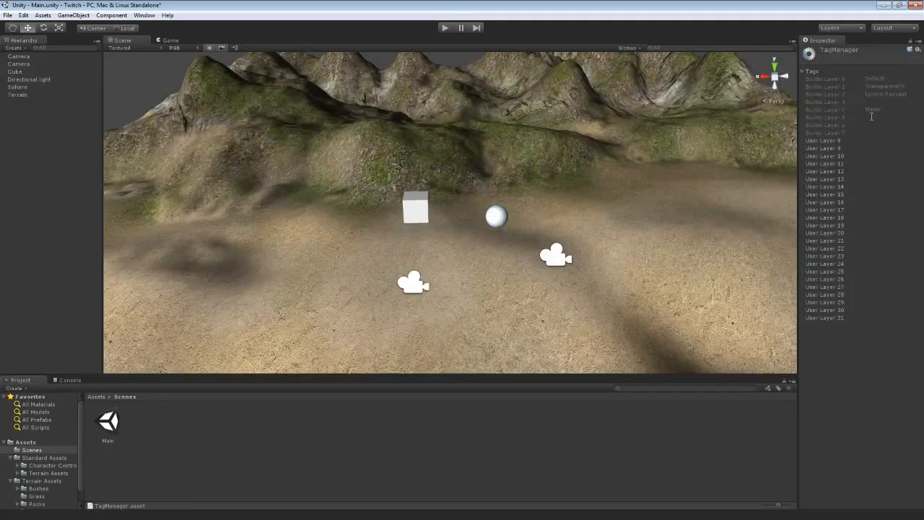
{"action": "left_click", "coordinate": [875, 139]}
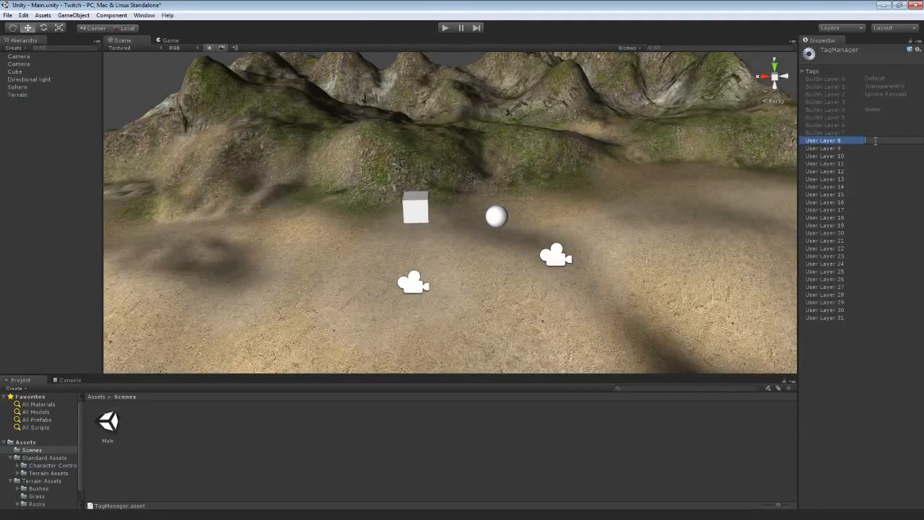
{"action": "type", "text": "Speed"}
{"action": "key", "text": "Return"}
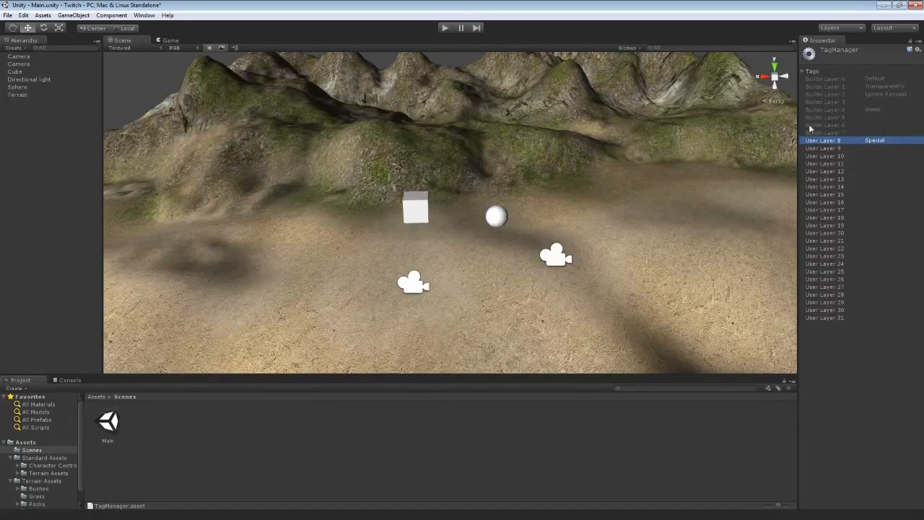
- Assign the sphere to the Special layer
{"action": "left_click", "coordinate": [497, 216]}
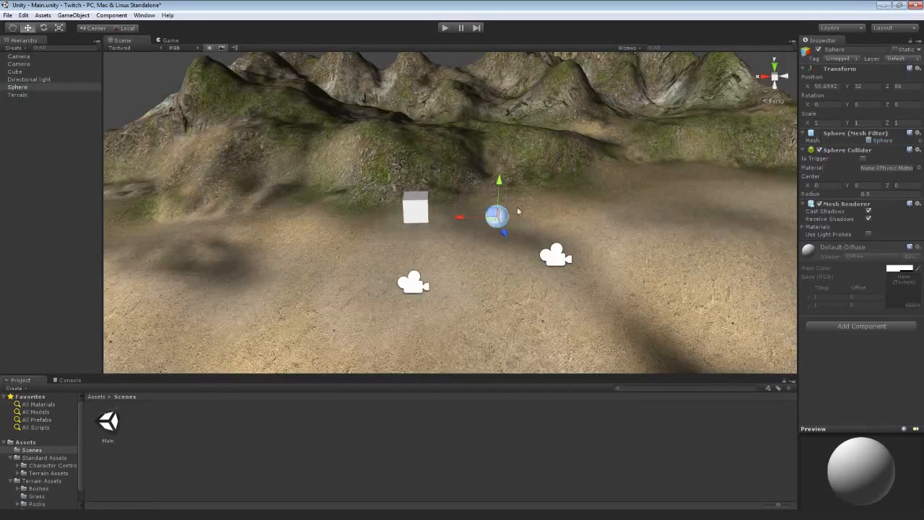
{"action": "left_click", "coordinate": [897, 59]}
{"action": "left_click", "coordinate": [876, 111]}
- Restrict the second camera's culling mask to only the Special layer and test the combined view in play mode
{"action": "left_click", "coordinate": [552, 254]}
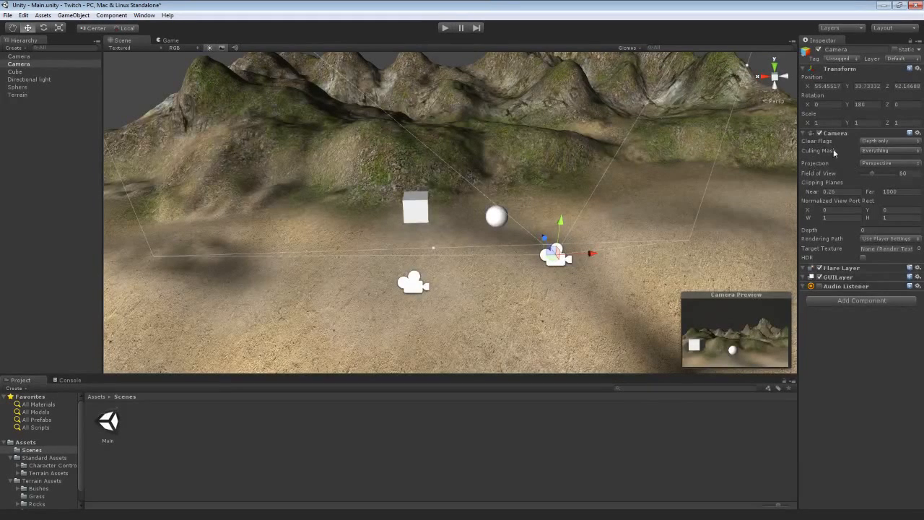
{"action": "left_click", "coordinate": [876, 151]}
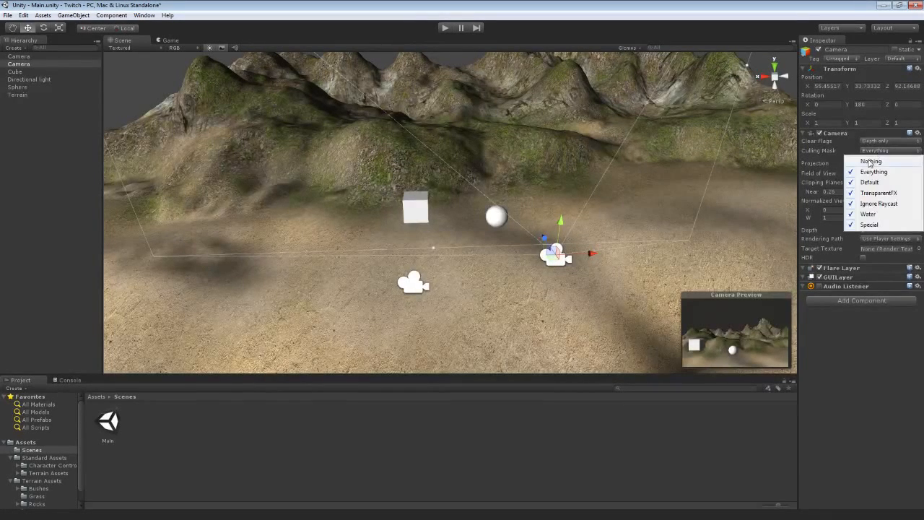
{"action": "left_click", "coordinate": [871, 161]}
{"action": "left_click", "coordinate": [868, 151]}
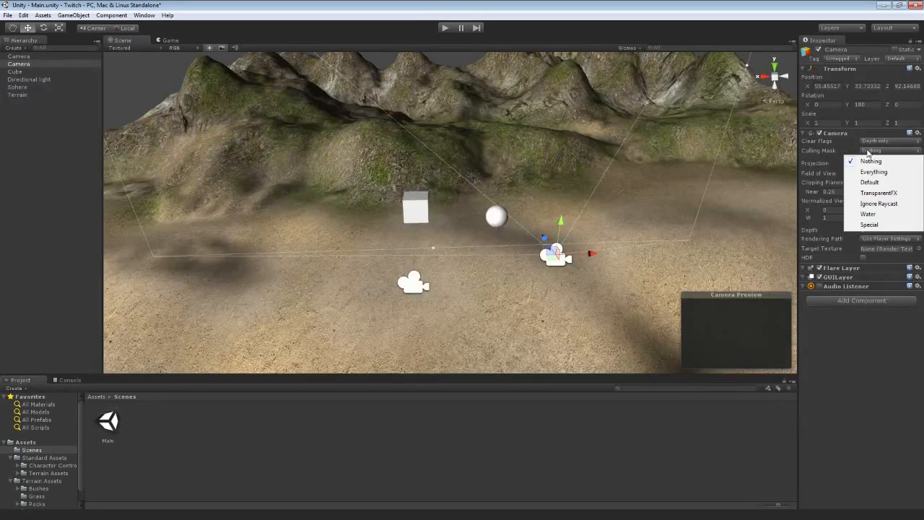
{"action": "left_click", "coordinate": [870, 225]}
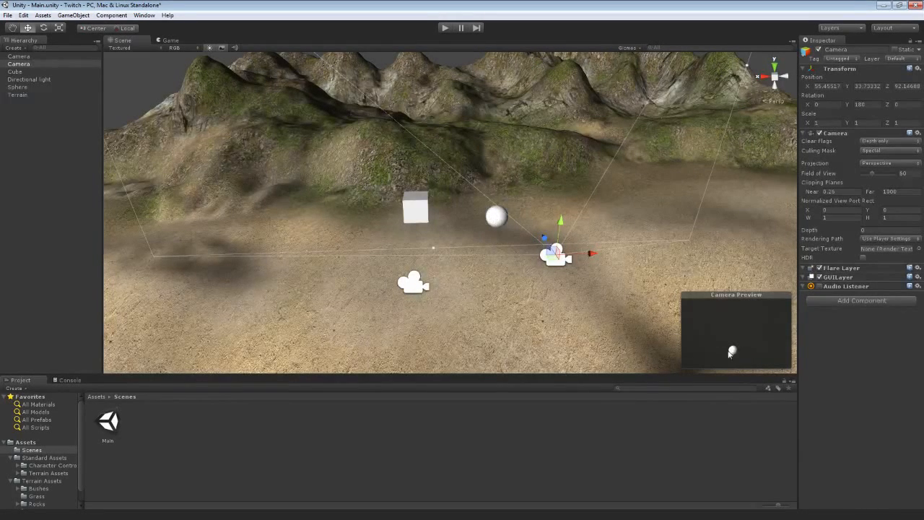
{"action": "left_click", "coordinate": [446, 28]}
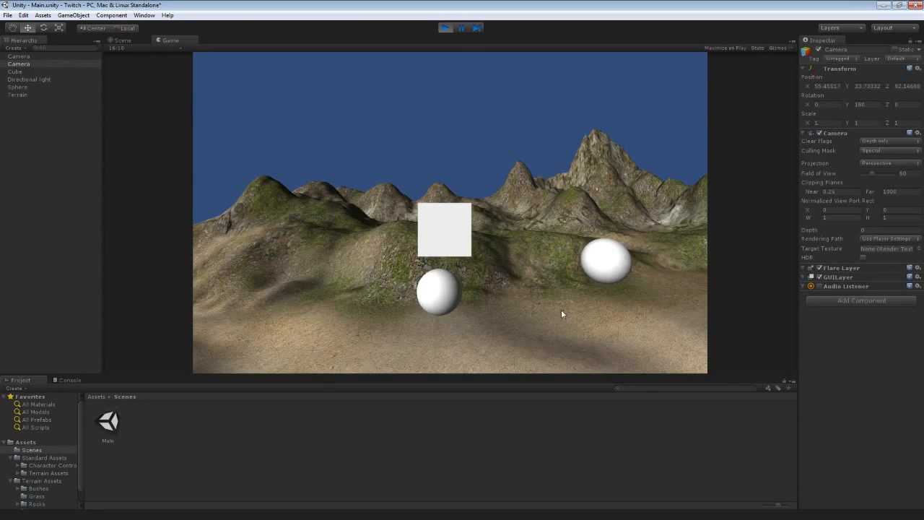
{"action": "left_click", "coordinate": [444, 28]}
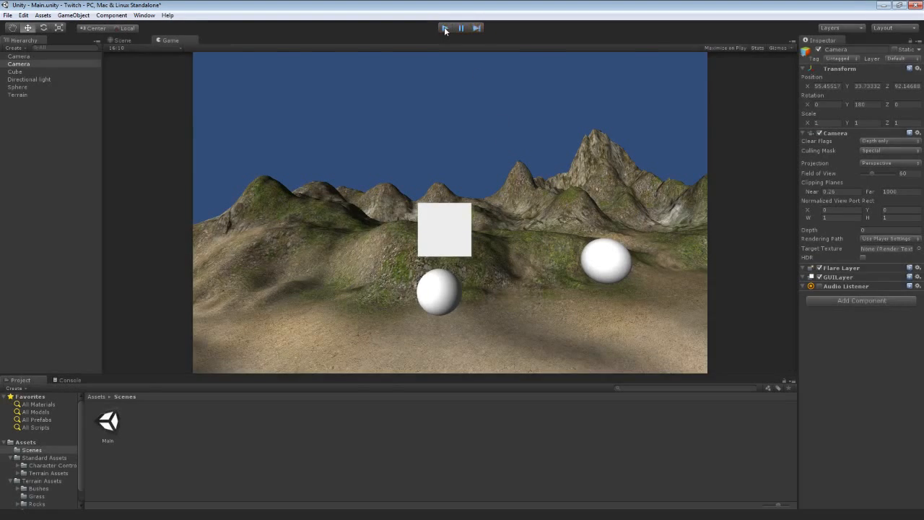
- Exclude the Special layer from the first camera's culling mask and run the scene
{"action": "left_click", "coordinate": [413, 282]}
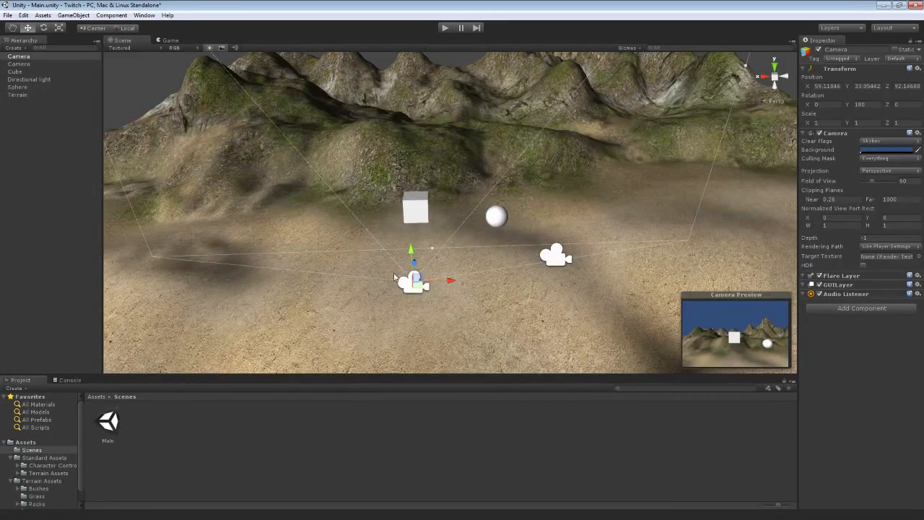
{"action": "left_click", "coordinate": [871, 158]}
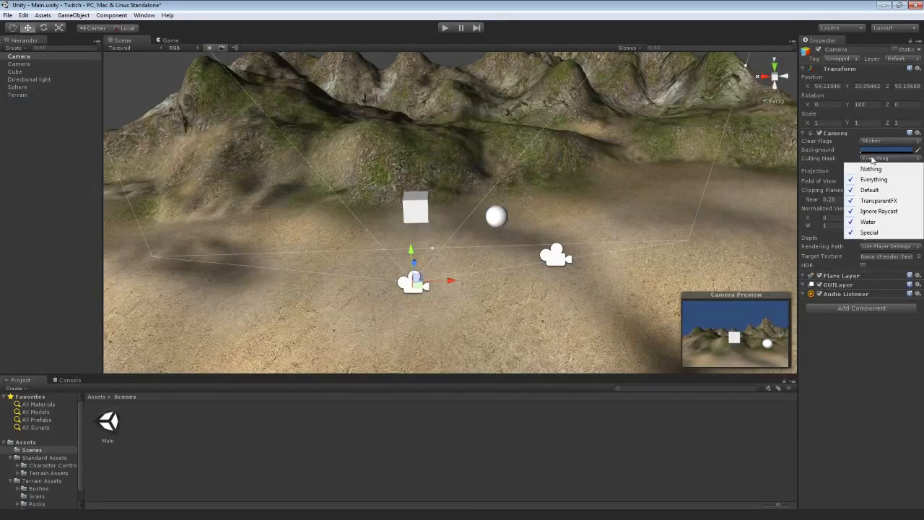
{"action": "left_click", "coordinate": [869, 233]}
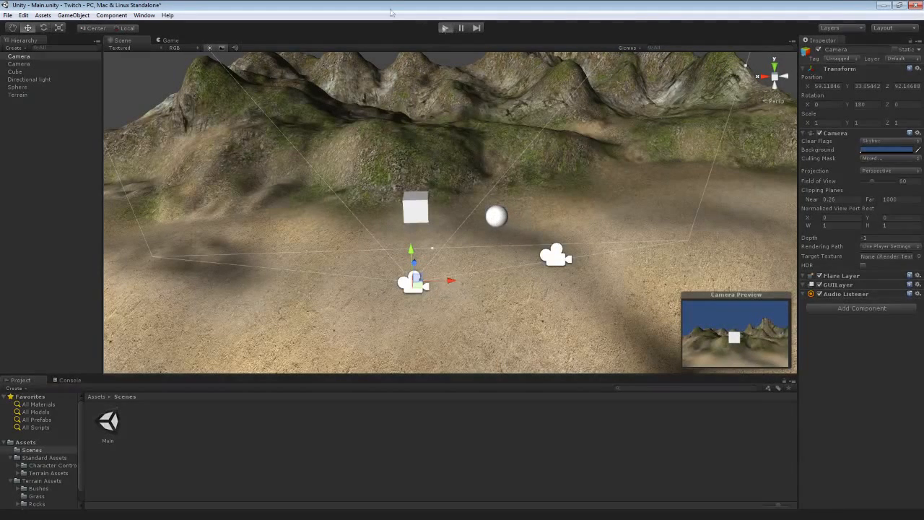
{"action": "key", "text": "ctrl+p"}
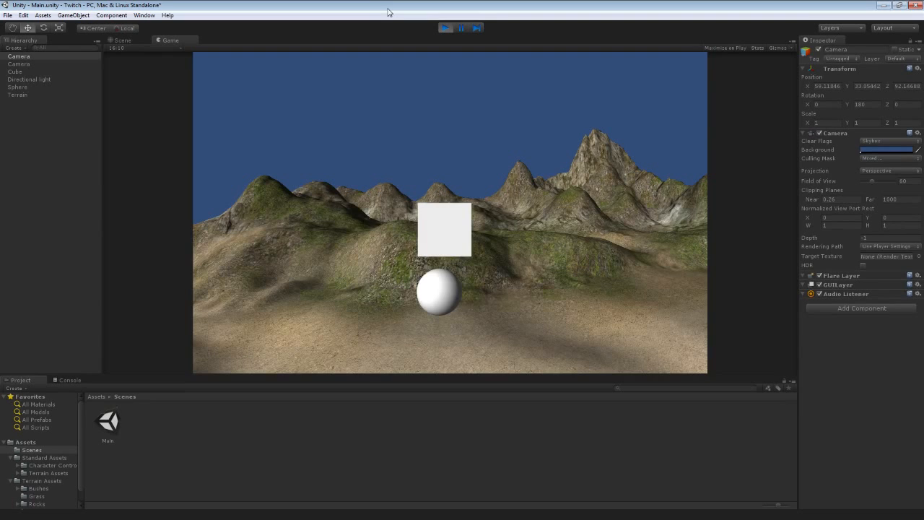
- Try shifting the second camera along X in play mode with the Game view docked beside the Scene view, and restore the edit layout
{"action": "left_click_drag", "start_coordinate": [170, 39], "coordinate": [688, 125]}
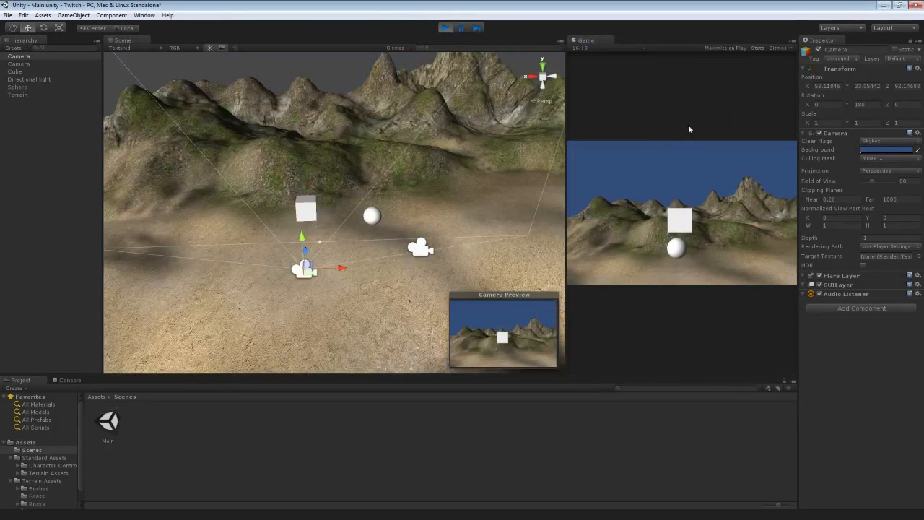
{"action": "left_click", "coordinate": [424, 250]}
{"action": "left_click_drag", "start_coordinate": [458, 249], "coordinate": [513, 263]}
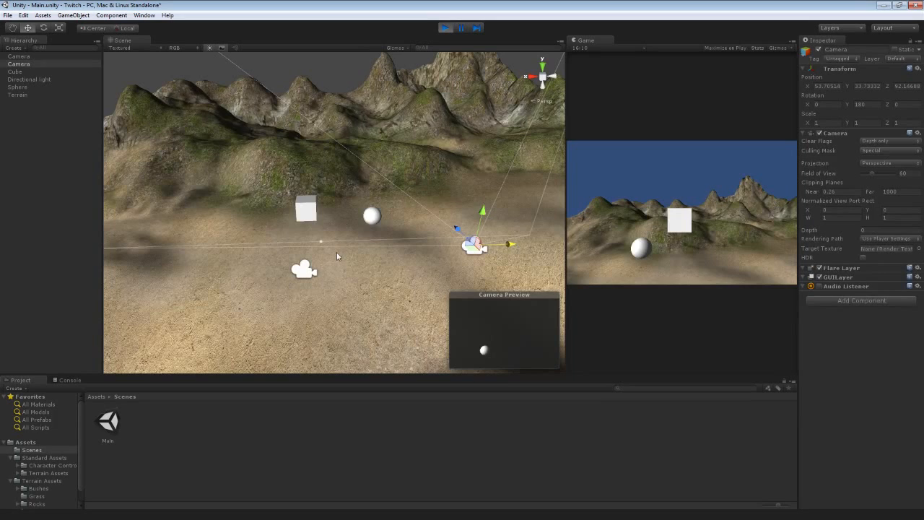
{"action": "mouse_move", "coordinate": [510, 245]}
{"action": "left_mouse_down"}
{"action": "mouse_move", "coordinate": [484, 249]}
{"action": "mouse_move", "coordinate": [517, 248]}
{"action": "left_mouse_up"}
{"action": "left_click", "coordinate": [297, 273]}
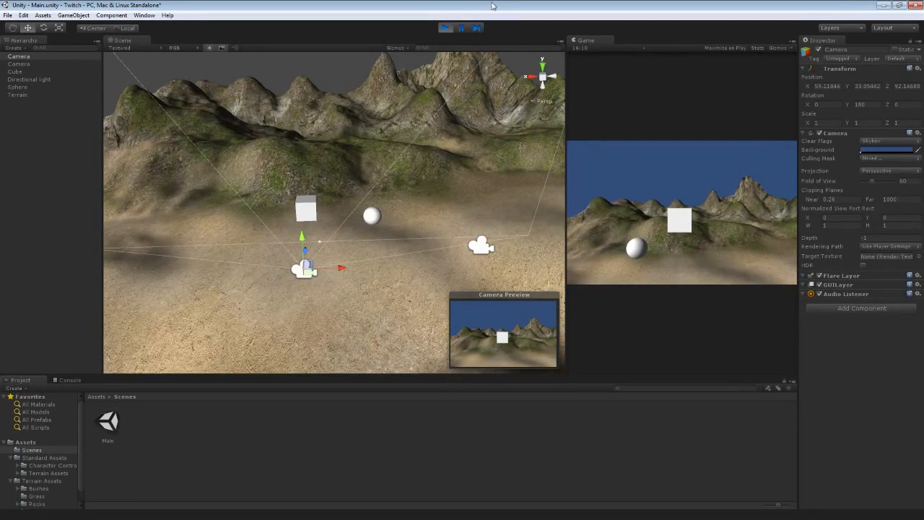
{"action": "left_click", "coordinate": [444, 28]}
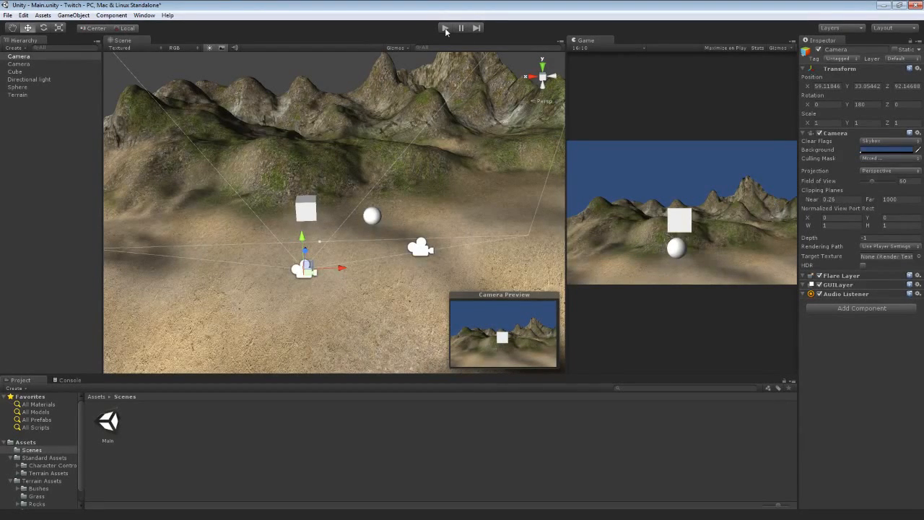
{"action": "left_click_drag", "start_coordinate": [587, 42], "coordinate": [165, 41]}
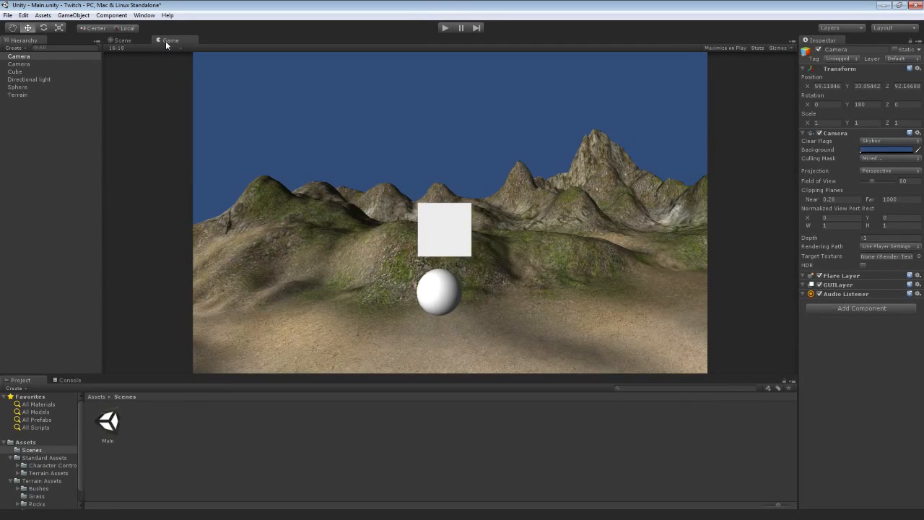
{"action": "left_click", "coordinate": [123, 41]}
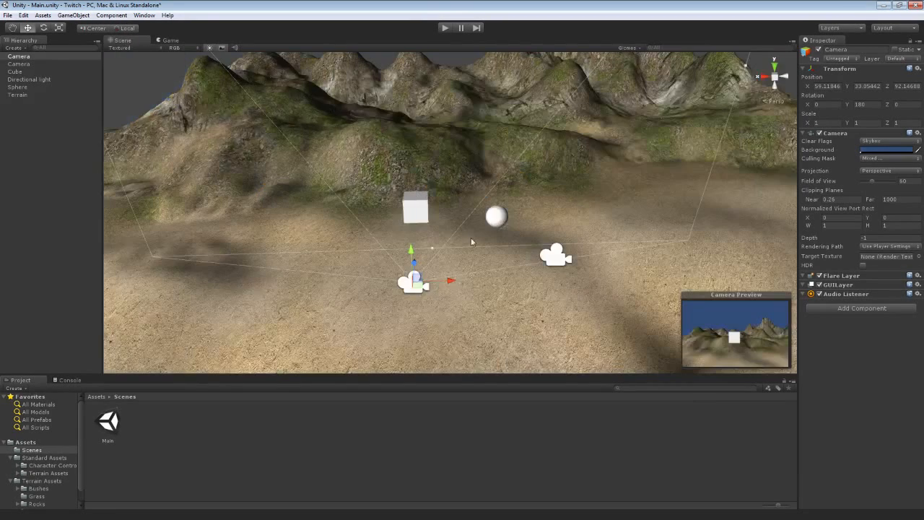
- Rotate the second camera to face away from the terrain, with its Y rotation set to 0
{"action": "left_click", "coordinate": [556, 259]}
{"action": "left_click_drag", "start_coordinate": [534, 175], "coordinate": [595, 167], "text": "alt"}
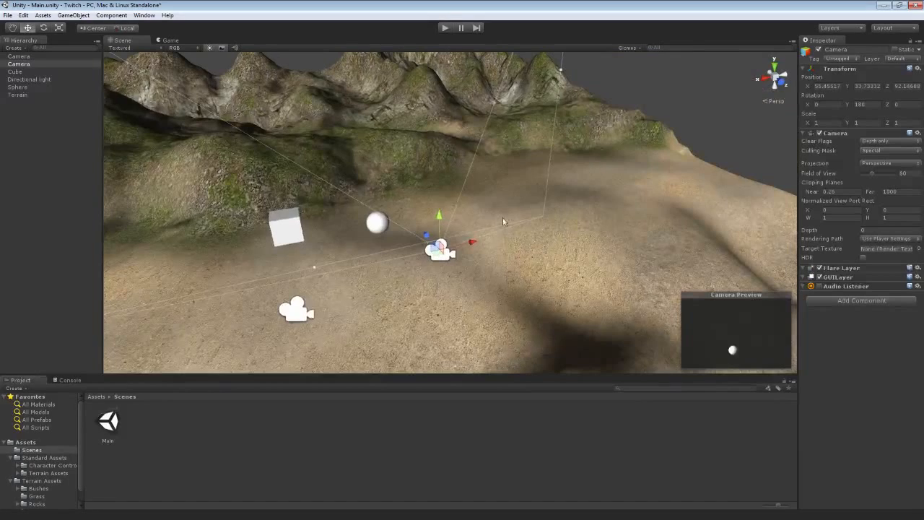
{"action": "key", "text": "e"}
{"action": "left_click_drag", "start_coordinate": [450, 271], "coordinate": [169, 128]}
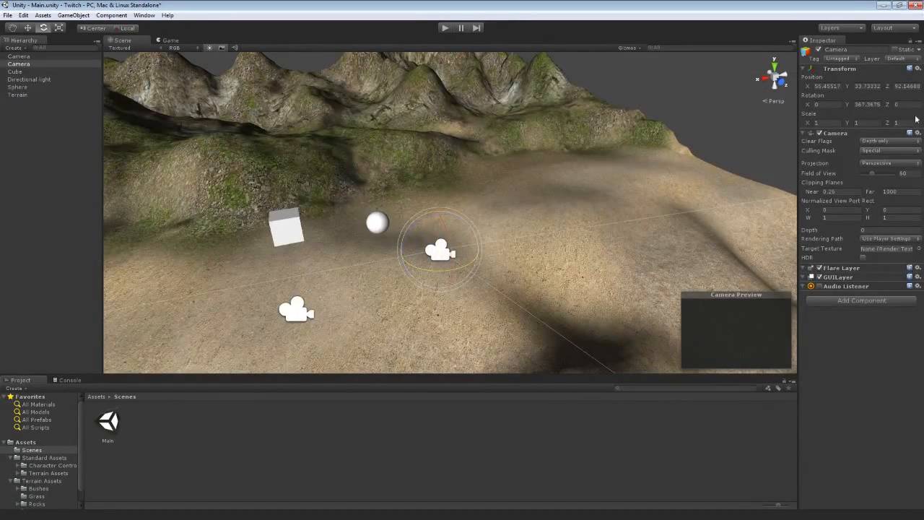
{"action": "left_click", "coordinate": [870, 104]}
{"action": "type", "text": "0"}
{"action": "key", "text": "Return"}
- Switch the second camera's projection to Orthographic and set its size to 6
{"action": "left_click_drag", "start_coordinate": [693, 120], "coordinate": [114, 166], "text": "alt"}
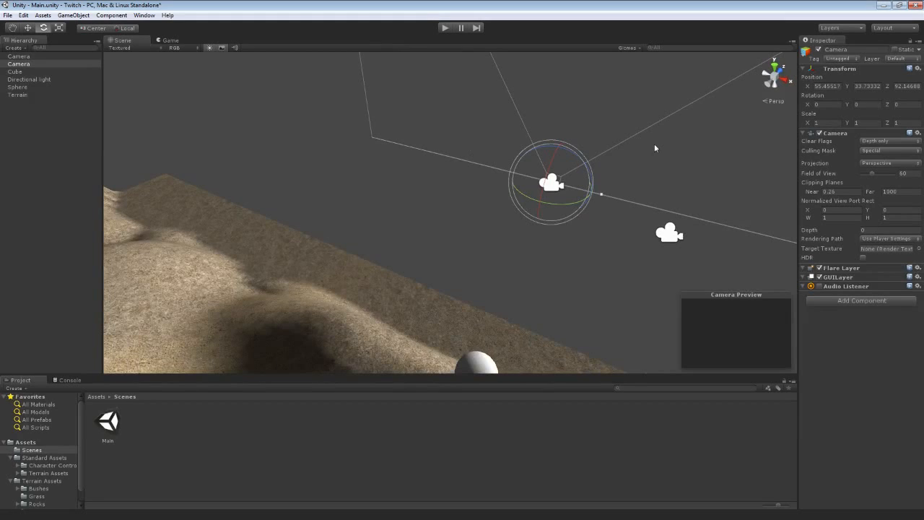
{"action": "left_click", "coordinate": [889, 163]}
{"action": "left_click", "coordinate": [870, 185]}
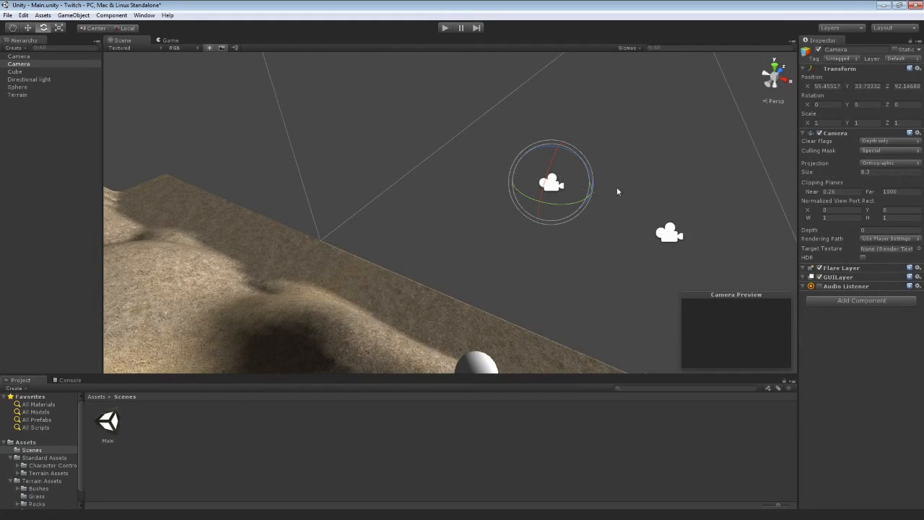
{"action": "left_click", "coordinate": [850, 176]}
{"action": "type", "text": "6"}
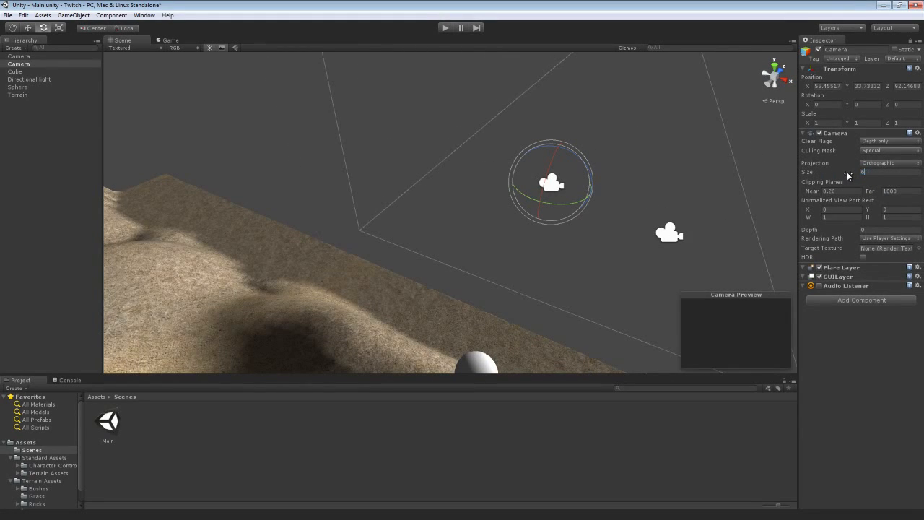
- Relocate the sphere close to the second camera at position X 55, Y 33, Z 92
{"action": "left_click", "coordinate": [479, 362]}
{"action": "left_click_drag", "start_coordinate": [549, 283], "coordinate": [476, 274], "text": "alt"}
{"action": "left_click", "coordinate": [554, 234]}
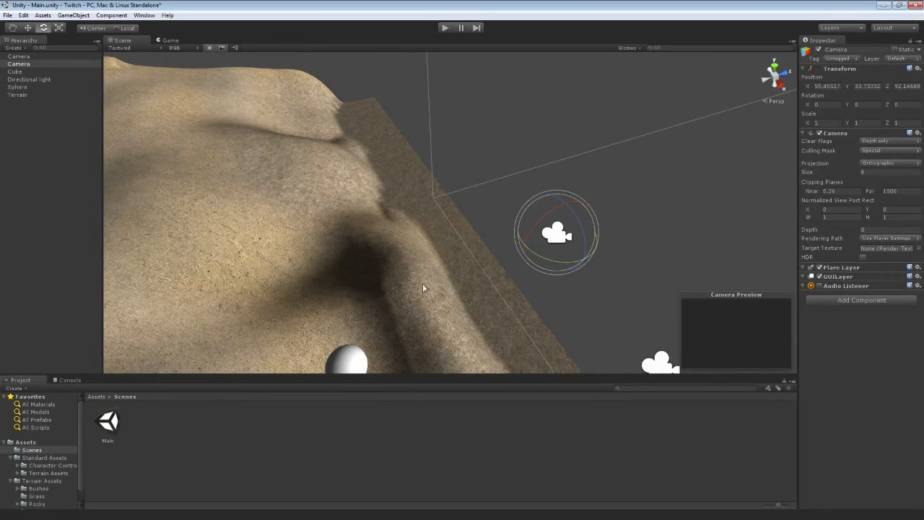
{"action": "left_click", "coordinate": [348, 361]}
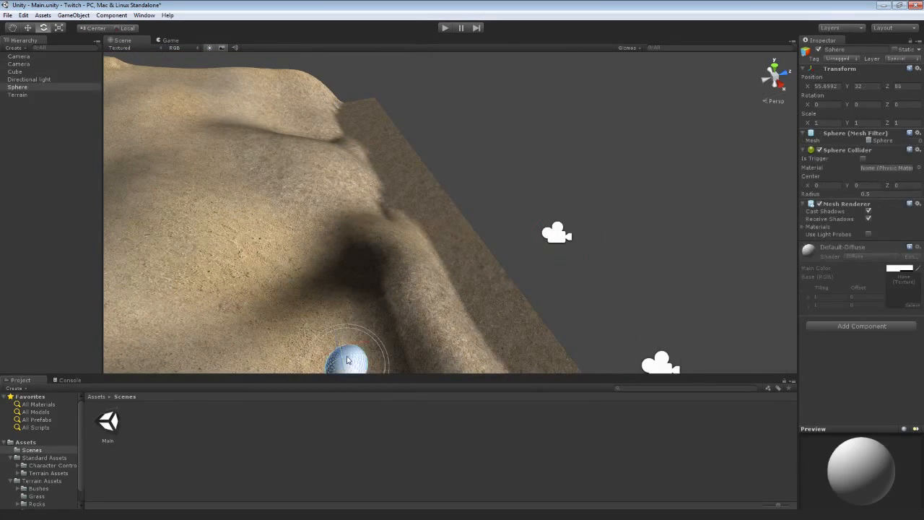
{"action": "left_click", "coordinate": [826, 86]}
{"action": "type", "text": "55"}
{"action": "key", "text": "Tab"}
{"action": "type", "text": "23"}
{"action": "key", "text": "Tab"}
{"action": "type", "text": "82"}
{"action": "left_click_drag", "start_coordinate": [557, 174], "coordinate": [636, 198], "text": "alt"}
- Move the sphere along the Z axis to about 97.2, in front of the second camera, and check that camera's preview
{"action": "key", "text": "w"}
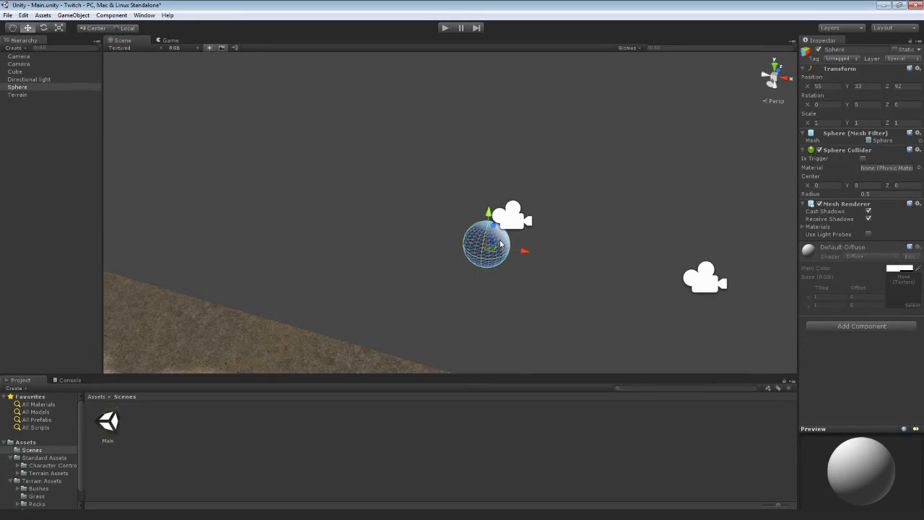
{"action": "left_click_drag", "start_coordinate": [501, 221], "coordinate": [533, 137]}
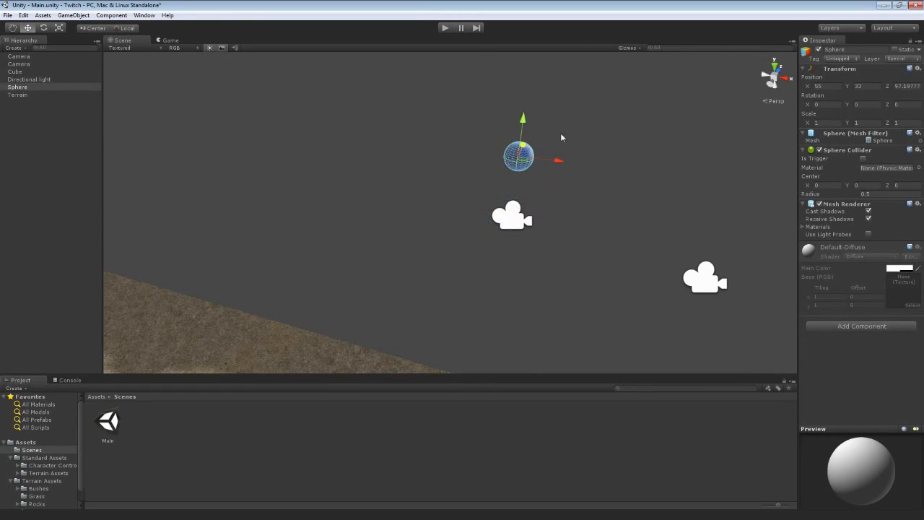
{"action": "left_click", "coordinate": [512, 228]}
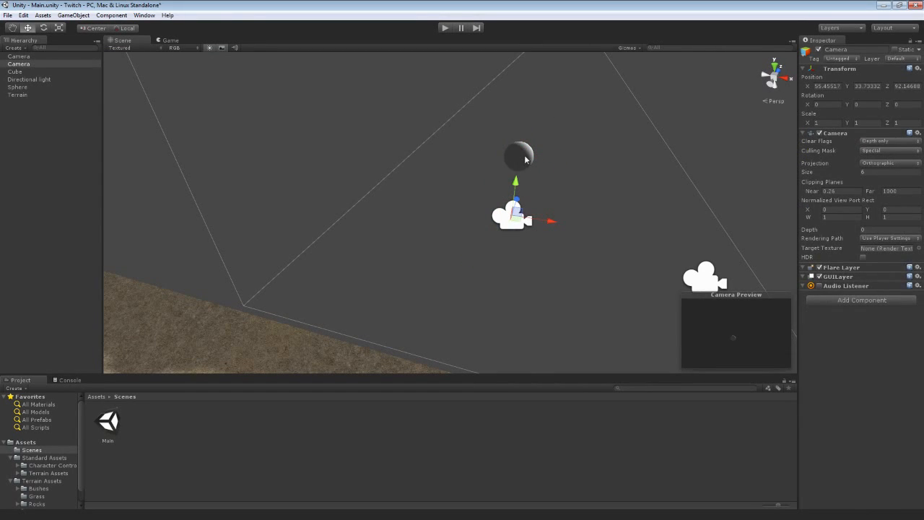
{"action": "left_click", "coordinate": [528, 161]}
{"action": "left_click", "coordinate": [512, 216]}
- Adjust the second camera's orthographic size, and lower the camera and the sphere, placing the sphere at about X 53.23, Y 31.57
{"action": "left_click_drag", "start_coordinate": [858, 181], "coordinate": [783, 170]}
{"action": "left_click", "coordinate": [518, 157]}
{"action": "left_click_drag", "start_coordinate": [520, 127], "coordinate": [506, 197]}
{"action": "left_click", "coordinate": [504, 221]}
{"action": "left_click", "coordinate": [516, 199]}
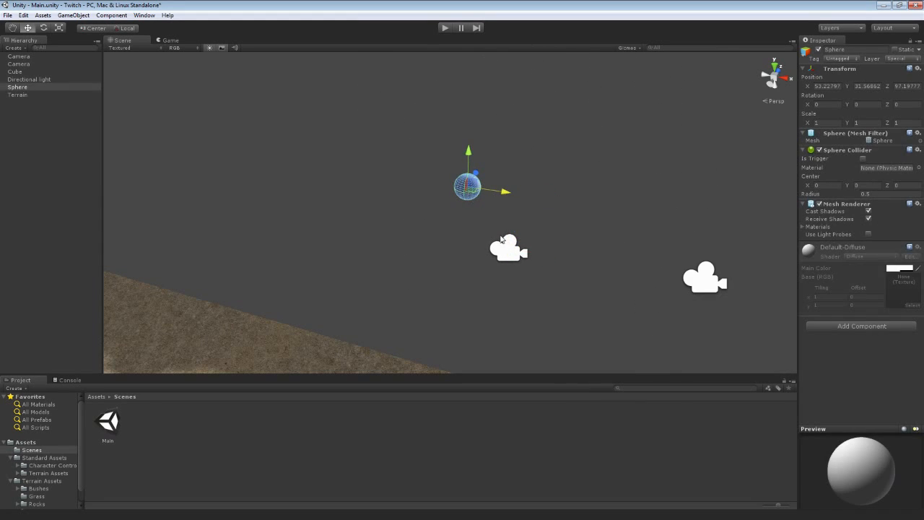
- Duplicate the sphere, move the copy along the X axis to the other lower corner of the second camera's view, and check its preview
{"action": "left_click", "coordinate": [509, 243]}
{"action": "left_click", "coordinate": [468, 187]}
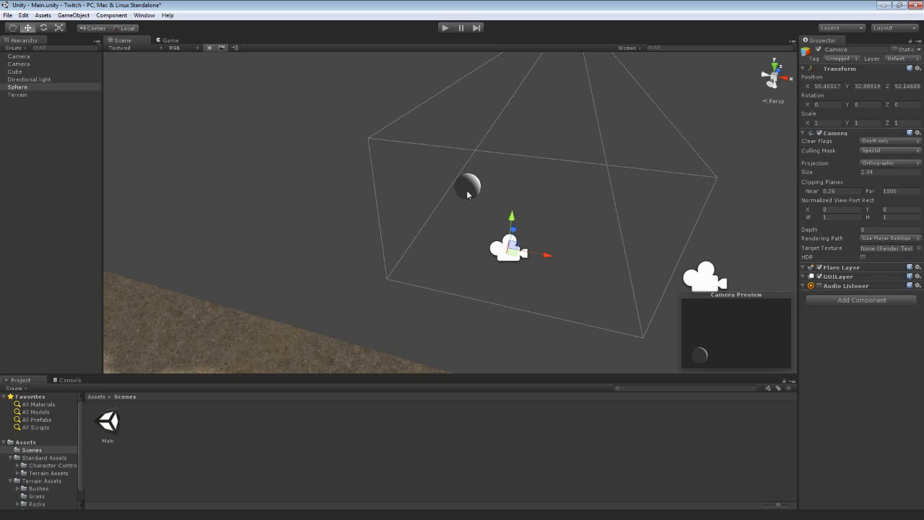
{"action": "right_click", "coordinate": [27, 87]}
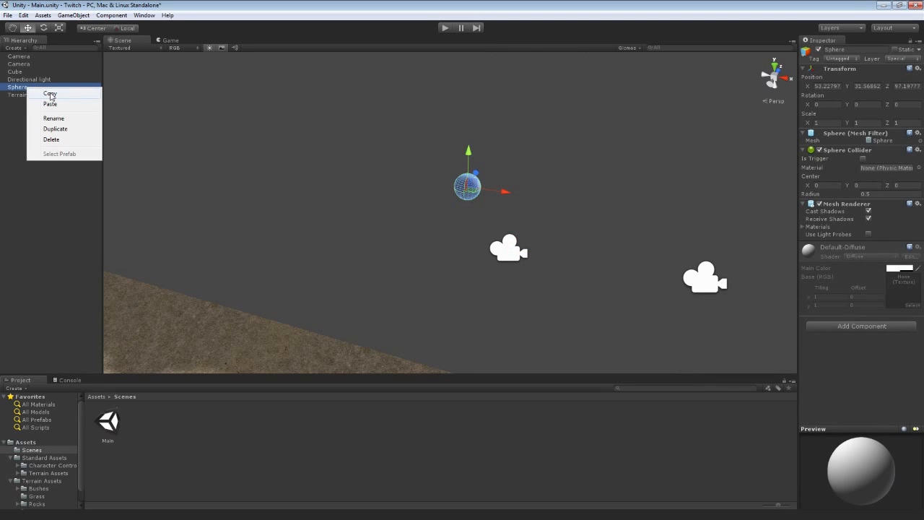
{"action": "left_click", "coordinate": [54, 129]}
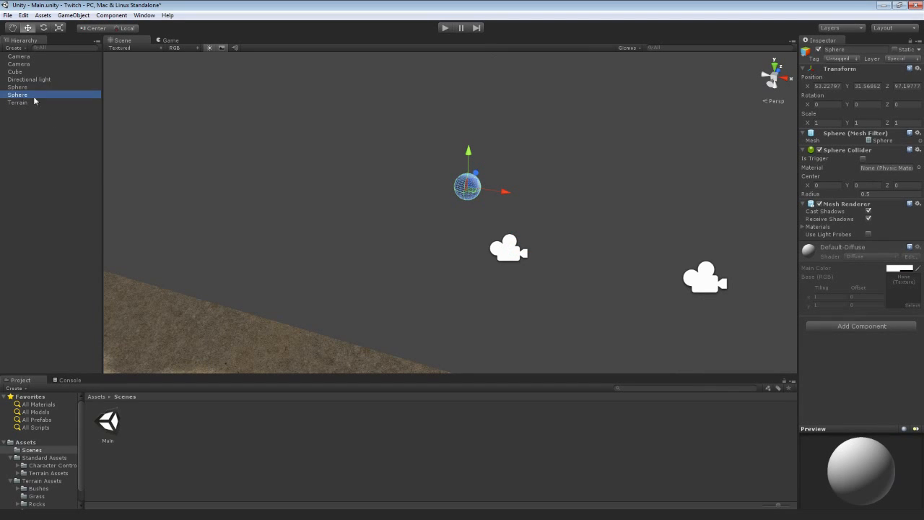
{"action": "left_click_drag", "start_coordinate": [504, 192], "coordinate": [631, 210]}
{"action": "left_click", "coordinate": [509, 248]}
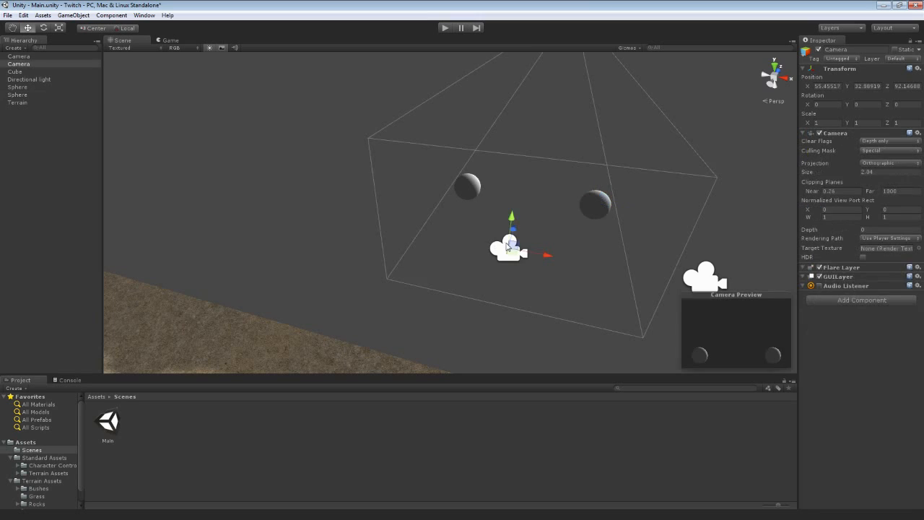
- Duplicate the original sphere and raise one of the two to about Y 34.15, in the upper corner of the second camera's view
{"action": "right_click", "coordinate": [27, 88]}
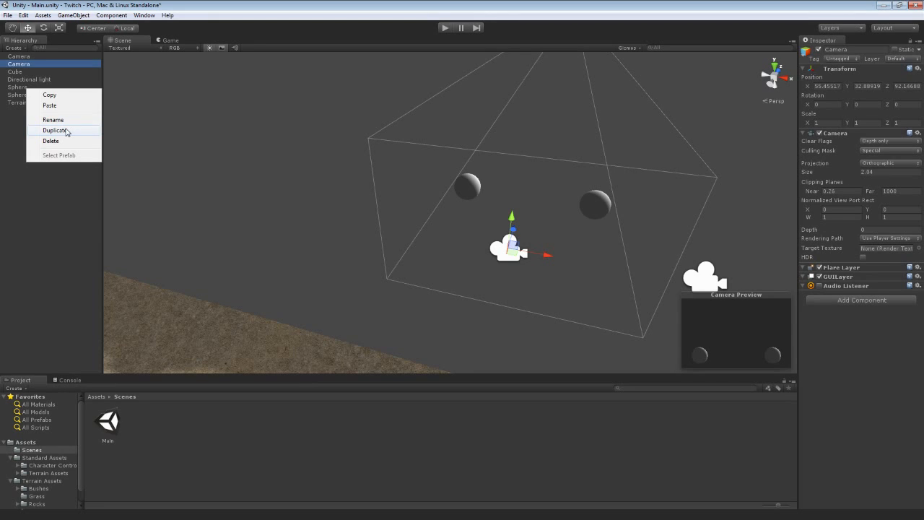
{"action": "left_click", "coordinate": [66, 131]}
{"action": "left_click_drag", "start_coordinate": [466, 163], "coordinate": [469, 81]}
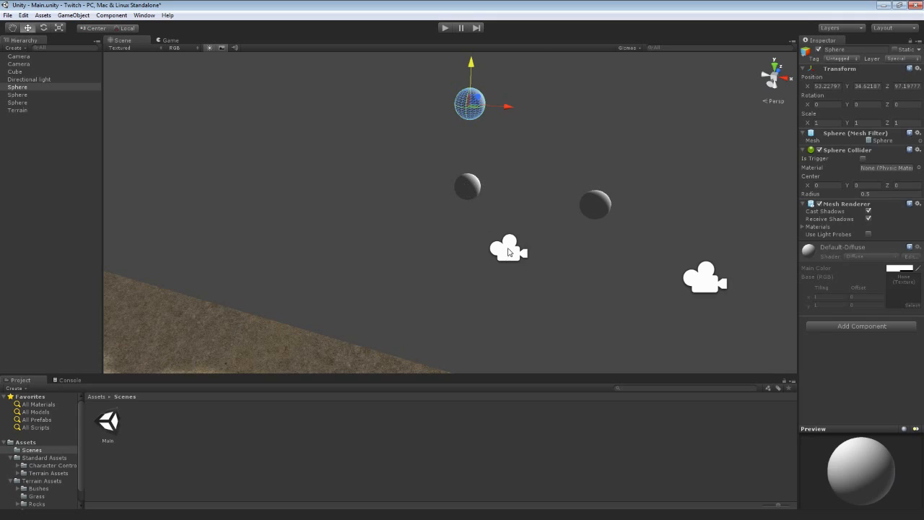
{"action": "left_click", "coordinate": [509, 251]}
{"action": "left_click", "coordinate": [463, 105]}
{"action": "left_click_drag", "start_coordinate": [471, 66], "coordinate": [474, 84]}
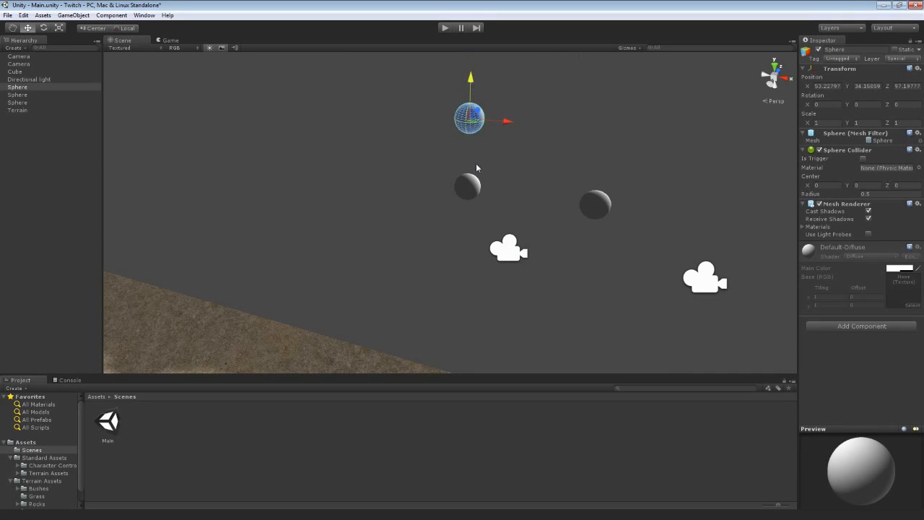
{"action": "left_click", "coordinate": [519, 248]}
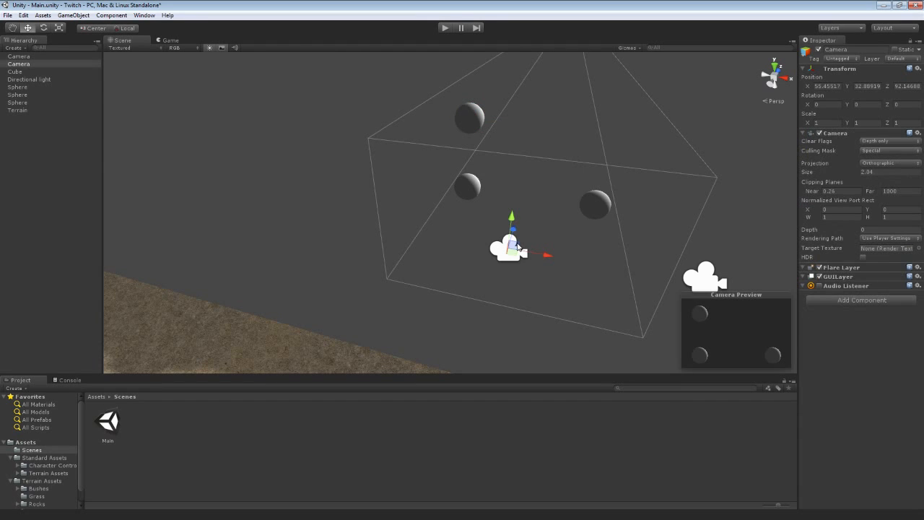
- Add a new layer named GUI as User Layer 9
{"action": "left_click", "coordinate": [474, 126]}
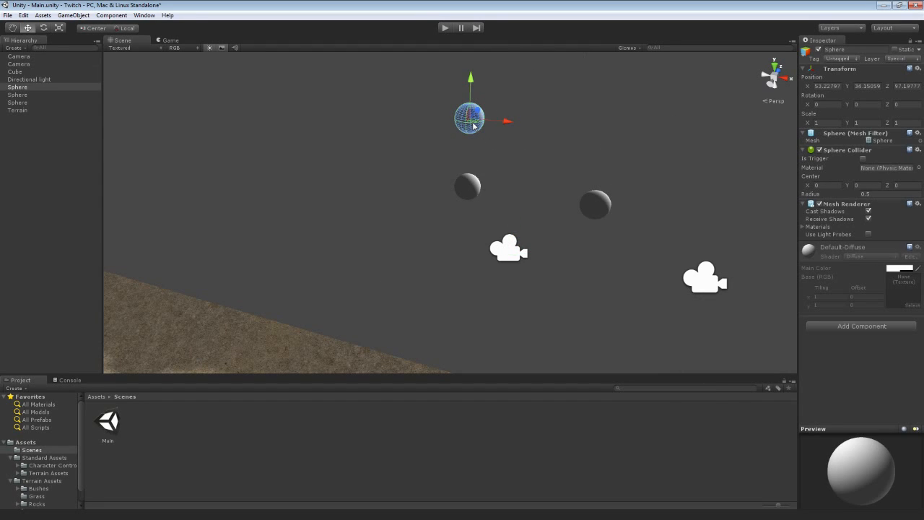
{"action": "left_click", "coordinate": [893, 59]}
{"action": "left_click", "coordinate": [875, 127]}
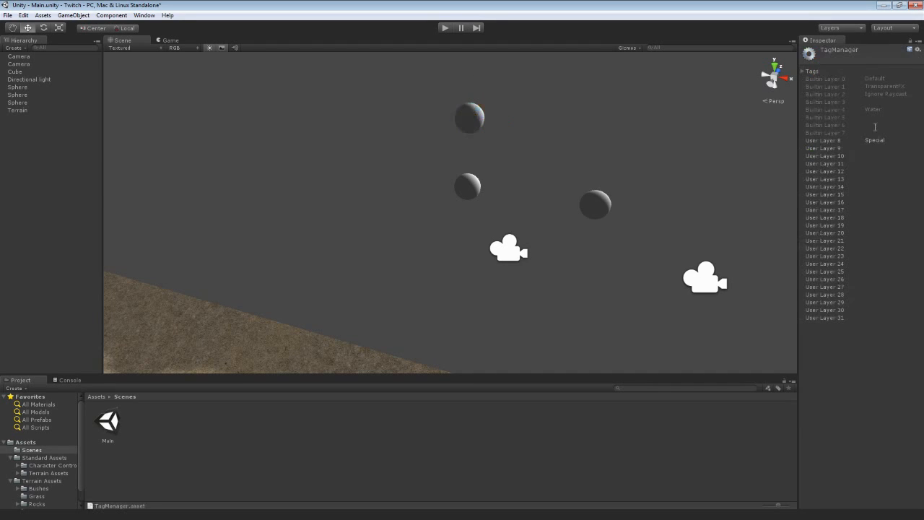
{"action": "left_click", "coordinate": [875, 148]}
{"action": "type", "text": "GUI"}
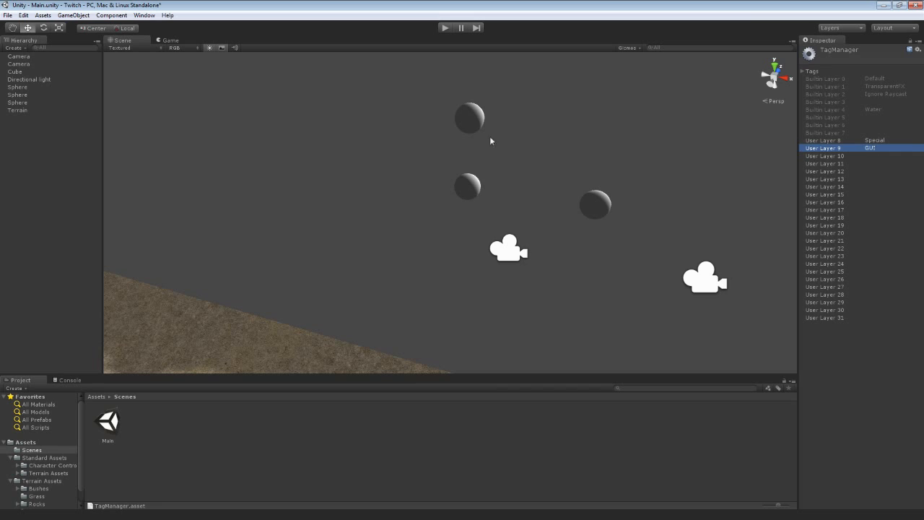
- Assign all three spheres to the GUI layer
{"action": "left_click", "coordinate": [469, 118]}
{"action": "left_click", "coordinate": [893, 60]}
{"action": "left_click", "coordinate": [870, 123]}
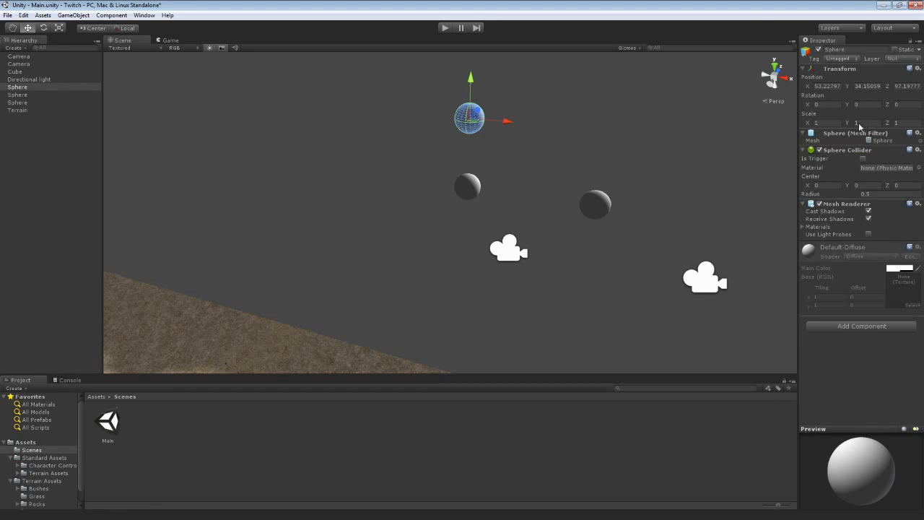
{"action": "left_click", "coordinate": [469, 186]}
{"action": "left_click", "coordinate": [895, 58]}
{"action": "left_click", "coordinate": [865, 123]}
{"action": "left_click", "coordinate": [621, 196]}
{"action": "left_click", "coordinate": [899, 60]}
{"action": "left_click", "coordinate": [872, 123]}
- Set the perspective camera's culling mask to Everything, excluding the GUI layer
{"action": "left_click", "coordinate": [702, 267]}
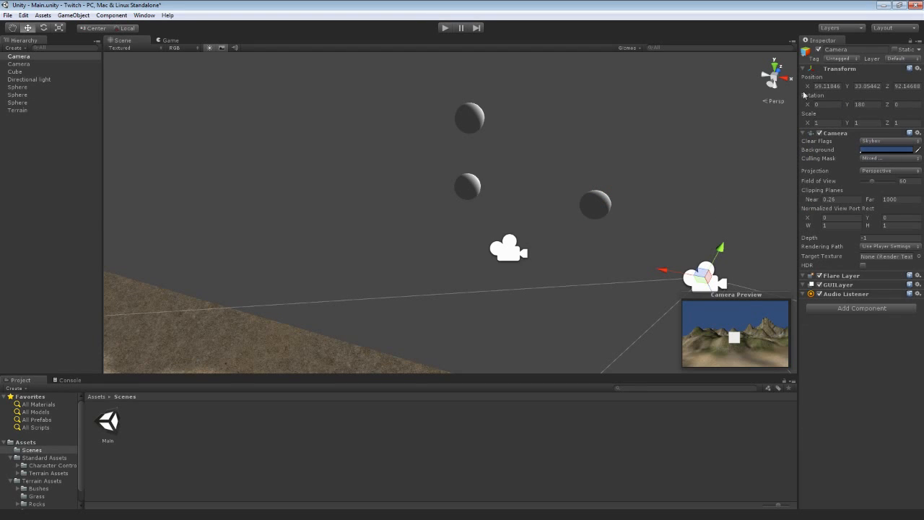
{"action": "left_click", "coordinate": [870, 159]}
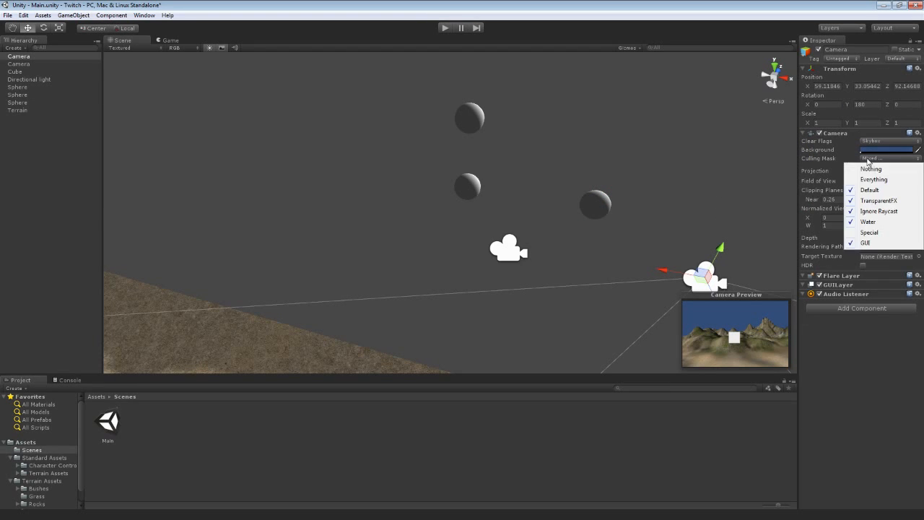
{"action": "left_click", "coordinate": [872, 179]}
{"action": "left_click", "coordinate": [870, 159]}
{"action": "left_click", "coordinate": [866, 232]}
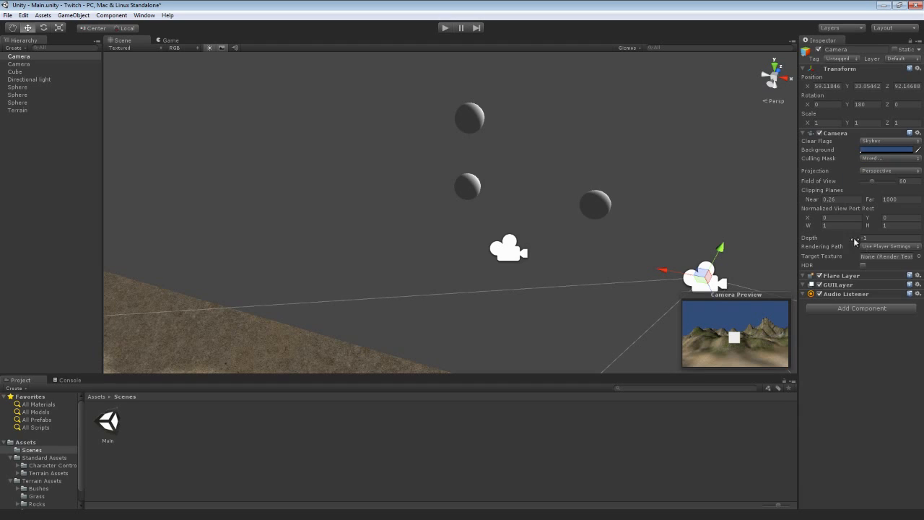
- Compare the previews of the orthographic and perspective cameras, and run the scene briefly to check the combined output
{"action": "left_click_drag", "start_coordinate": [683, 133], "coordinate": [604, 126], "text": "alt"}
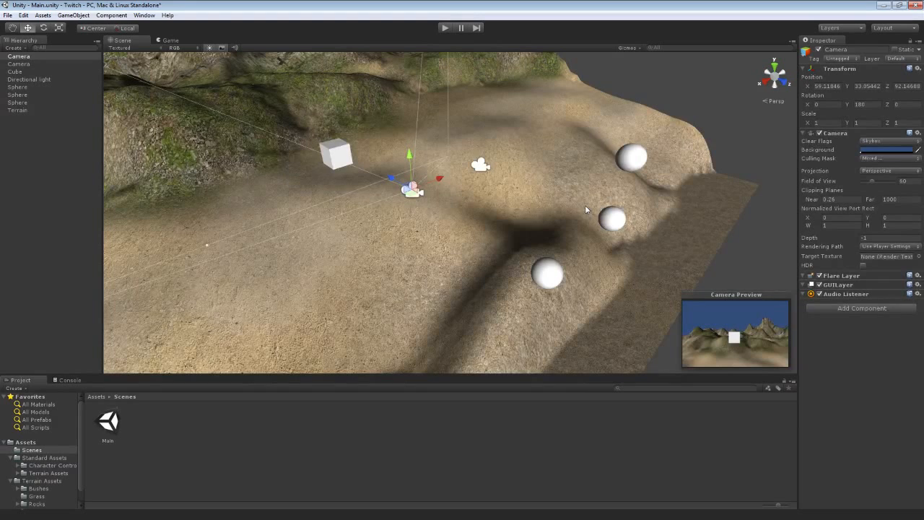
{"action": "left_click", "coordinate": [474, 160]}
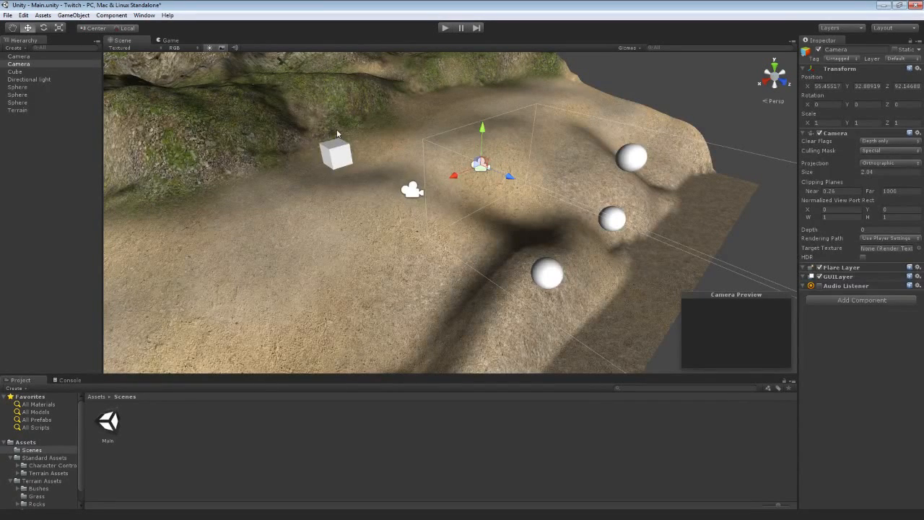
{"action": "left_click", "coordinate": [418, 192]}
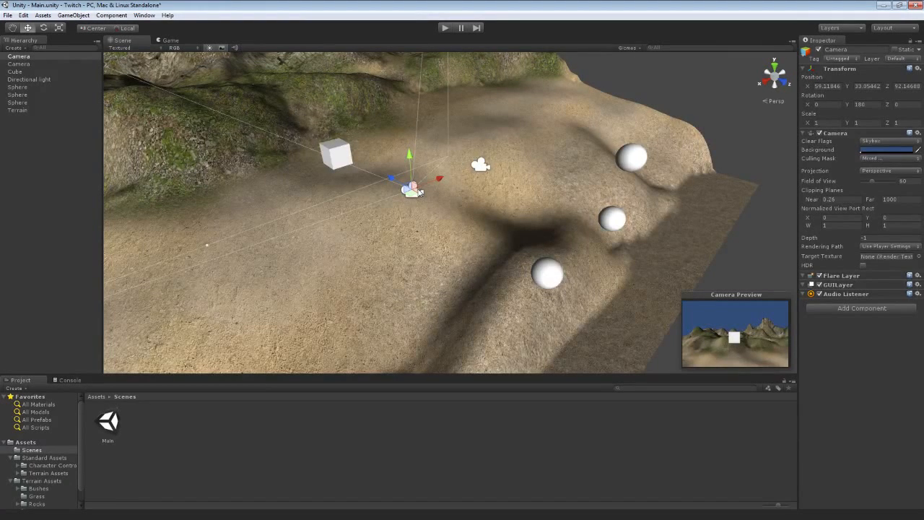
{"action": "left_click", "coordinate": [445, 28]}
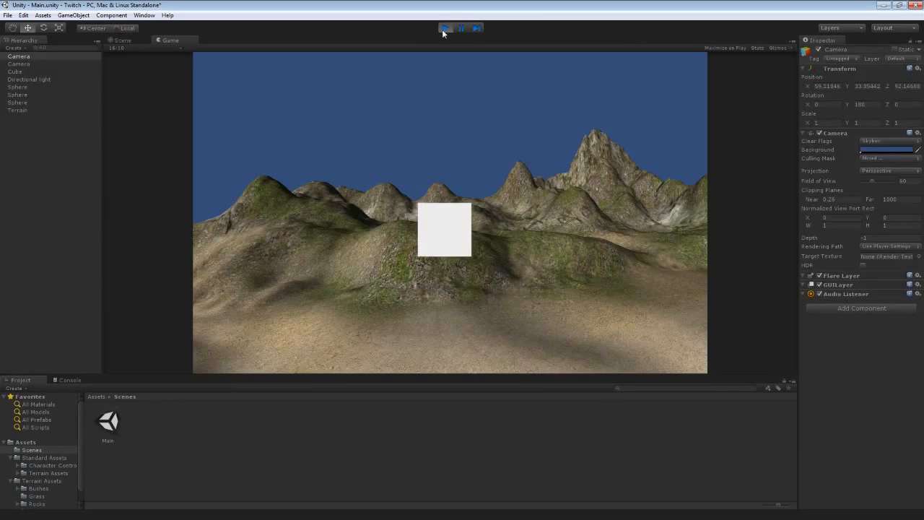
{"action": "left_click", "coordinate": [445, 28]}
- Add the GUI layer to the orthographic camera's culling mask and run the scene briefly to test the overlay
{"action": "left_click", "coordinate": [481, 168]}
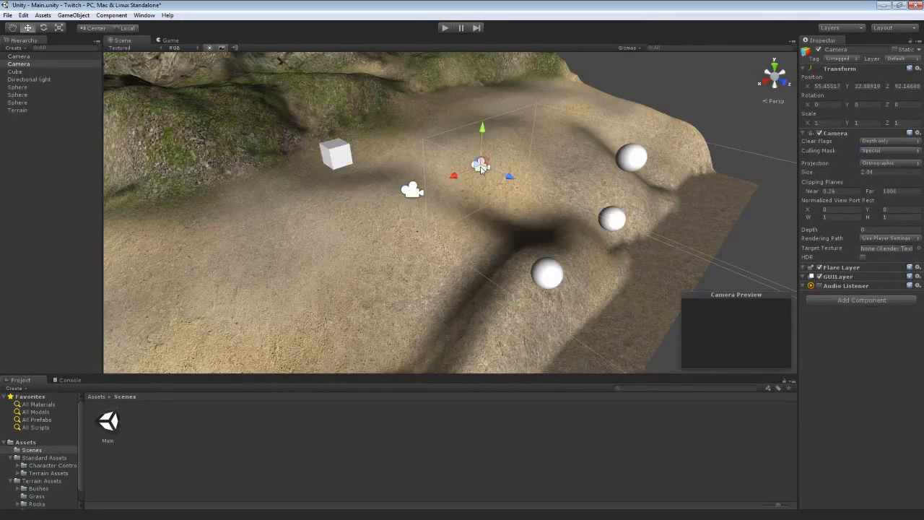
{"action": "left_click", "coordinate": [878, 150]}
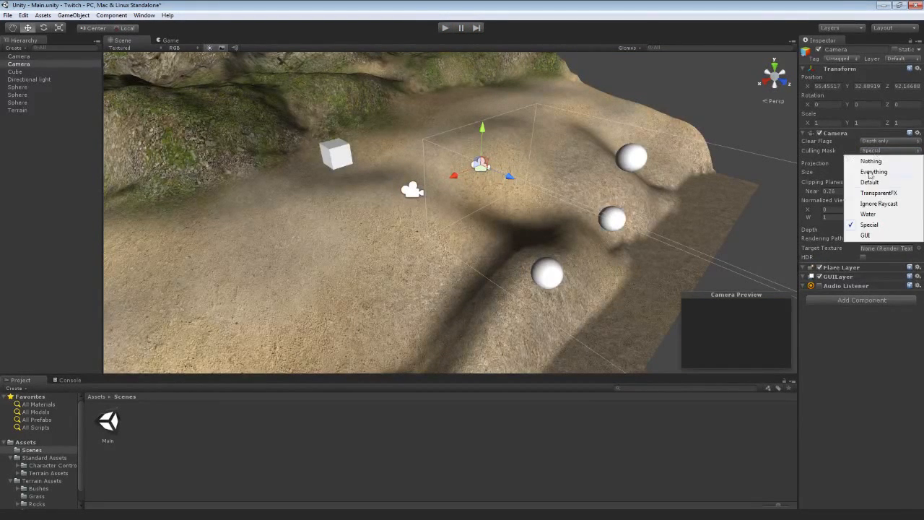
{"action": "left_click", "coordinate": [865, 236]}
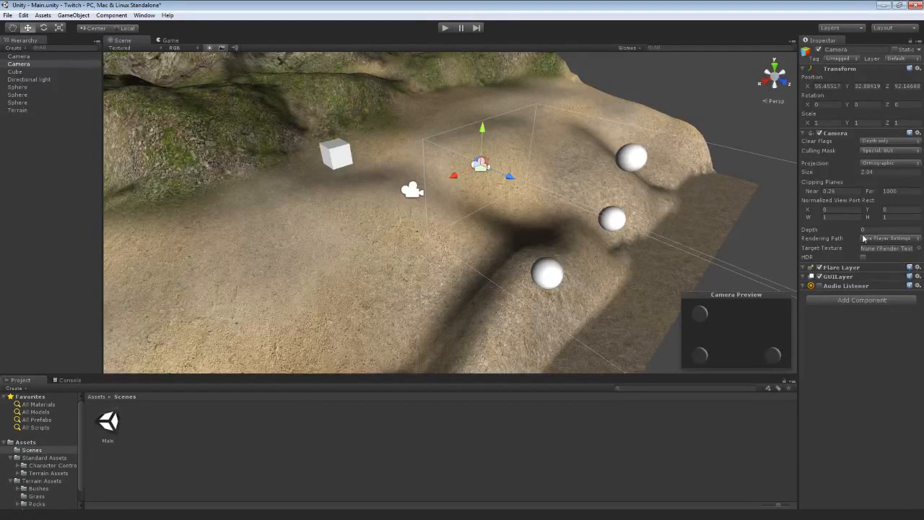
{"action": "left_click", "coordinate": [445, 29]}
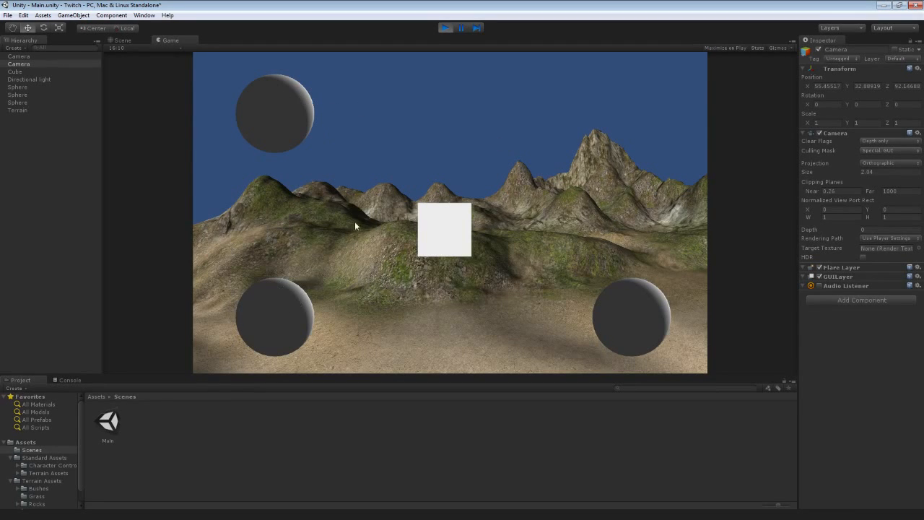
{"action": "left_click", "coordinate": [444, 28]}
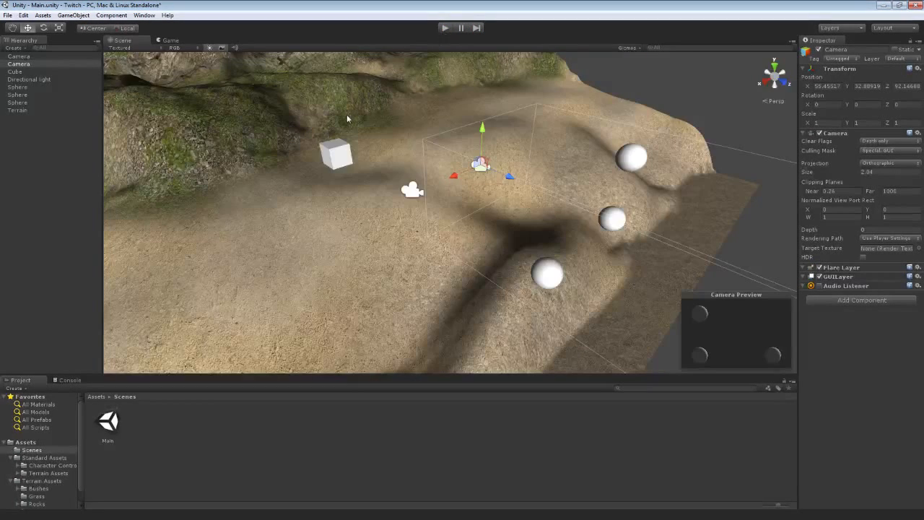
- Deactivate the perspective camera and place the First Person Controller prefab from Character Controllers on the terrain
{"action": "left_click_drag", "start_coordinate": [401, 185], "coordinate": [446, 180], "text": "alt"}
{"action": "left_click", "coordinate": [426, 178]}
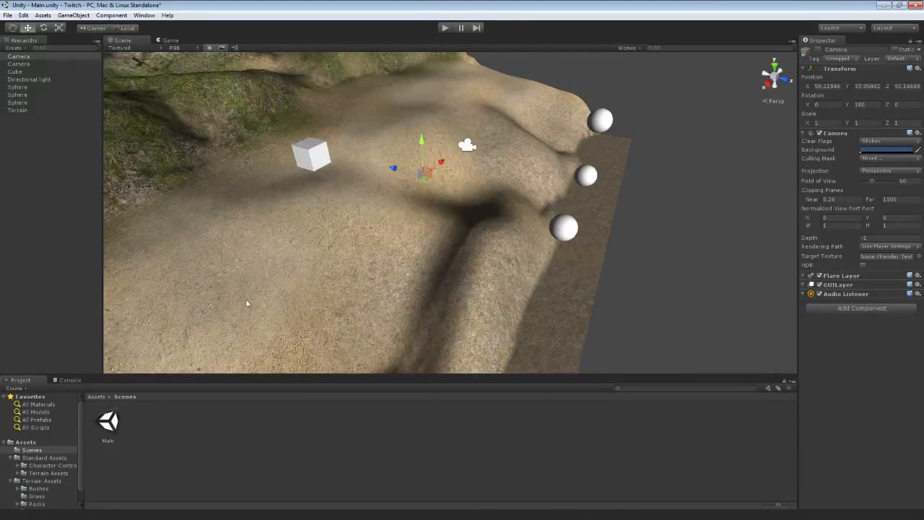
{"action": "left_click", "coordinate": [52, 465]}
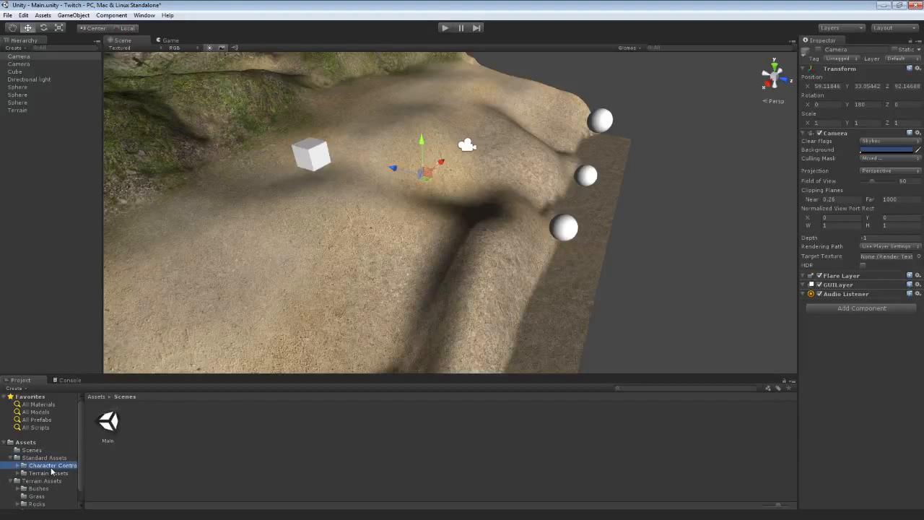
{"action": "left_click", "coordinate": [143, 426]}
{"action": "left_click_drag", "start_coordinate": [149, 404], "coordinate": [153, 209]}
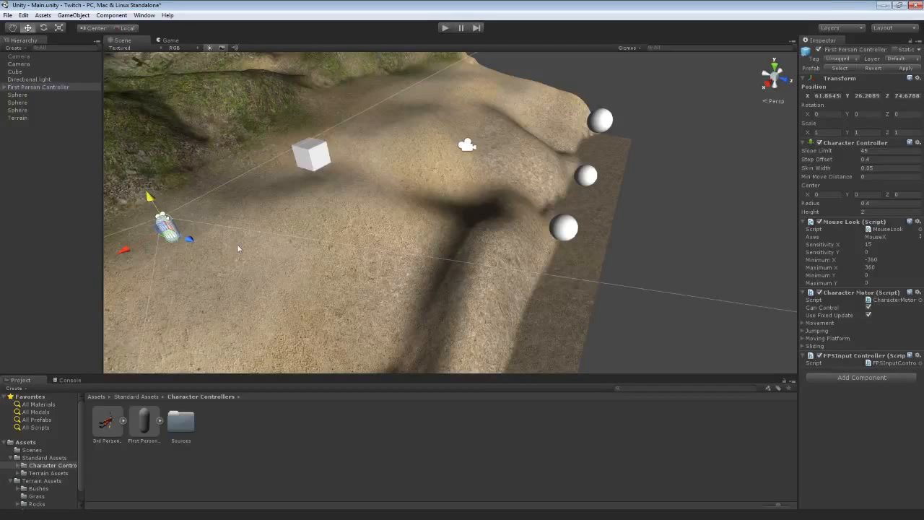
- Run the scene, walk around with the first person controller to examine the sphere overlay, and stop playing
{"action": "left_click", "coordinate": [446, 27]}
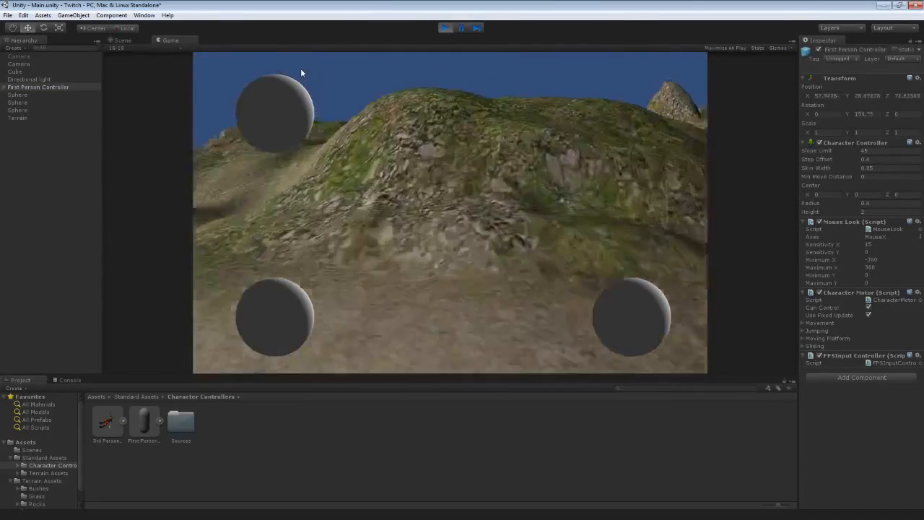
{"action": "key", "text": "w"}
{"action": "key", "text": "w"}
{"action": "key", "text": "w"}
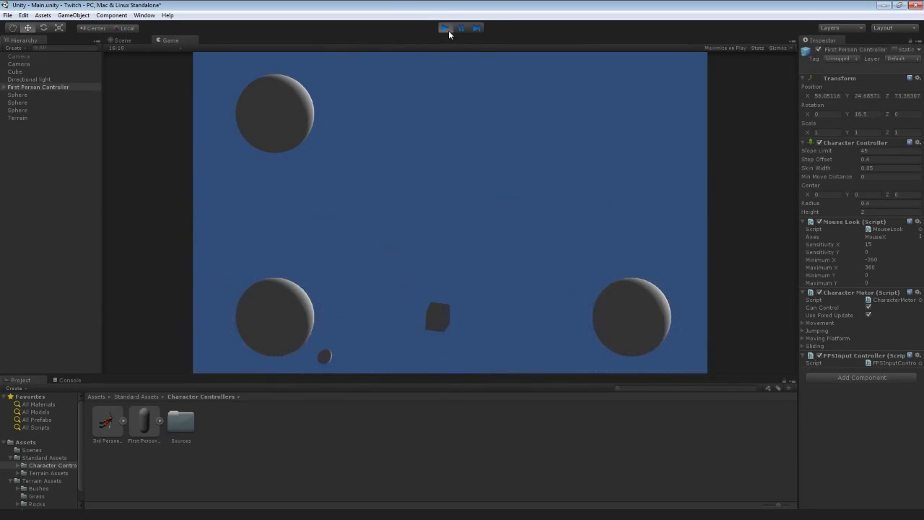
{"action": "left_click", "coordinate": [444, 28]}
- Exclude the GUI layer from the culling mask of the First Person Controller's Main Camera, and test the scene in play mode
{"action": "left_click", "coordinate": [4, 87]}
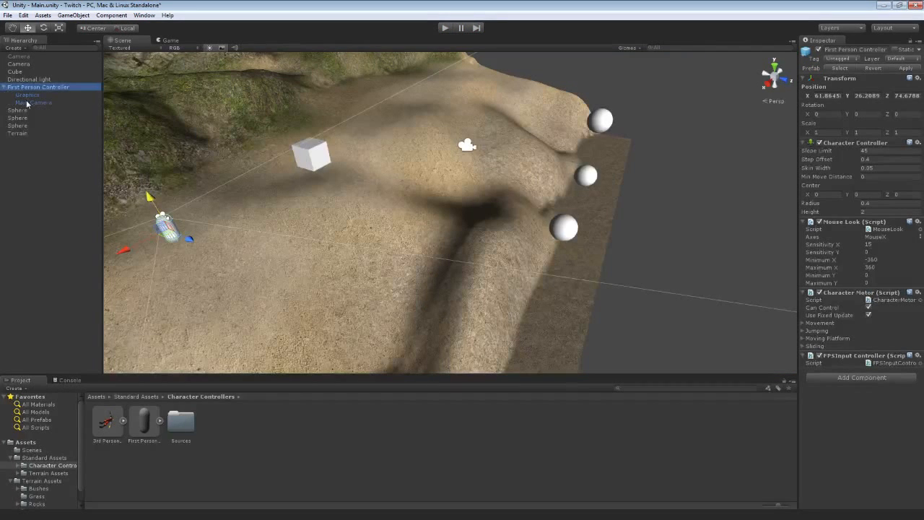
{"action": "left_click", "coordinate": [27, 103]}
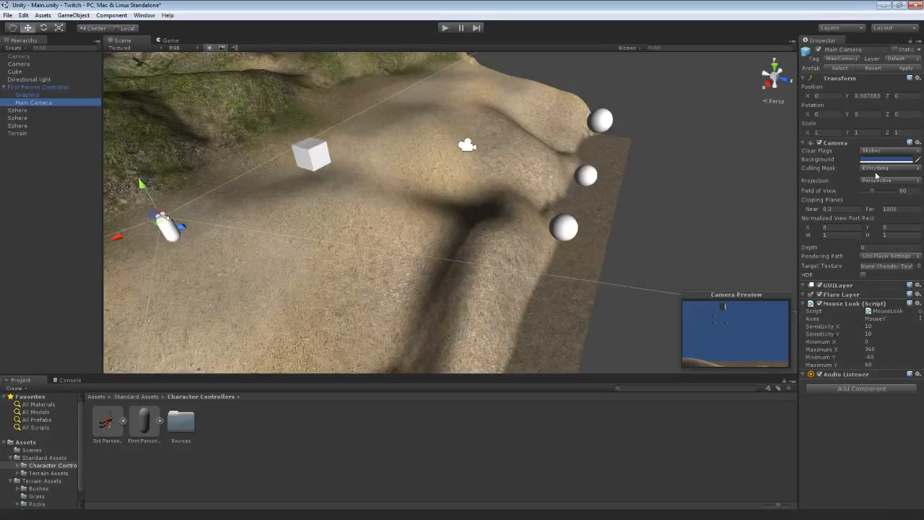
{"action": "left_click", "coordinate": [877, 171]}
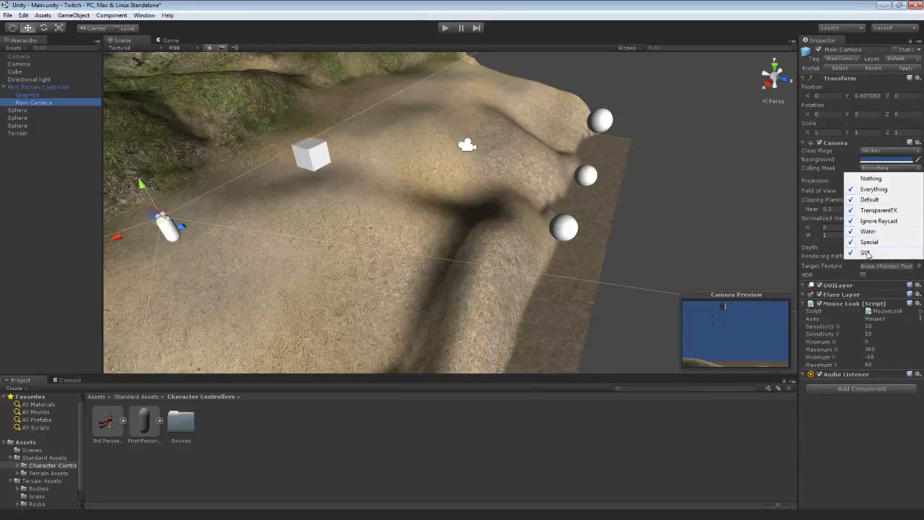
{"action": "left_click", "coordinate": [871, 253]}
{"action": "left_click", "coordinate": [445, 27]}
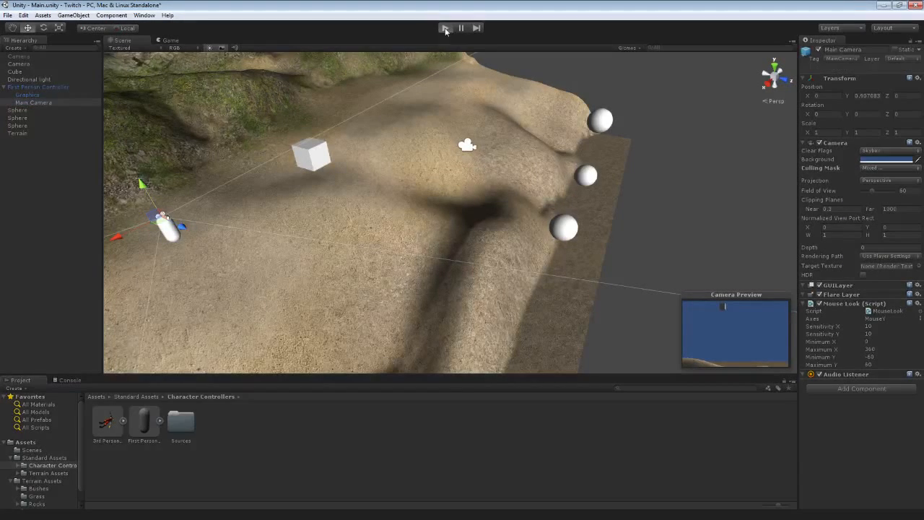
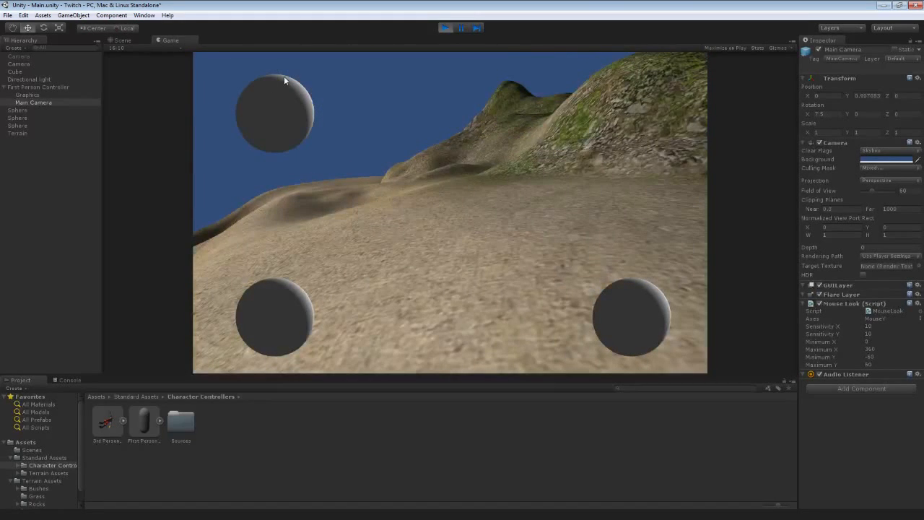
{"action": "left_click", "coordinate": [445, 28]}
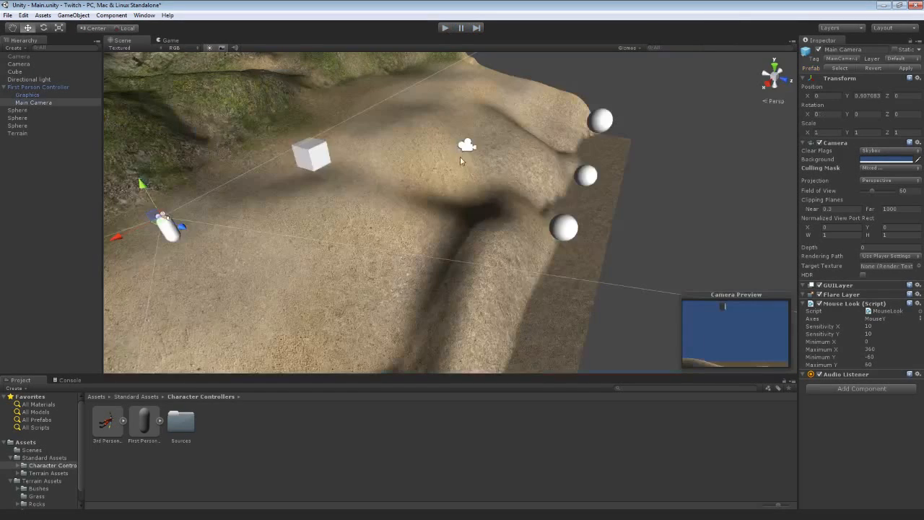
- Deactivate the First Person Controller and reactivate the standalone perspective camera
{"action": "right_click_drag", "start_coordinate": [322, 176], "coordinate": [283, 175]}
{"action": "left_click", "coordinate": [44, 89]}
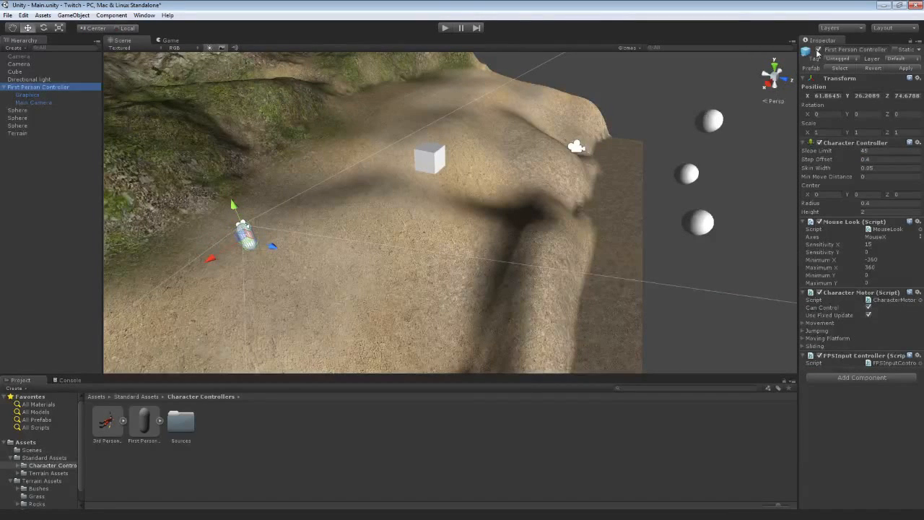
{"action": "left_click", "coordinate": [819, 49]}
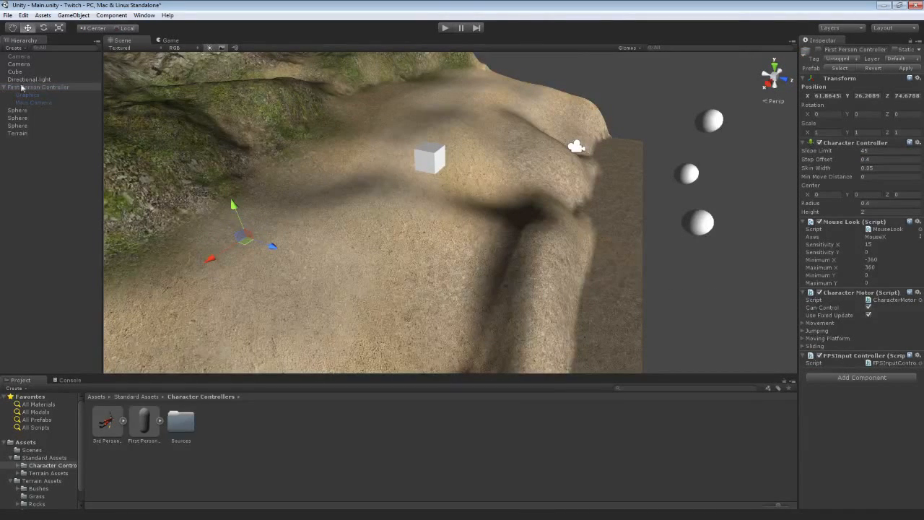
{"action": "left_click", "coordinate": [17, 57]}
{"action": "left_click", "coordinate": [562, 174]}
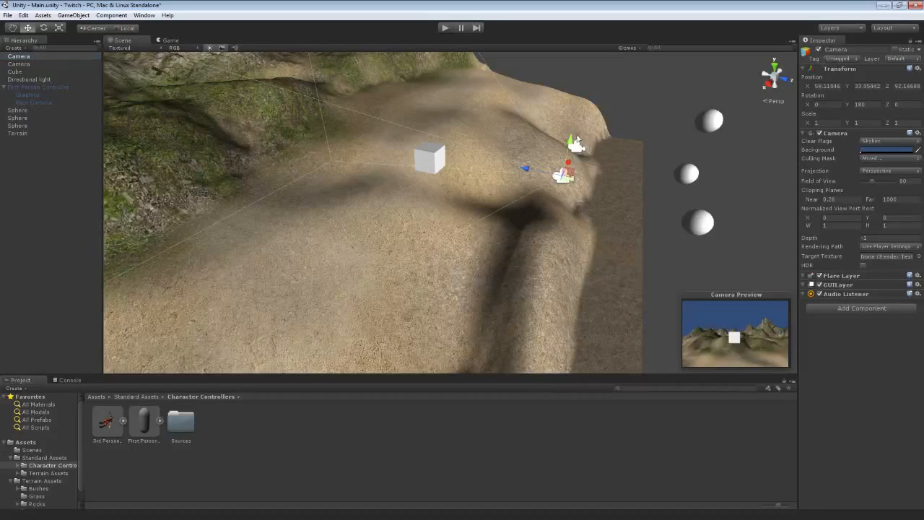
- Try tilting the perspective camera downward, and undo the rotation
{"action": "key", "text": "f"}
{"action": "key", "text": "e"}
{"action": "left_click_drag", "start_coordinate": [394, 200], "coordinate": [370, 181]}
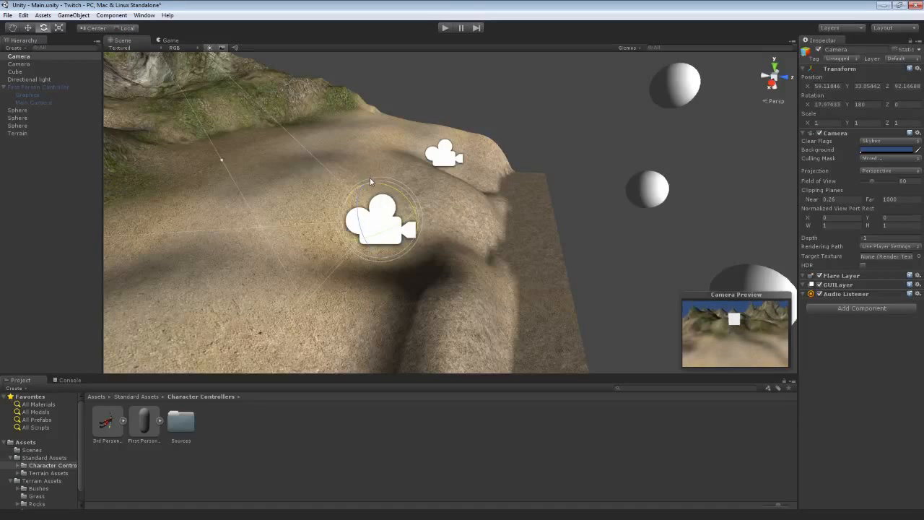
{"action": "key", "text": "ctrl+z"}
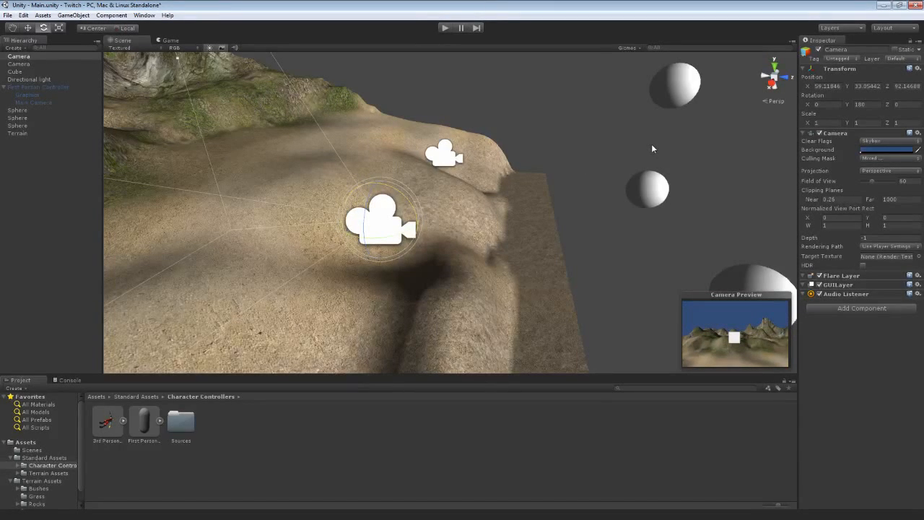
- Run the scene to examine the sphere overlay through the perspective camera, and stop playing
{"action": "left_click_drag", "start_coordinate": [627, 169], "coordinate": [500, 201], "text": "alt"}
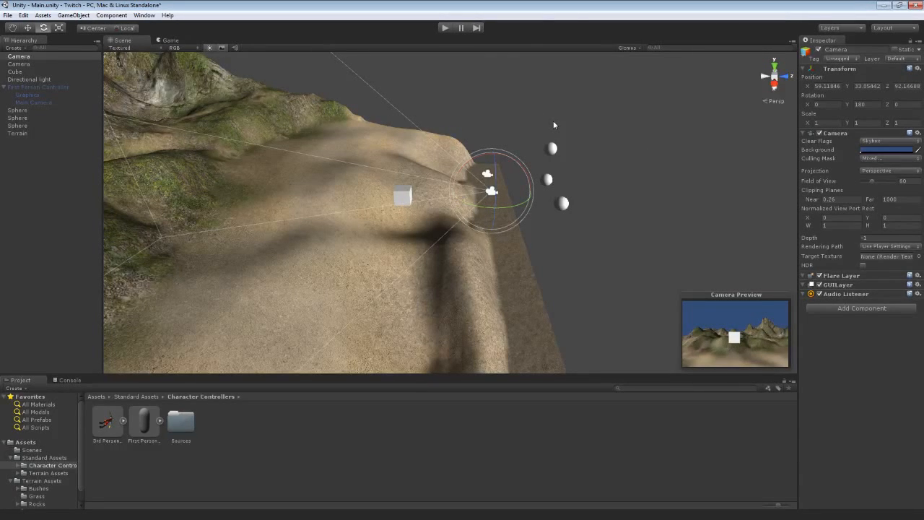
{"action": "left_click", "coordinate": [445, 27]}
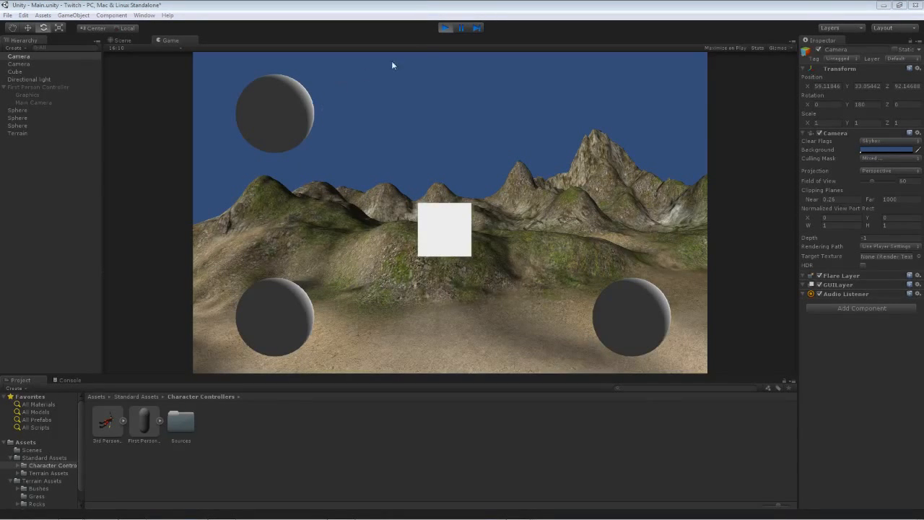
{"action": "left_click", "coordinate": [444, 28]}
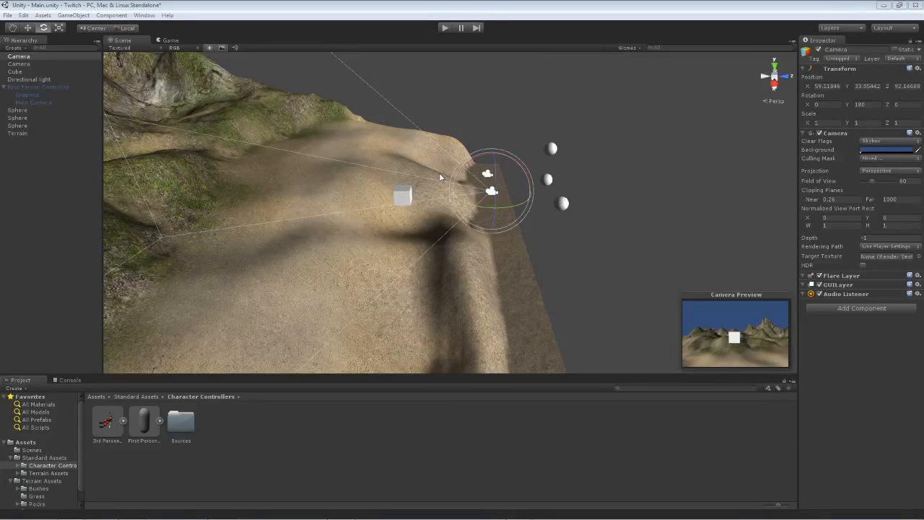
- Delete the cube, both standalone cameras and the three spheres from the scene
{"action": "left_click", "coordinate": [406, 197]}
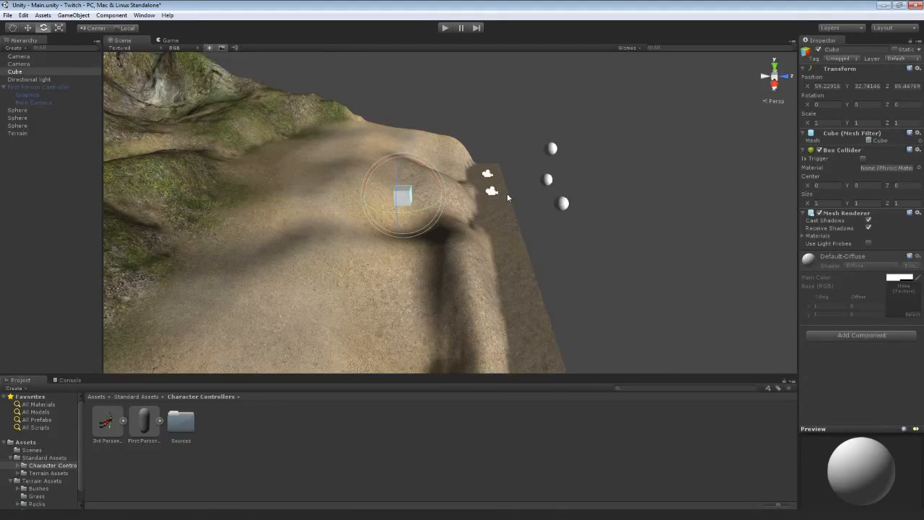
{"action": "key", "text": "Delete"}
{"action": "left_click", "coordinate": [489, 174]}
{"action": "key", "text": "Delete"}
{"action": "left_click", "coordinate": [493, 191]}
{"action": "key", "text": "Delete"}
{"action": "left_click", "coordinate": [551, 148]}
{"action": "key", "text": "Delete"}
{"action": "left_click", "coordinate": [547, 179]}
{"action": "key", "text": "Delete"}
{"action": "left_click", "coordinate": [564, 204]}
{"action": "key", "text": "Delete"}
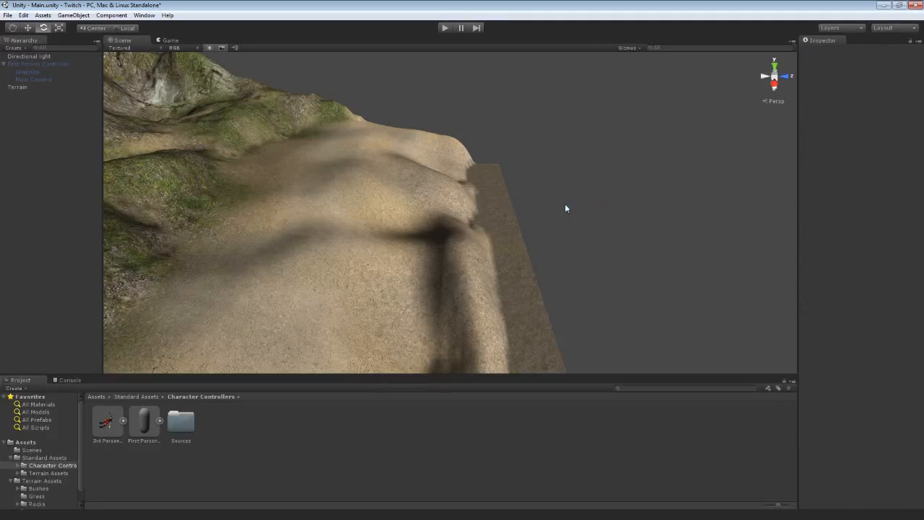
- Collapse the First Person Controller's hierarchy and reactivate the controller
{"action": "left_click", "coordinate": [17, 87]}
{"action": "left_click", "coordinate": [4, 64]}
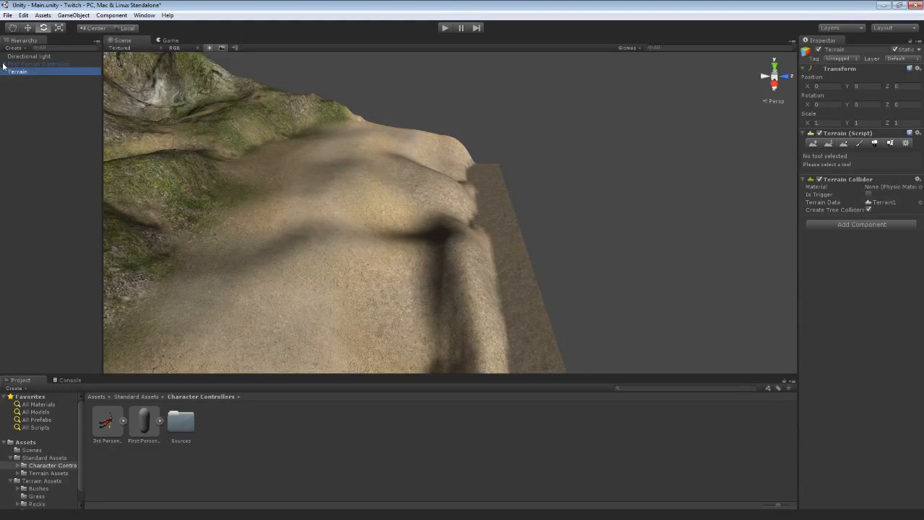
{"action": "left_click", "coordinate": [43, 64]}
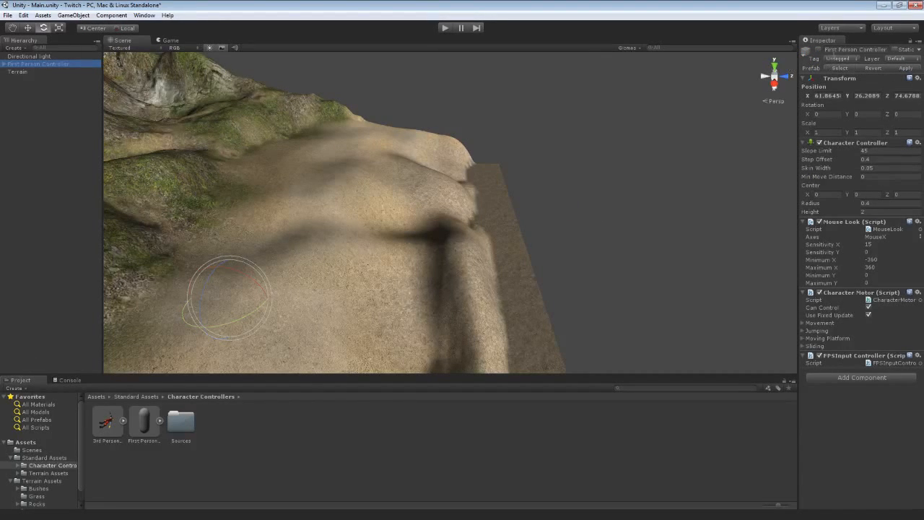
{"action": "left_click", "coordinate": [819, 50]}
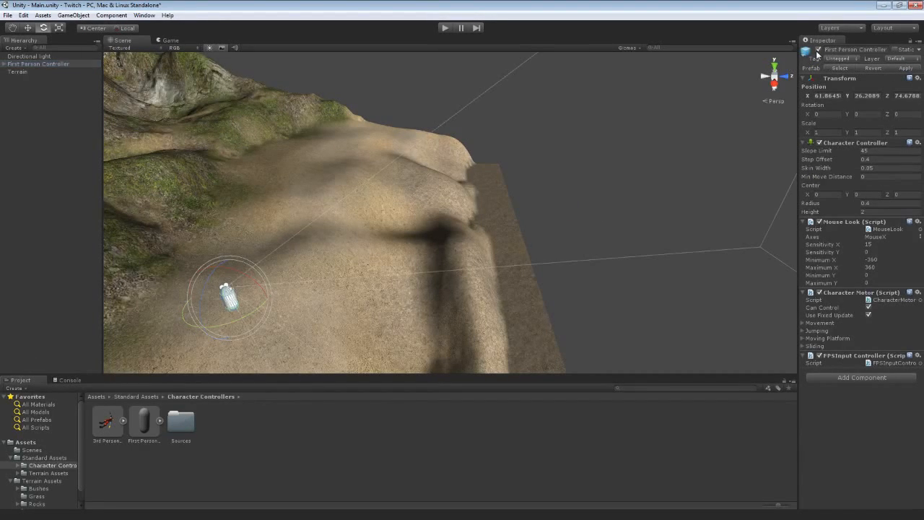
{"action": "left_click", "coordinate": [30, 57]}
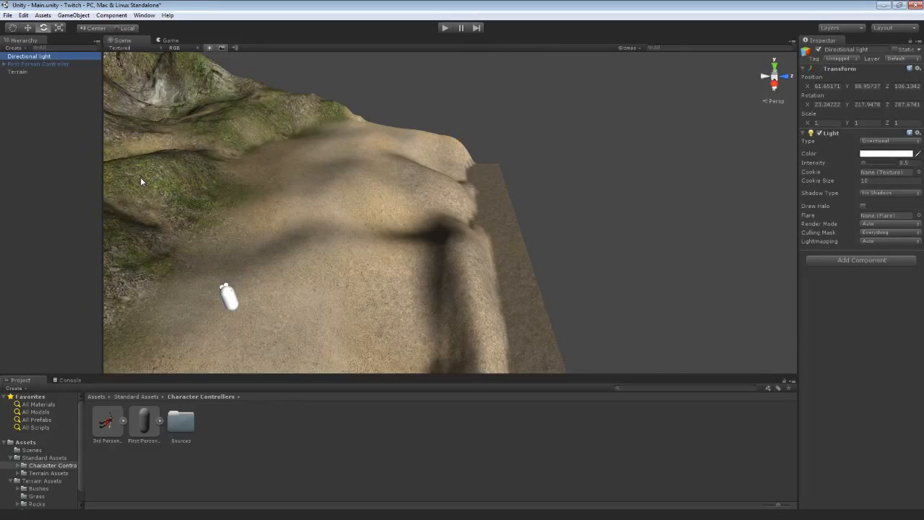
- Rotate the First Person Controller about its vertical axis to about -147°, and test its view briefly in play mode
{"action": "left_click", "coordinate": [228, 296]}
{"action": "key", "text": "w"}
{"action": "key", "text": "e"}
{"action": "left_click_drag", "start_coordinate": [218, 322], "coordinate": [473, 44]}
{"action": "left_click", "coordinate": [445, 28]}
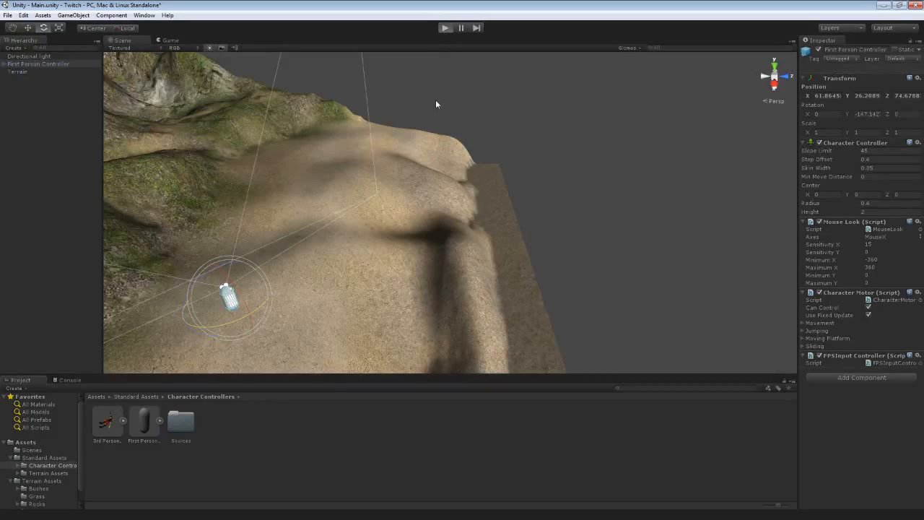
{"action": "key", "text": "w"}
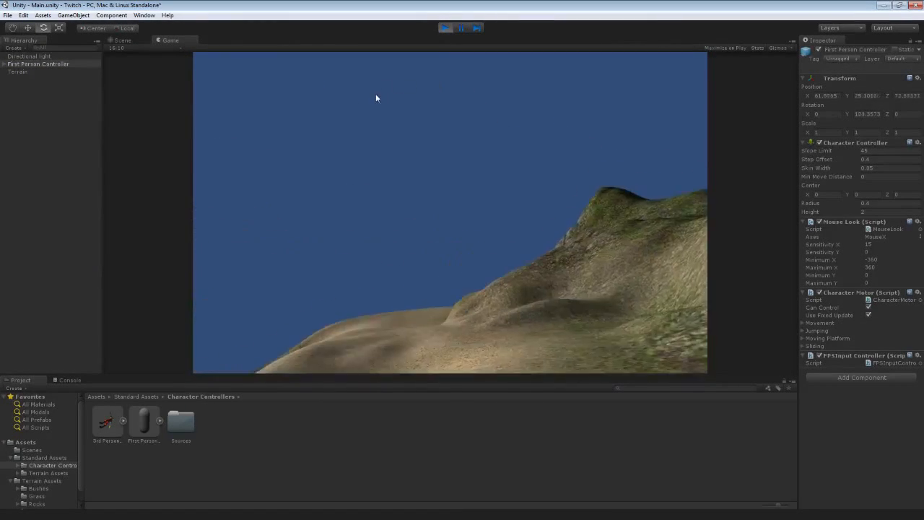
{"action": "left_click", "coordinate": [445, 28]}
- Create a new camera and parent it to the First Person Controller's Main Camera
{"action": "right_click_drag", "start_coordinate": [425, 160], "coordinate": [376, 145]}
{"action": "left_click", "coordinate": [4, 64]}
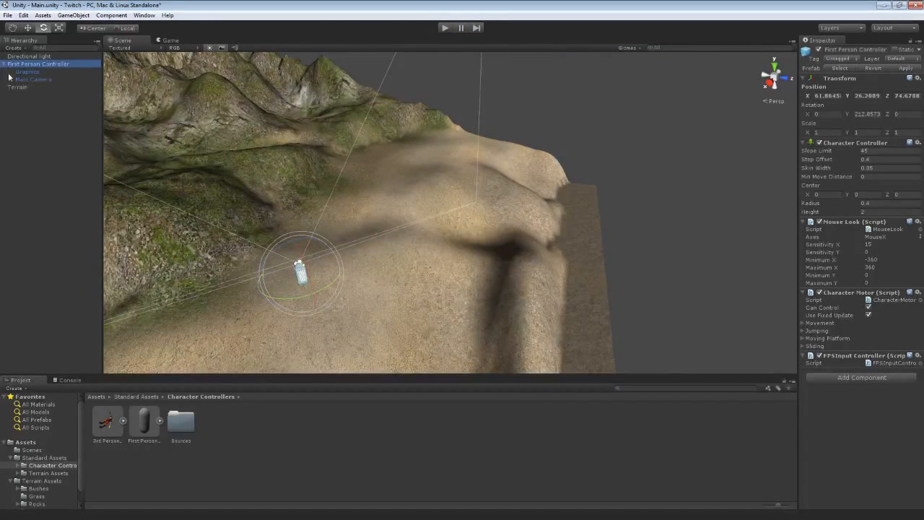
{"action": "left_click", "coordinate": [26, 81]}
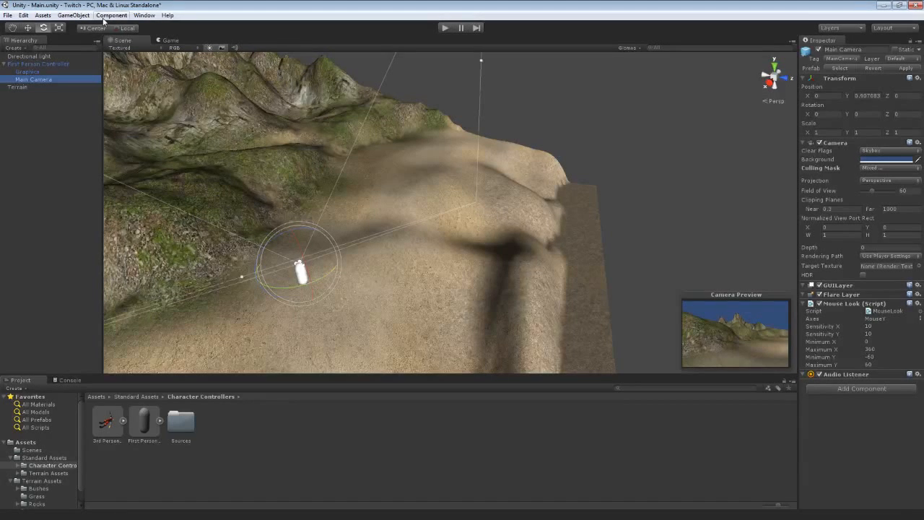
{"action": "left_click", "coordinate": [73, 14]}
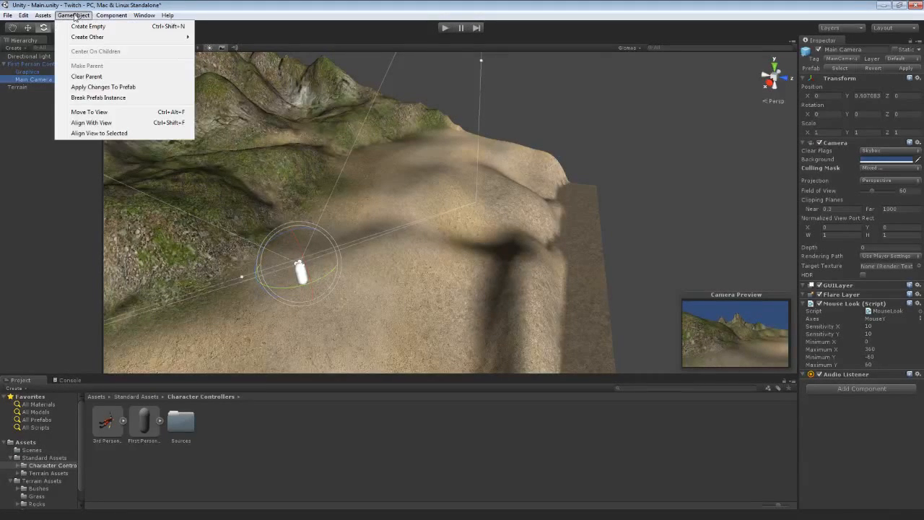
{"action": "mouse_move", "coordinate": [179, 38]}
{"action": "left_click", "coordinate": [219, 48]}
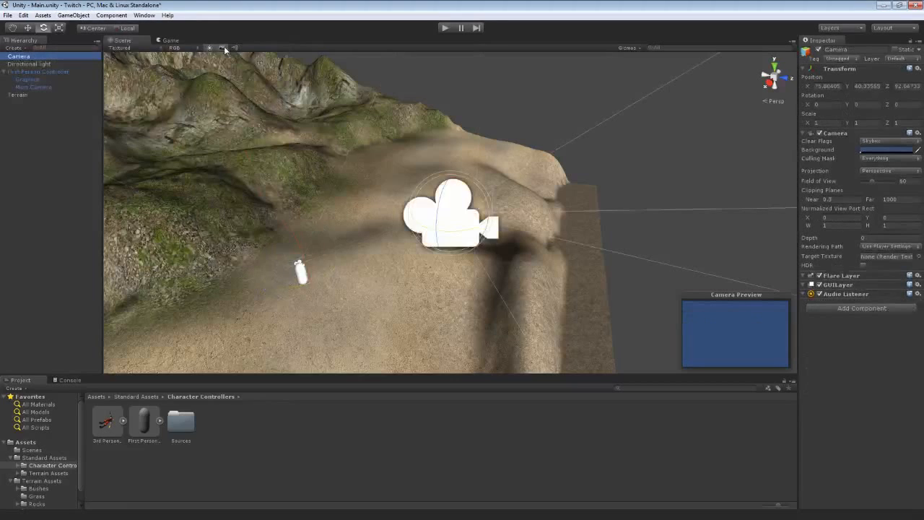
{"action": "left_click_drag", "start_coordinate": [24, 58], "coordinate": [29, 85]}
{"action": "left_click", "coordinate": [30, 80]}
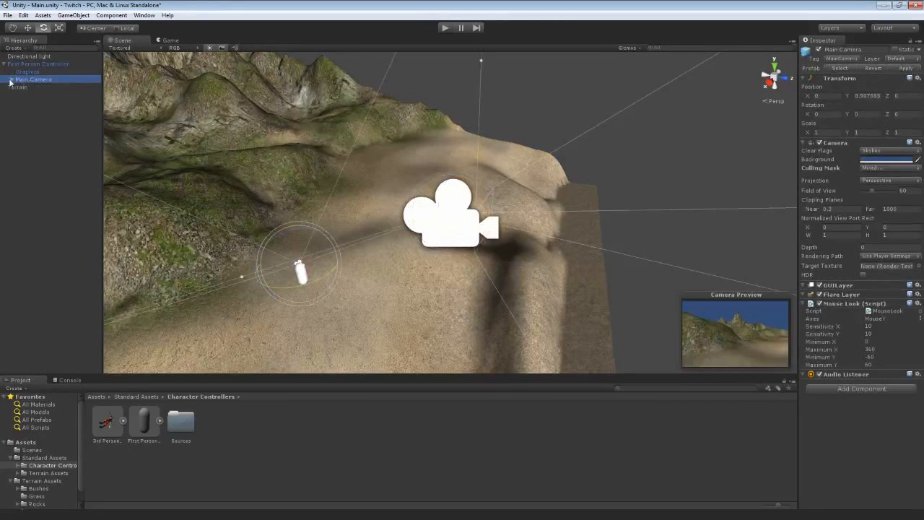
- Set the child camera's position and rotation to 0, 0, 0
{"action": "left_click", "coordinate": [12, 79]}
{"action": "left_click", "coordinate": [28, 87]}
{"action": "left_click", "coordinate": [840, 86]}
{"action": "type", "text": "0"}
{"action": "key", "text": "Tab"}
{"action": "type", "text": "0"}
{"action": "key", "text": "Tab"}
{"action": "type", "text": "0"}
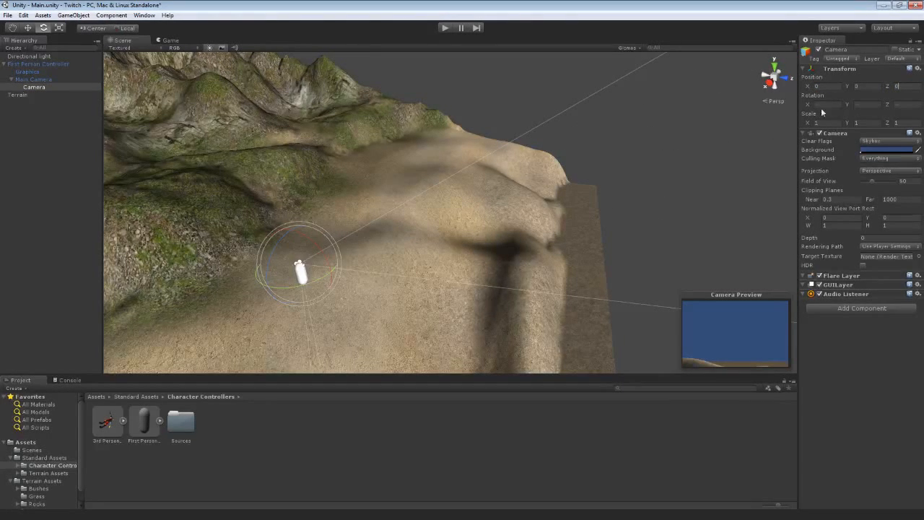
{"action": "type", "text": "0"}
{"action": "key", "text": "Tab"}
{"action": "type", "text": "0"}
{"action": "key", "text": "Tab"}
{"action": "type", "text": "0"}
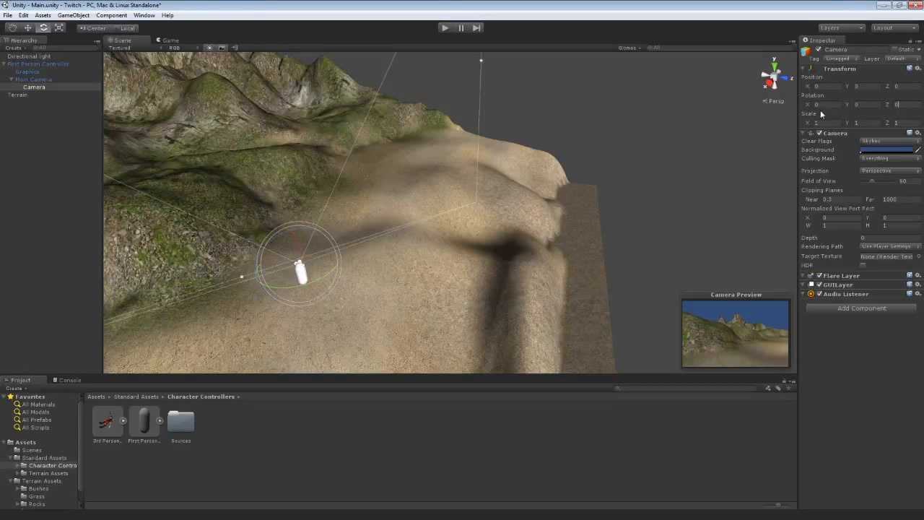
- Move the child camera up to about Y 4.3 and rotate it to face almost straight down at the character
{"action": "left_click_drag", "start_coordinate": [298, 154], "coordinate": [340, 169], "text": "alt"}
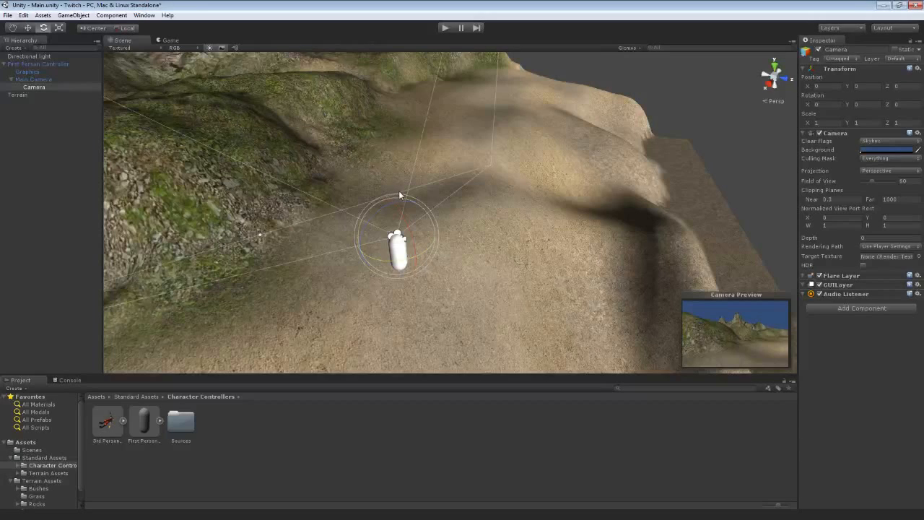
{"action": "key", "text": "w"}
{"action": "left_click_drag", "start_coordinate": [391, 207], "coordinate": [383, 116]}
{"action": "key", "text": "e"}
{"action": "left_click_drag", "start_coordinate": [400, 148], "coordinate": [369, 30]}
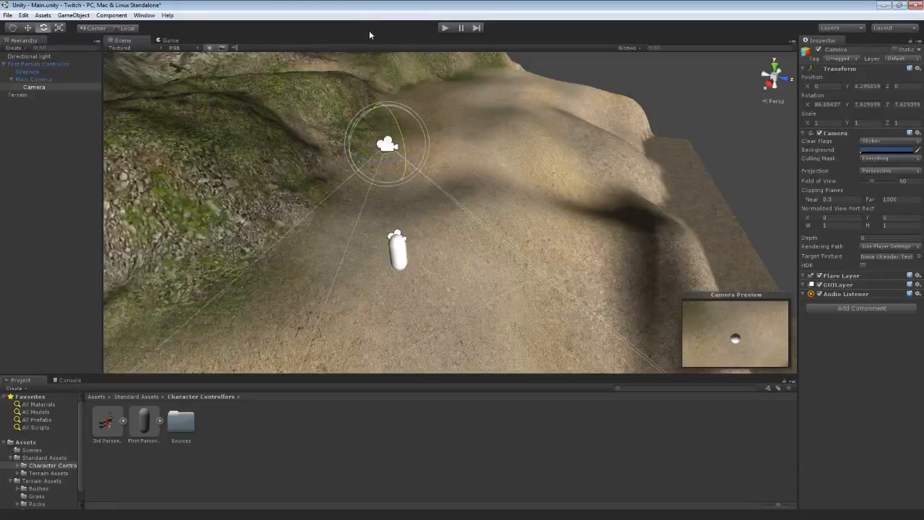
- Raise the child camera to about Y 13.9 and tilt it to about 68° on X
{"action": "key", "text": "w"}
{"action": "left_click_drag", "start_coordinate": [388, 173], "coordinate": [393, 463]}
{"action": "right_click_drag", "start_coordinate": [471, 280], "coordinate": [517, 134]}
{"action": "key", "text": "e"}
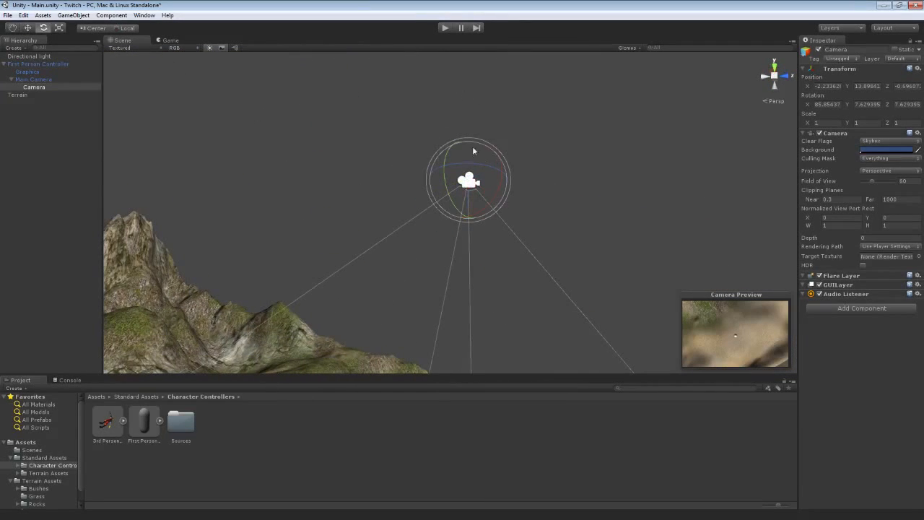
{"action": "left_click_drag", "start_coordinate": [495, 165], "coordinate": [501, 187]}
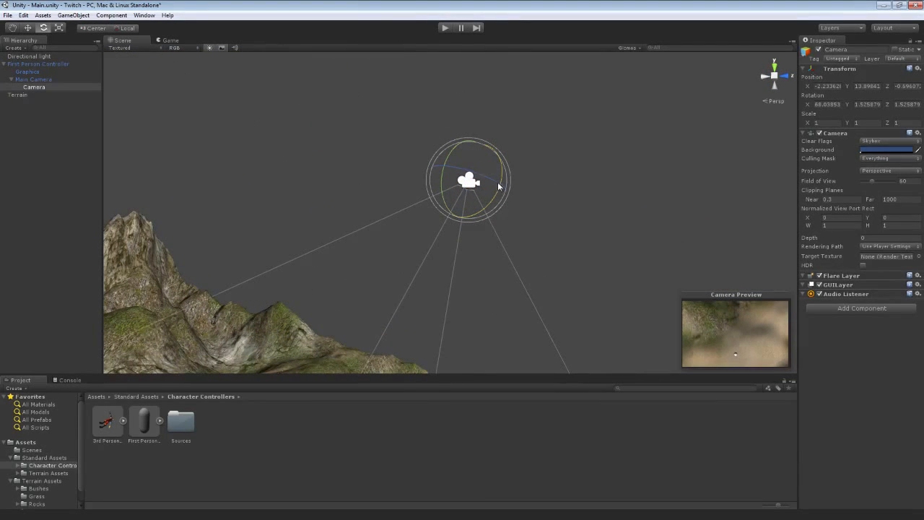
- Run the scene with the overhead child camera in place to test which camera renders, and stop playing
{"action": "right_click_drag", "start_coordinate": [566, 294], "coordinate": [466, 369]}
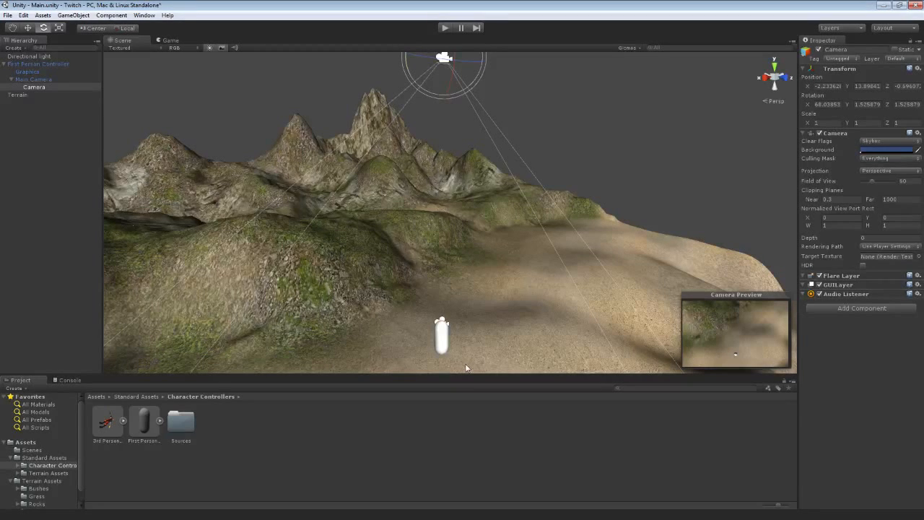
{"action": "right_click_drag", "start_coordinate": [509, 290], "coordinate": [475, 350]}
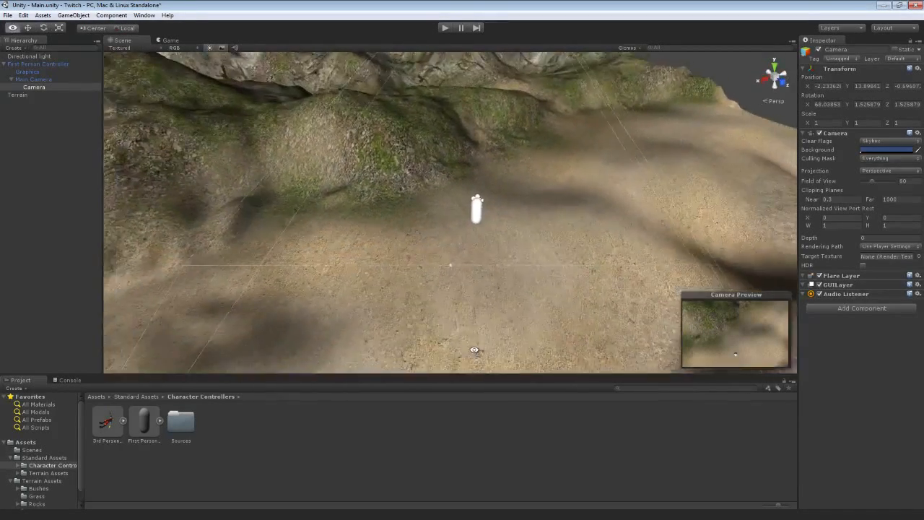
{"action": "left_click", "coordinate": [476, 210]}
{"action": "left_click", "coordinate": [46, 88]}
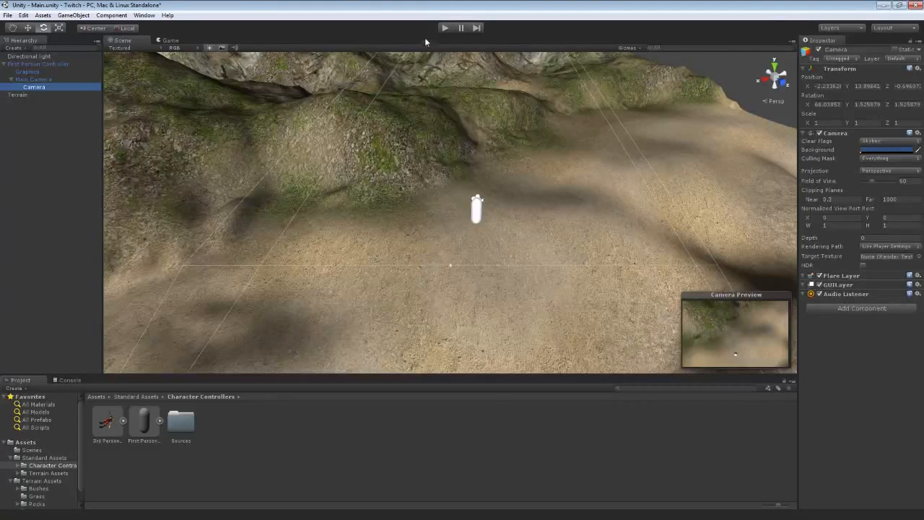
{"action": "left_click", "coordinate": [443, 28]}
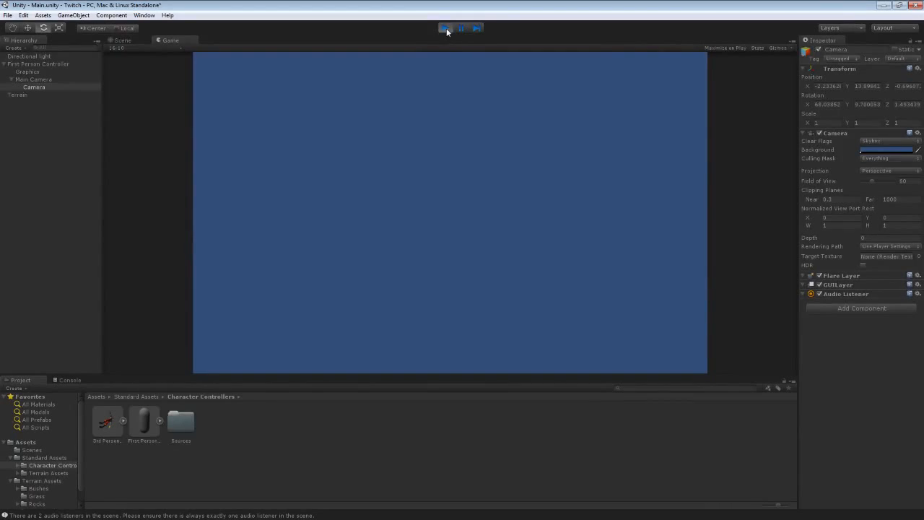
{"action": "left_click", "coordinate": [446, 29]}
- Set the Main Camera's depth to -1 and run the scene briefly to test the overhead view
{"action": "left_click", "coordinate": [36, 88]}
{"action": "left_click", "coordinate": [35, 78]}
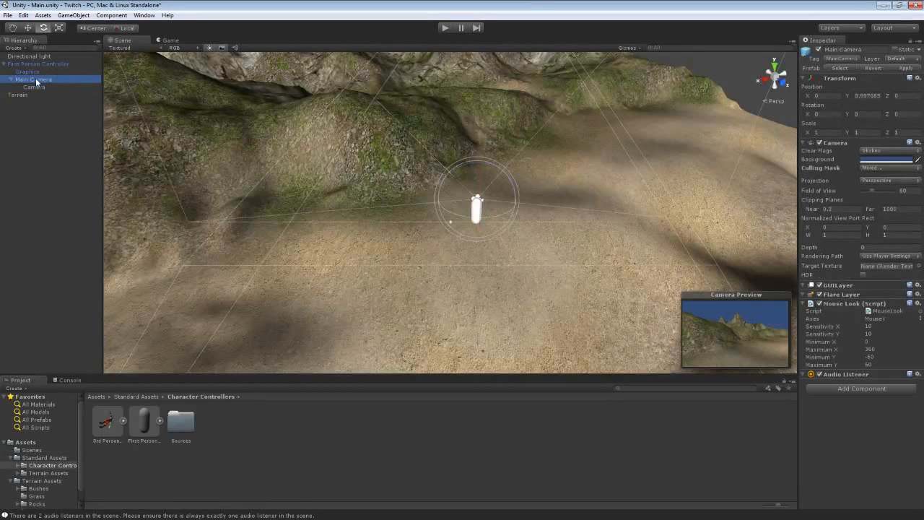
{"action": "left_click", "coordinate": [870, 247]}
{"action": "type", "text": "-1"}
{"action": "left_click", "coordinate": [445, 28]}
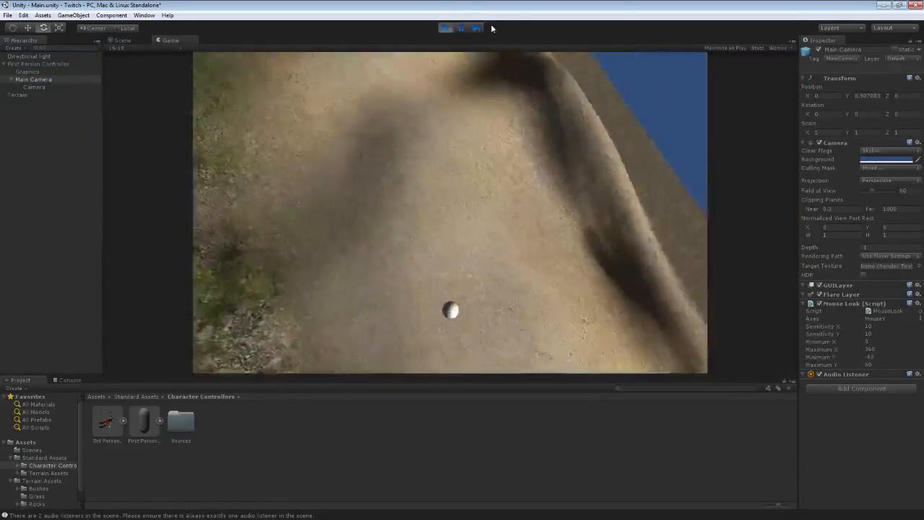
{"action": "left_click", "coordinate": [446, 27]}
- Add a plane to the scene in front of the mountains and rotate it upright to face the character
{"action": "right_click_drag", "start_coordinate": [464, 98], "coordinate": [481, 31]}
{"action": "left_click", "coordinate": [442, 116]}
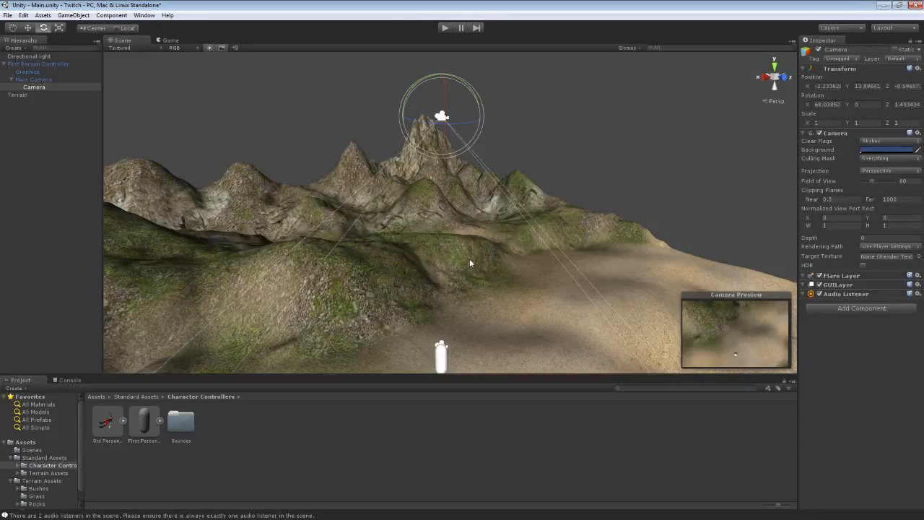
{"action": "right_click_drag", "start_coordinate": [579, 177], "coordinate": [192, 29]}
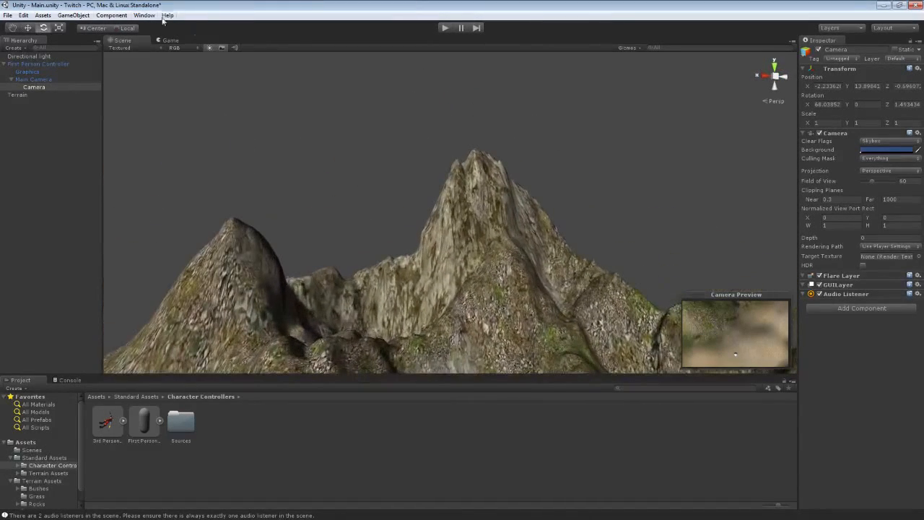
{"action": "left_click", "coordinate": [74, 15]}
{"action": "mouse_move", "coordinate": [109, 37]}
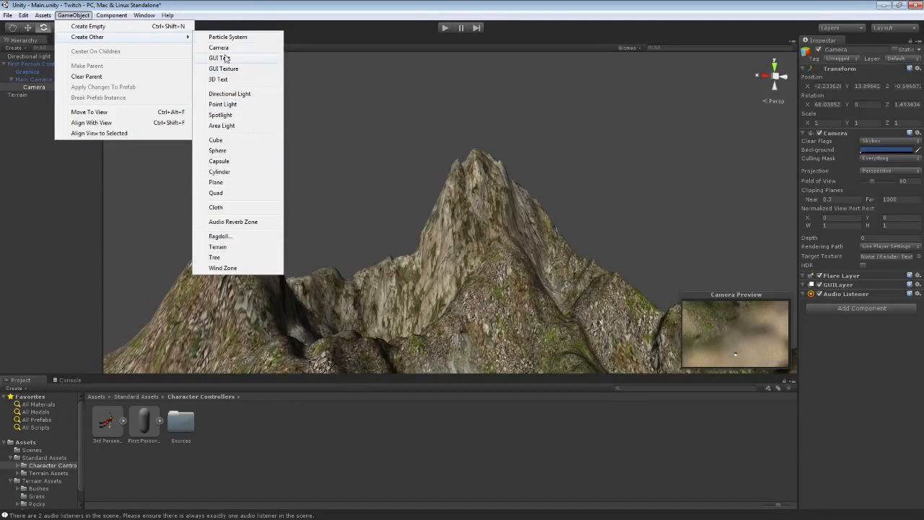
{"action": "left_click", "coordinate": [218, 182]}
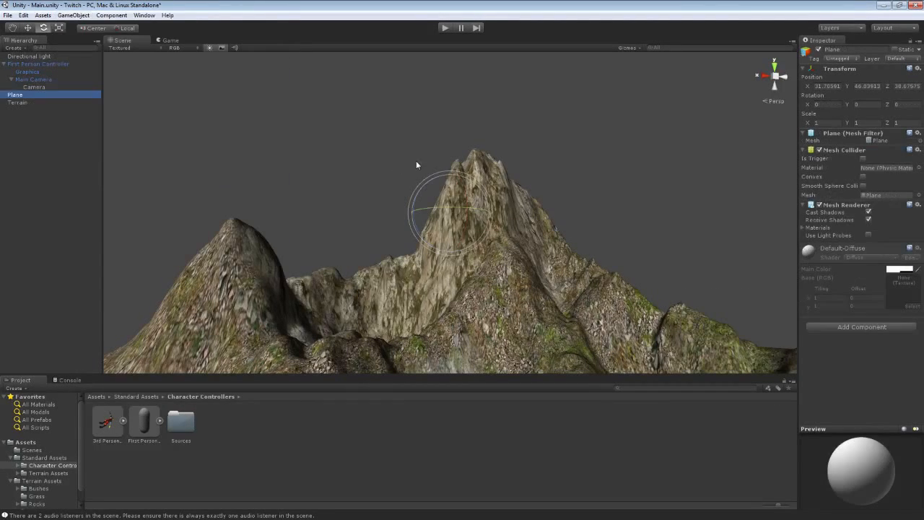
{"action": "left_click_drag", "start_coordinate": [458, 186], "coordinate": [238, 130]}
- Deactivate the child camera and run the scene briefly to check the plane from the first-person view
{"action": "left_click", "coordinate": [41, 88]}
{"action": "left_click", "coordinate": [818, 50]}
{"action": "left_click", "coordinate": [445, 27]}
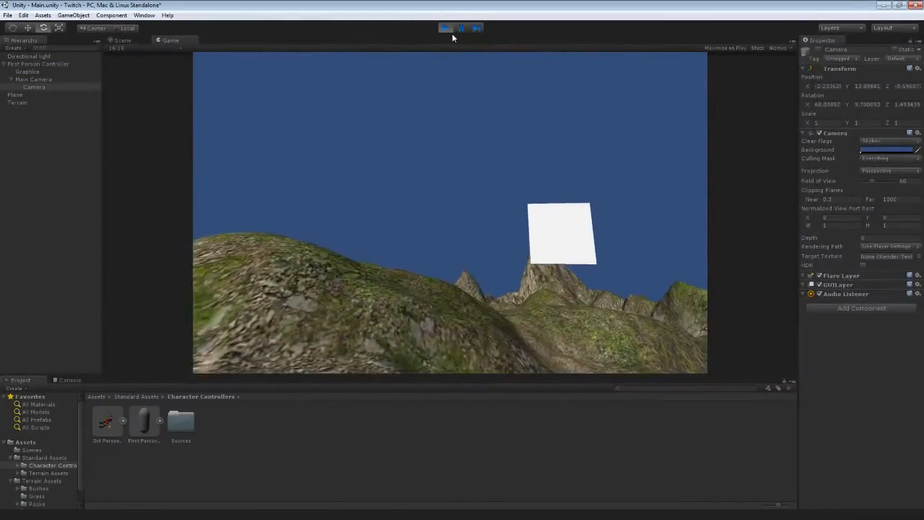
{"action": "left_click", "coordinate": [446, 28]}
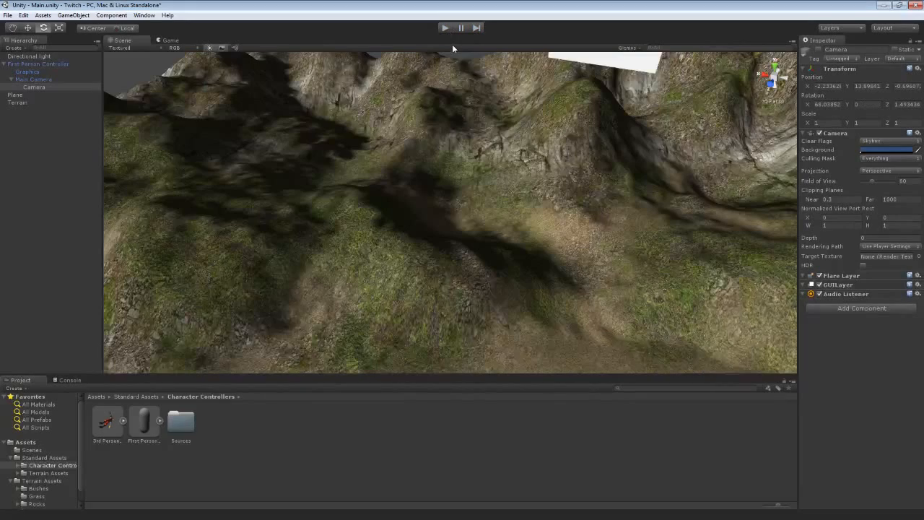
- Widen the plane to a scale of about 1.68 on X so it forms a landscape screen
{"action": "right_click_drag", "start_coordinate": [507, 131], "coordinate": [525, 90]}
{"action": "left_click", "coordinate": [527, 101]}
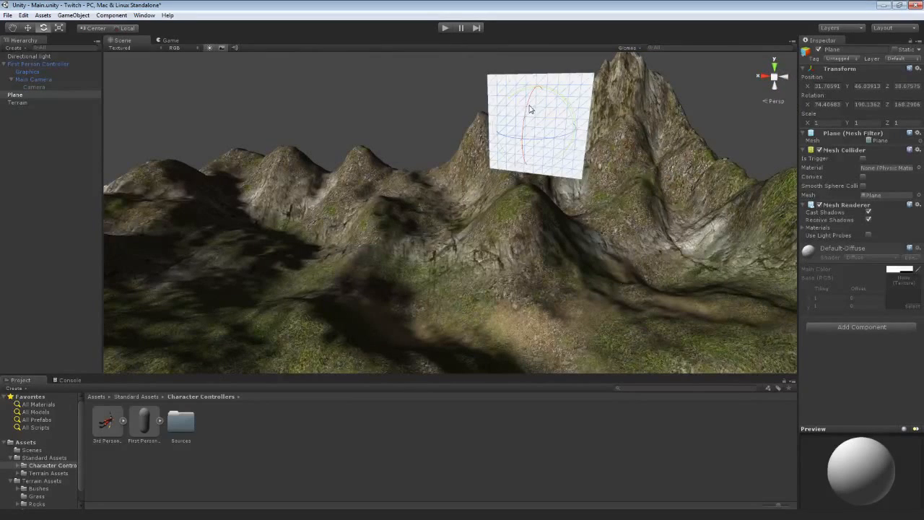
{"action": "key", "text": "r"}
{"action": "left_click_drag", "start_coordinate": [504, 127], "coordinate": [454, 137]}
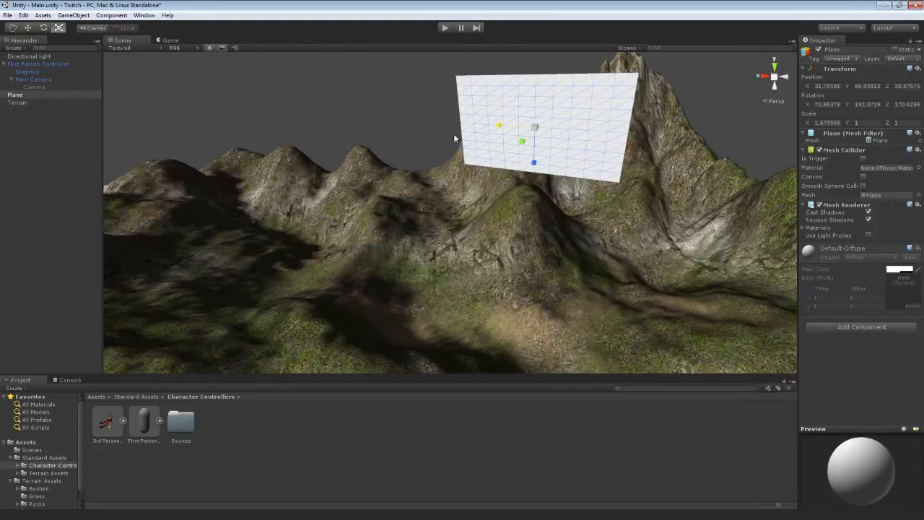
- Create a render texture in the root Assets folder and name it Jumbotron
{"action": "left_click", "coordinate": [29, 442]}
{"action": "left_click", "coordinate": [11, 458]}
{"action": "left_click", "coordinate": [11, 466]}
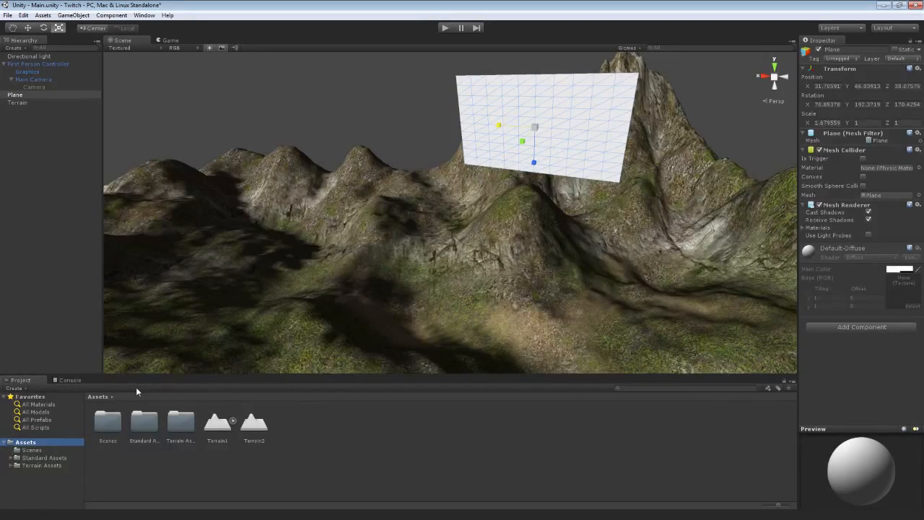
{"action": "right_click_drag", "start_coordinate": [247, 274], "coordinate": [217, 320]}
{"action": "left_click", "coordinate": [24, 442]}
{"action": "right_click", "coordinate": [250, 469]}
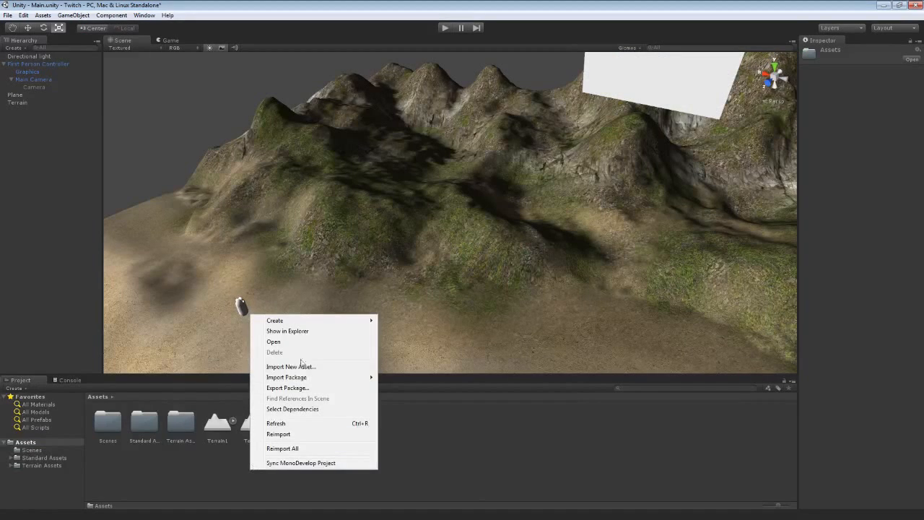
{"action": "mouse_move", "coordinate": [301, 323]}
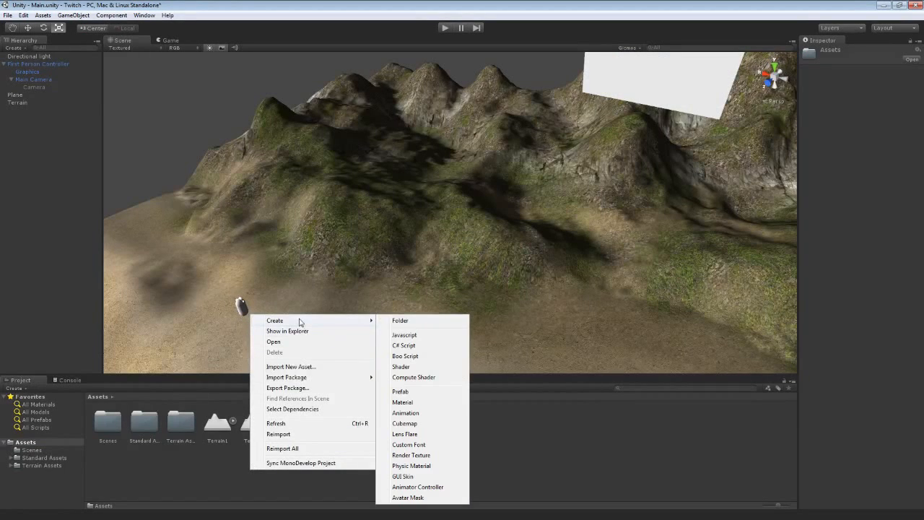
{"action": "left_click", "coordinate": [413, 456]}
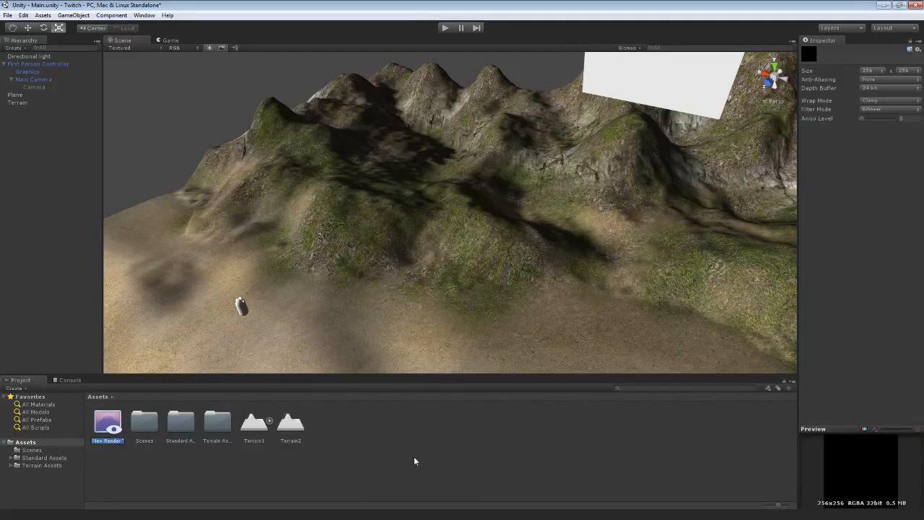
{"action": "type", "text": "Jumbotron"}
{"action": "key", "text": "Return"}
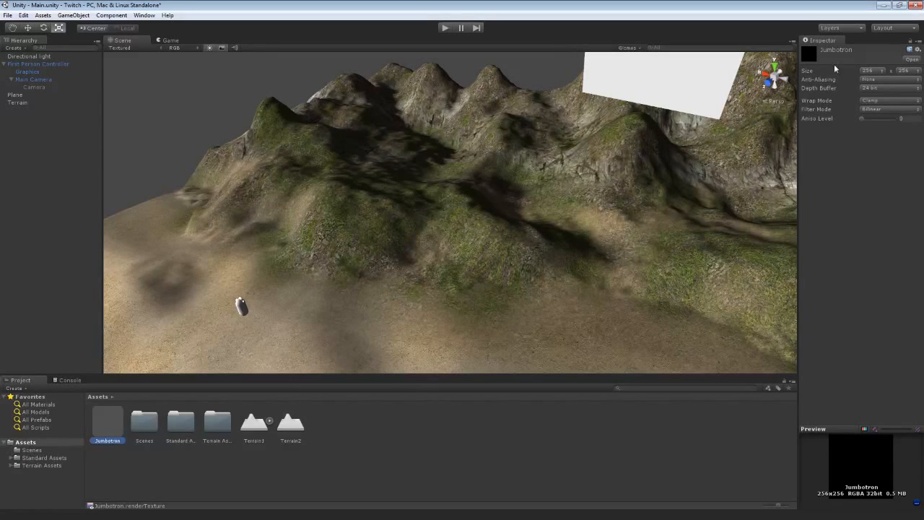
- Set the Jumbotron render texture's size to 1024 x 512 and apply it to the plane
{"action": "left_click", "coordinate": [875, 71]}
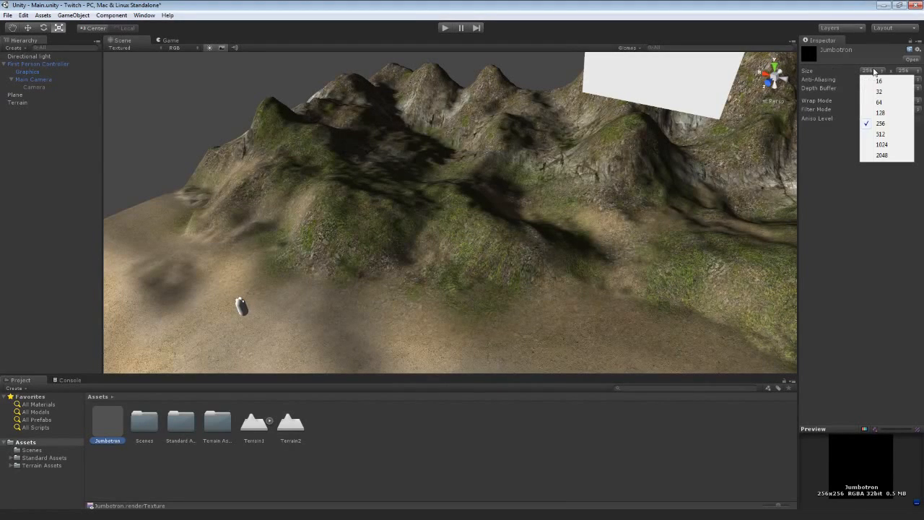
{"action": "left_click", "coordinate": [883, 134]}
{"action": "left_click", "coordinate": [905, 70]}
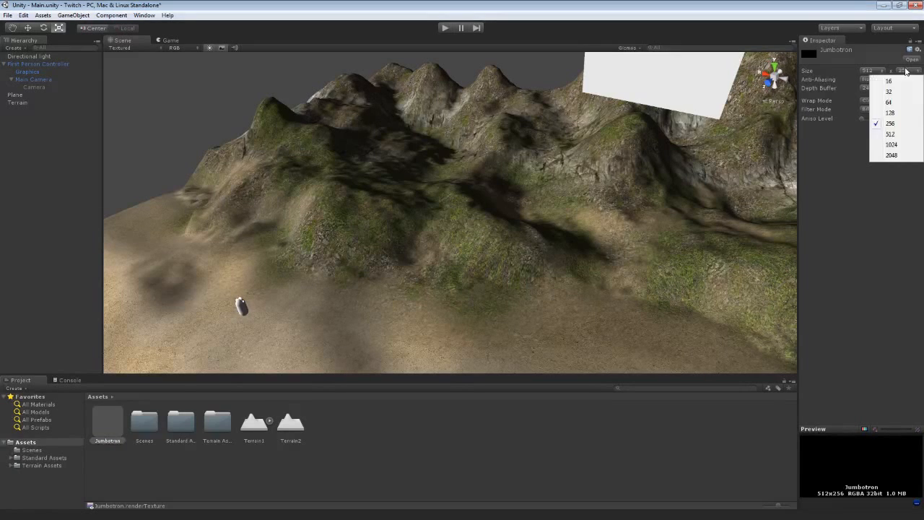
{"action": "left_click", "coordinate": [898, 134]}
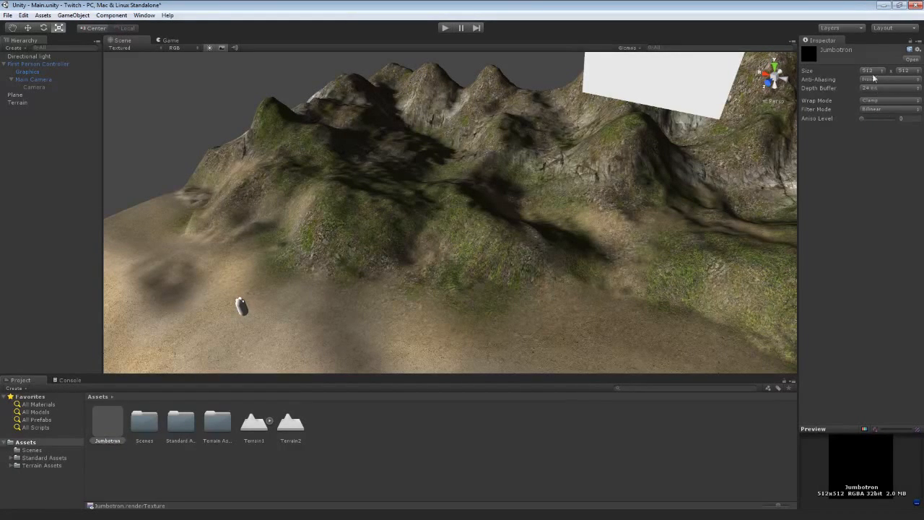
{"action": "left_click", "coordinate": [873, 72]}
{"action": "left_click", "coordinate": [879, 144]}
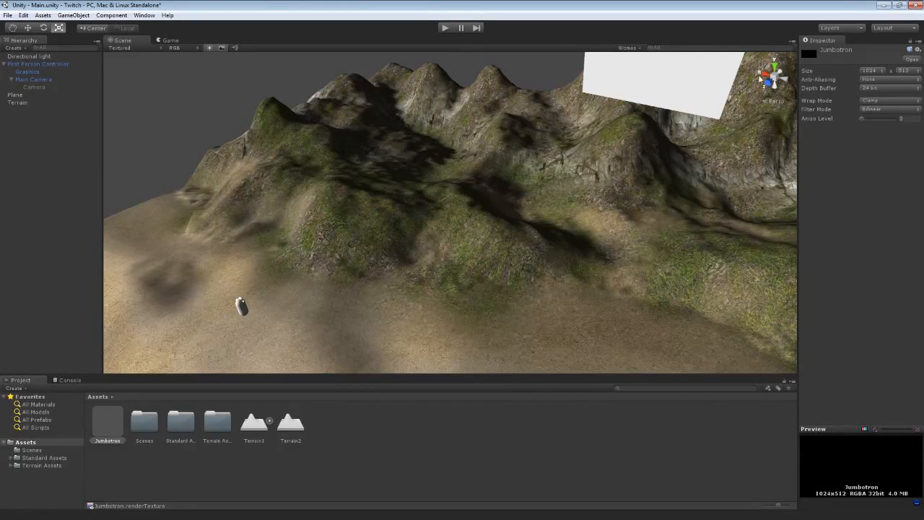
{"action": "left_click_drag", "start_coordinate": [100, 430], "coordinate": [650, 81]}
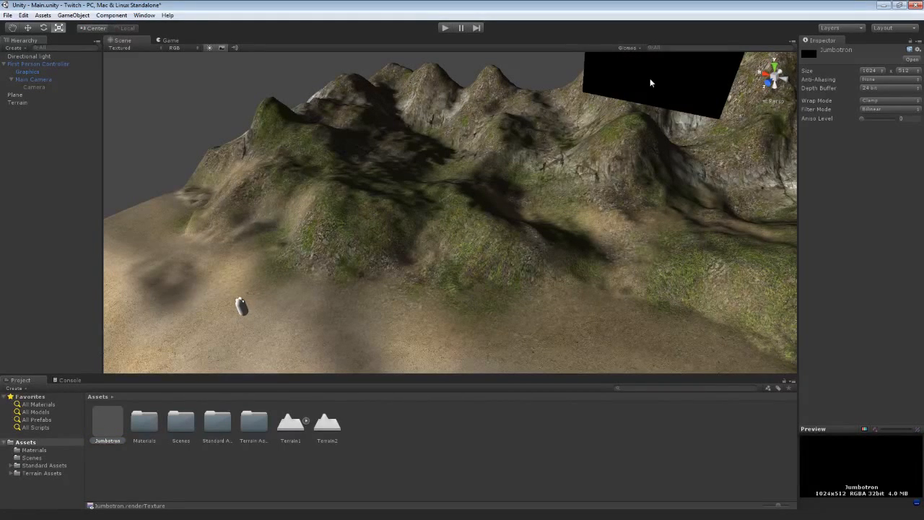
- Reactivate the child camera and assign Jumbotron as its Target Texture
{"action": "right_click_drag", "start_coordinate": [581, 223], "coordinate": [560, 309]}
{"action": "left_click", "coordinate": [387, 340]}
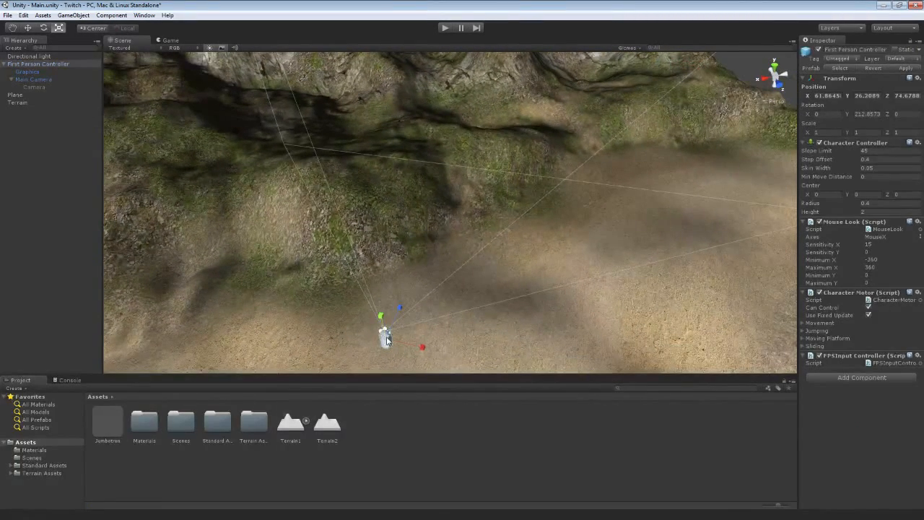
{"action": "left_click", "coordinate": [32, 86]}
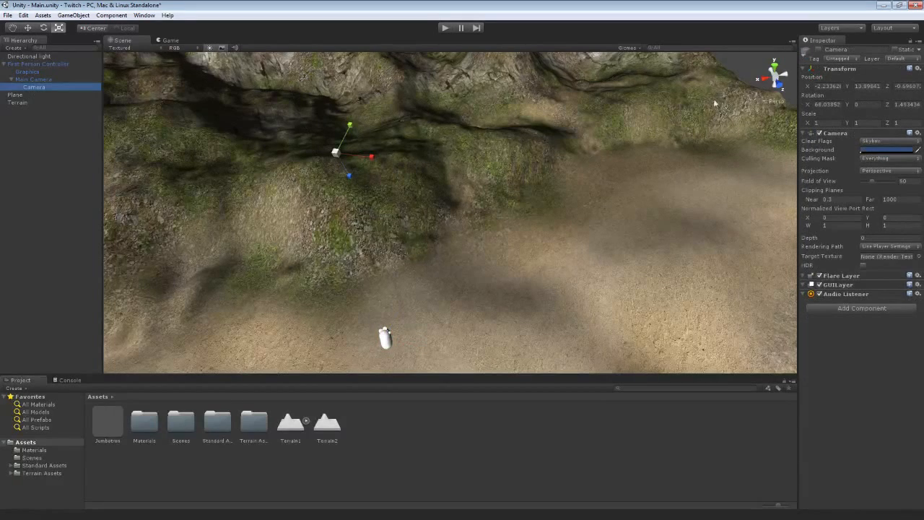
{"action": "left_click", "coordinate": [818, 51]}
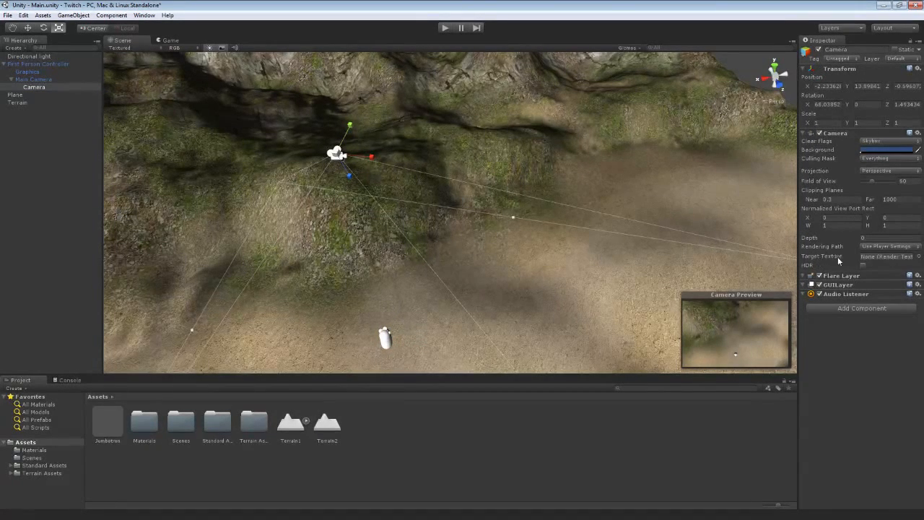
{"action": "left_click", "coordinate": [919, 256]}
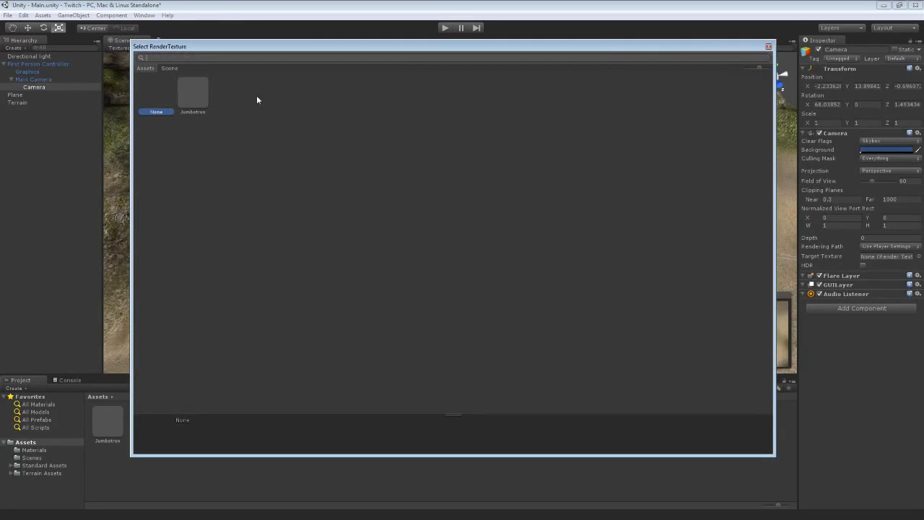
{"action": "double_click", "coordinate": [180, 94]}
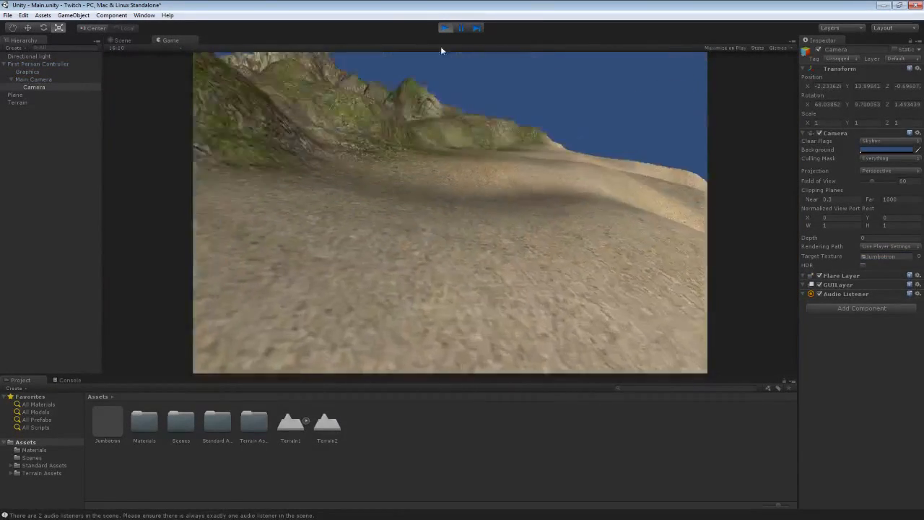
- Walk the character around the running scene to examine the overhead camera feed on the plane, and stop playing
{"action": "key", "text": "w"}
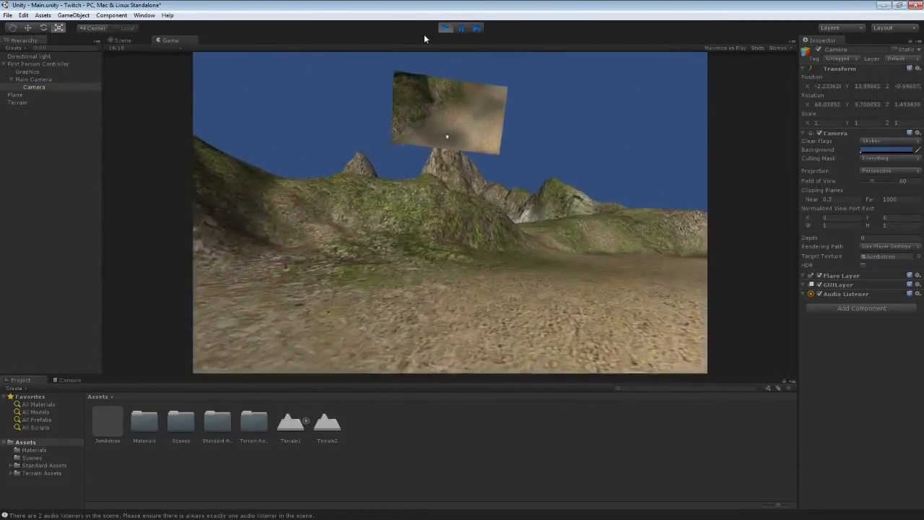
{"action": "key", "text": "w"}
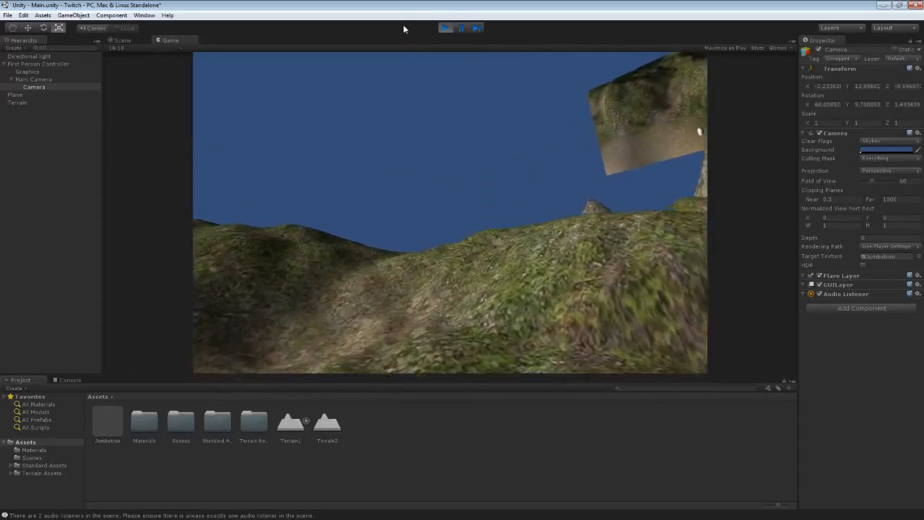
{"action": "key", "text": "w"}
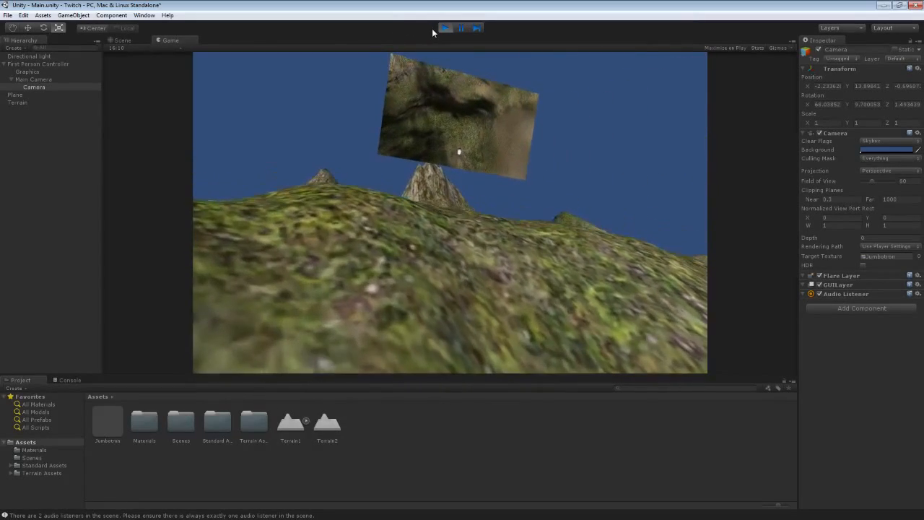
{"action": "key", "text": "s"}
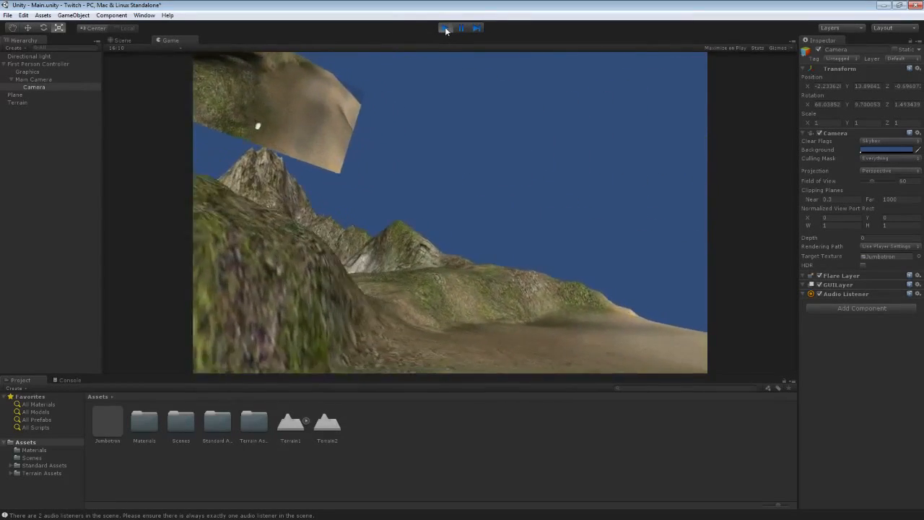
{"action": "key", "text": "s"}
{"action": "key", "text": "d"}
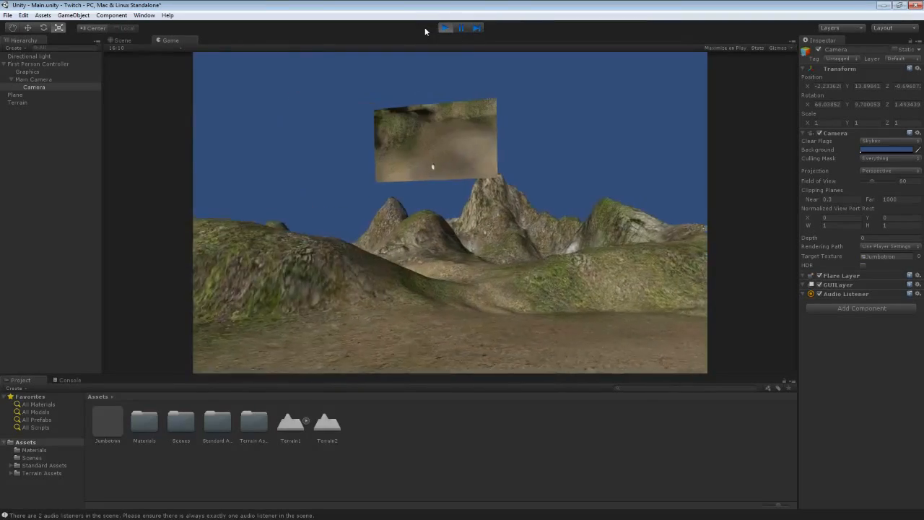
{"action": "key", "text": "w"}
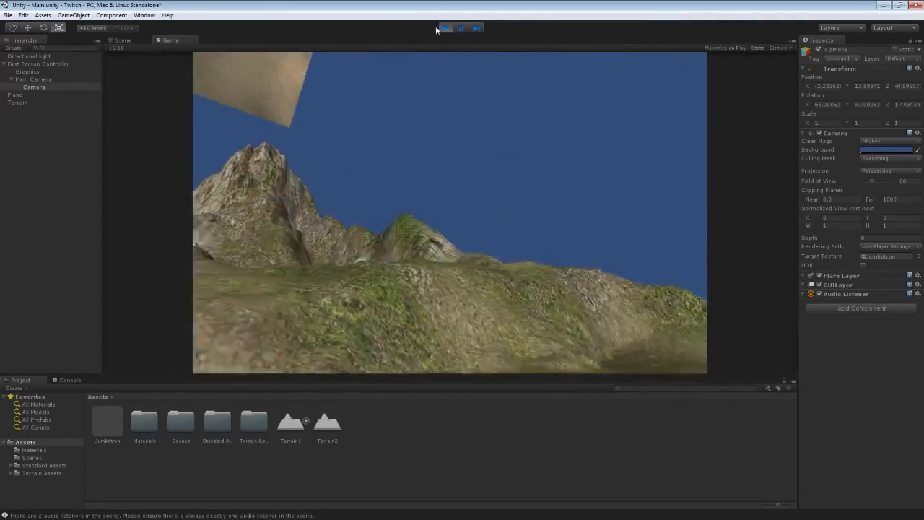
{"action": "left_click", "coordinate": [445, 28]}
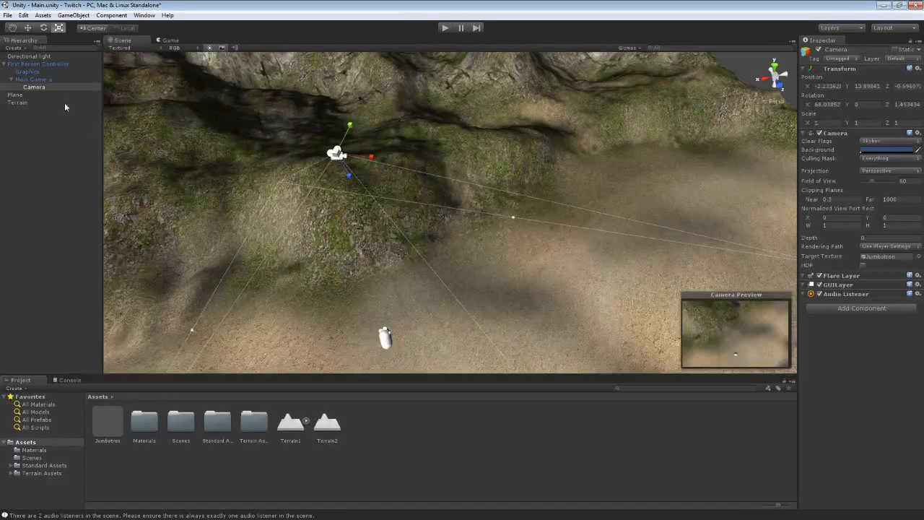
- Deactivate the child camera, assign Jumbotron as the Main Camera's Target Texture, and run the scene briefly to test it
{"action": "left_click", "coordinate": [36, 79]}
{"action": "left_click", "coordinate": [34, 87]}
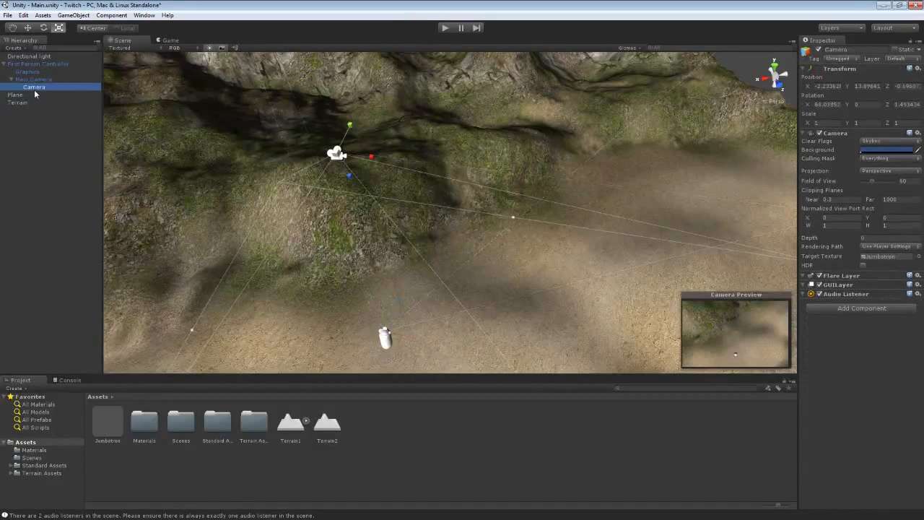
{"action": "left_click", "coordinate": [64, 79]}
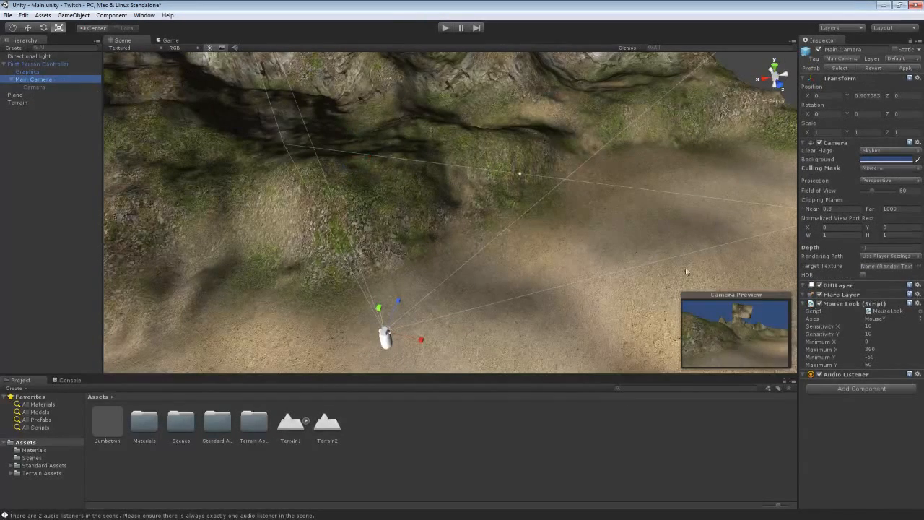
{"action": "left_click", "coordinate": [919, 266]}
{"action": "double_click", "coordinate": [193, 100]}
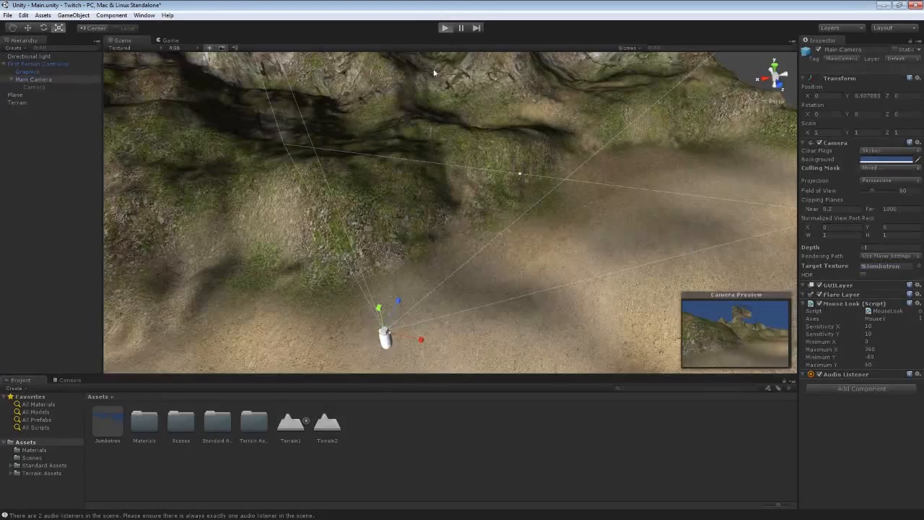
{"action": "key", "text": "ctrl+p"}
{"action": "left_click", "coordinate": [440, 28]}
- Reactivate the child camera, set its depth to -1, and run the scene to test both cameras rendering to Jumbotron
{"action": "left_click", "coordinate": [34, 86]}
{"action": "left_click", "coordinate": [819, 50]}
{"action": "left_click_drag", "start_coordinate": [856, 241], "coordinate": [846, 240]}
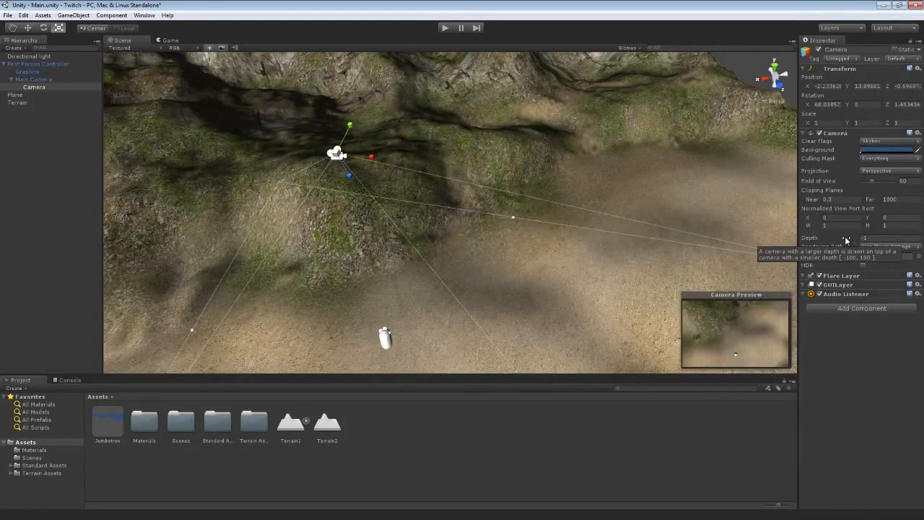
{"action": "left_click", "coordinate": [445, 28]}
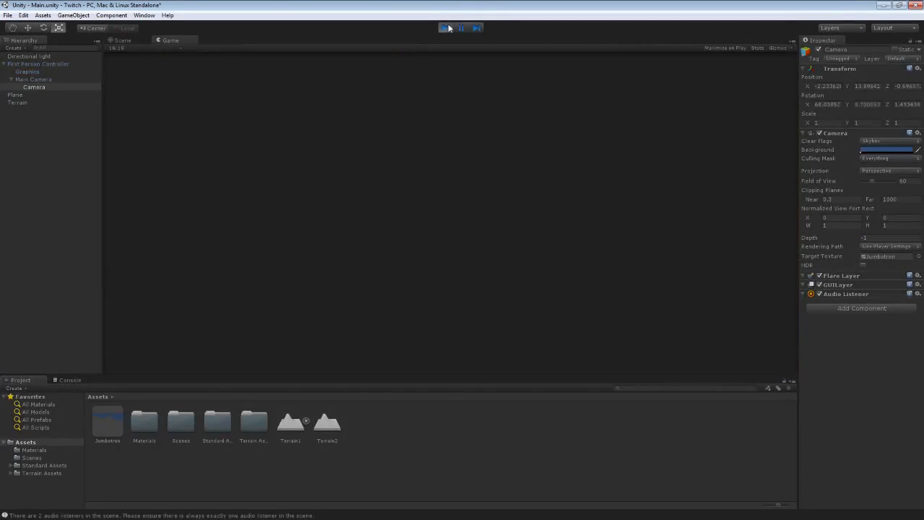
- Stop playing, examine the image on the plane in the scene, and return the view to the child camera
{"action": "left_click", "coordinate": [445, 28]}
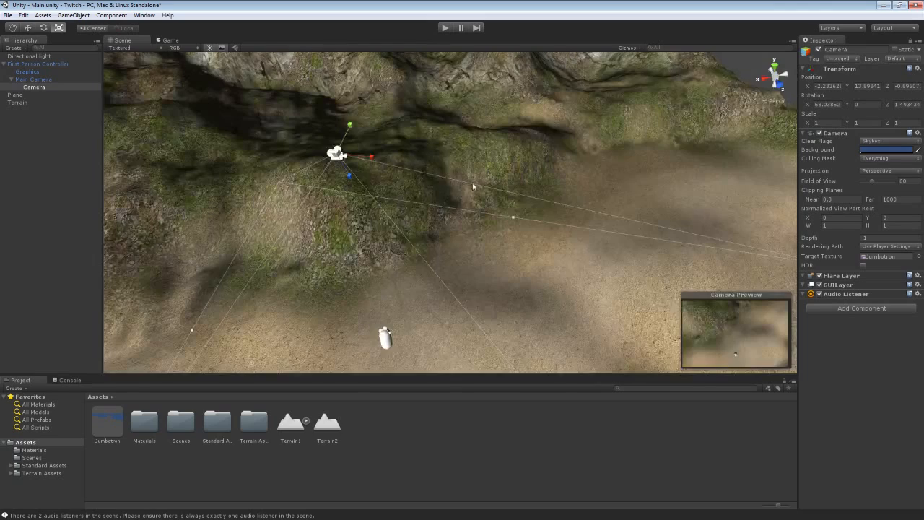
{"action": "right_click_drag", "start_coordinate": [469, 191], "coordinate": [462, 114]}
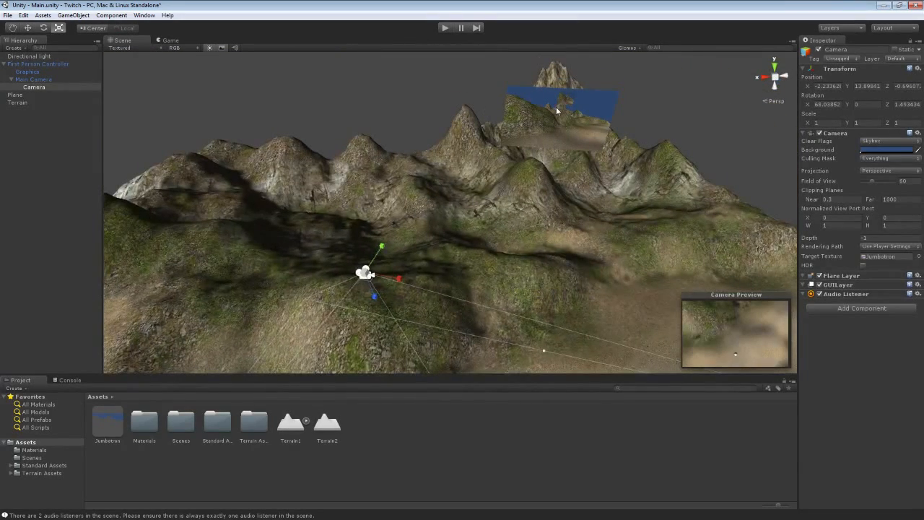
{"action": "key", "text": "w"}
{"action": "right_click_drag", "start_coordinate": [550, 195], "coordinate": [572, 130]}
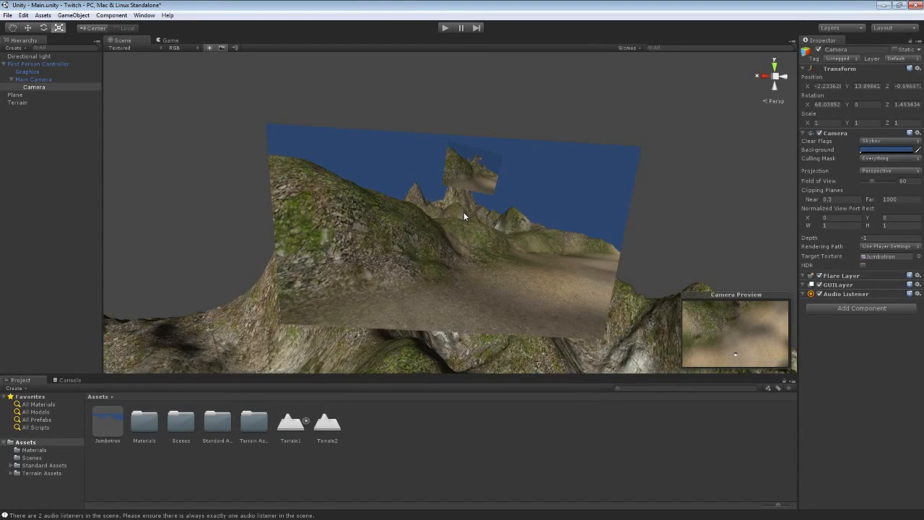
{"action": "left_click_drag", "start_coordinate": [464, 211], "coordinate": [41, 329], "text": "alt"}
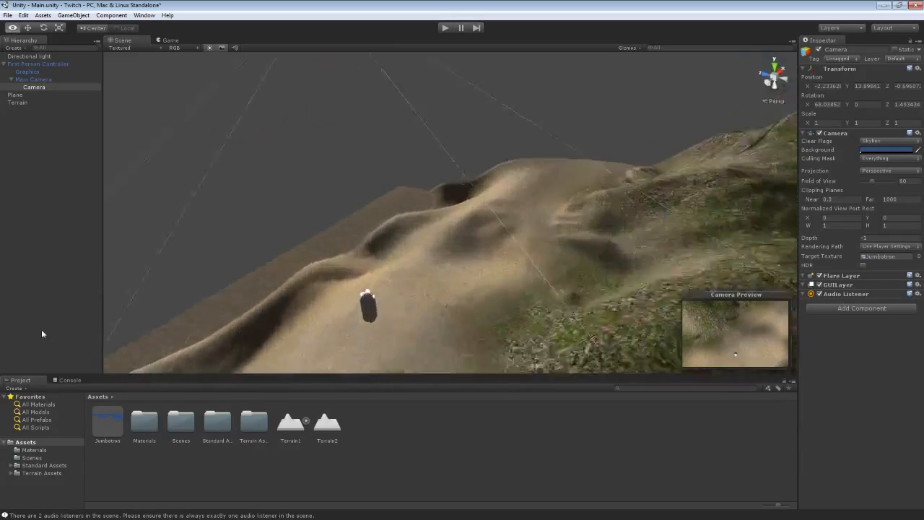
{"action": "key", "text": "f"}
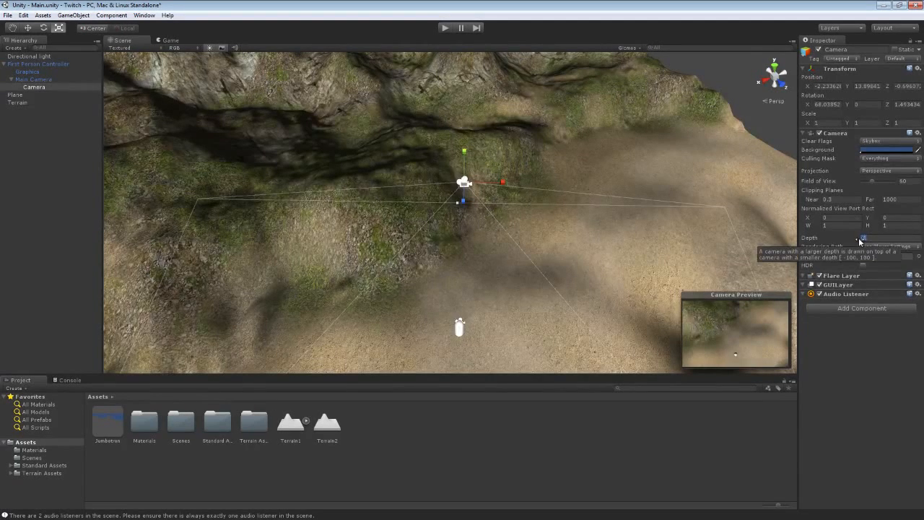
- Set the child camera's depth to 0 and the Main Camera's Target Texture to None, and test the scene briefly
{"action": "left_click", "coordinate": [34, 79]}
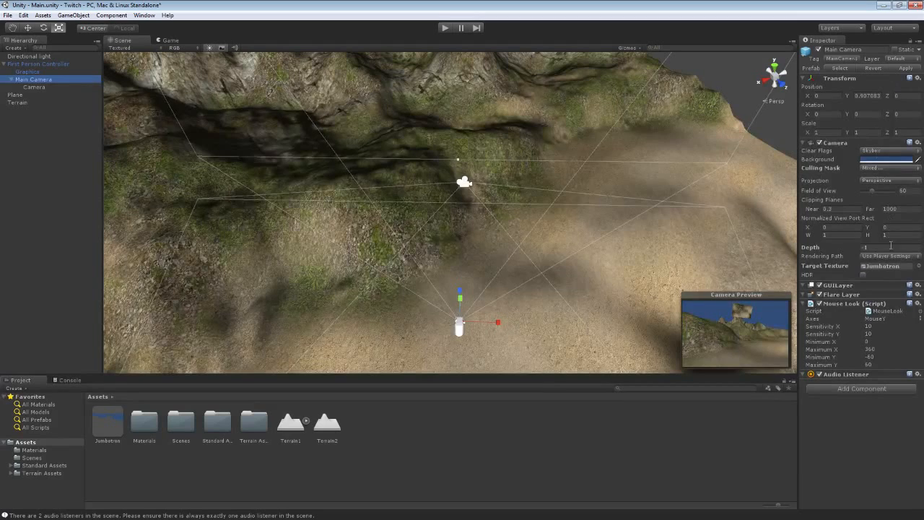
{"action": "left_click", "coordinate": [918, 266]}
{"action": "double_click", "coordinate": [153, 110]}
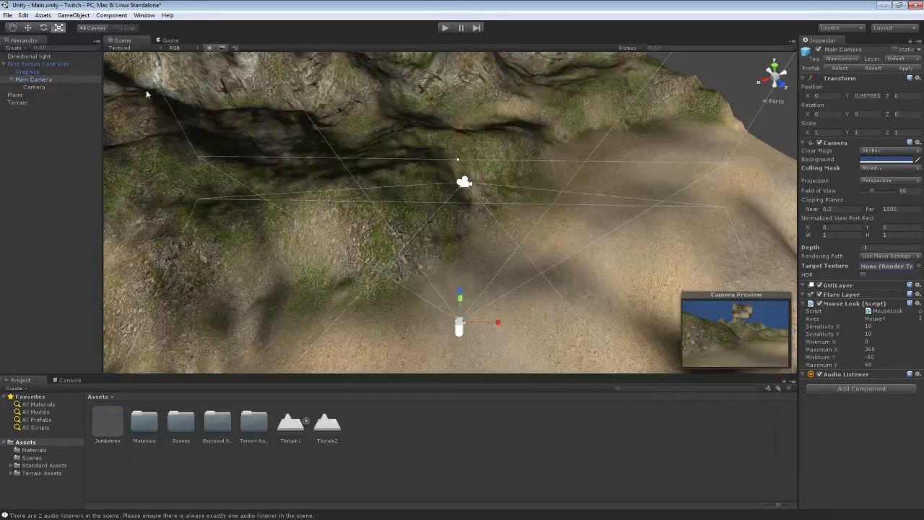
{"action": "left_click", "coordinate": [445, 28]}
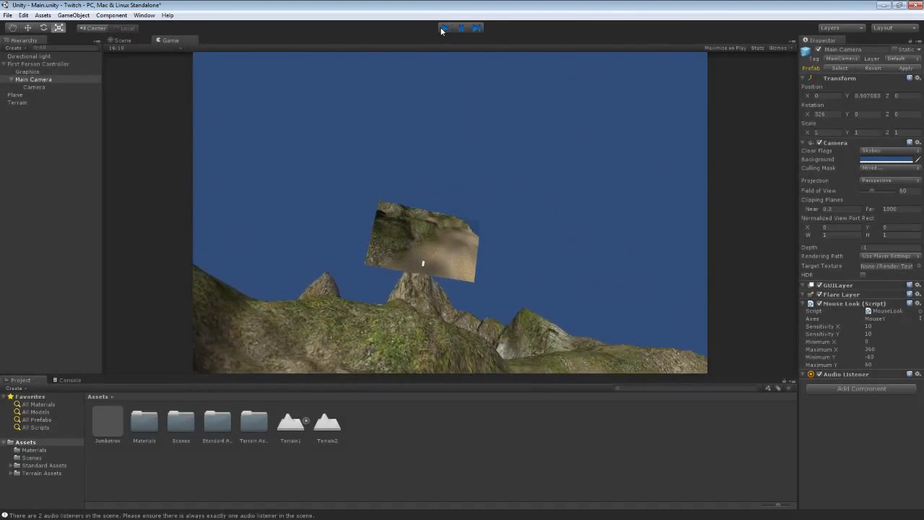
{"action": "left_click", "coordinate": [442, 28]}
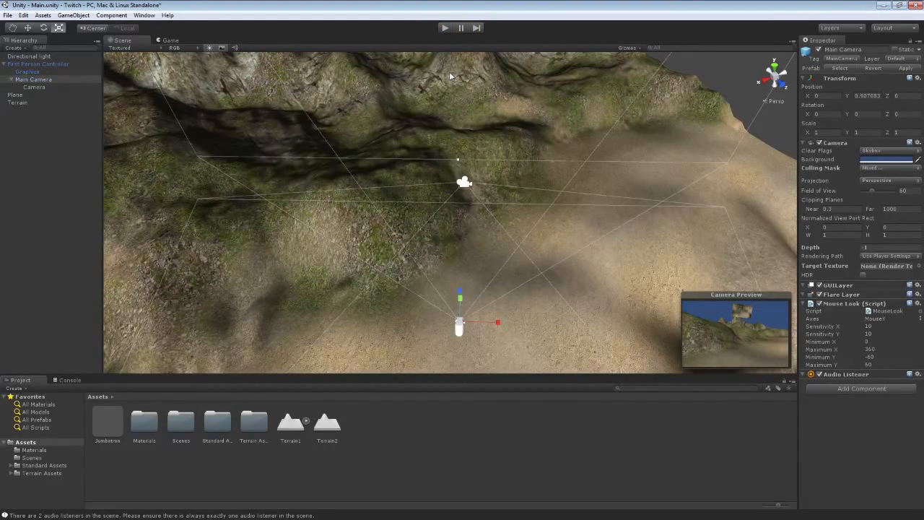
- Reparent the child camera from the Main Camera to the Plane and expand the Plane's children
{"action": "right_click_drag", "start_coordinate": [440, 99], "coordinate": [435, 29]}
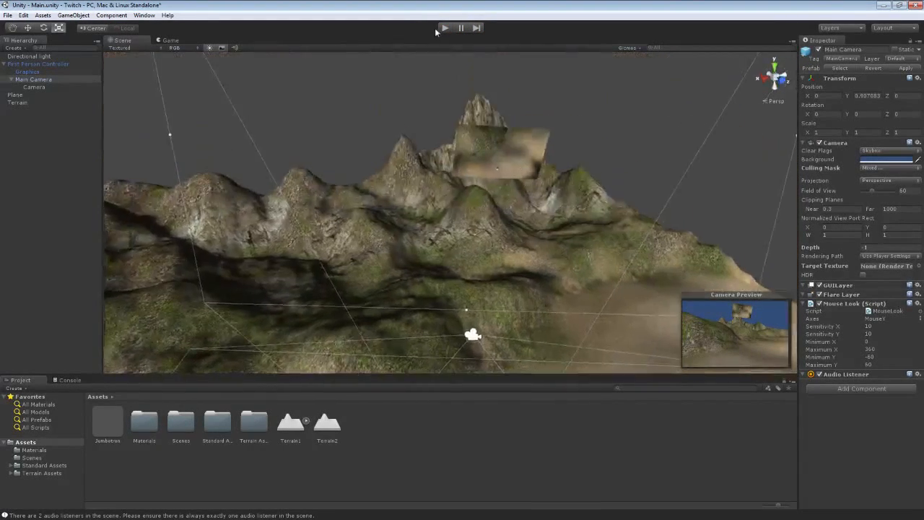
{"action": "left_click", "coordinate": [487, 142]}
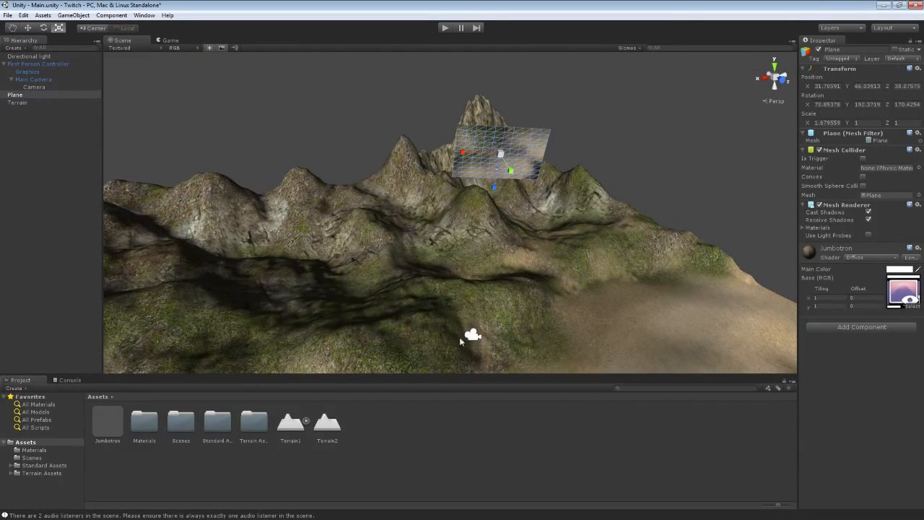
{"action": "left_click", "coordinate": [32, 88]}
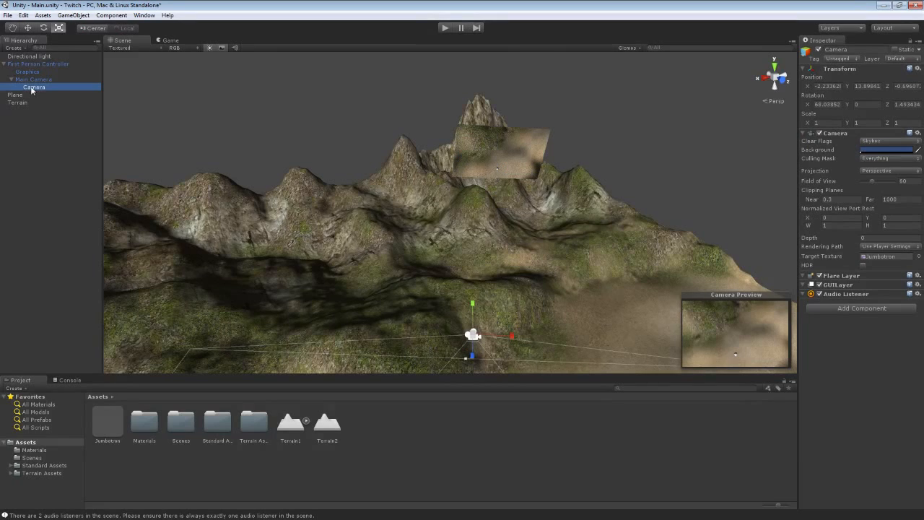
{"action": "double_click", "coordinate": [34, 88]}
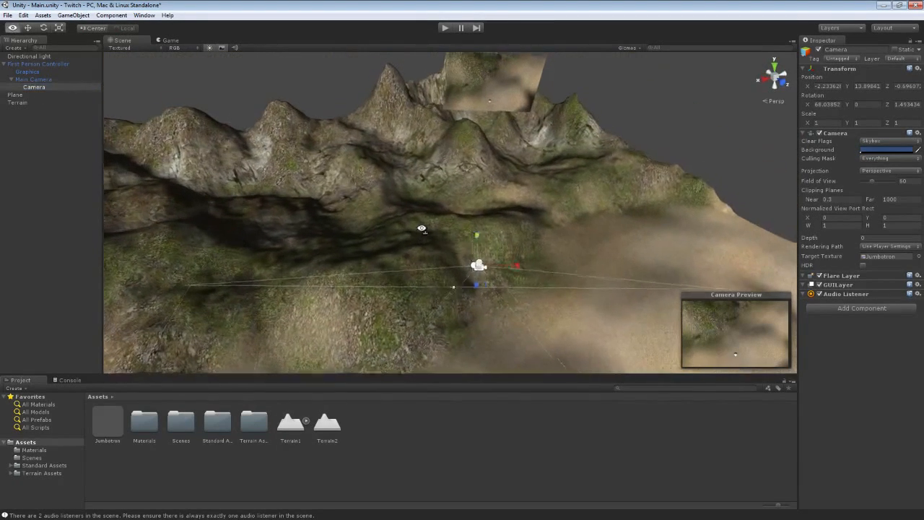
{"action": "left_click_drag", "start_coordinate": [34, 86], "coordinate": [15, 98]}
{"action": "left_click", "coordinate": [4, 87]}
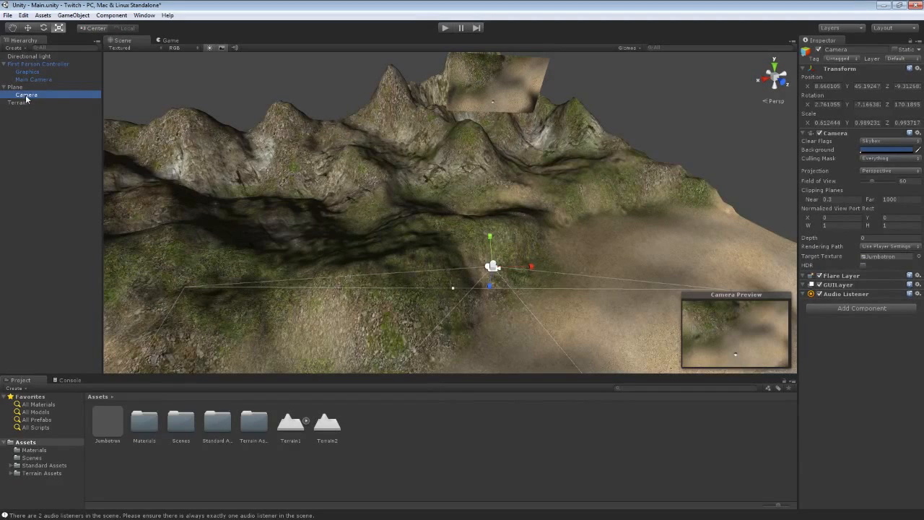
- Set the position and rotation of the camera under the Plane to 0 on all axes
{"action": "left_click", "coordinate": [27, 96]}
{"action": "left_click", "coordinate": [829, 88]}
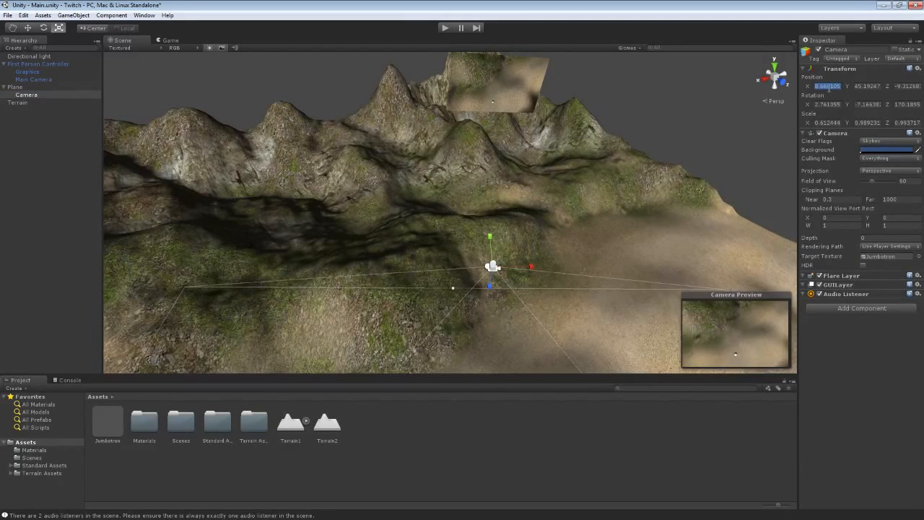
{"action": "type", "text": "0"}
{"action": "key", "text": "Tab"}
{"action": "type", "text": "0"}
{"action": "key", "text": "Tab"}
{"action": "type", "text": "0"}
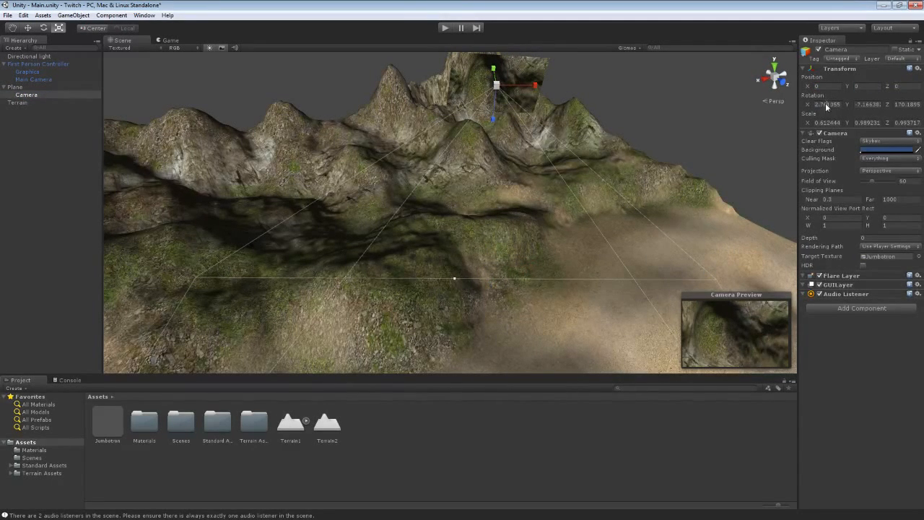
{"action": "type", "text": "0"}
{"action": "key", "text": "Tab"}
{"action": "type", "text": "0"}
{"action": "key", "text": "Tab"}
{"action": "type", "text": "0"}
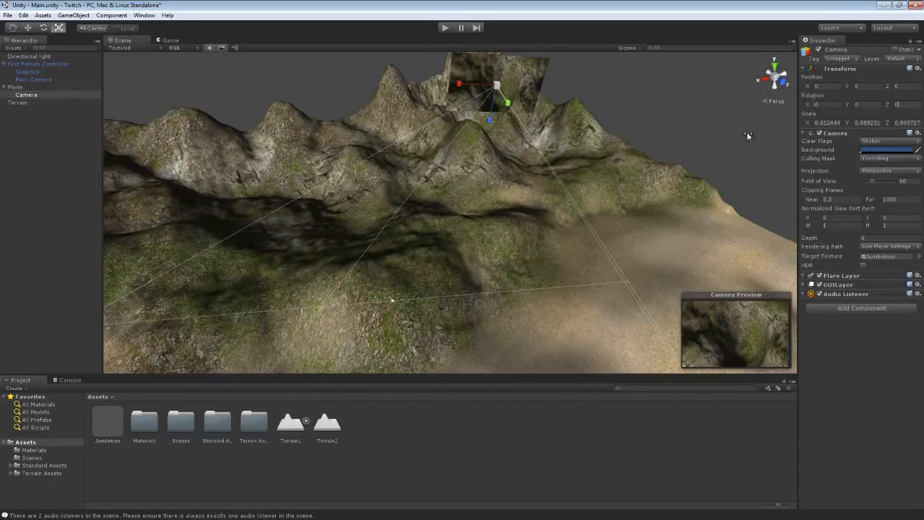
- Try to rotate the camera freehand so that it looks out from the plane
{"action": "left_click_drag", "start_coordinate": [509, 194], "coordinate": [660, 137], "text": "alt"}
{"action": "key", "text": "e"}
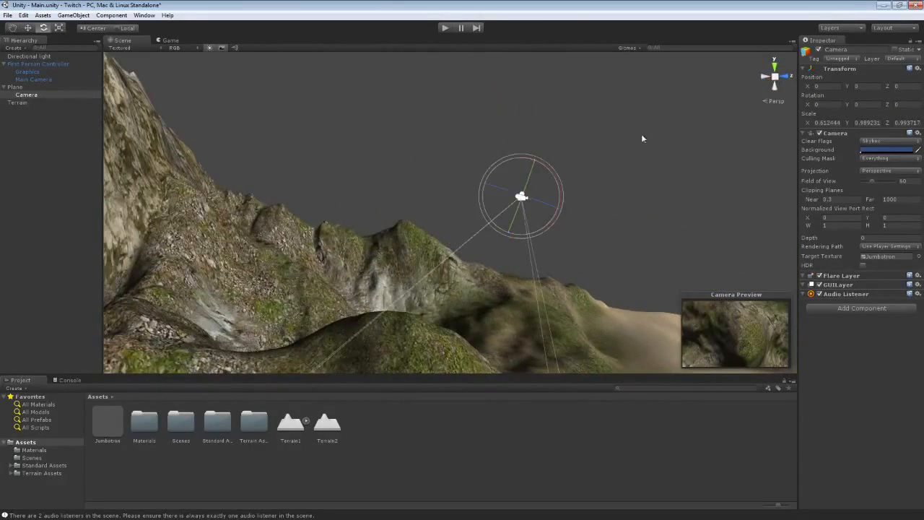
{"action": "left_click_drag", "start_coordinate": [542, 163], "coordinate": [634, 272]}
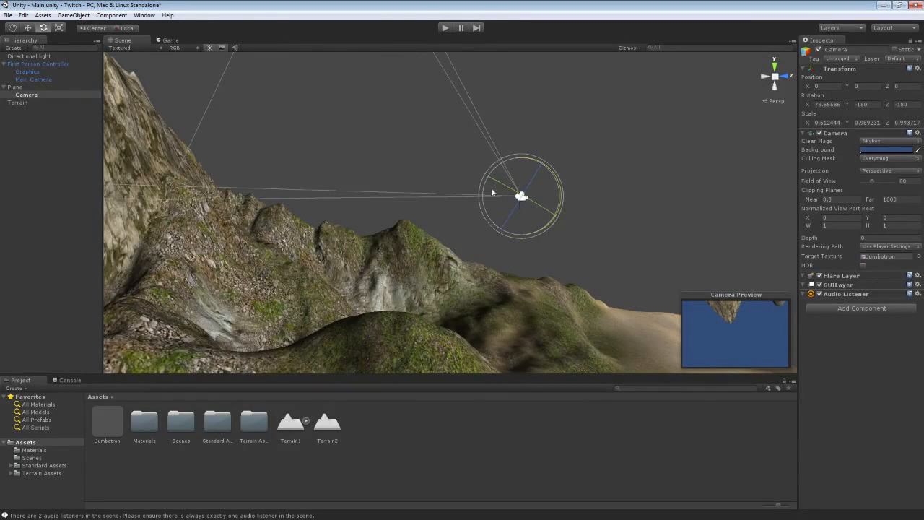
{"action": "left_click_drag", "start_coordinate": [541, 170], "coordinate": [446, 289]}
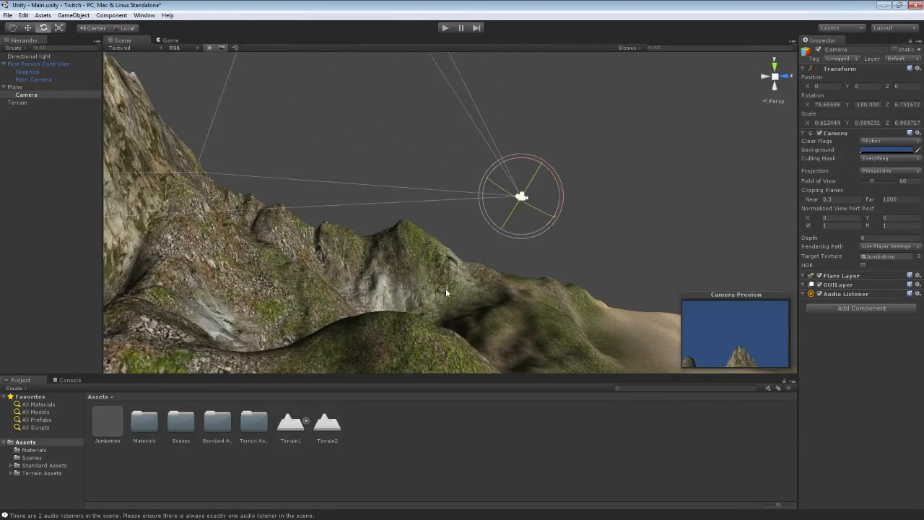
{"action": "left_click_drag", "start_coordinate": [654, 173], "coordinate": [724, 152], "text": "alt"}
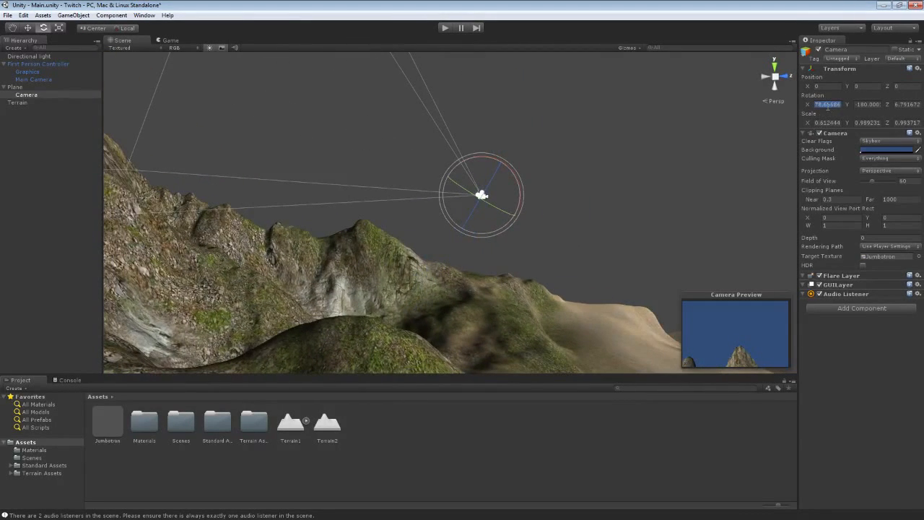
- Set the camera's rotation to X 90, Y 0 and Z 180
{"action": "type", "text": "0"}
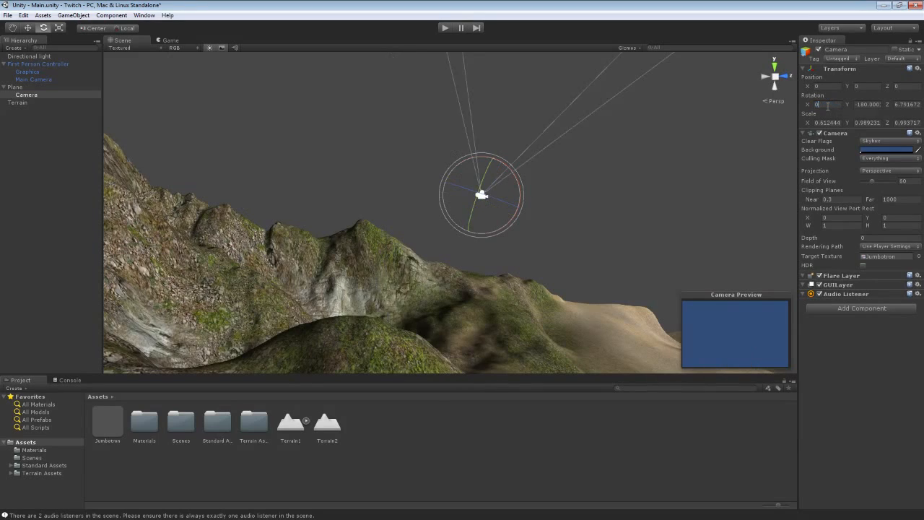
{"action": "key", "text": "Tab"}
{"action": "type", "text": "0"}
{"action": "key", "text": "Tab"}
{"action": "type", "text": "0"}
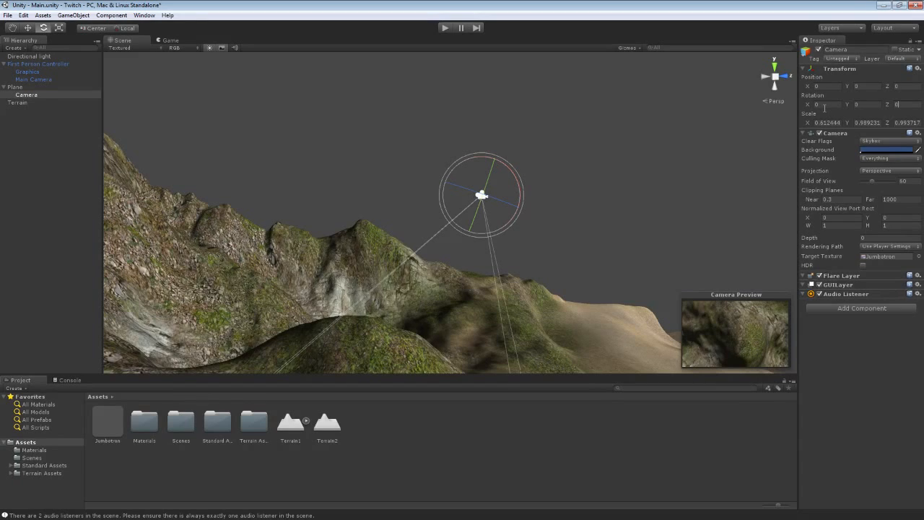
{"action": "type", "text": "90"}
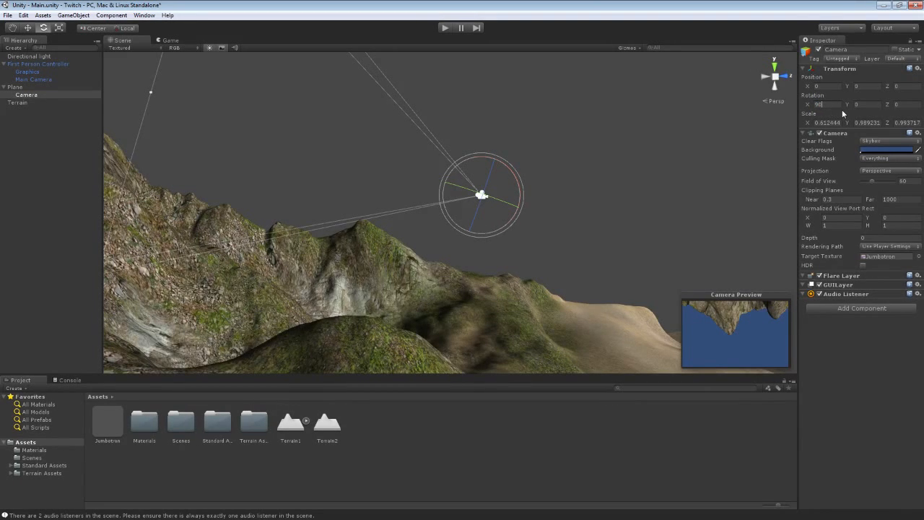
{"action": "left_click", "coordinate": [911, 104]}
{"action": "type", "text": "180"}
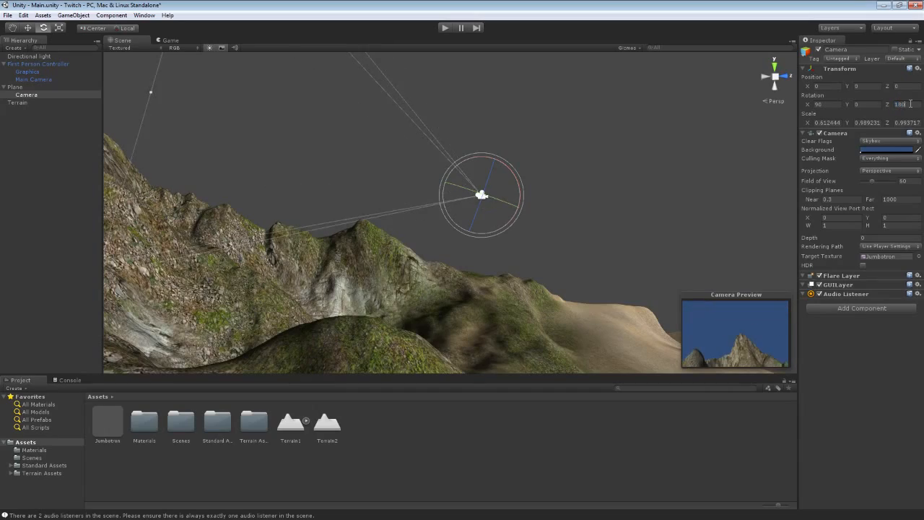
- Run the scene, walk the character forward and back to examine the plane's camera feed, and stop playing
{"action": "left_click_drag", "start_coordinate": [646, 196], "coordinate": [311, 166], "text": "alt"}
{"action": "left_click", "coordinate": [446, 27]}
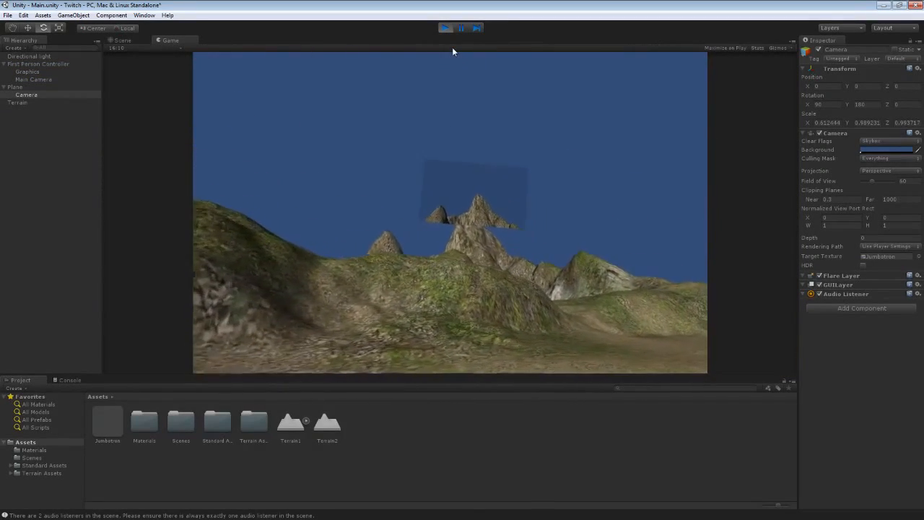
{"action": "key", "text": "w"}
{"action": "key", "text": "w"}
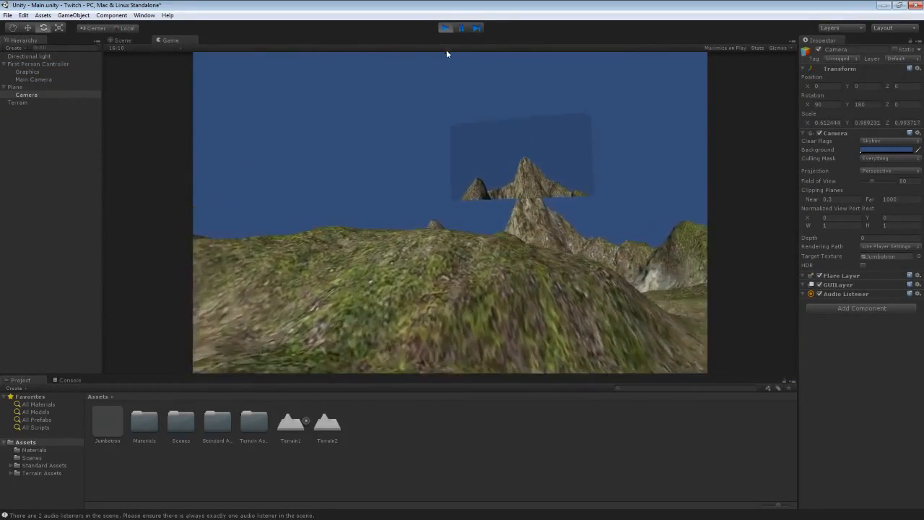
{"action": "key", "text": "s"}
{"action": "key", "text": "s"}
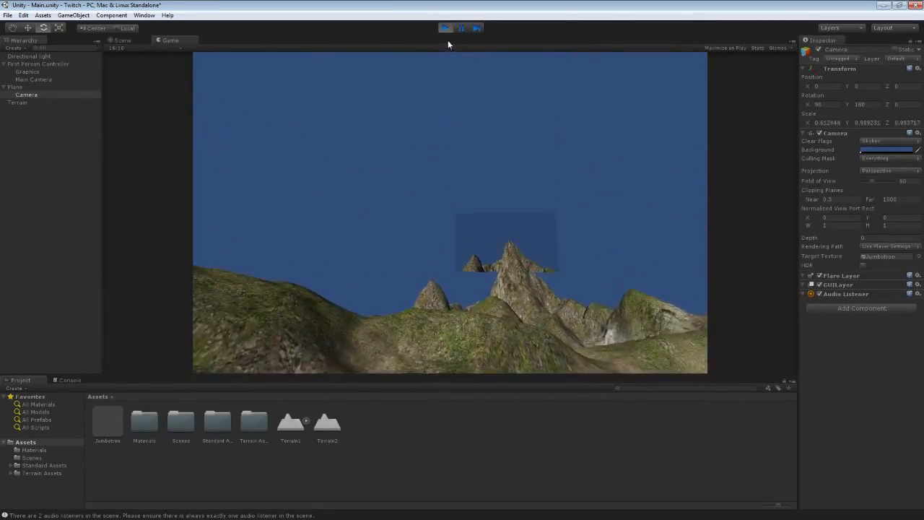
{"action": "left_click", "coordinate": [445, 28]}
- Tilt the Plane to an X rotation of about 86.6 and move it down to a Y position of about 37.7
{"action": "key", "text": "f"}
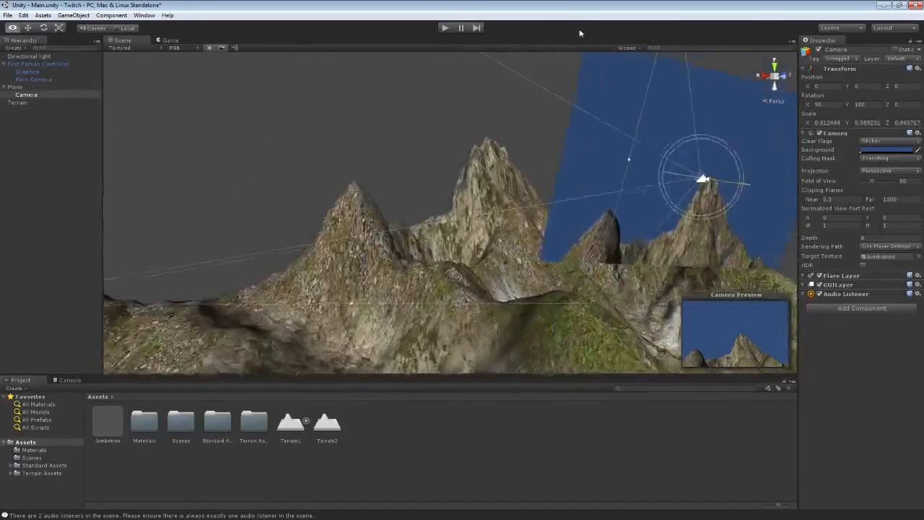
{"action": "left_click", "coordinate": [562, 87]}
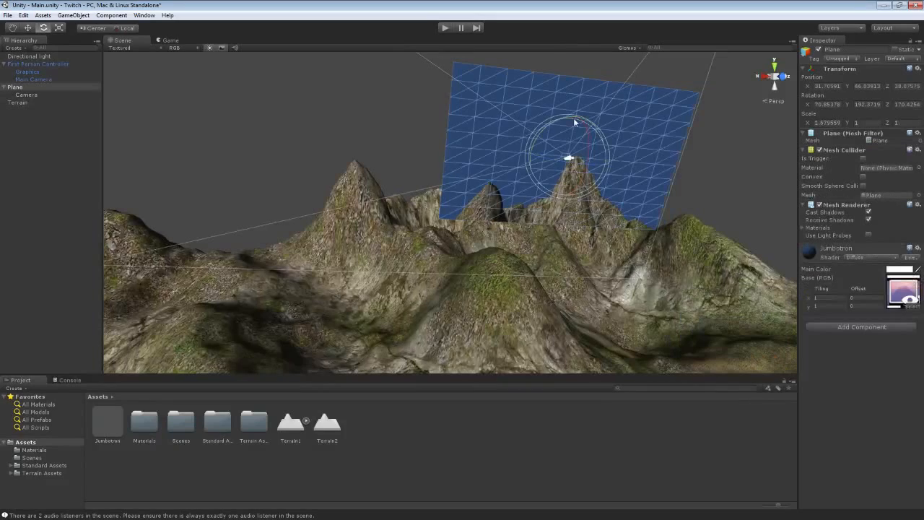
{"action": "left_click_drag", "start_coordinate": [593, 140], "coordinate": [586, 114]}
{"action": "key", "text": "w"}
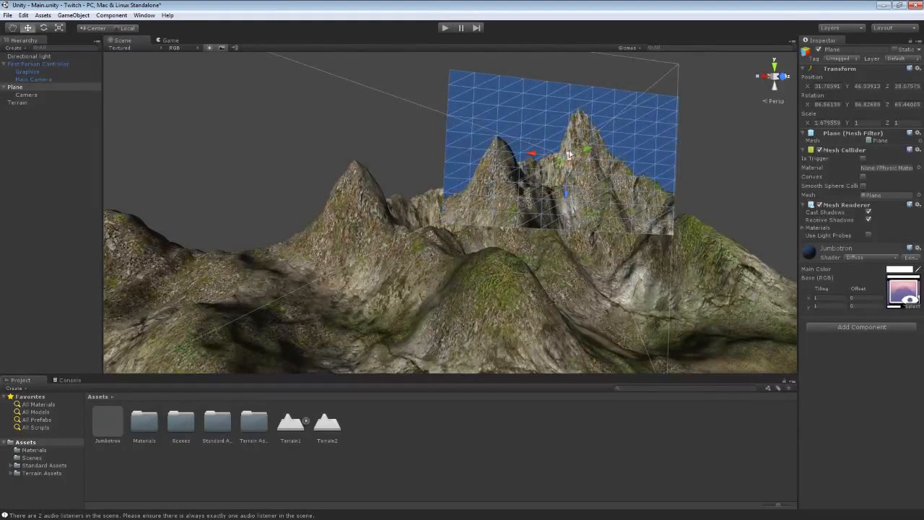
{"action": "left_click_drag", "start_coordinate": [584, 194], "coordinate": [578, 319]}
{"action": "right_click_drag", "start_coordinate": [332, 155], "coordinate": [406, 185]}
{"action": "left_click_drag", "start_coordinate": [430, 212], "coordinate": [507, 236]}
- Run the scene, walk around the repositioned plane to compare its feed with the terrain behind it, and stop playing
{"action": "left_click", "coordinate": [446, 29]}
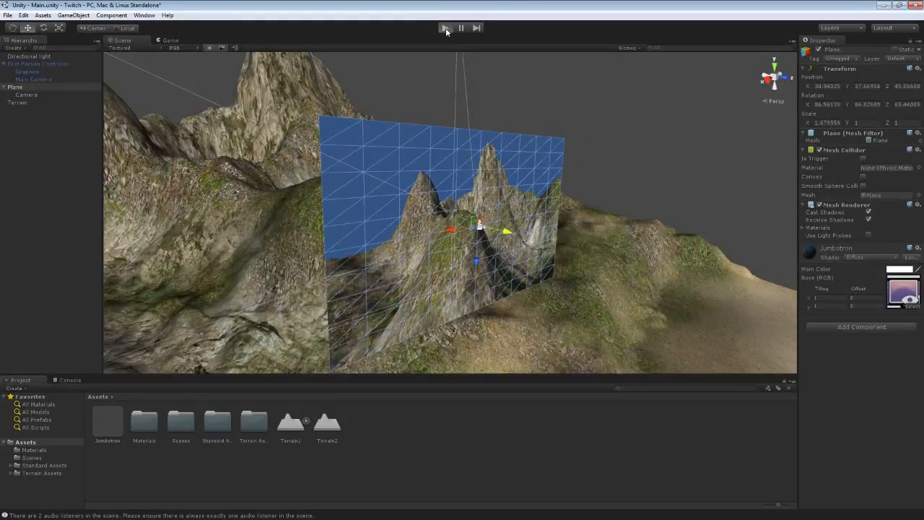
{"action": "key", "text": "w"}
{"action": "key", "text": "w"}
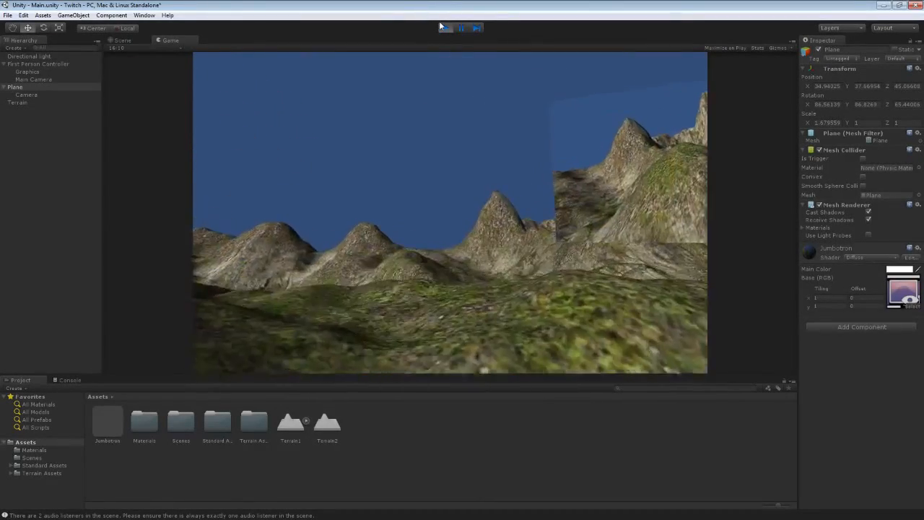
{"action": "key", "text": "w"}
{"action": "key", "text": "s"}
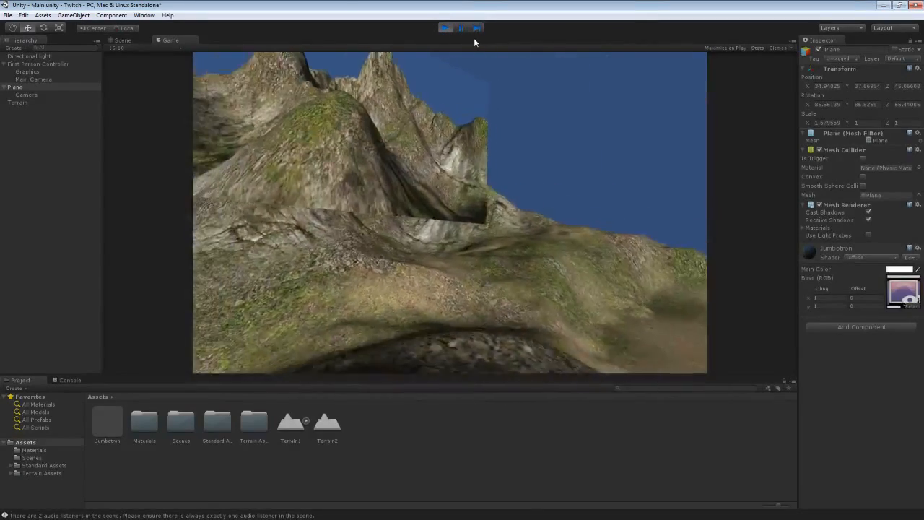
{"action": "left_click", "coordinate": [446, 28]}
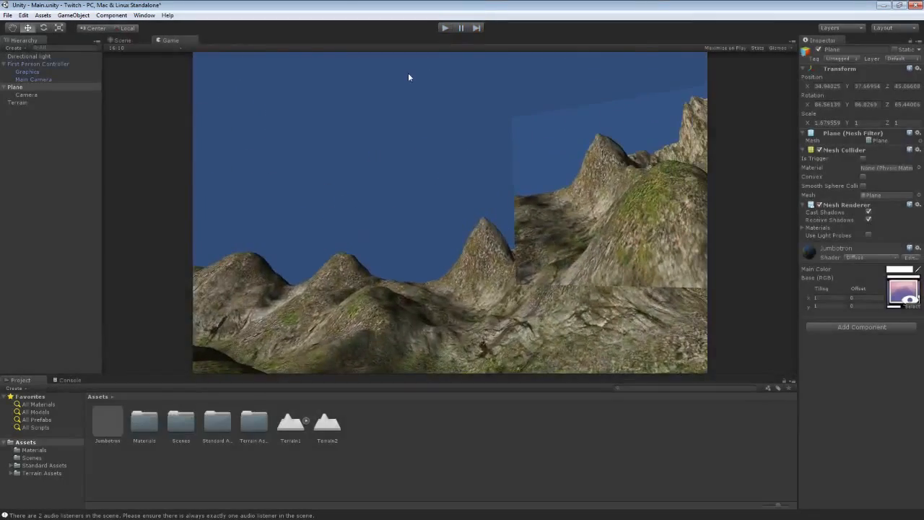